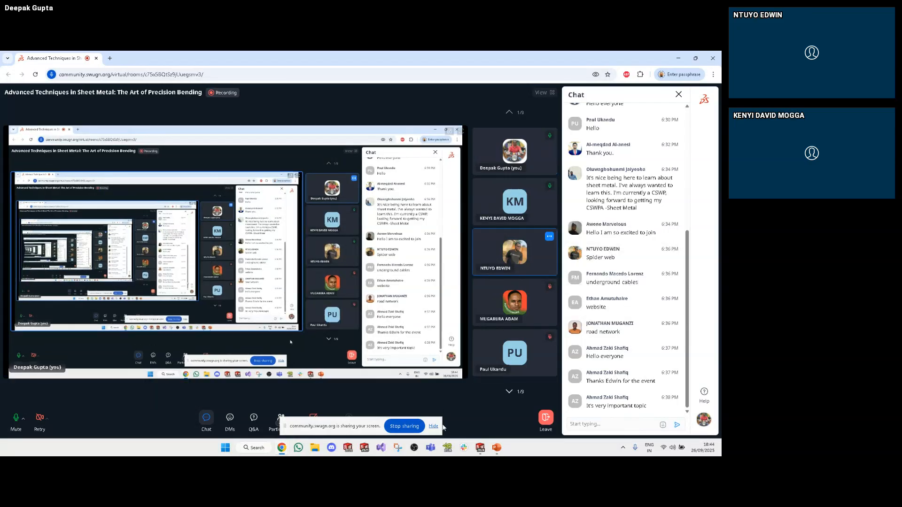
# Switch to the SOLIDWORKS window with the SweptFlange part
pyautogui.click(434, 427)
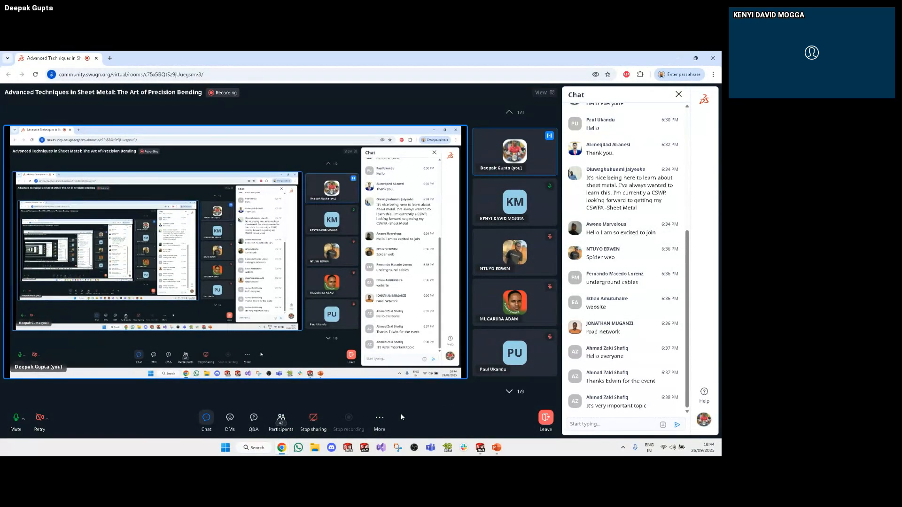
pyautogui.hotkey('alt', 'Tab')
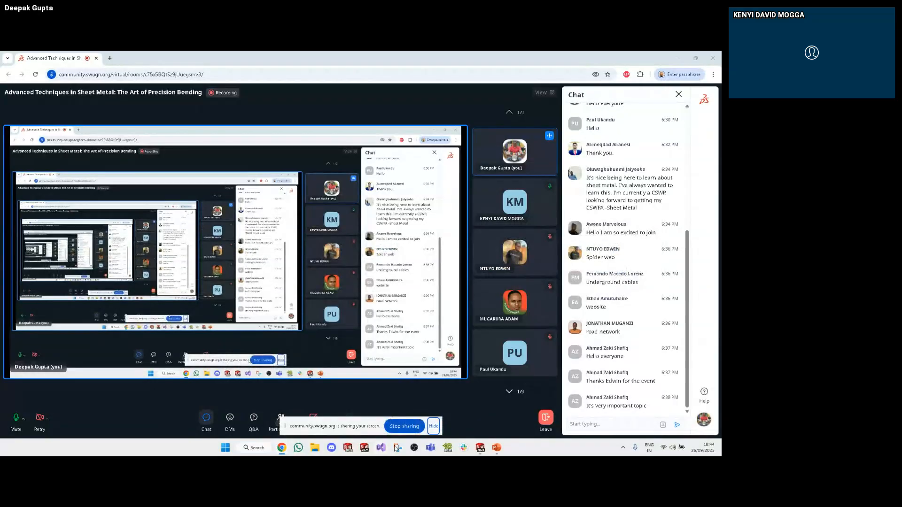
pyautogui.click(324, 406)
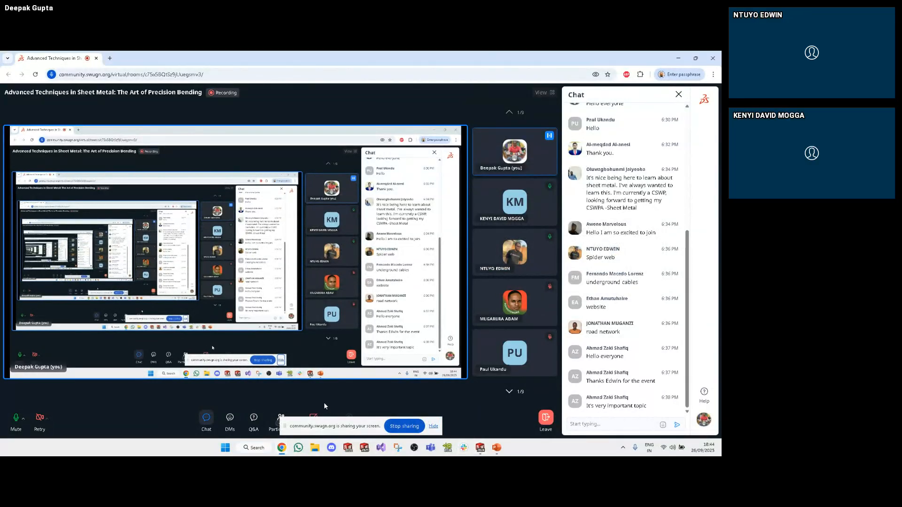
pyautogui.click(412, 426)
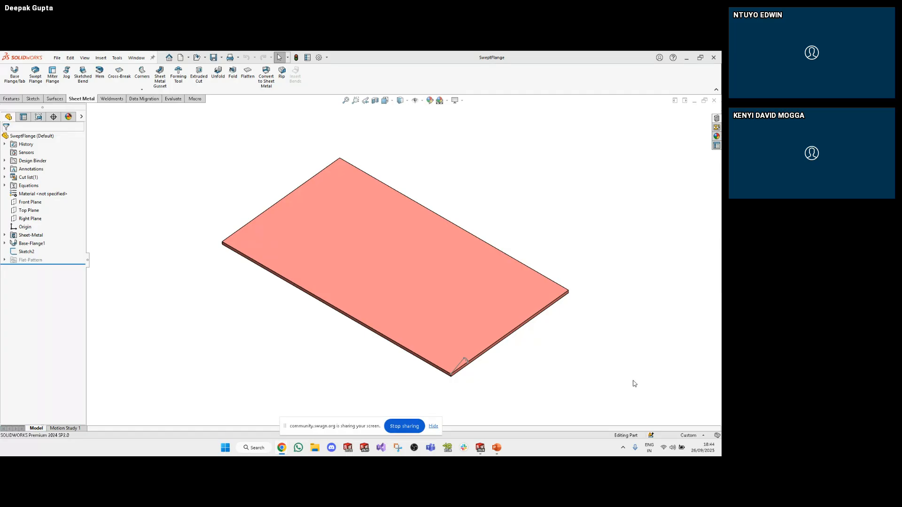
pyautogui.hotkey('alt', 'Tab')
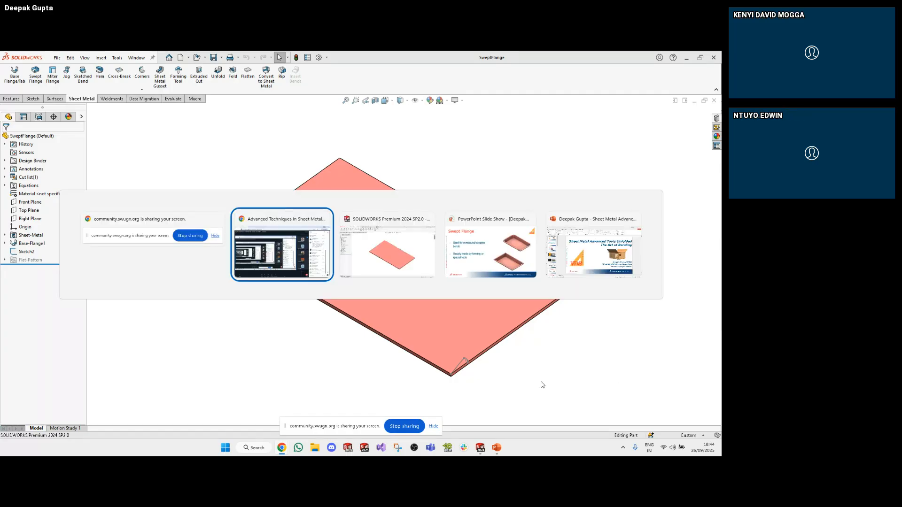
pyautogui.click(417, 267)
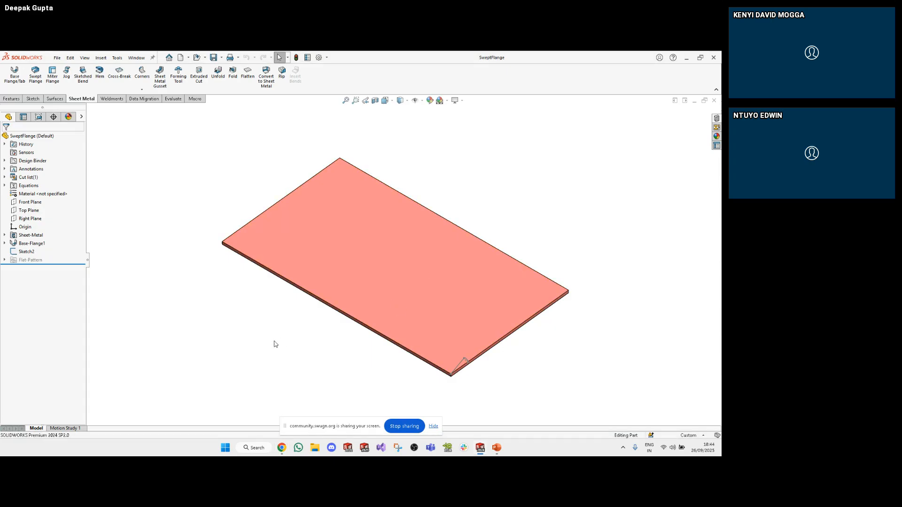
# Open Sketch2 in a view normal to its plane, examine the flange profile's dimensions, and close the sketch
pyautogui.moveTo(275, 345); pyautogui.dragTo(306, 320, button='middle')
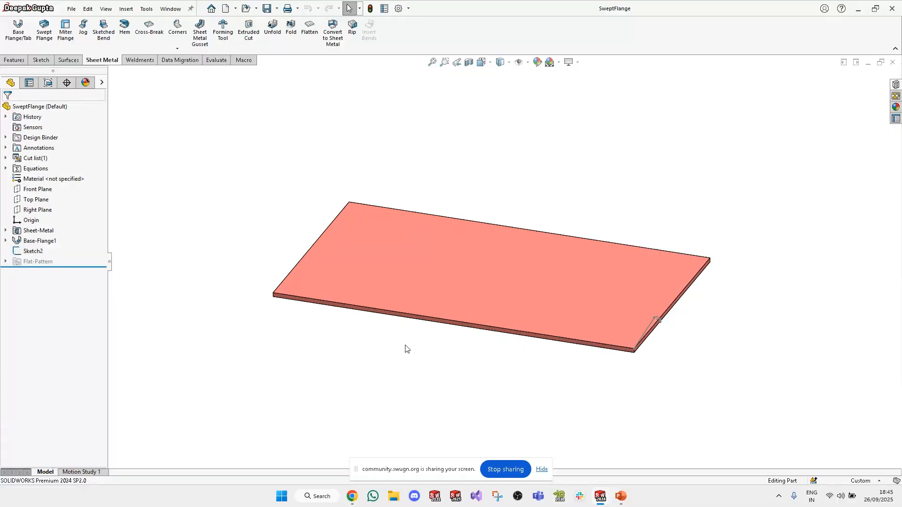
pyautogui.moveTo(369, 352); pyautogui.dragTo(323, 217, button='middle')
pyautogui.moveTo(404, 209)
pyautogui.mouseDown(button='middle')
pyautogui.moveTo(409, 238)
pyautogui.moveTo(429, 256)
pyautogui.mouseUp(button='middle')
pyautogui.click(37, 257)
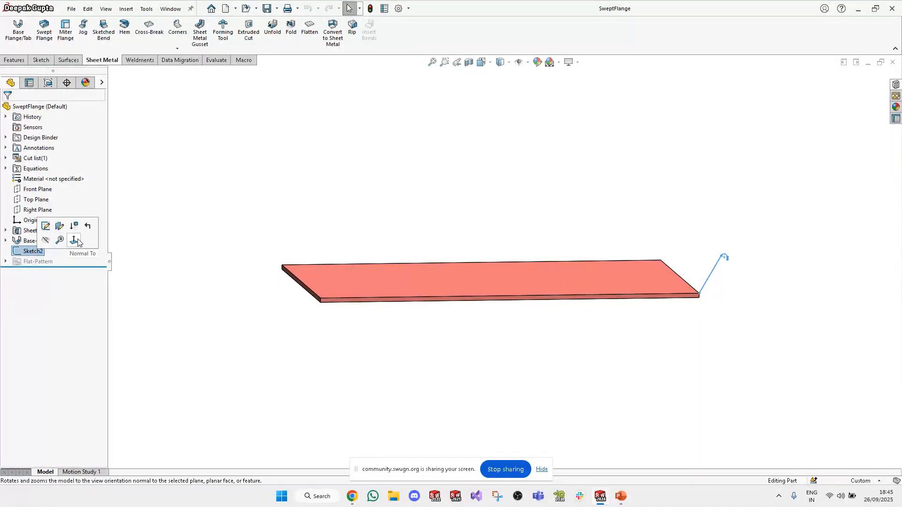
pyautogui.click(75, 242)
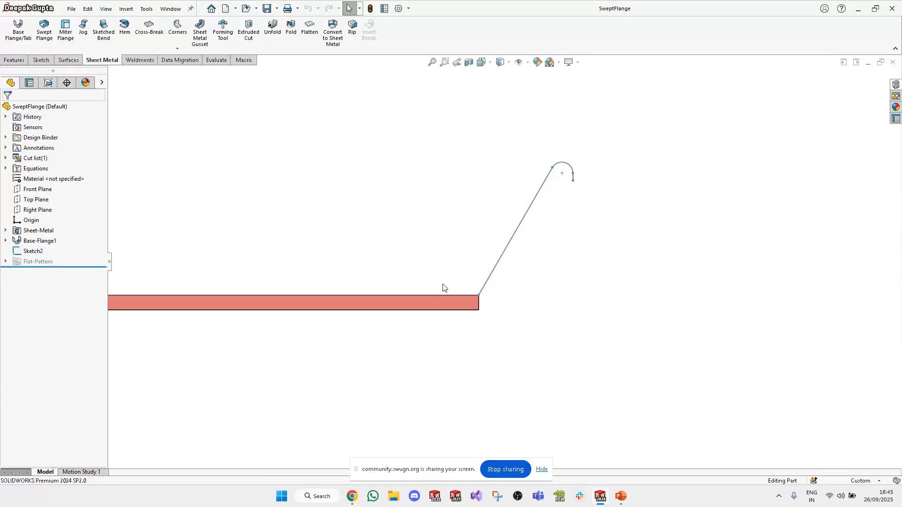
pyautogui.click(33, 252)
pyautogui.click(43, 227)
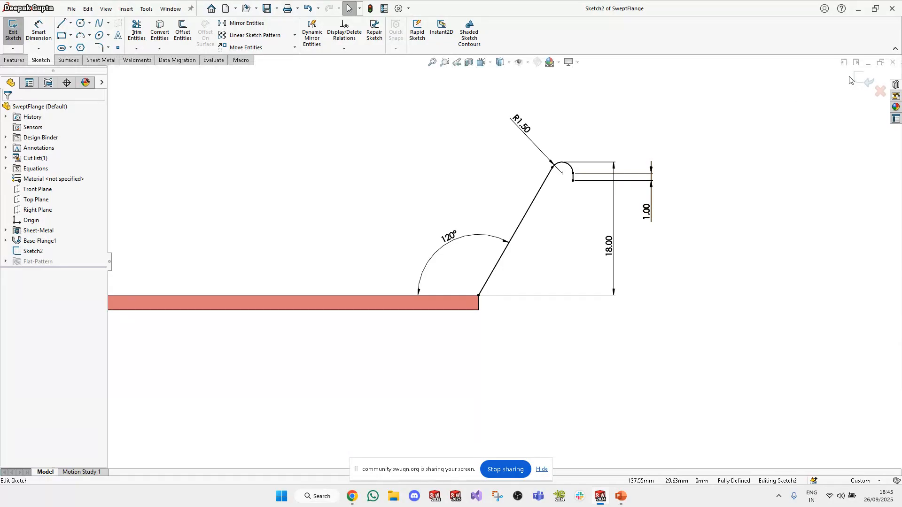
pyautogui.click(868, 82)
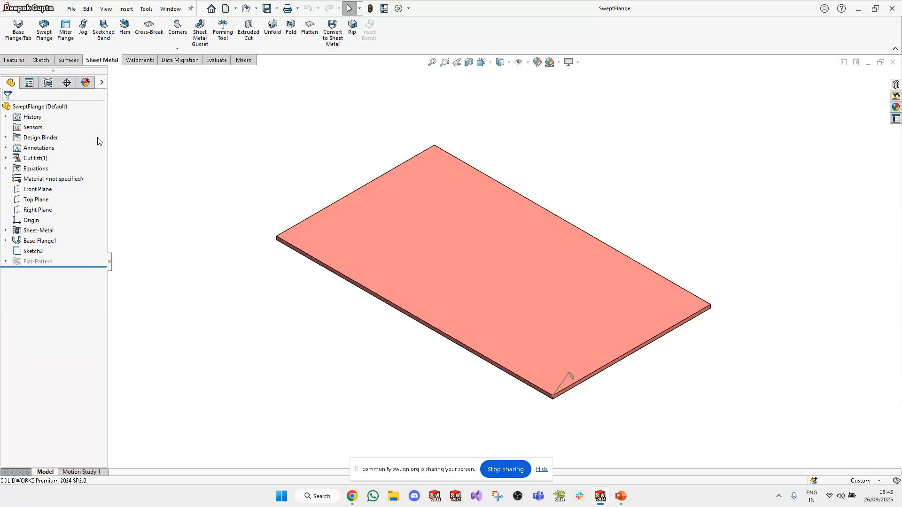
# Create a swept flange using Sketch2 as the profile and all four edges of the base plate as the path
pyautogui.click(18, 253)
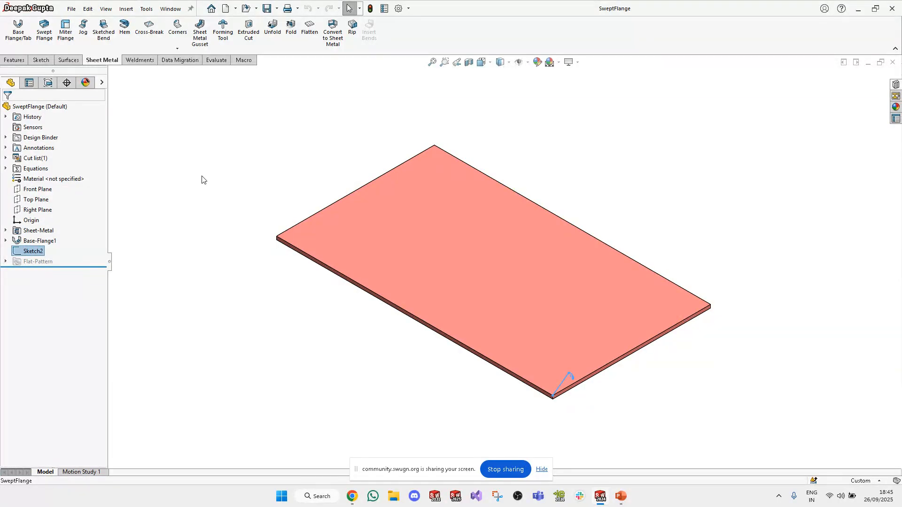
pyautogui.click(45, 33)
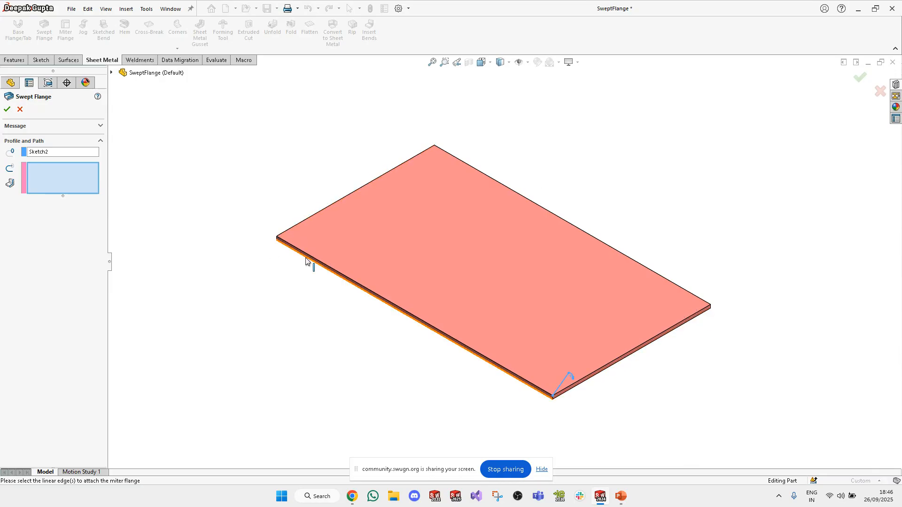
pyautogui.click(682, 321)
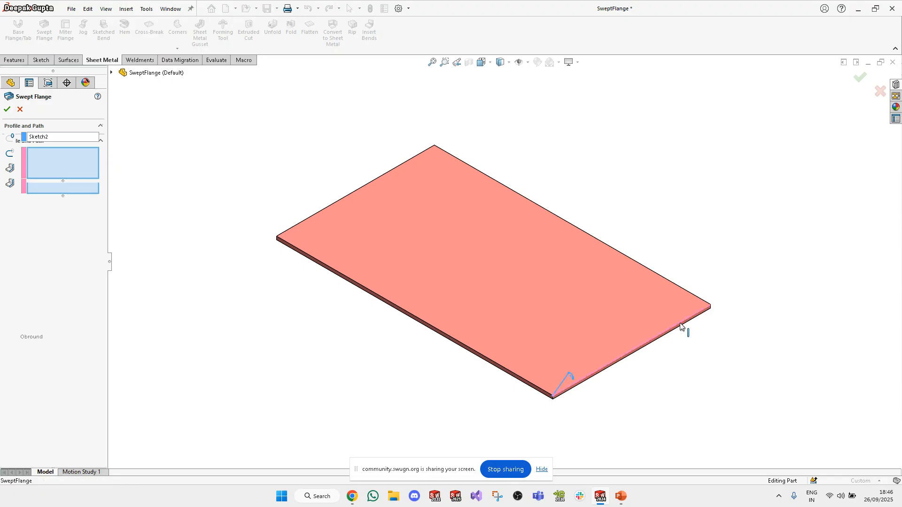
pyautogui.click(667, 281)
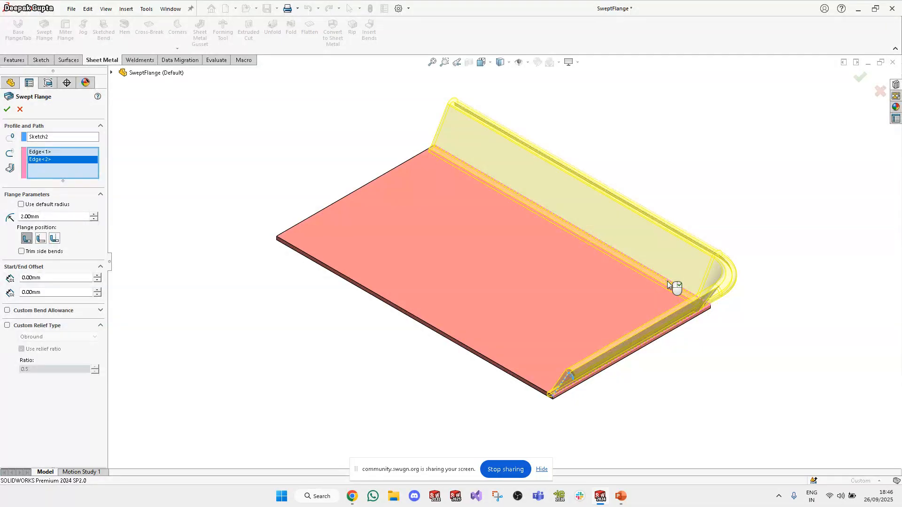
pyautogui.click(416, 153)
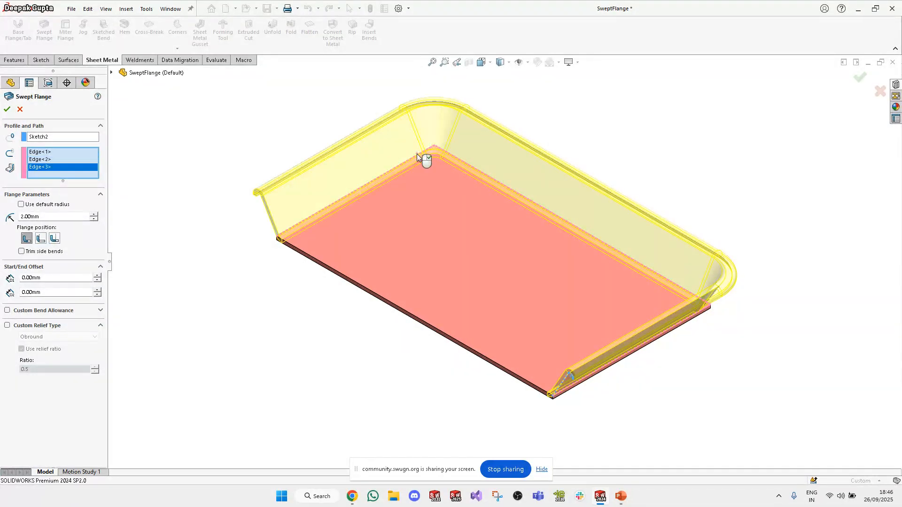
pyautogui.click(292, 246)
pyautogui.press('Return')
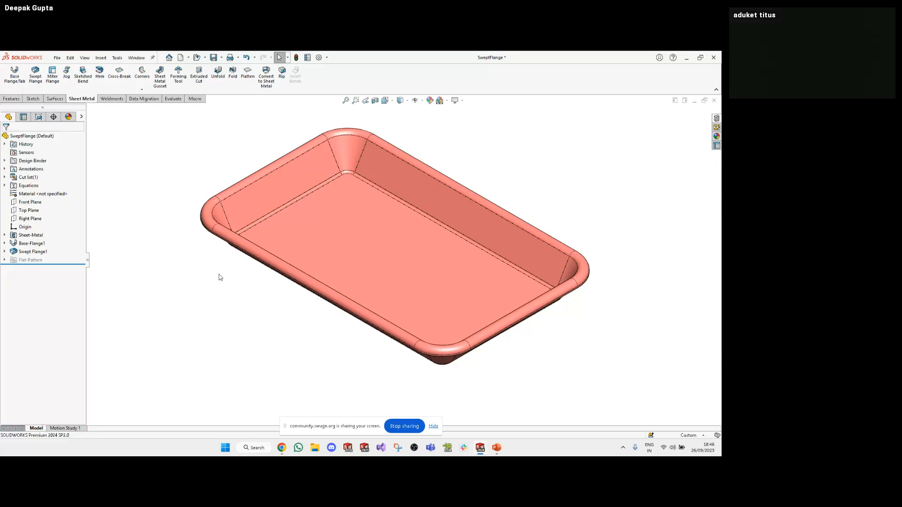
# Delete the swept flange feature, keeping its profile sketch
pyautogui.click(39, 252)
pyautogui.press('Delete')
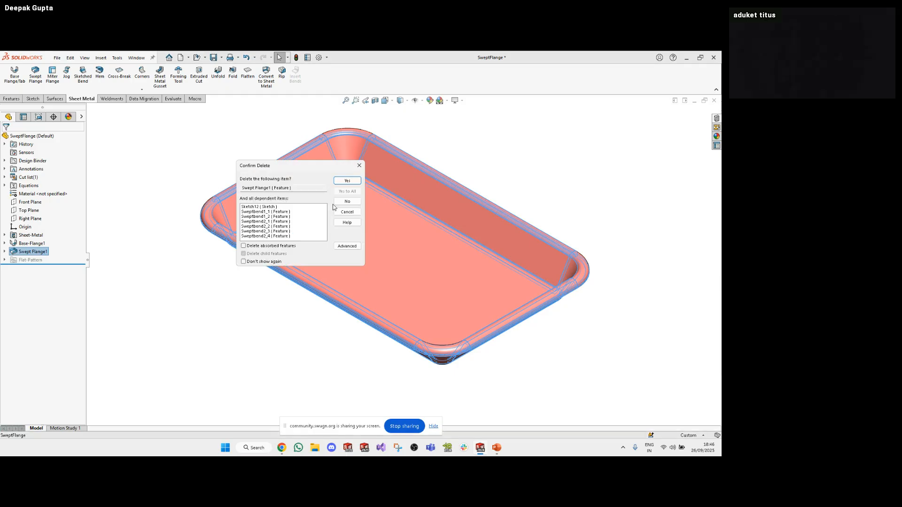
pyautogui.click(347, 181)
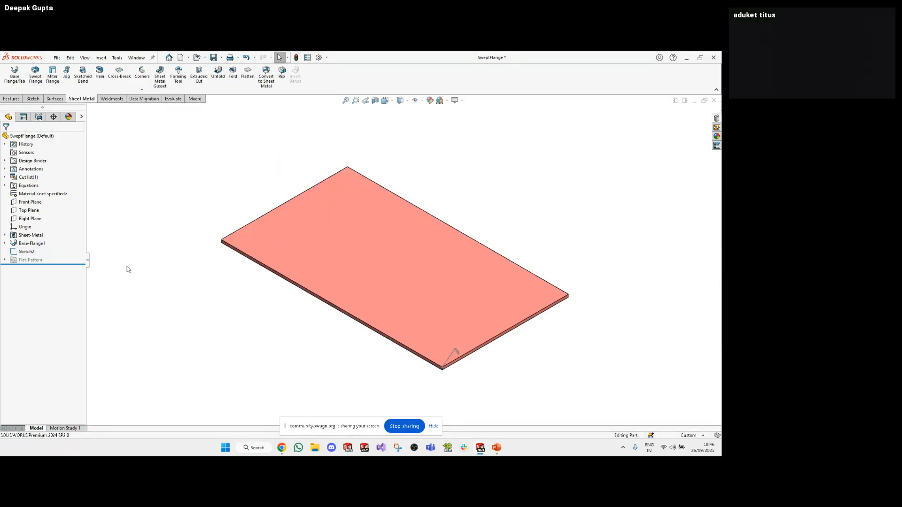
# Create a miter flange from Sketch2 along all four edges of the base plate, with the Material Inside flange position
pyautogui.click(26, 251)
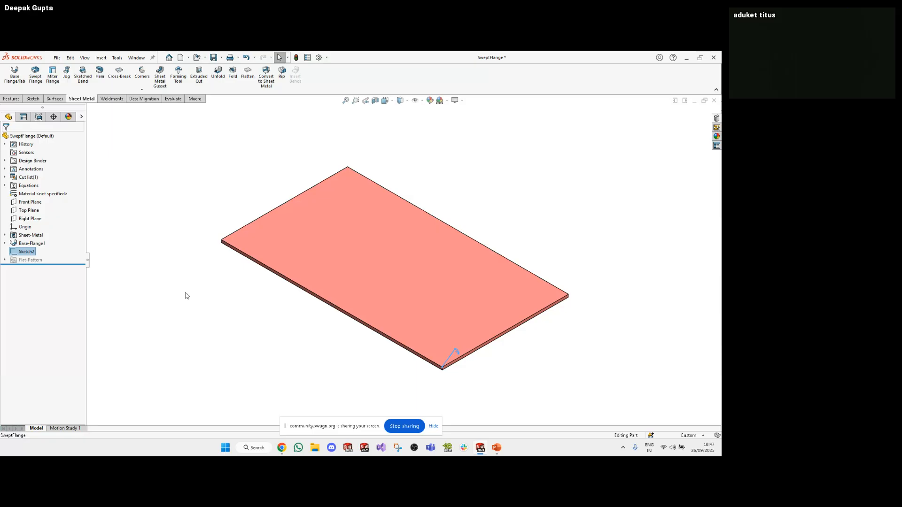
pyautogui.click(57, 86)
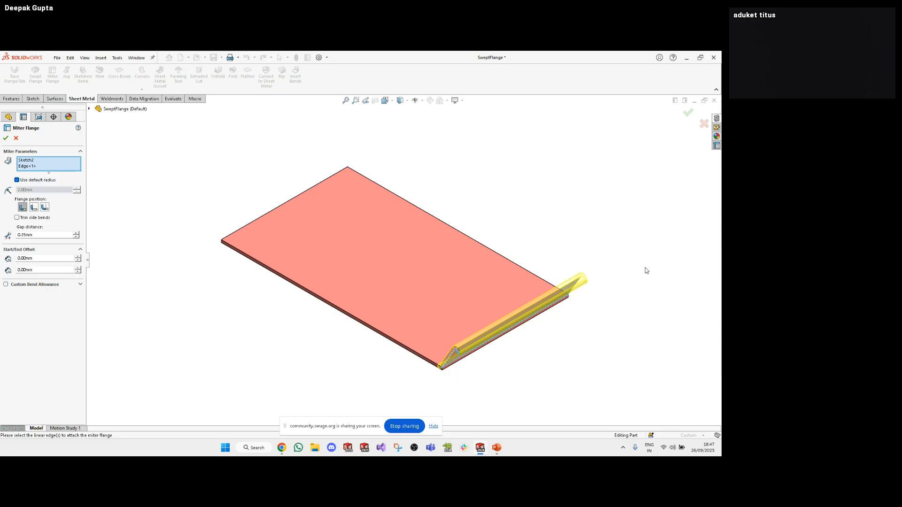
pyautogui.click(492, 252)
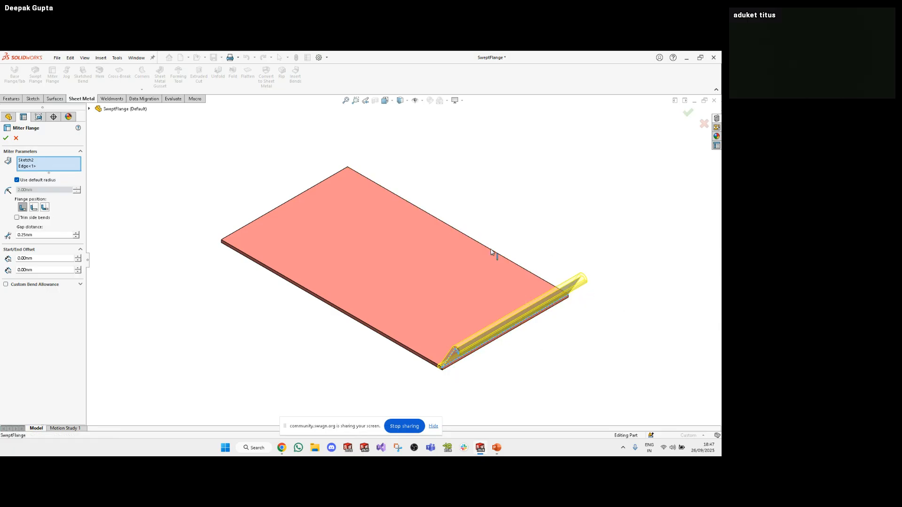
pyautogui.click(316, 186)
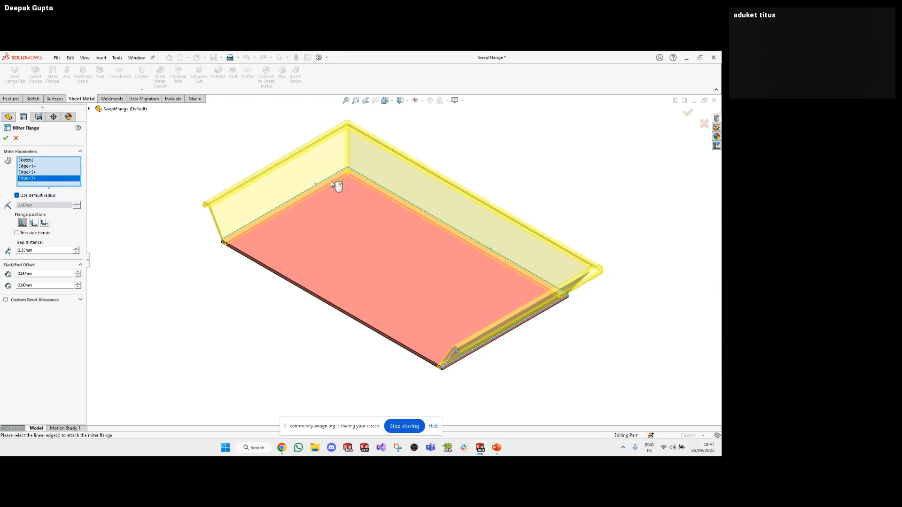
pyautogui.click(271, 272)
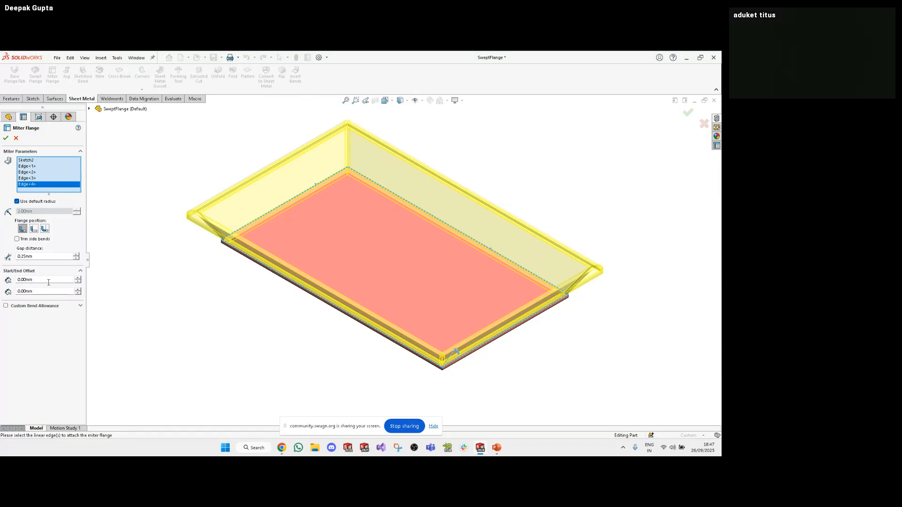
pyautogui.doubleClick(47, 257)
pyautogui.click(36, 230)
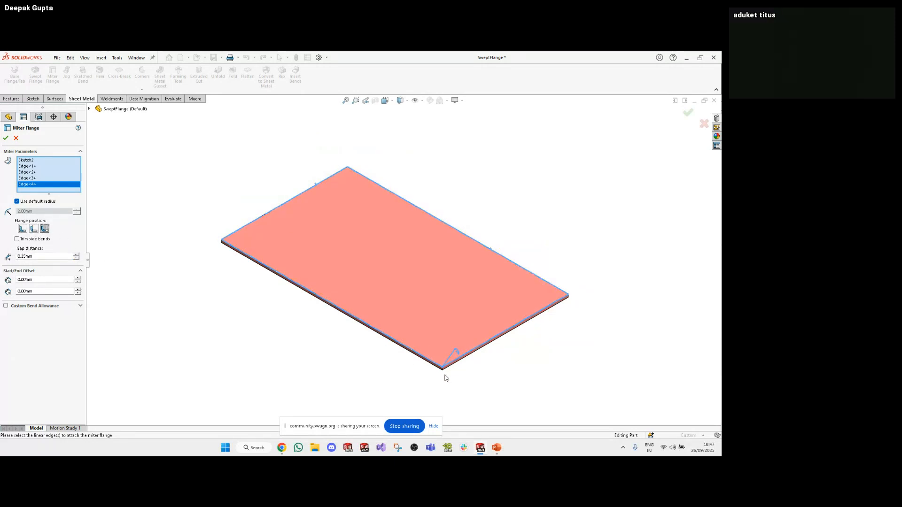
pyautogui.click(22, 229)
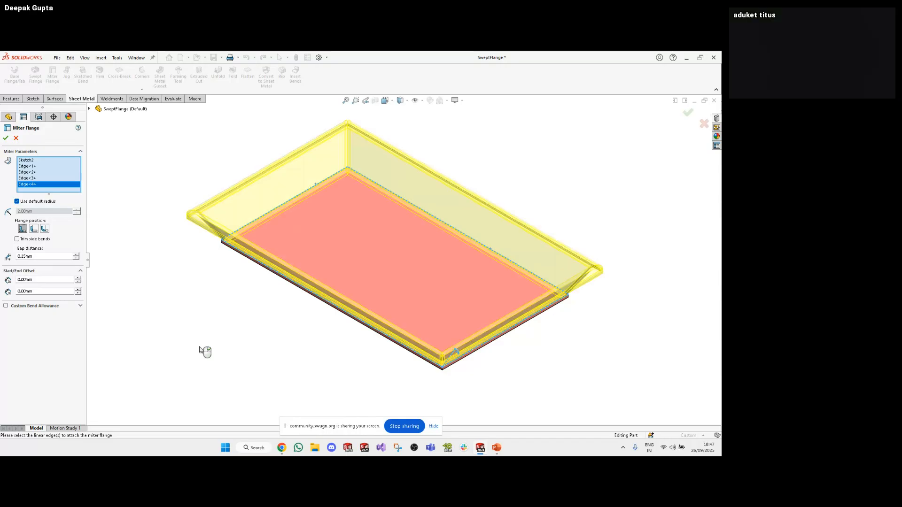
pyautogui.click(6, 138)
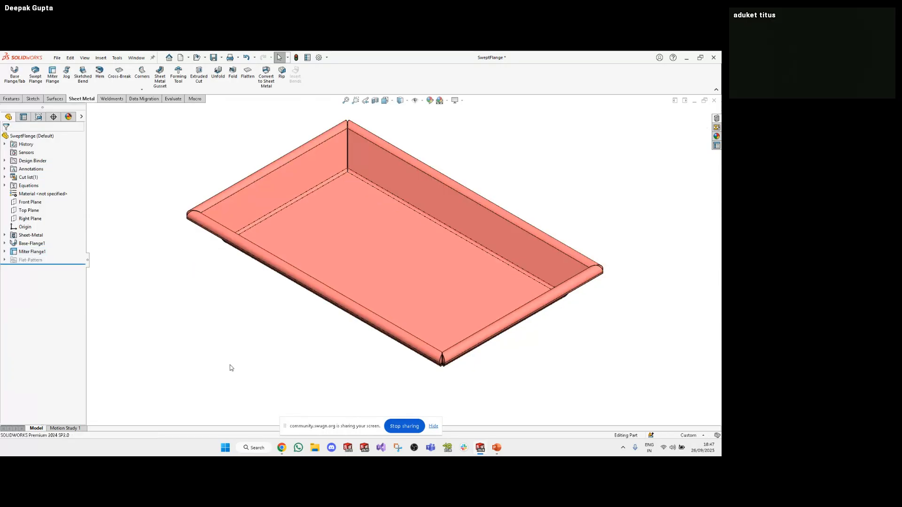
# Open the cut-list properties of the Sheet<1> item, enlarge the property table, and highlight the Bounding Box Area-Blank row
pyautogui.moveTo(230, 365)
pyautogui.mouseDown(button='middle')
pyautogui.moveTo(243, 267)
pyautogui.moveTo(230, 366)
pyautogui.mouseUp(button='middle')
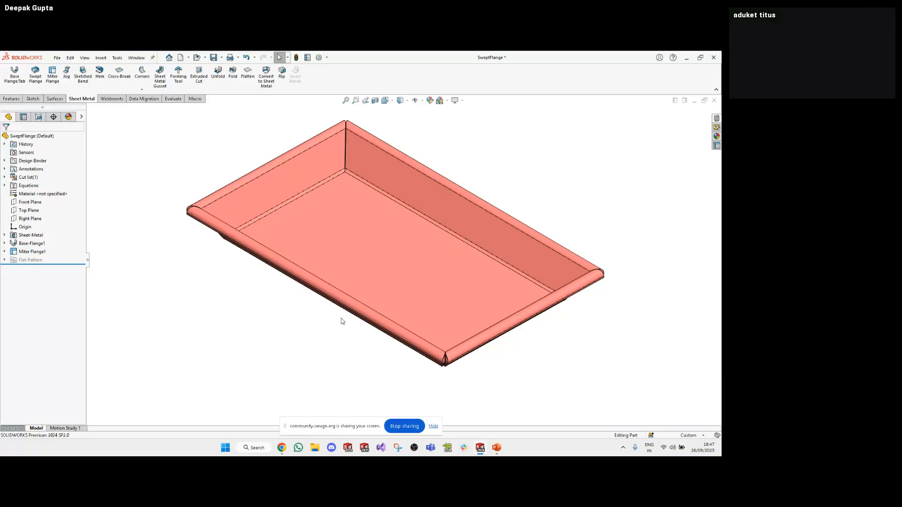
pyautogui.scroll(5, 371, 130)
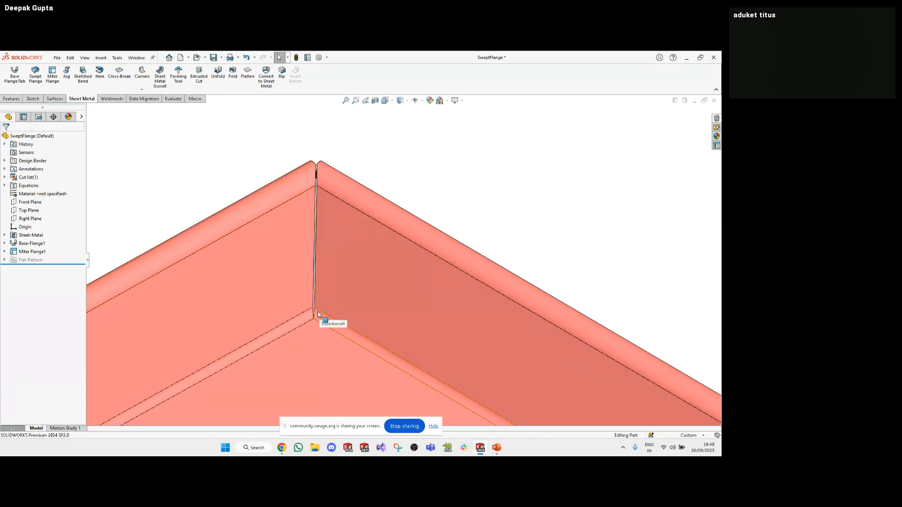
pyautogui.press('f')
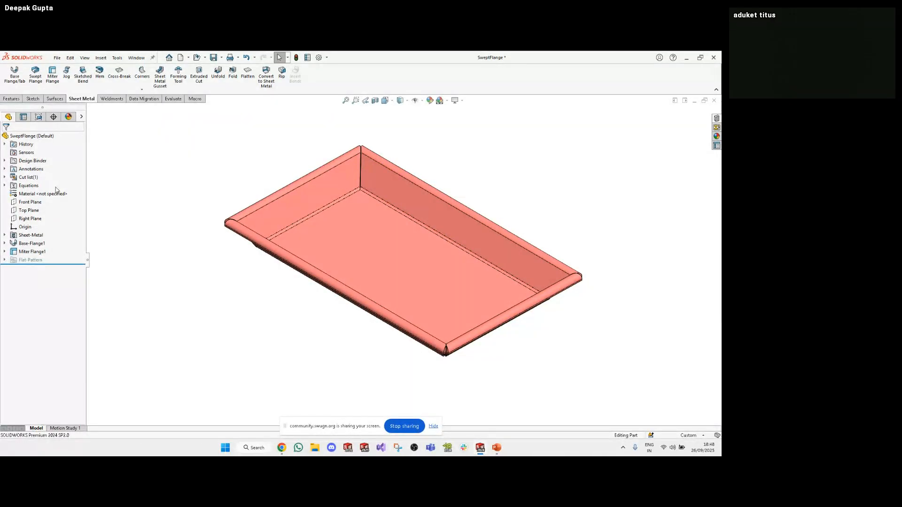
pyautogui.click(5, 177)
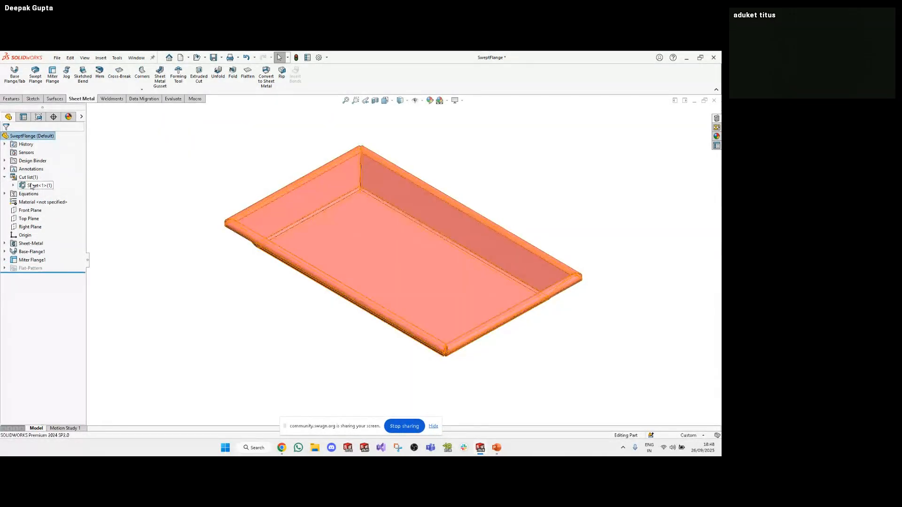
pyautogui.rightClick(32, 186)
pyautogui.click(62, 198)
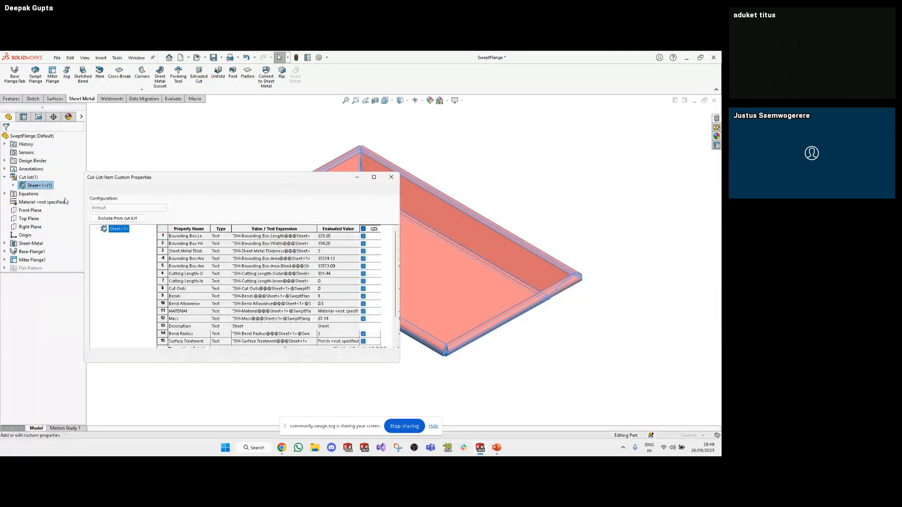
pyautogui.moveTo(295, 181); pyautogui.dragTo(338, 124)
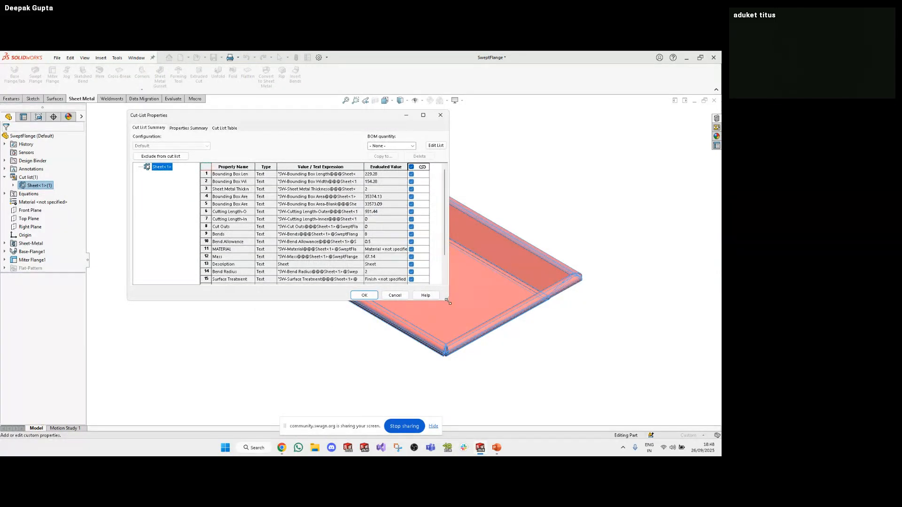
pyautogui.moveTo(447, 301); pyautogui.dragTo(603, 380)
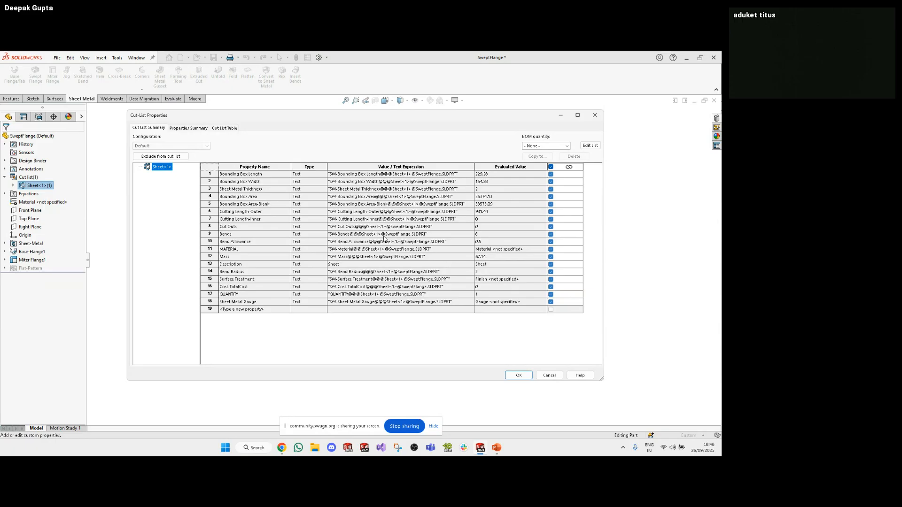
pyautogui.click(208, 205)
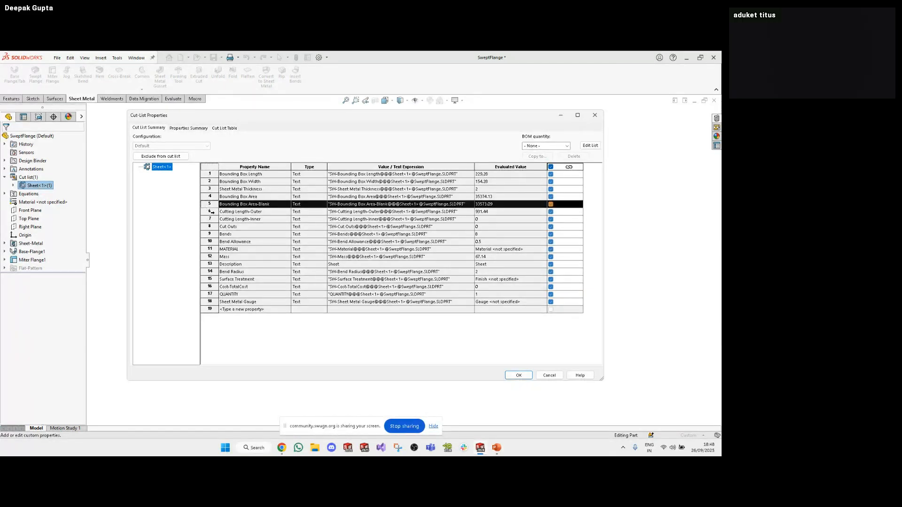
# Highlight the Cutting Length-Outer, Cutting Length-Inner, Bounding Box Length and Bounding Box Width rows in the cut-list properties
pyautogui.click(210, 212)
pyautogui.moveTo(211, 214); pyautogui.dragTo(210, 224)
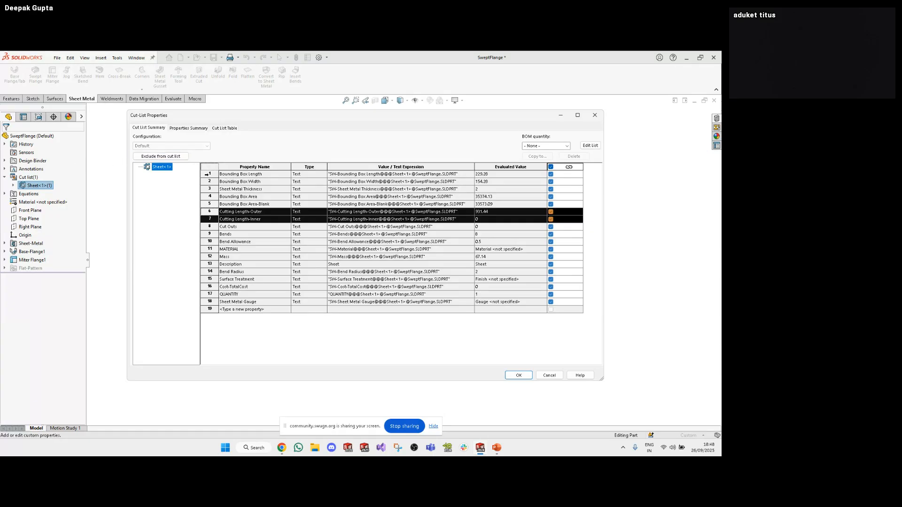
pyautogui.moveTo(207, 175); pyautogui.dragTo(207, 186)
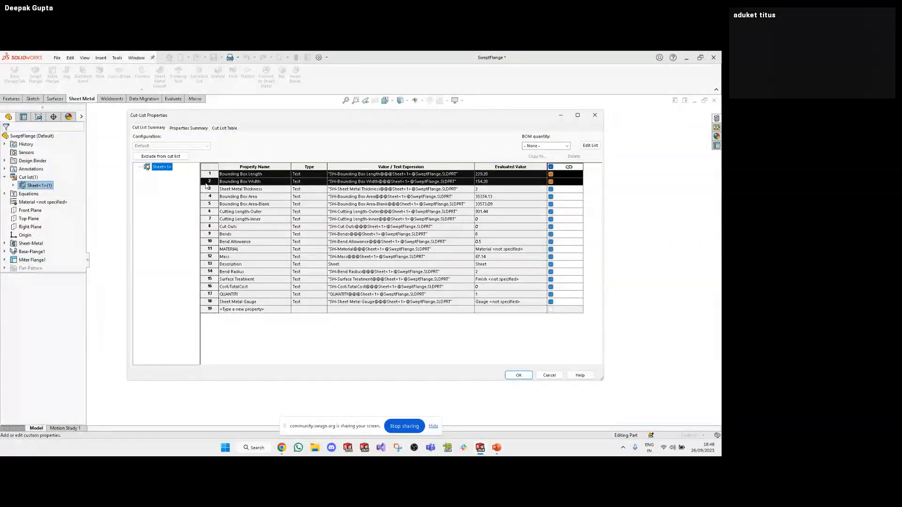
pyautogui.click(210, 219)
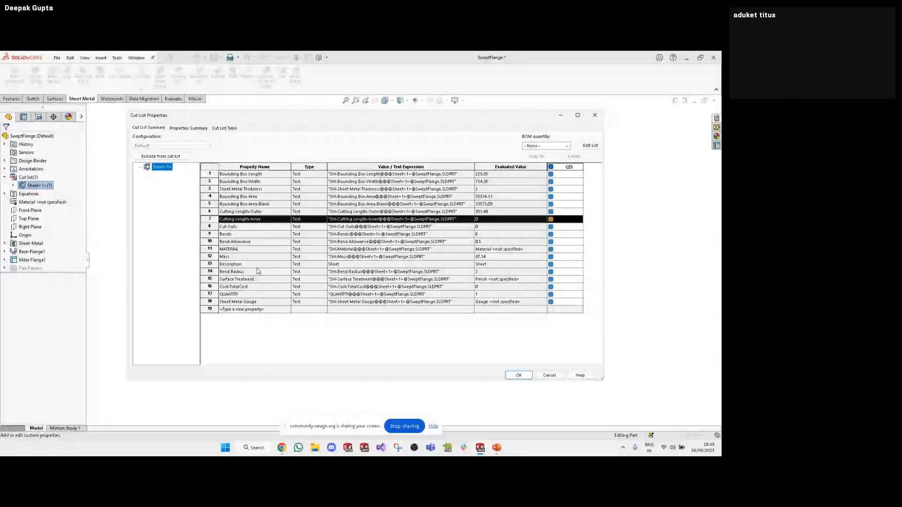
# Try adding a text property named TEST with the value MEETING to the cut-list item, and discard the changes
pyautogui.click(283, 309)
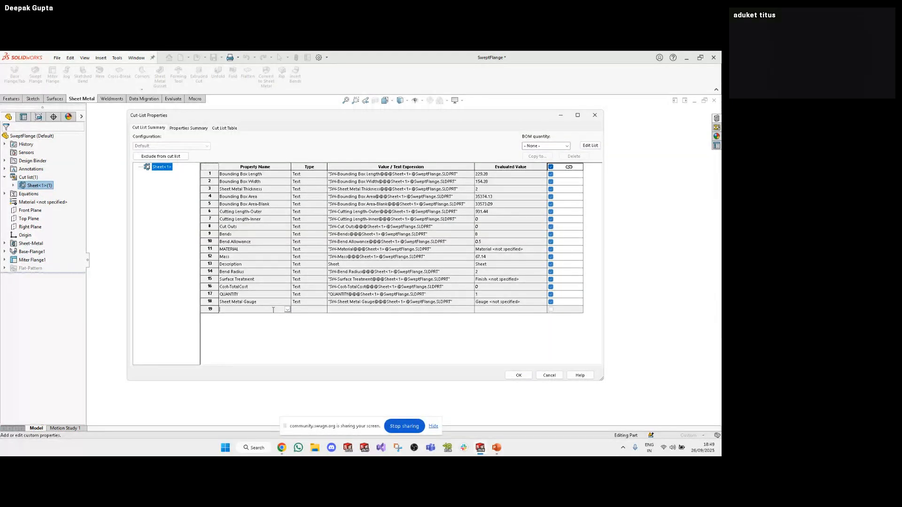
pyautogui.write('D')
pyautogui.write('TEST')
pyautogui.press('Tab')
pyautogui.click(343, 308)
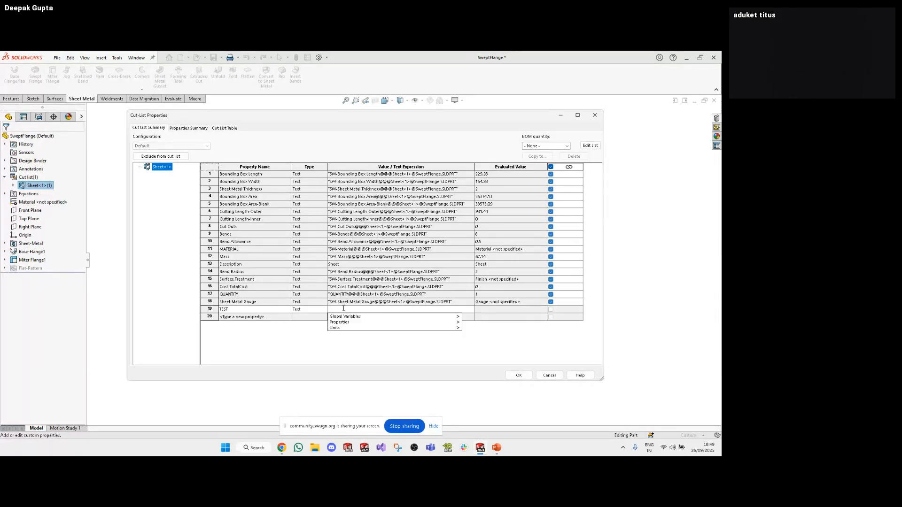
pyautogui.write('MEETING')
pyautogui.press('Return')
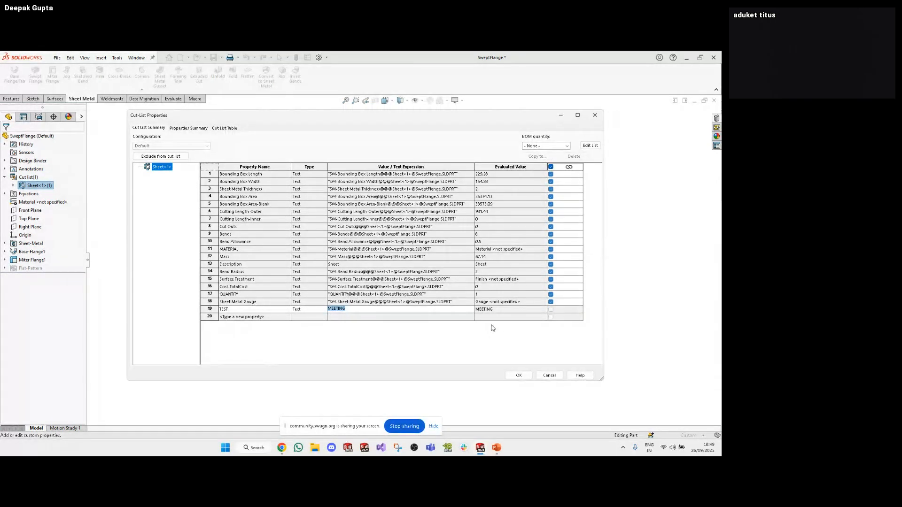
pyautogui.click(549, 375)
# Expand the Sheet-Metal folder and review the part-level bend radius and thickness settings without changing them
pyautogui.click(5, 244)
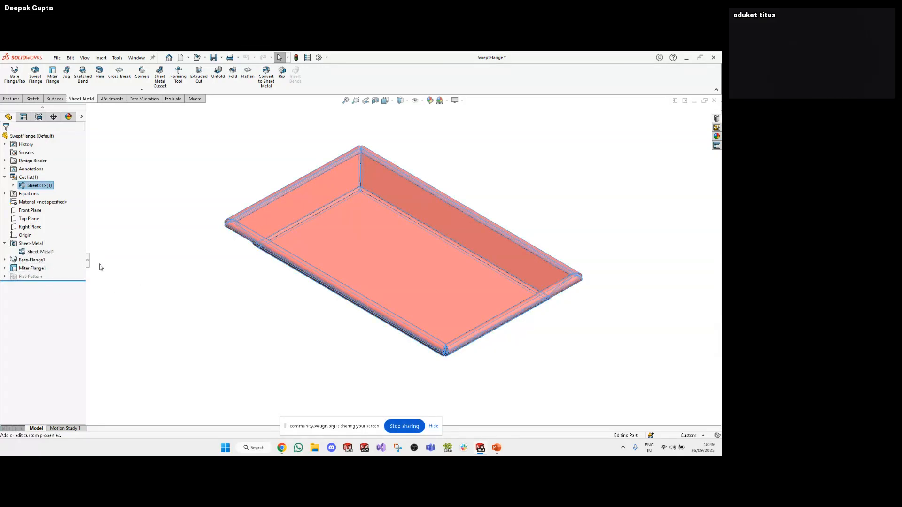
pyautogui.click(30, 242)
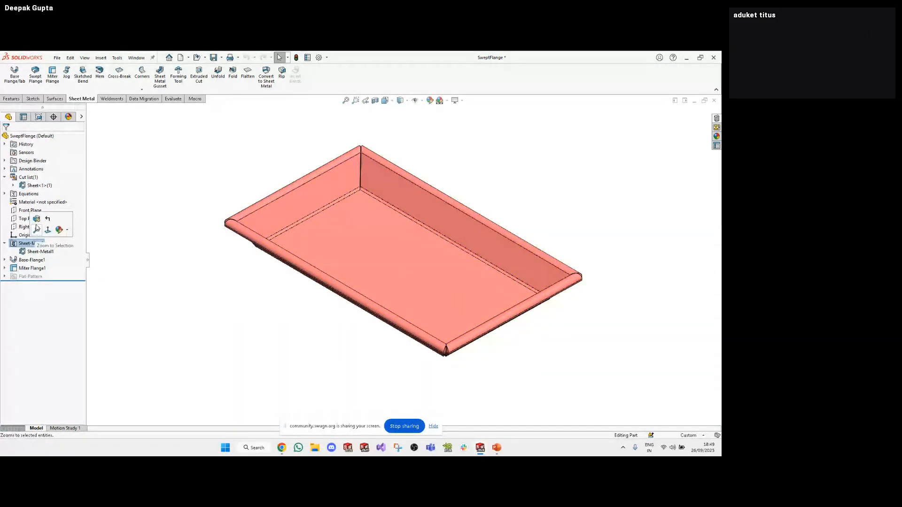
pyautogui.click(35, 220)
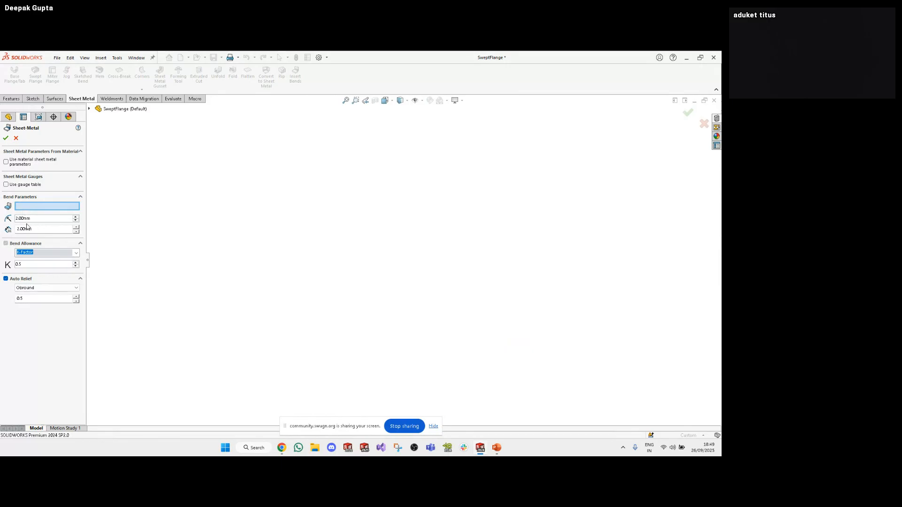
pyautogui.click(51, 229)
pyautogui.click(5, 138)
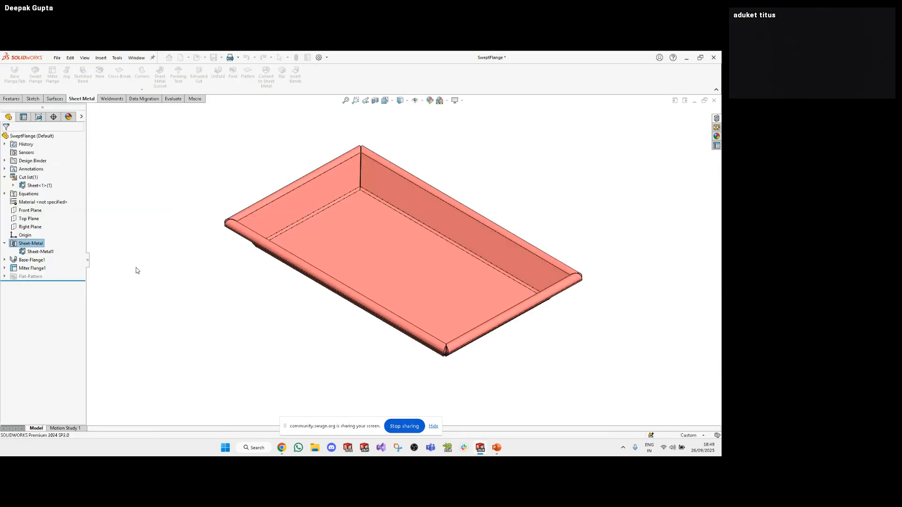
pyautogui.click(37, 243)
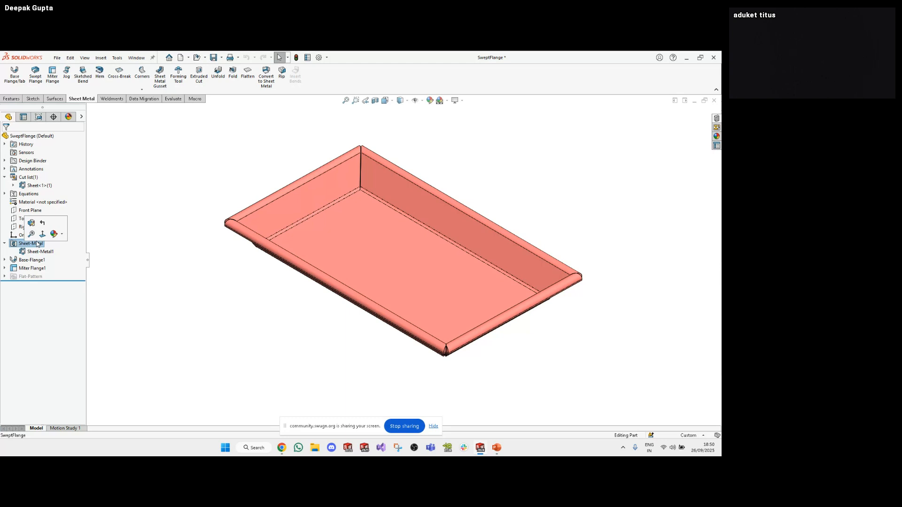
pyautogui.click(191, 288)
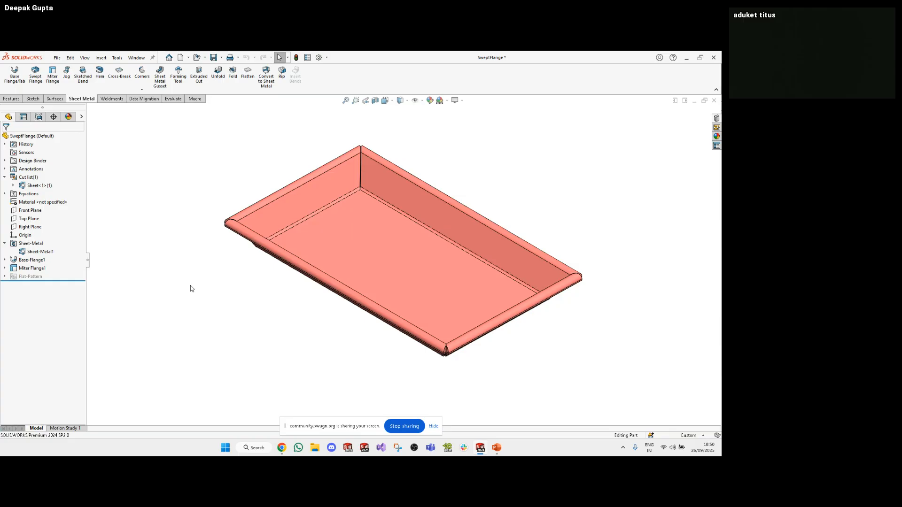
# Override the default bend parameters of Sheet-Metal1 with a 1 mm bend radius and 1 mm thickness
pyautogui.click(47, 252)
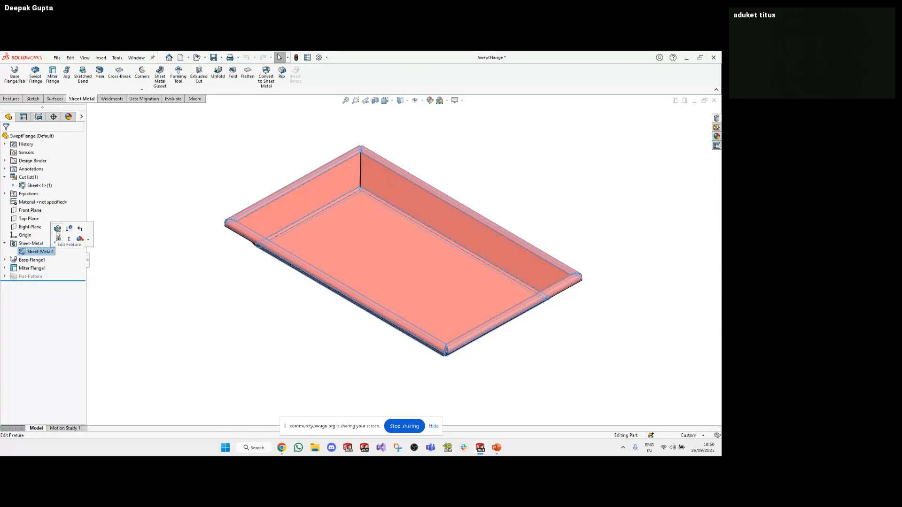
pyautogui.click(57, 230)
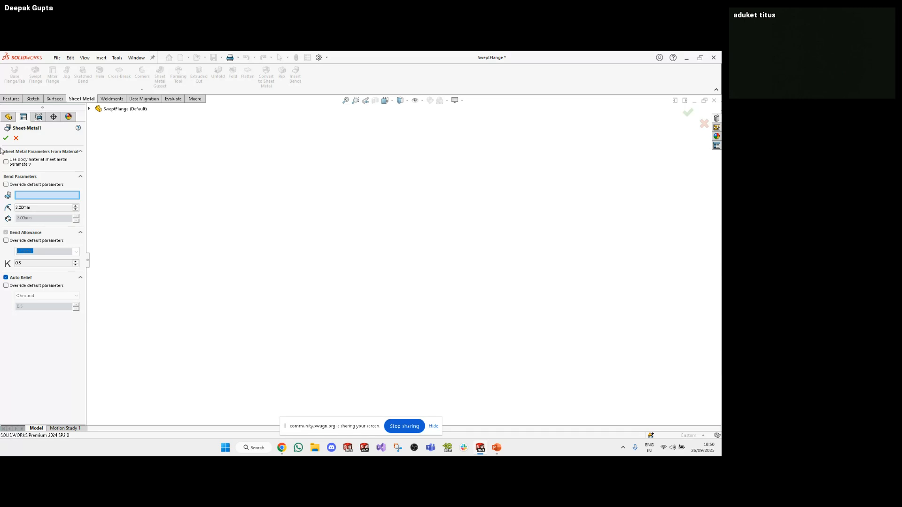
pyautogui.click(42, 187)
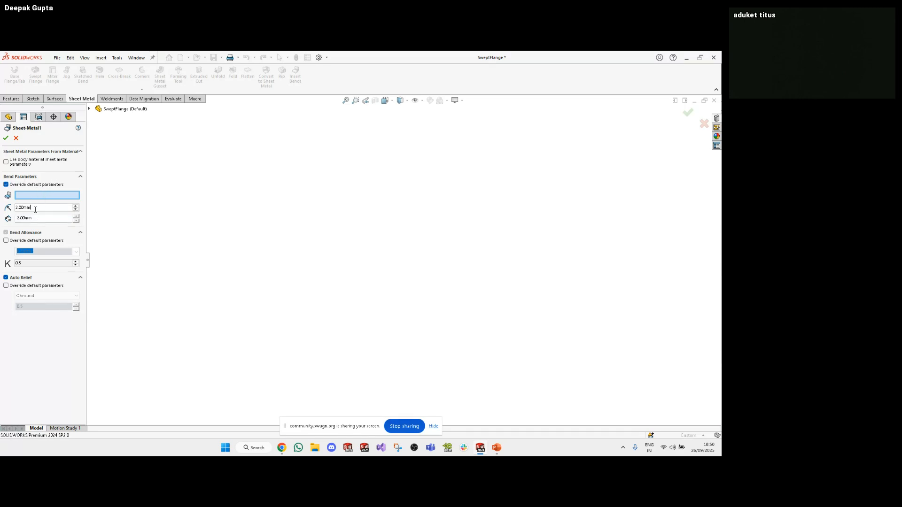
pyautogui.doubleClick(36, 207)
pyautogui.write('1')
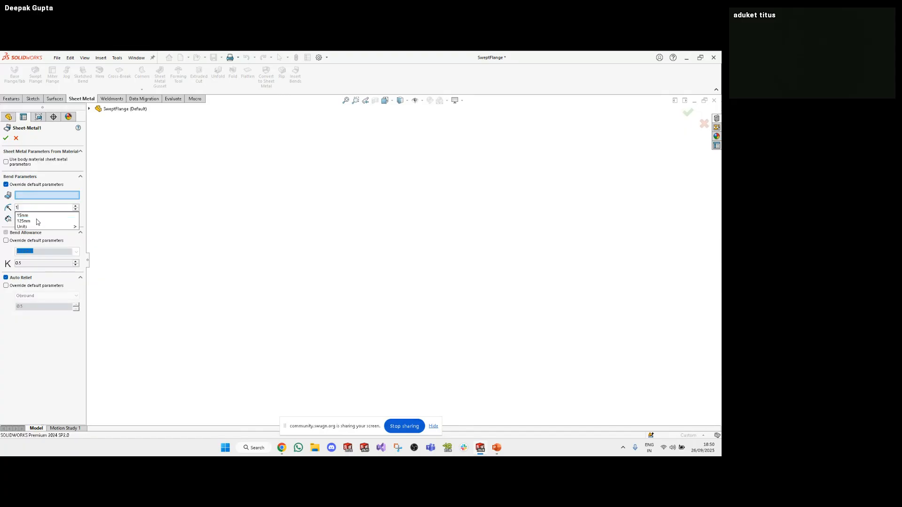
pyautogui.press('Return')
pyautogui.doubleClick(59, 218)
pyautogui.write('1')
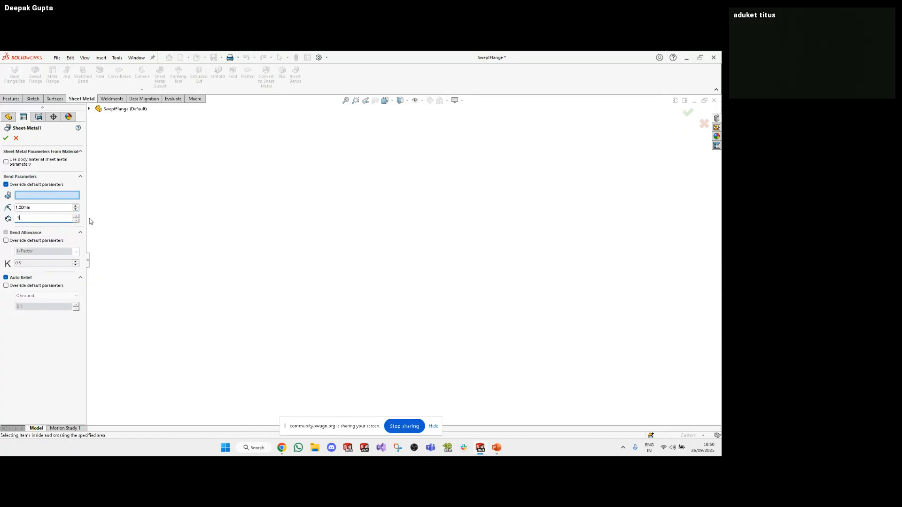
pyautogui.press('Return')
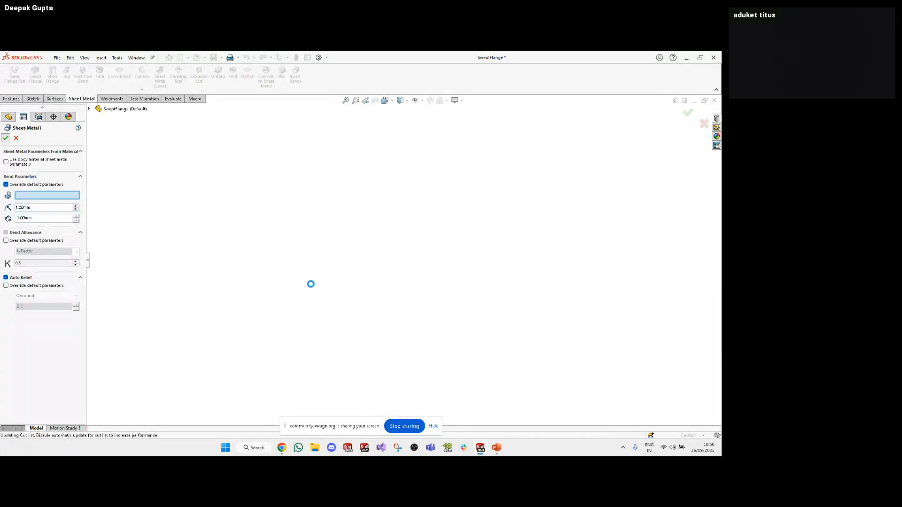
# Measure the distance between the inner and outer faces of the tray's base
pyautogui.moveTo(325, 244); pyautogui.dragTo(351, 207, button='middle')
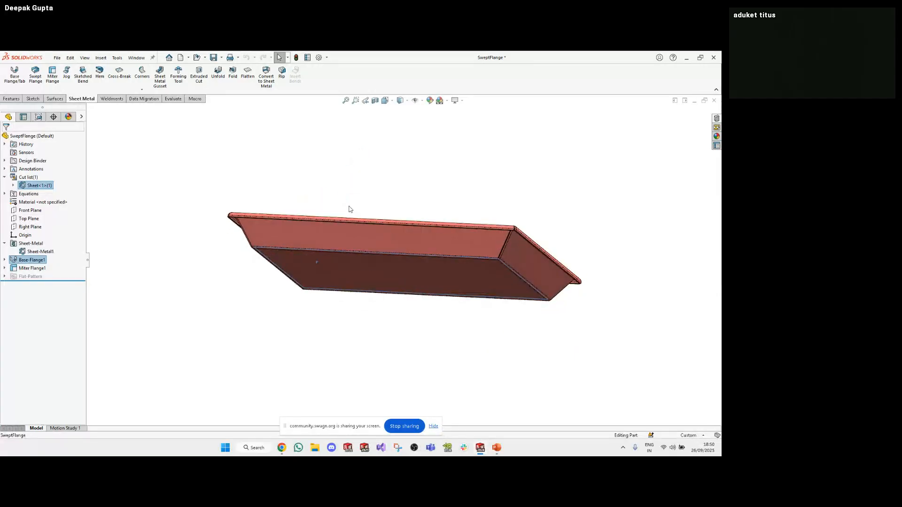
pyautogui.keyDown('ctrl'); pyautogui.click(355, 264); pyautogui.keyUp('ctrl')
pyautogui.moveTo(355, 264); pyautogui.dragTo(326, 314, button='middle')
pyautogui.press('m')
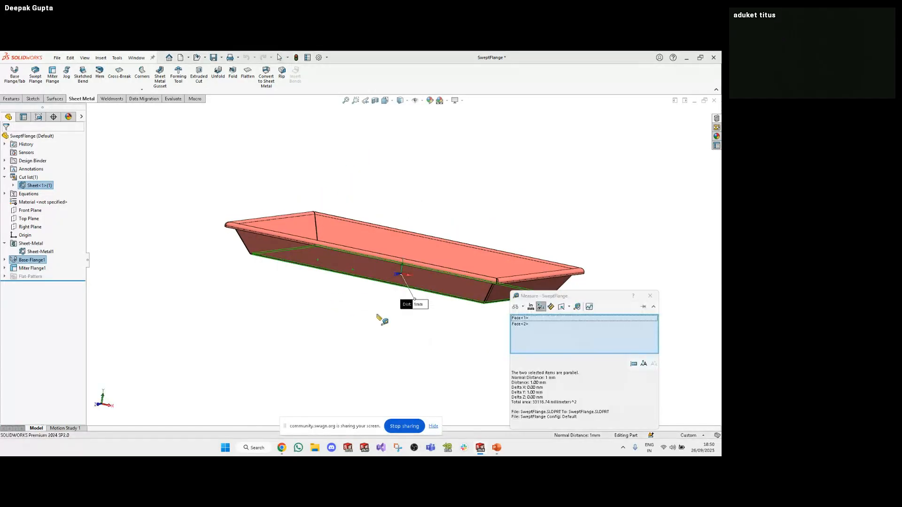
pyautogui.moveTo(559, 296); pyautogui.dragTo(385, 175)
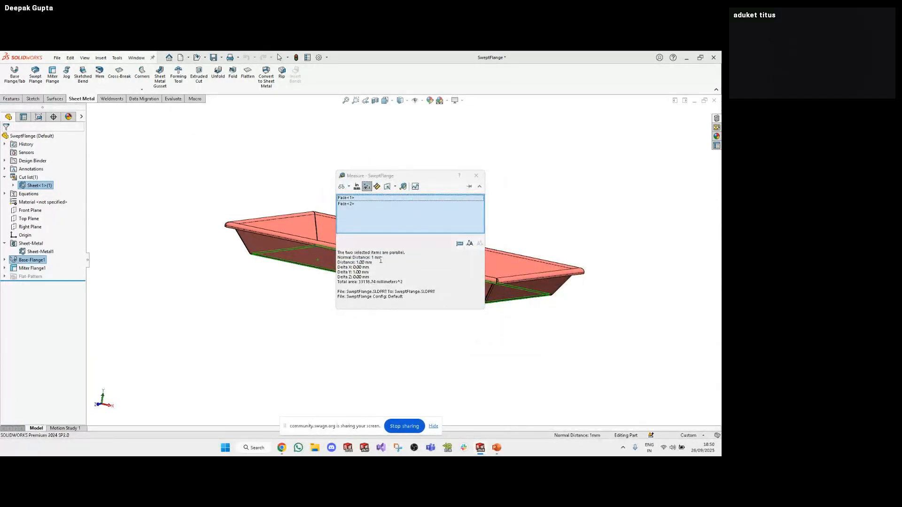
pyautogui.press('Escape')
# Check the bend radius and thickness defaults of the parent Sheet-Metal feature, and close its settings unchanged
pyautogui.click(30, 244)
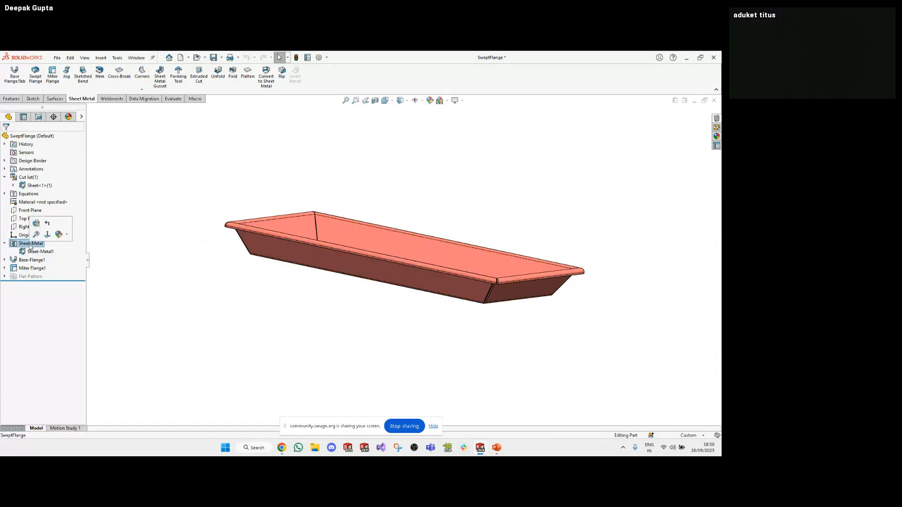
pyautogui.click(37, 223)
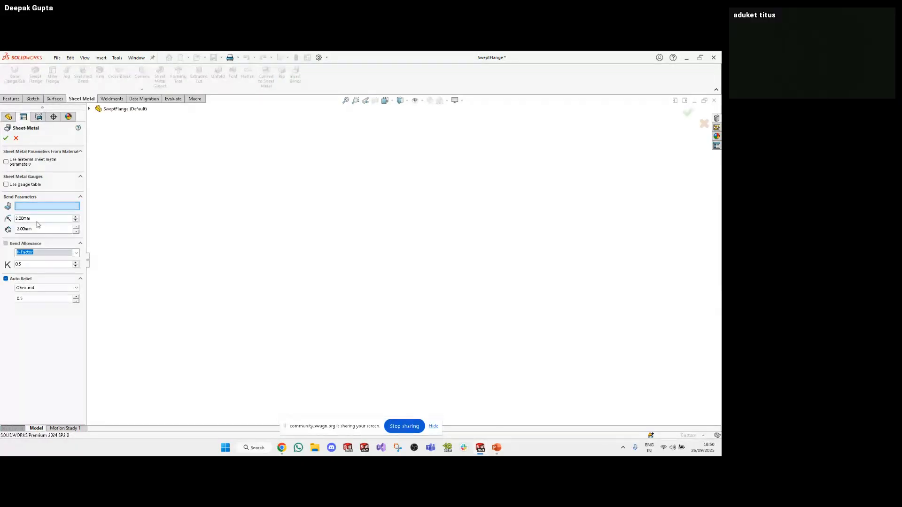
pyautogui.press('Escape')
# Flatten the tray by unsuppressing Flat-Pattern1 in the Flat-Pattern folder
pyautogui.moveTo(122, 259); pyautogui.dragTo(105, 286, button='middle')
pyautogui.click(5, 277)
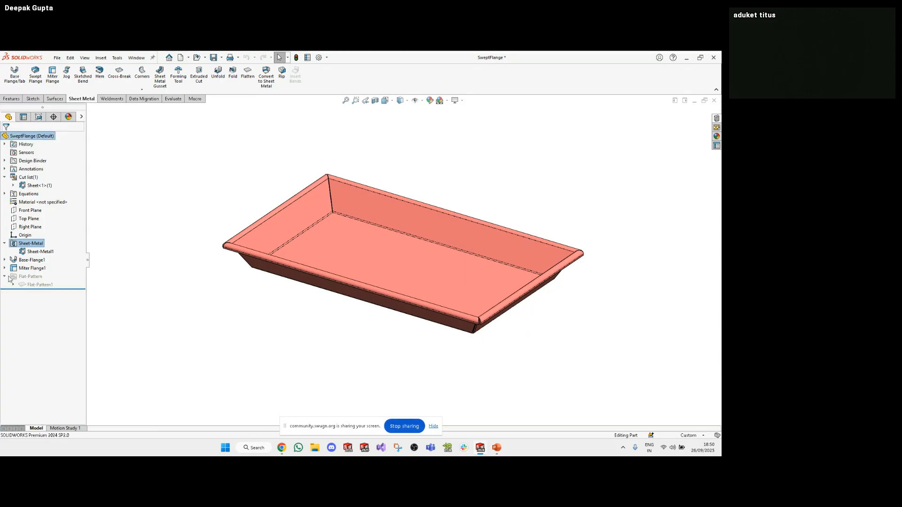
pyautogui.click(49, 286)
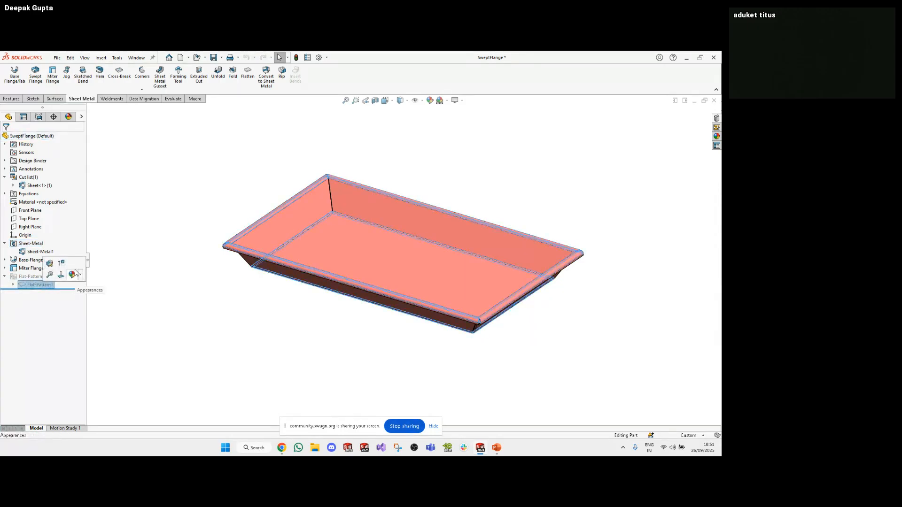
pyautogui.click(61, 263)
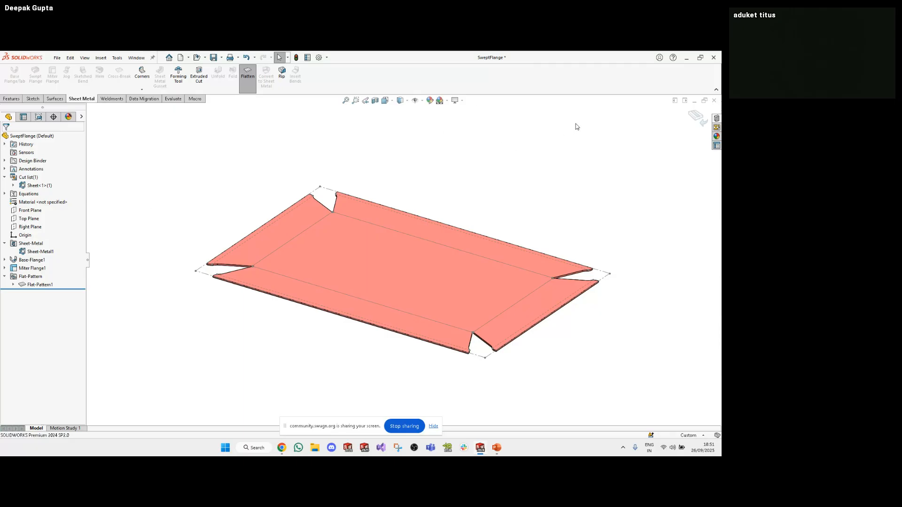
# Close the SweptFlange part and switch to the slide show at the Swept Flange slide
pyautogui.hotkey('ctrl', 'w')
pyautogui.hotkey('alt', 'Tab')
pyautogui.hotkey('alt', 'Tab')
pyautogui.hotkey('alt', 'Tab')
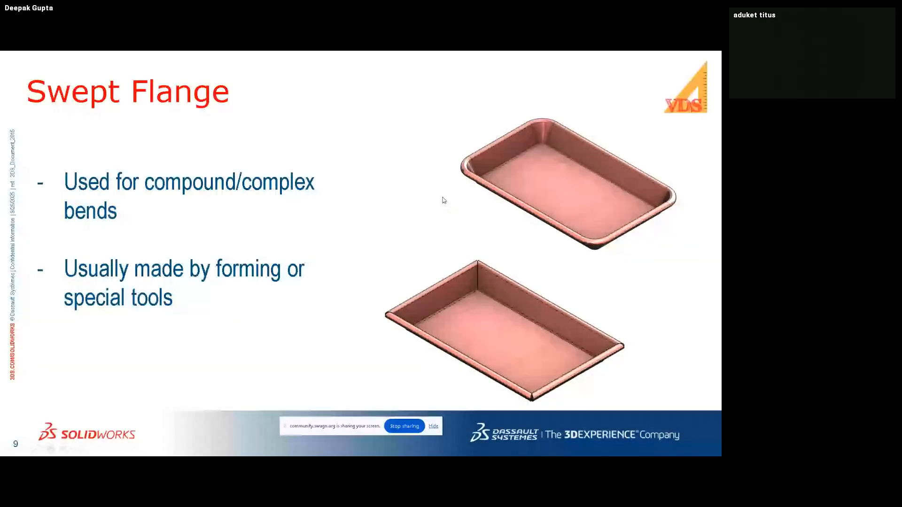
pyautogui.press('Right')
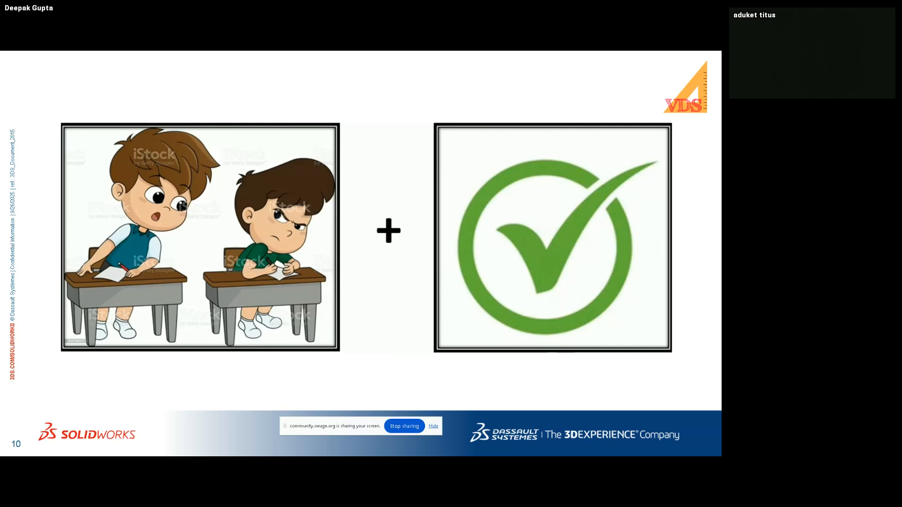
pyautogui.click(433, 427)
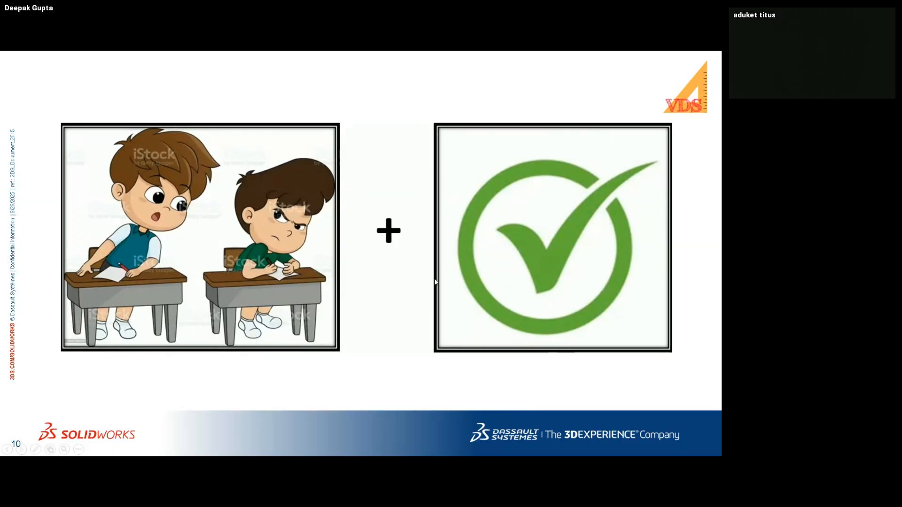
pyautogui.click(436, 297)
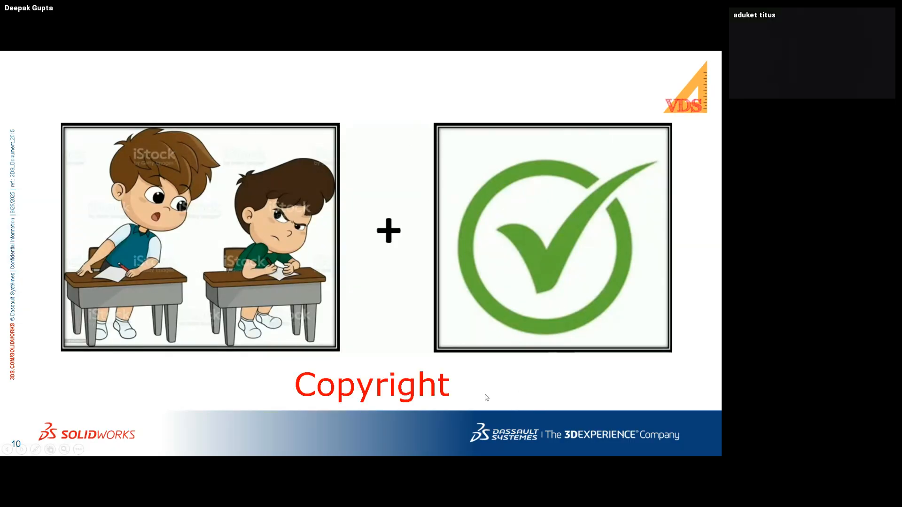
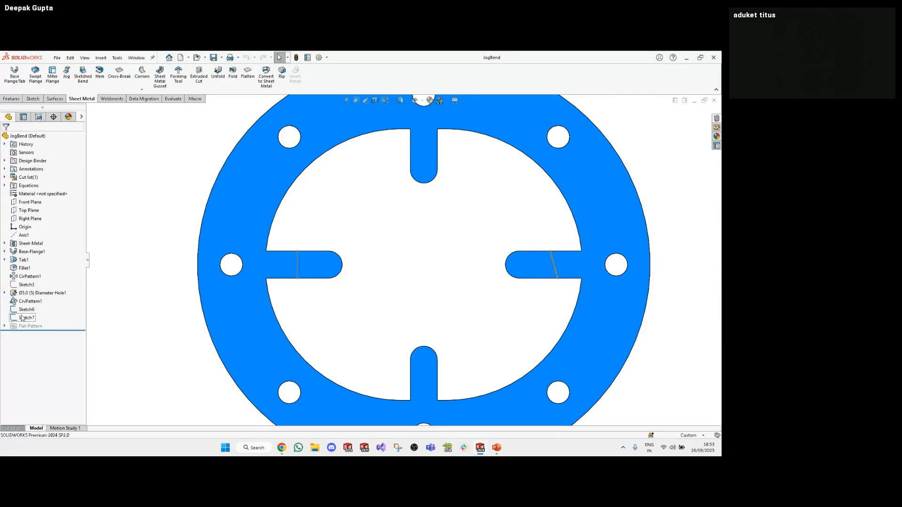
# Edit Sketch7 of the JogBend part, reposition the slanted line's angle dimension to the side toward the ring, and exit the sketch
pyautogui.click(22, 318)
pyautogui.click(30, 297)
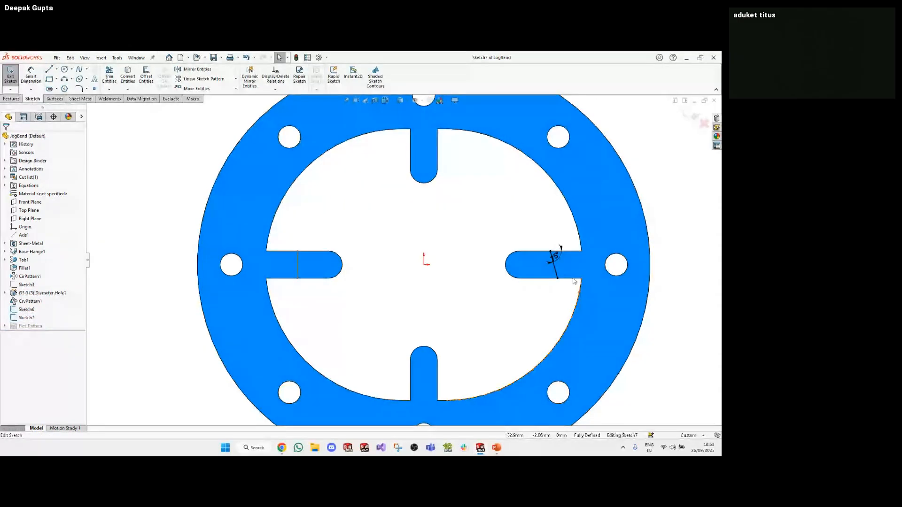
pyautogui.moveTo(560, 257); pyautogui.dragTo(570, 264)
pyautogui.click(536, 296)
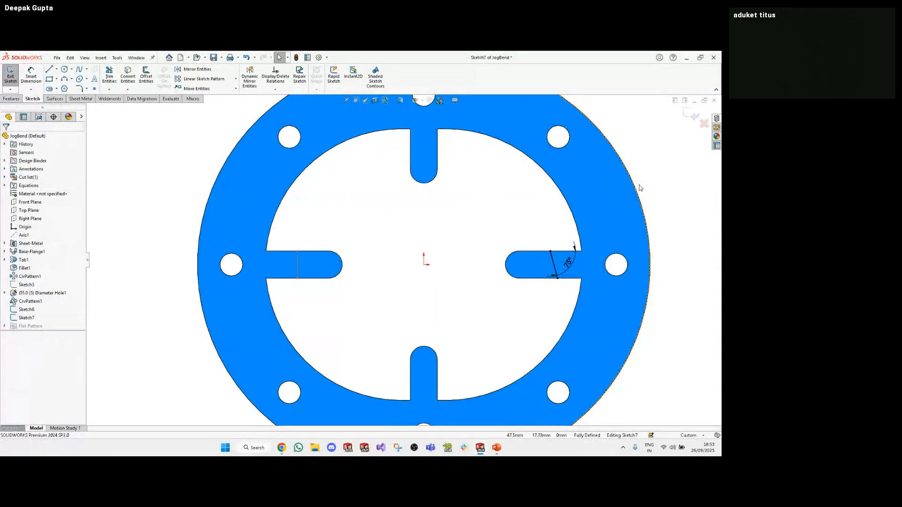
pyautogui.click(694, 115)
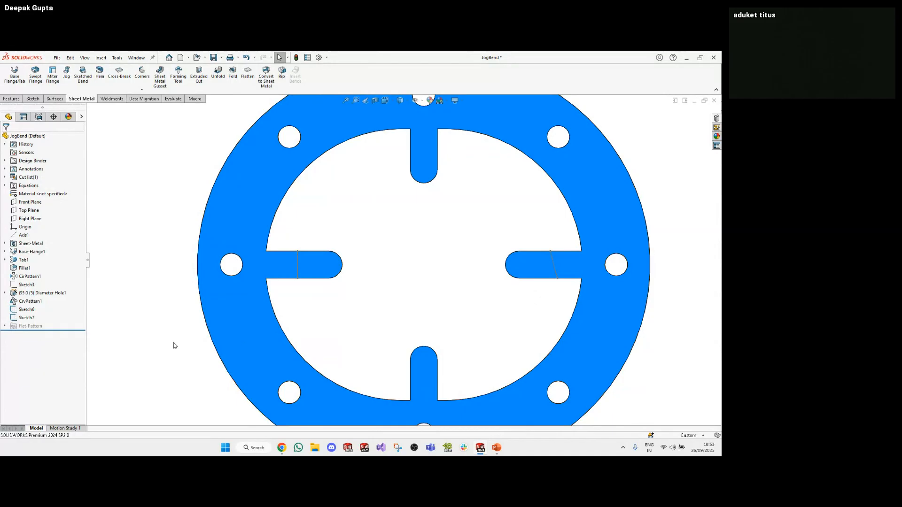
# Start a jog from Sketch6 with the ring's upper face fixed, and set the jog angle to 90°
pyautogui.click(17, 311)
pyautogui.click(119, 311)
pyautogui.click(27, 310)
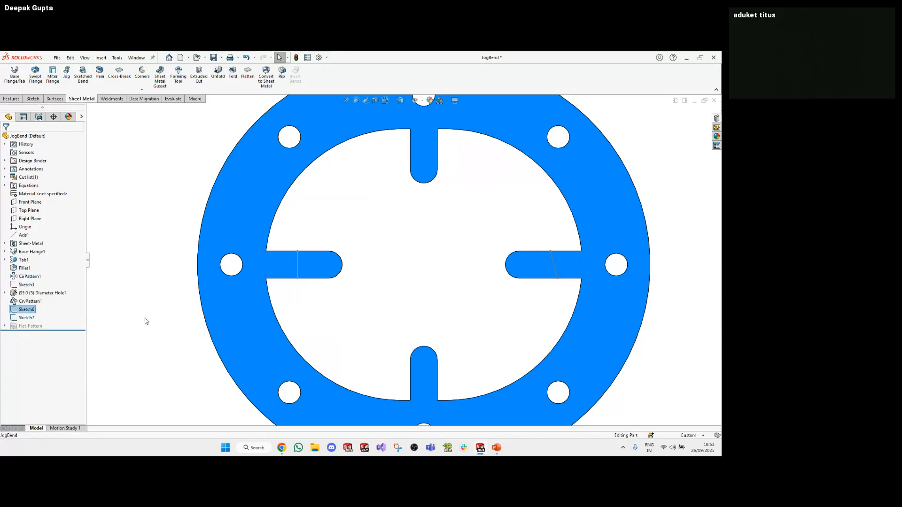
pyautogui.click(67, 82)
pyautogui.moveTo(322, 332); pyautogui.dragTo(353, 221, button='middle')
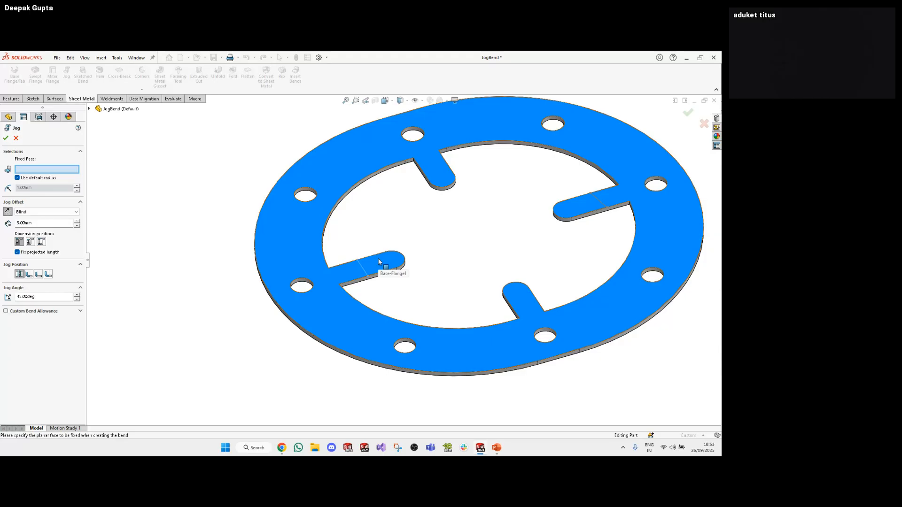
pyautogui.click(330, 278)
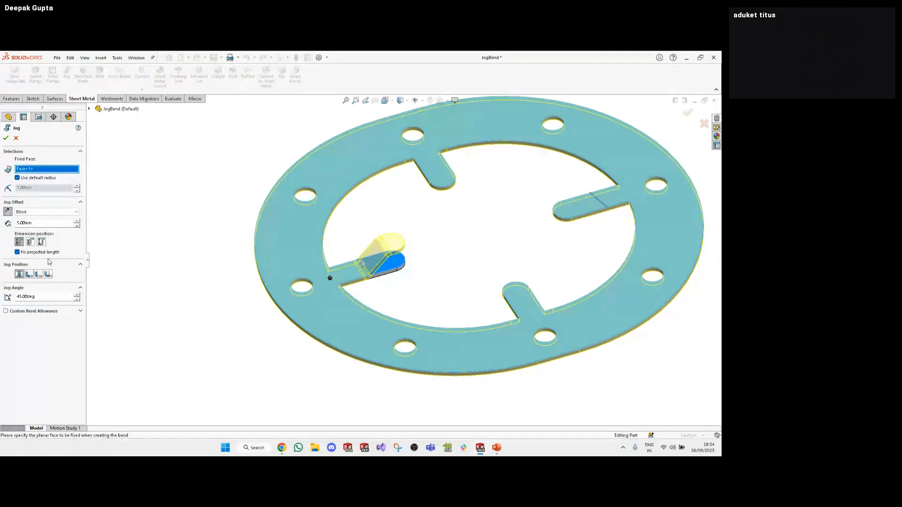
pyautogui.click(44, 298)
pyautogui.write('90')
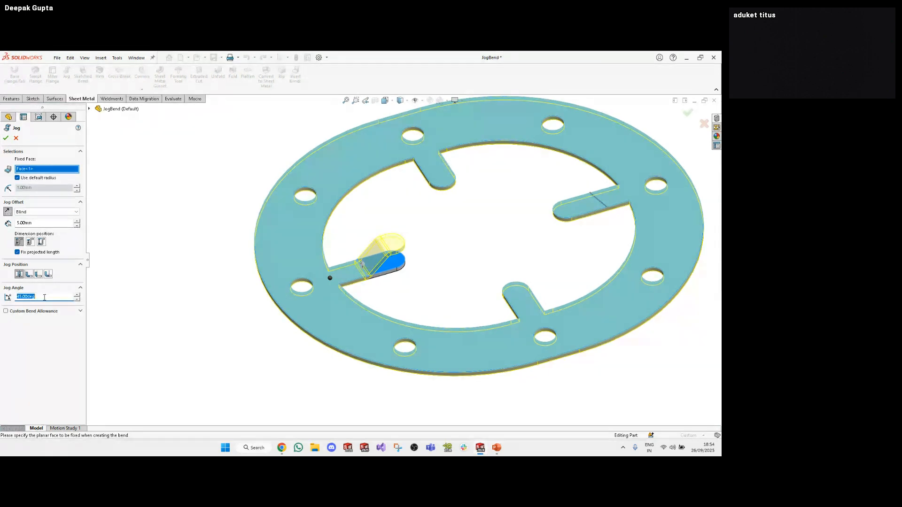
pyautogui.press('Return')
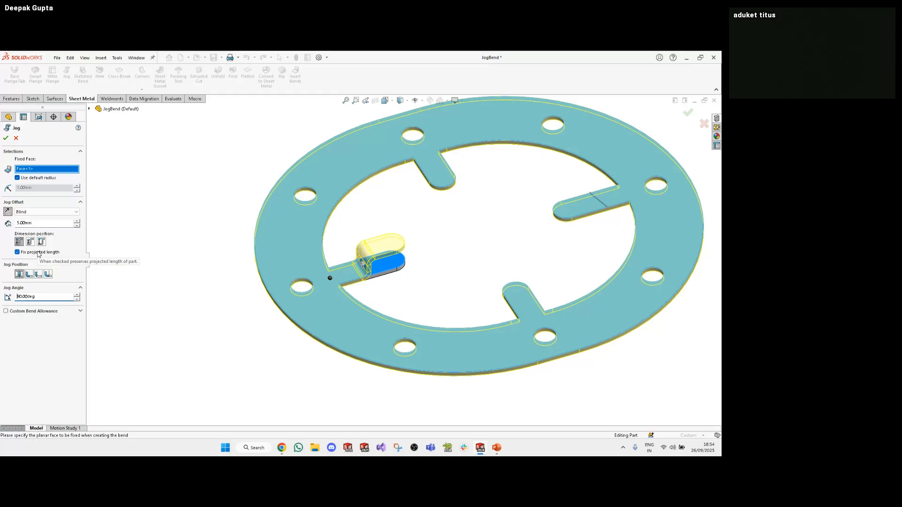
# Turn off Fix projected length to compare the tab's length in the preview, and turn the option back on
pyautogui.scroll(-5, 425, 284)
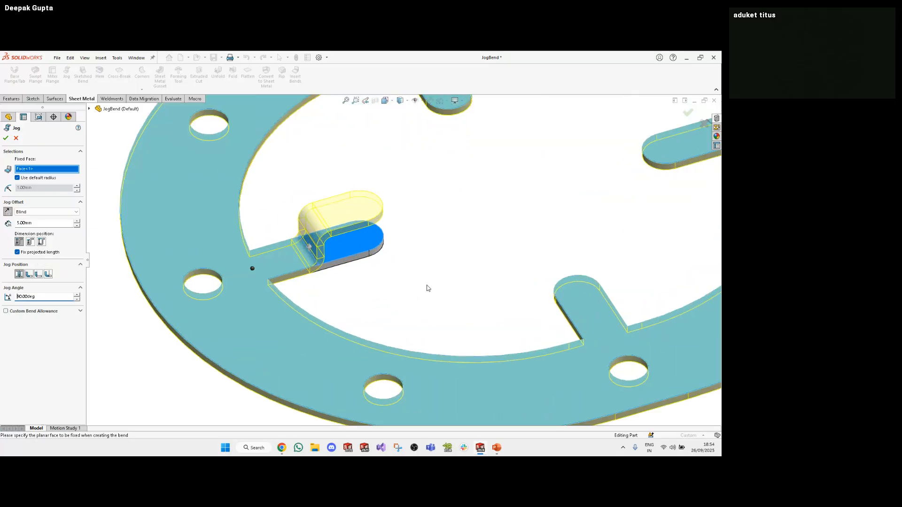
pyautogui.scroll(3, 369, 193)
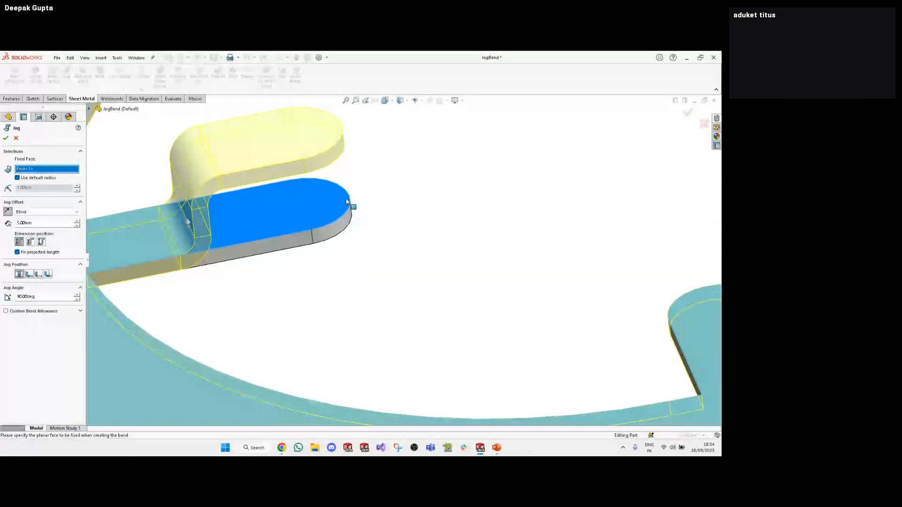
pyautogui.scroll(2, 350, 201)
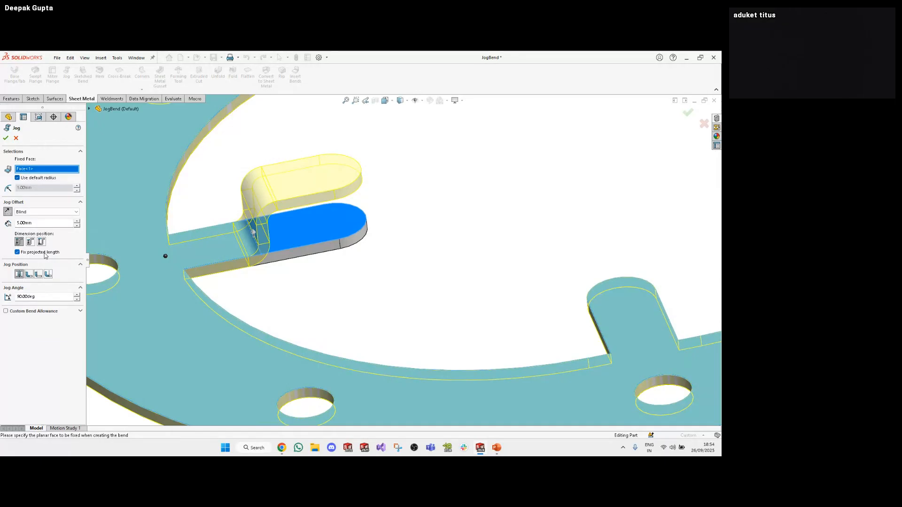
pyautogui.click(17, 253)
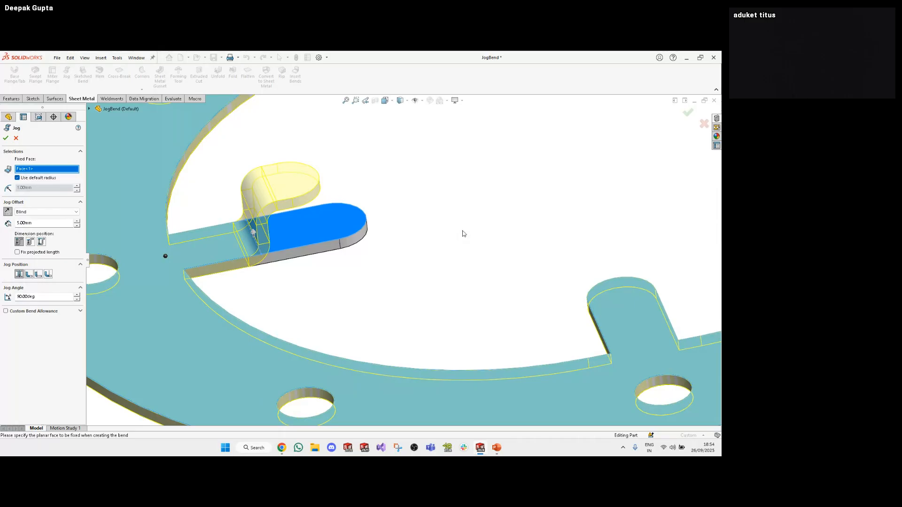
pyautogui.scroll(5, 452, 286)
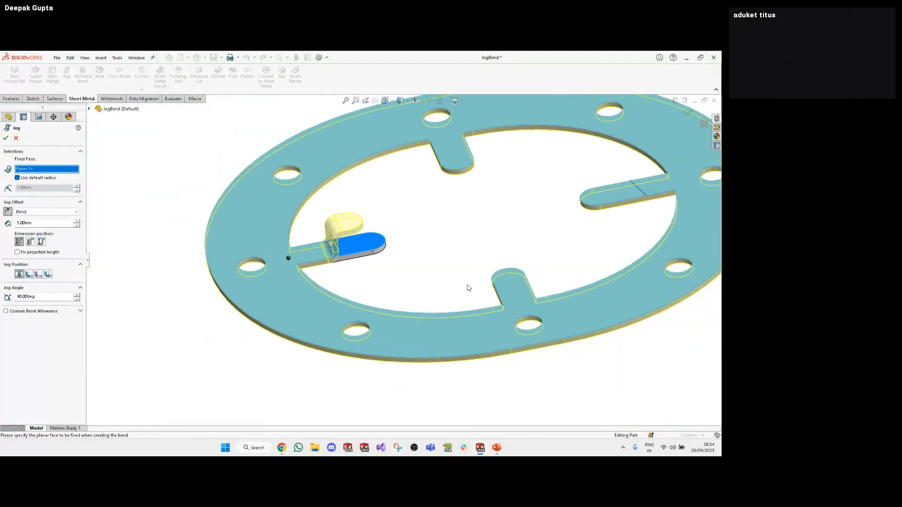
pyautogui.scroll(-3, 515, 249)
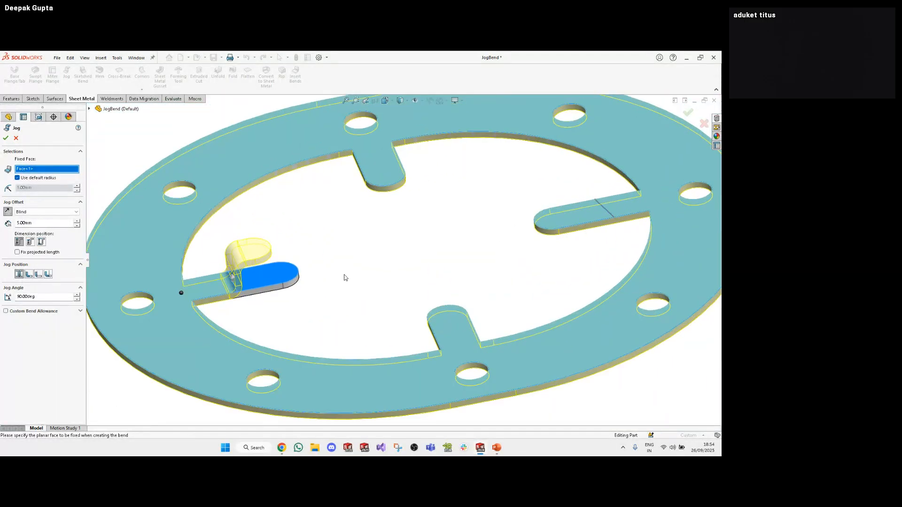
pyautogui.click(33, 252)
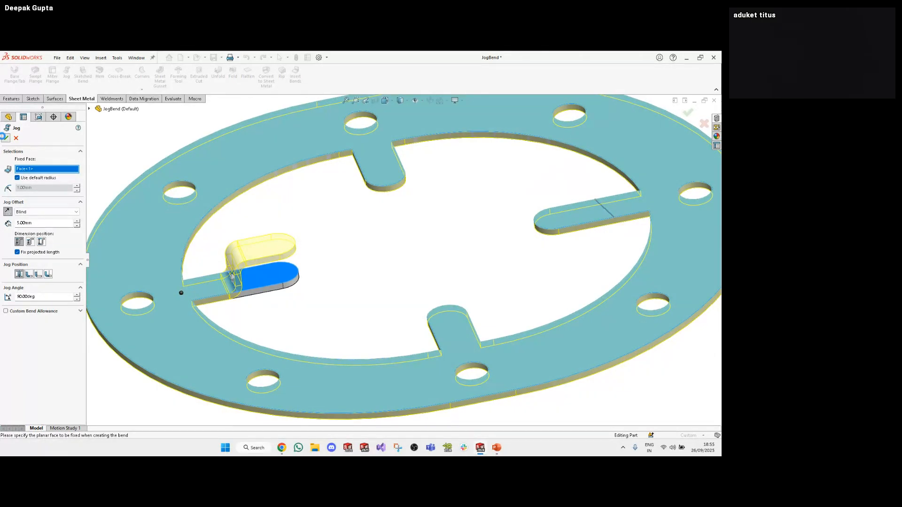
# Create the 90° jog with a 5 mm offset and fixed projected length, and view the bent tab
pyautogui.click(5, 137)
pyautogui.moveTo(237, 274); pyautogui.dragTo(250, 278, button='middle')
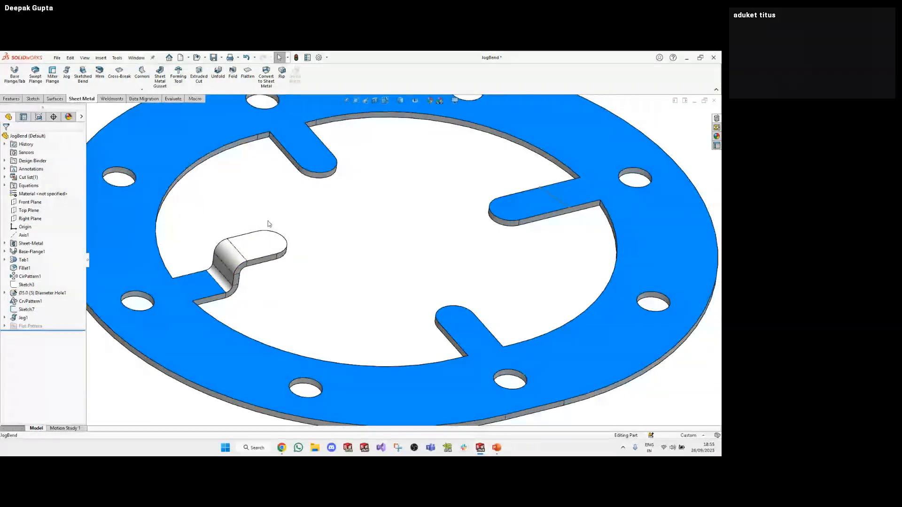
pyautogui.moveTo(336, 315); pyautogui.dragTo(318, 312, button='middle')
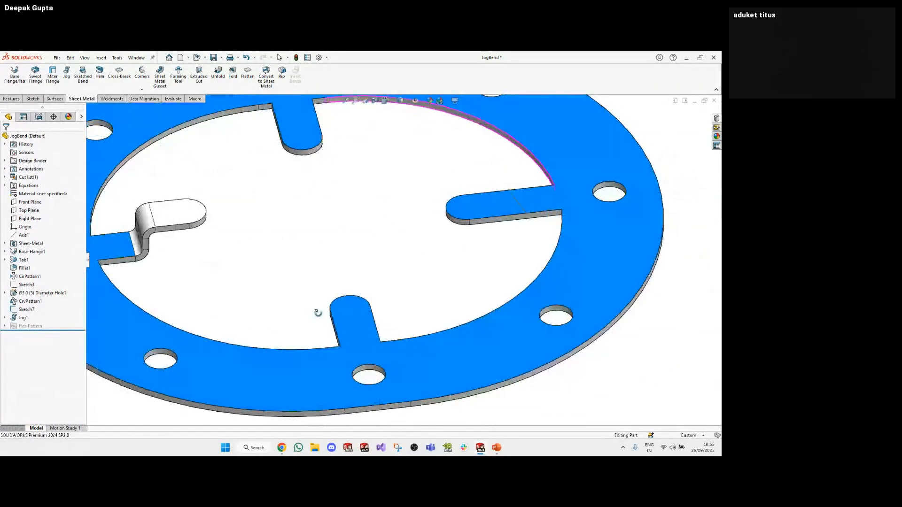
# Start a jog on the opposite tab from Sketch7 with the ring's upper face fixed and a 45° jog angle
pyautogui.click(27, 309)
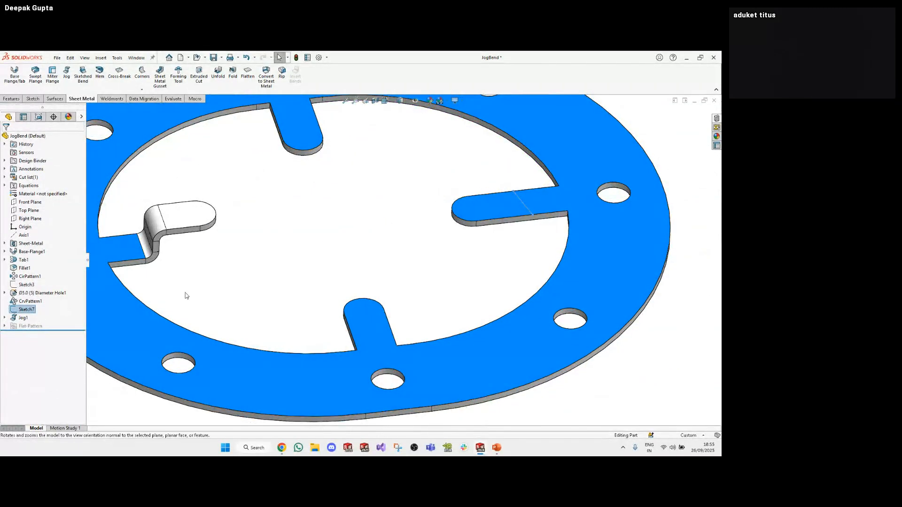
pyautogui.press('f')
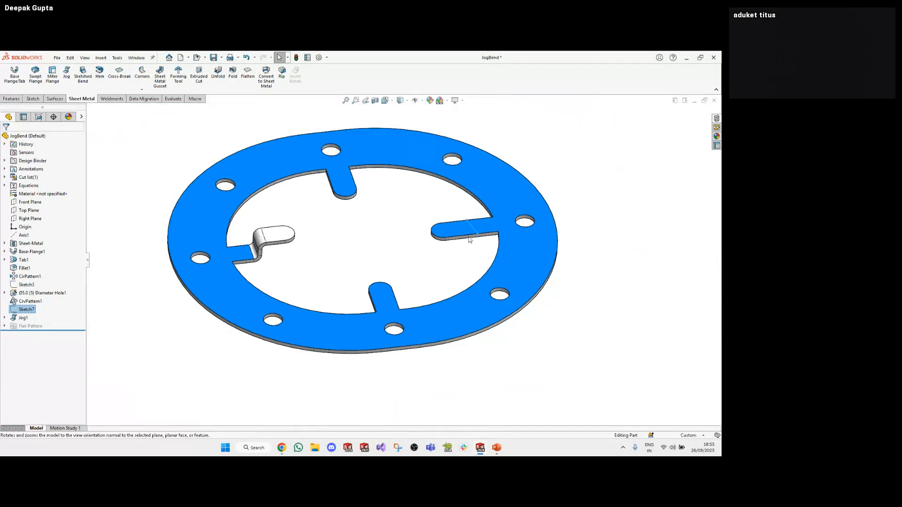
pyautogui.click(66, 75)
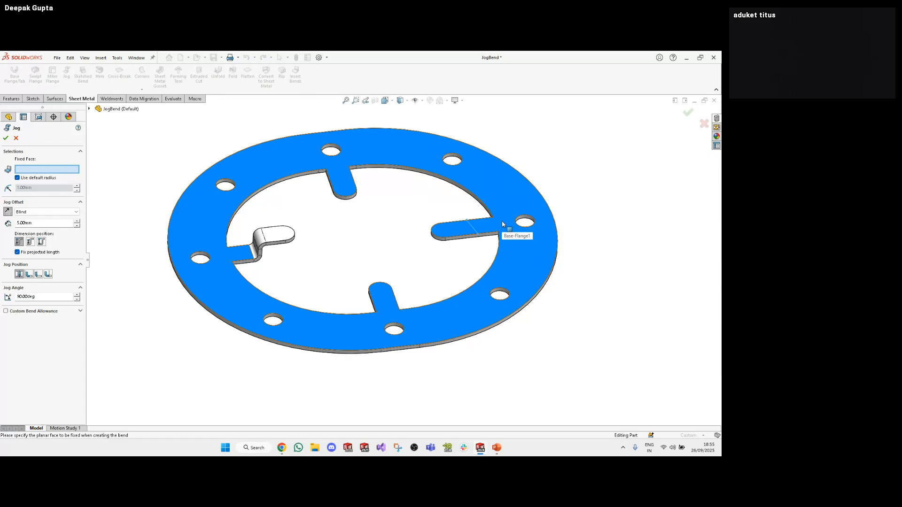
pyautogui.click(501, 221)
pyautogui.scroll(-3, 434, 215)
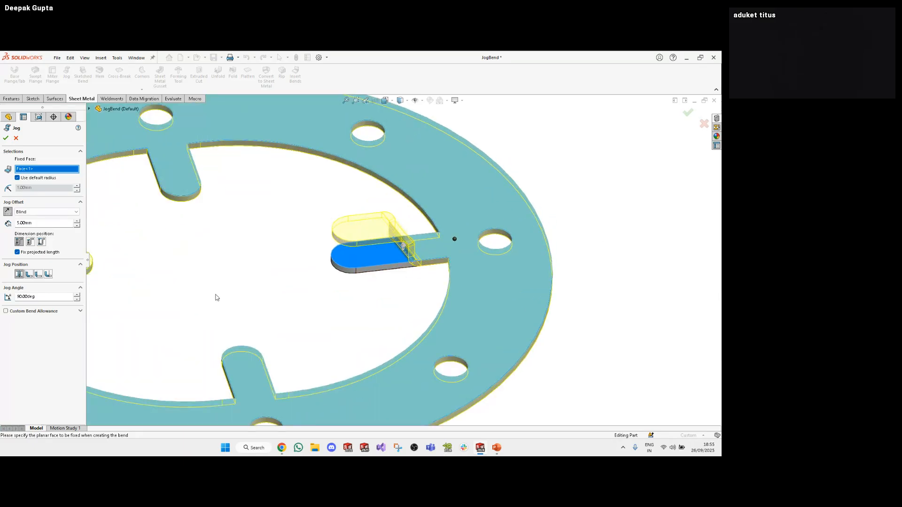
pyautogui.click(46, 296)
pyautogui.write('45')
pyautogui.press('Return')
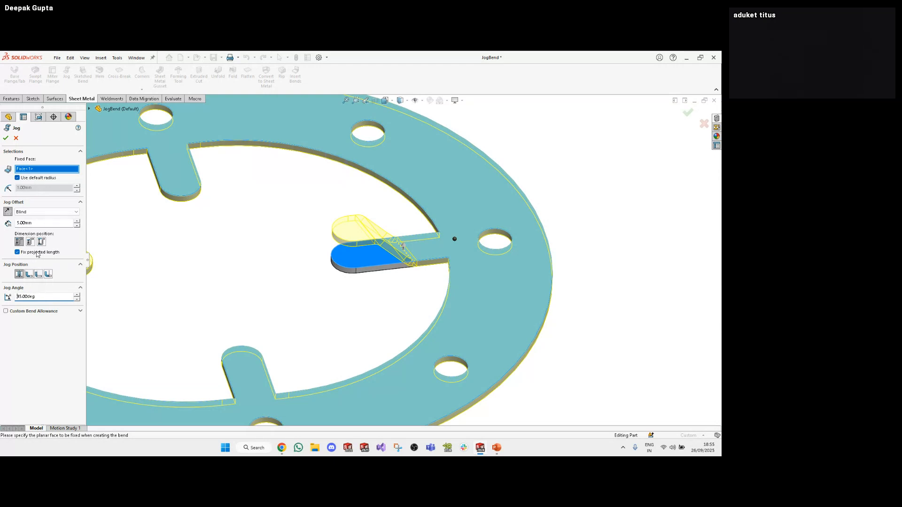
# Try a jog offset of 10 mm on the slanted-line tab, and set the offset back to 5 mm
pyautogui.click(43, 222)
pyautogui.doubleClick(43, 222)
pyautogui.write('10')
pyautogui.press('Return')
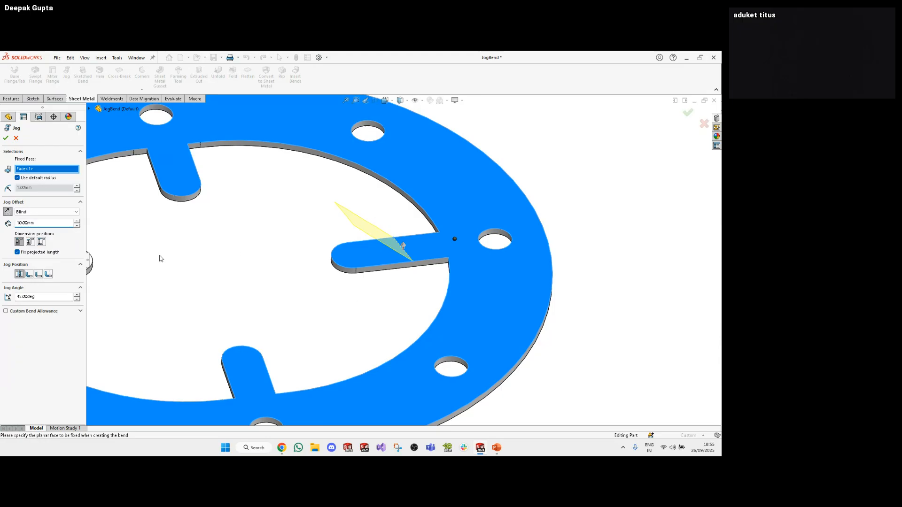
pyautogui.doubleClick(51, 222)
pyautogui.write('5')
pyautogui.press('Return')
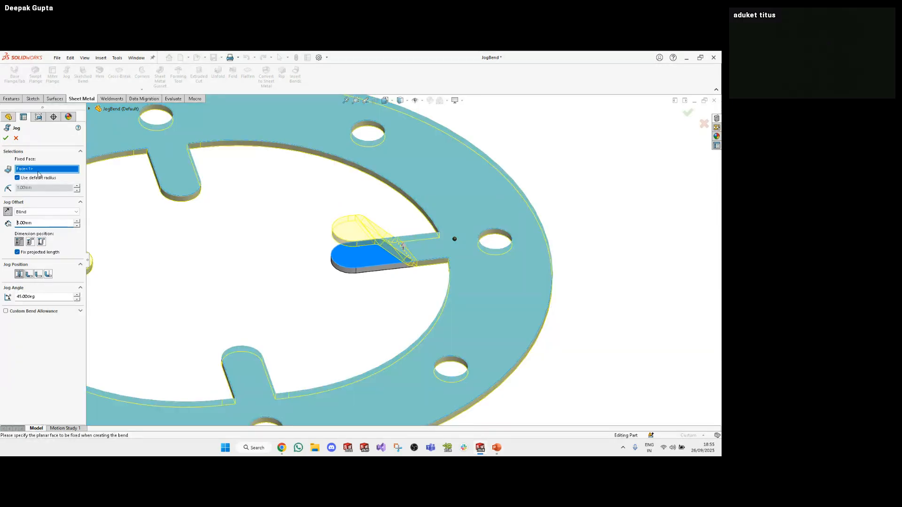
# Create the 45° jog along the slanted line, and examine both jogged tabs from several angles
pyautogui.click(6, 138)
pyautogui.scroll(1, 332, 278)
pyautogui.moveTo(332, 278); pyautogui.dragTo(273, 266, button='middle')
pyautogui.scroll(4, 272, 266)
pyautogui.scroll(-4, 273, 264)
pyautogui.moveTo(398, 257); pyautogui.dragTo(416, 268, button='middle')
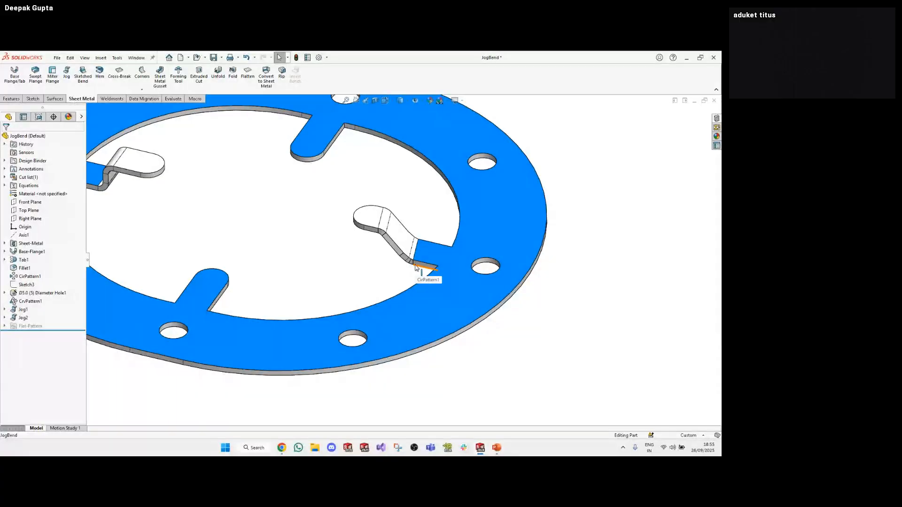
pyautogui.scroll(4, 251, 200)
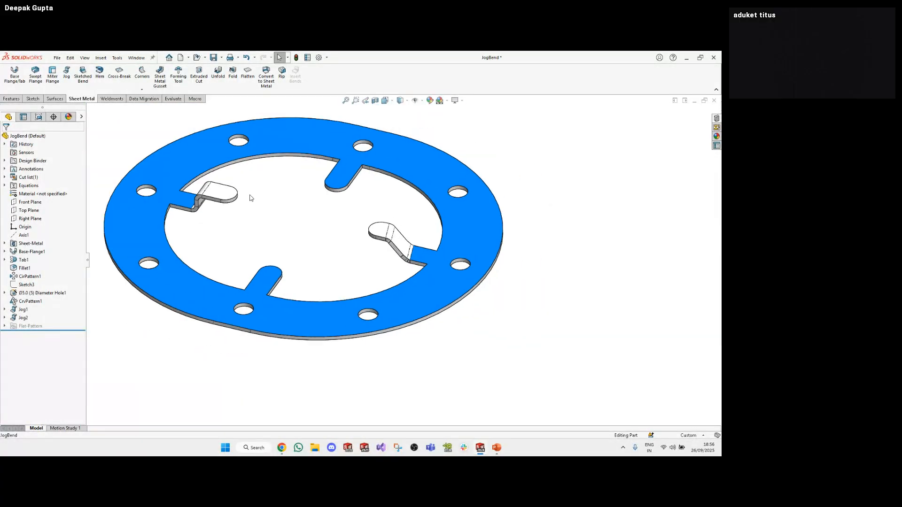
pyautogui.moveTo(322, 259); pyautogui.dragTo(371, 252, button='middle')
pyautogui.scroll(-3, 383, 252)
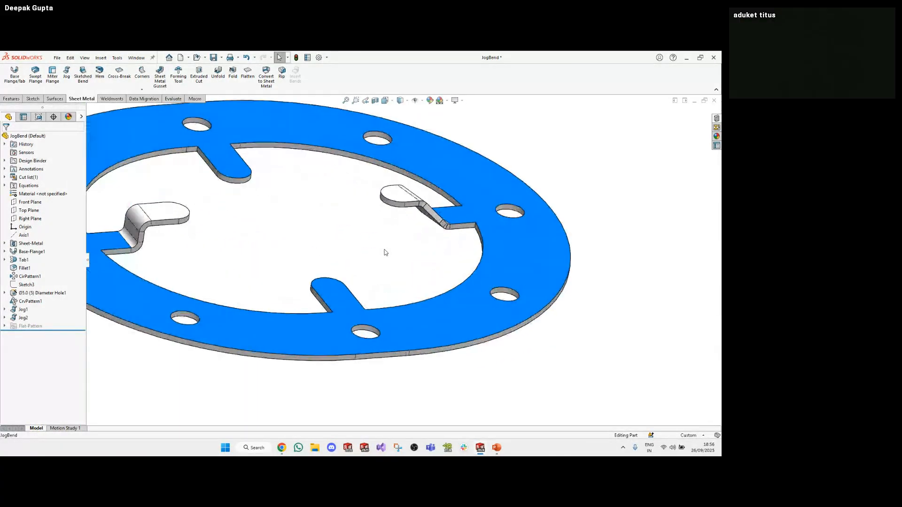
pyautogui.scroll(-3, 242, 244)
pyautogui.scroll(5, 249, 281)
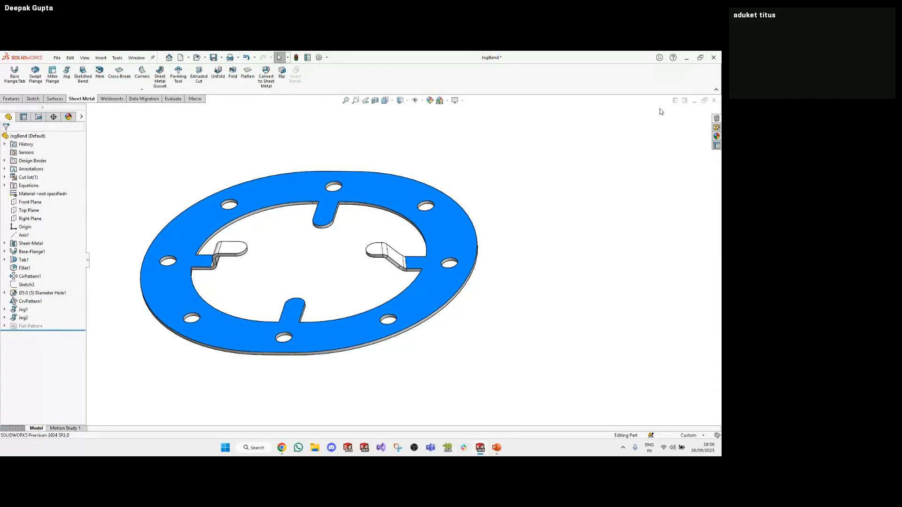
# Close the JogBend part and switch to the slide show at the Jog Bend slide
pyautogui.hotkey('ctrl', 'w')
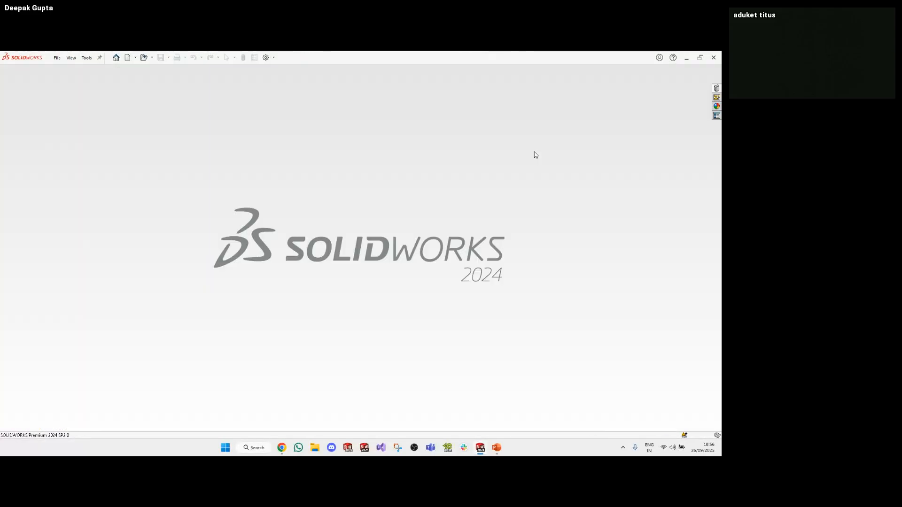
pyautogui.hotkey('alt', 'Tab')
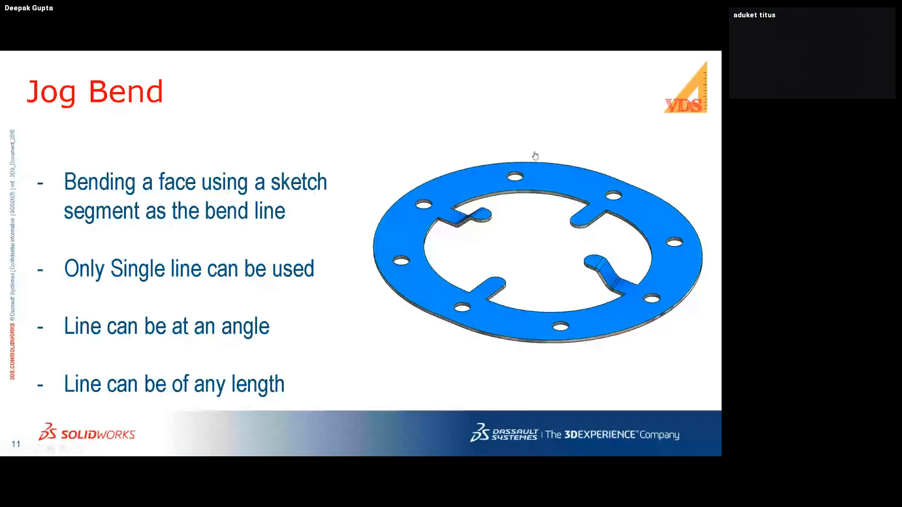
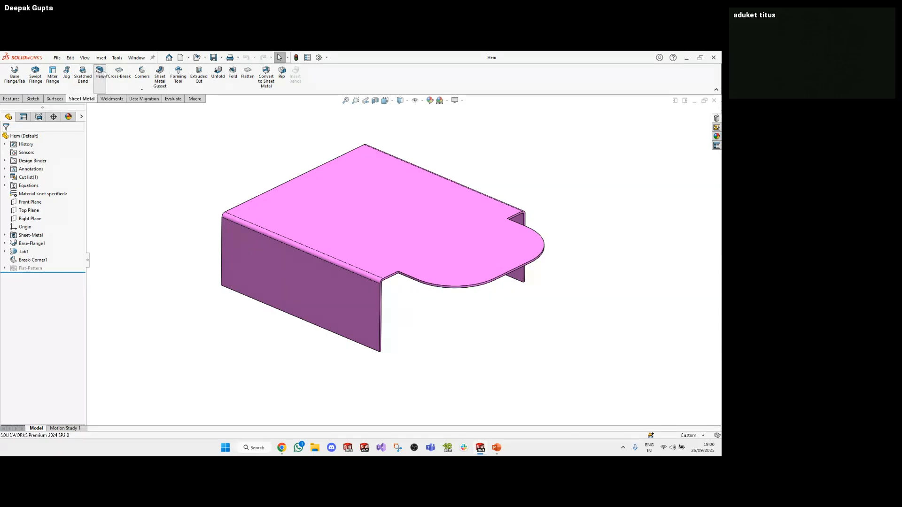
# Start a hem on the lower outer edge of the long side flange, and compare both hem directions in the preview
pyautogui.click(103, 73)
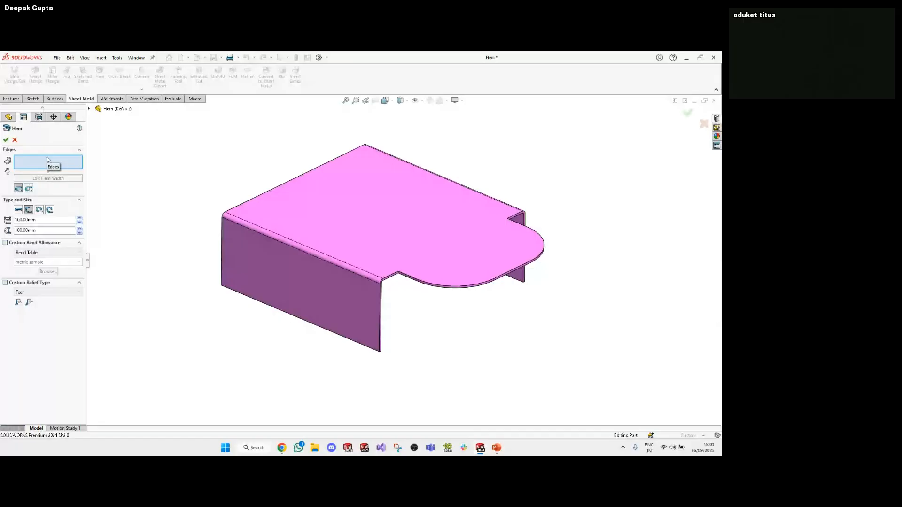
pyautogui.click(239, 296)
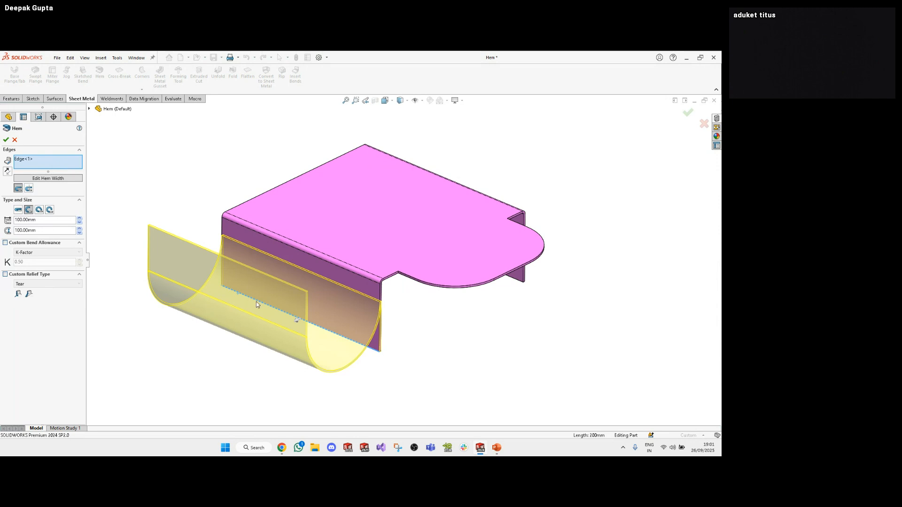
pyautogui.click(8, 172)
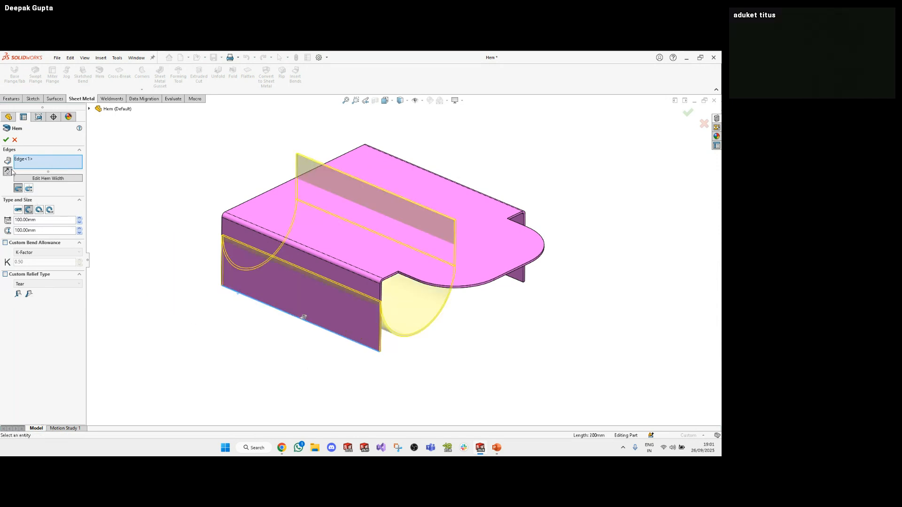
pyautogui.click(8, 172)
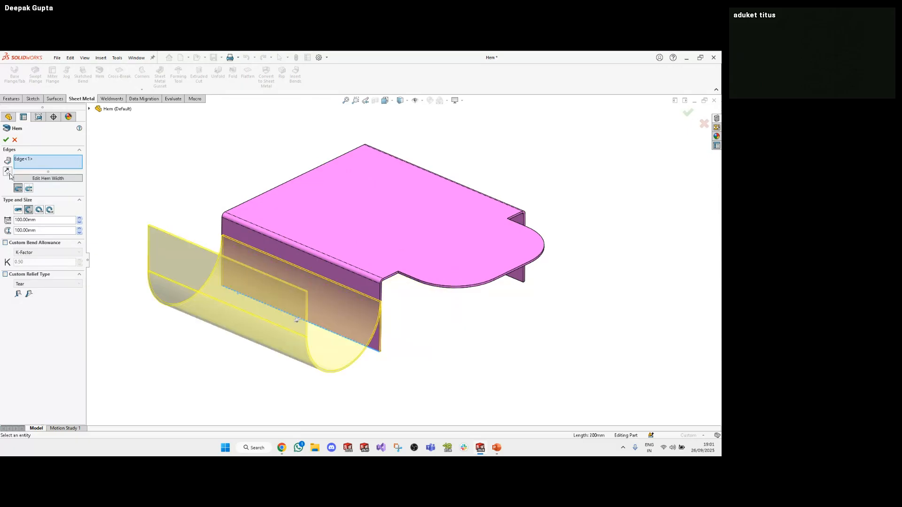
pyautogui.click(7, 172)
pyautogui.click(8, 172)
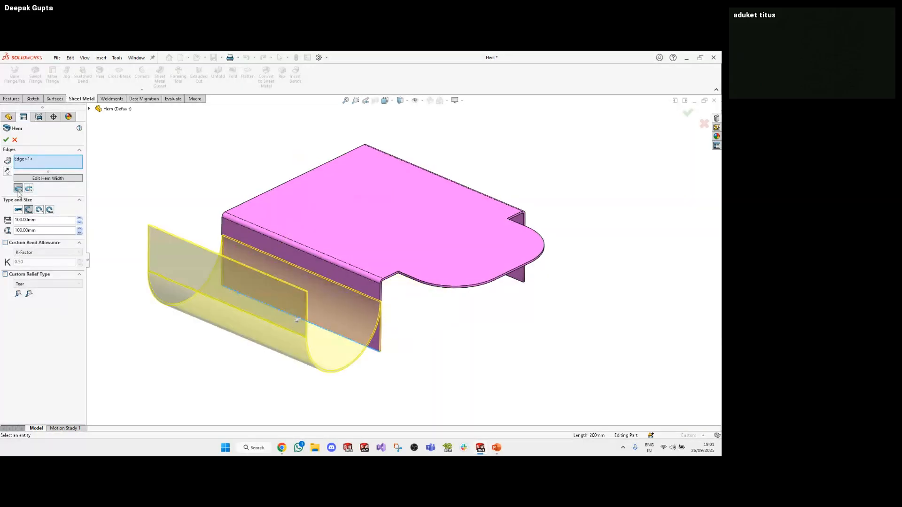
# Edit the hem's profile sketch to shorten the hem width along the flange edge to about 121 mm
pyautogui.click(52, 180)
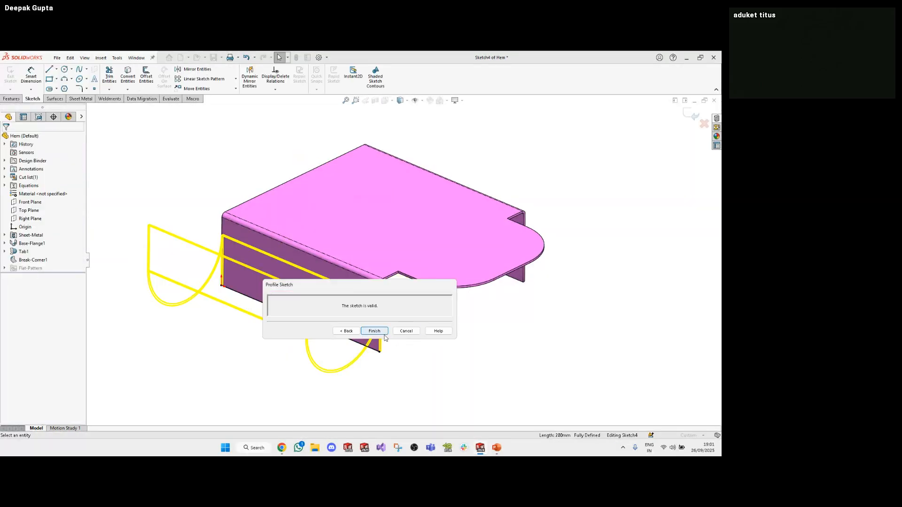
pyautogui.moveTo(369, 281); pyautogui.dragTo(390, 211)
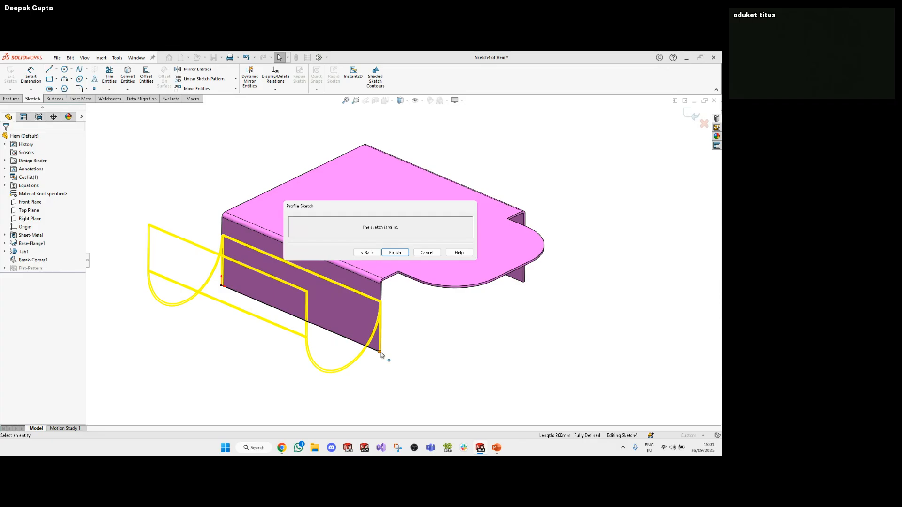
pyautogui.click(355, 349)
pyautogui.moveTo(355, 349); pyautogui.dragTo(319, 327)
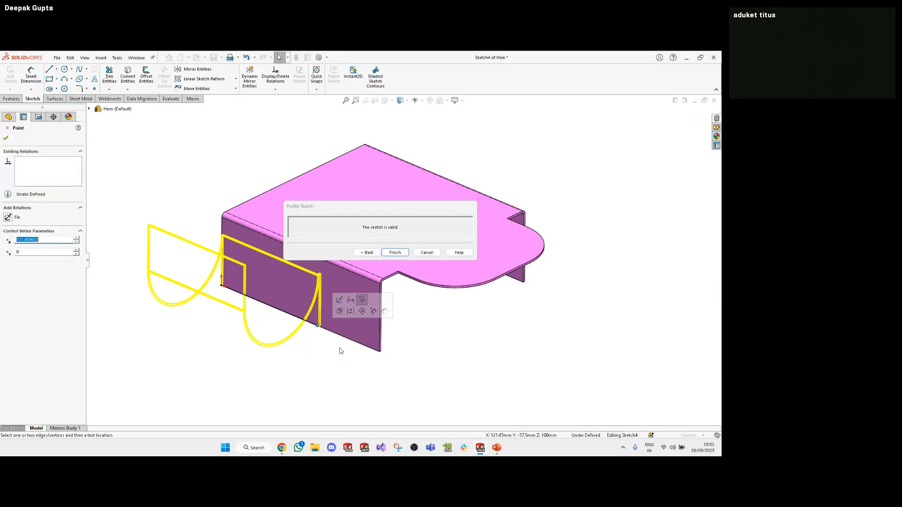
pyautogui.click(394, 253)
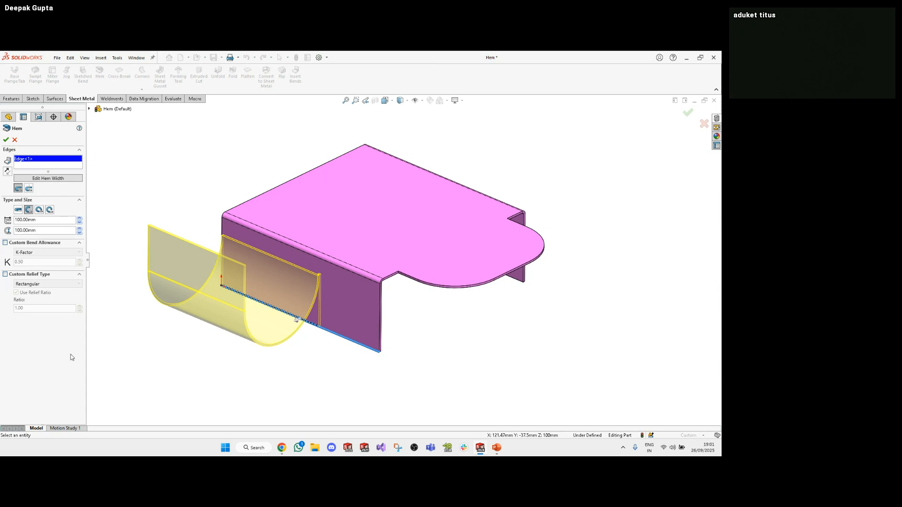
# Compare the material-inside and bend-outside positions in the hem preview, and keep bend outside
pyautogui.click(30, 189)
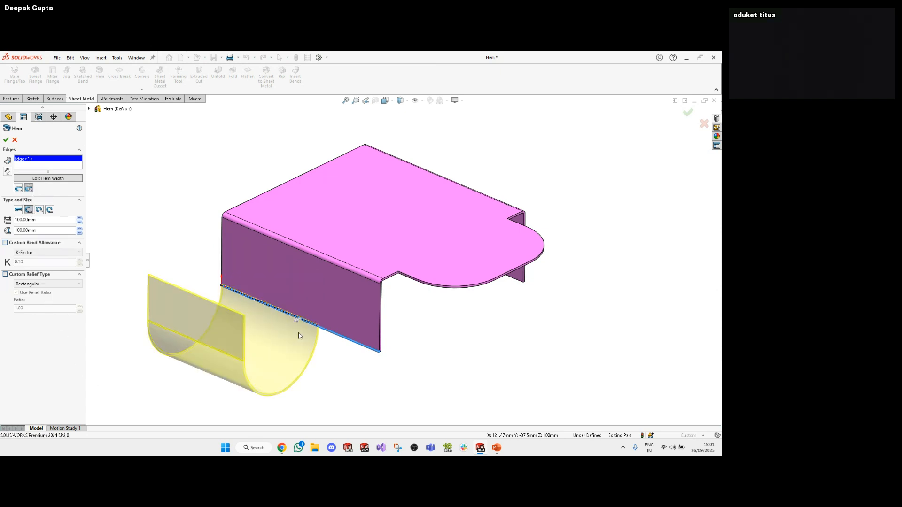
pyautogui.click(19, 189)
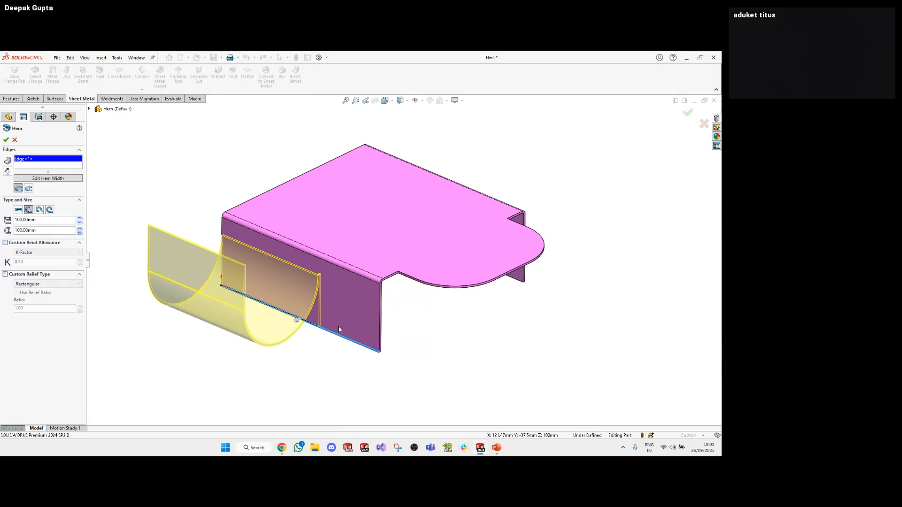
pyautogui.click(28, 188)
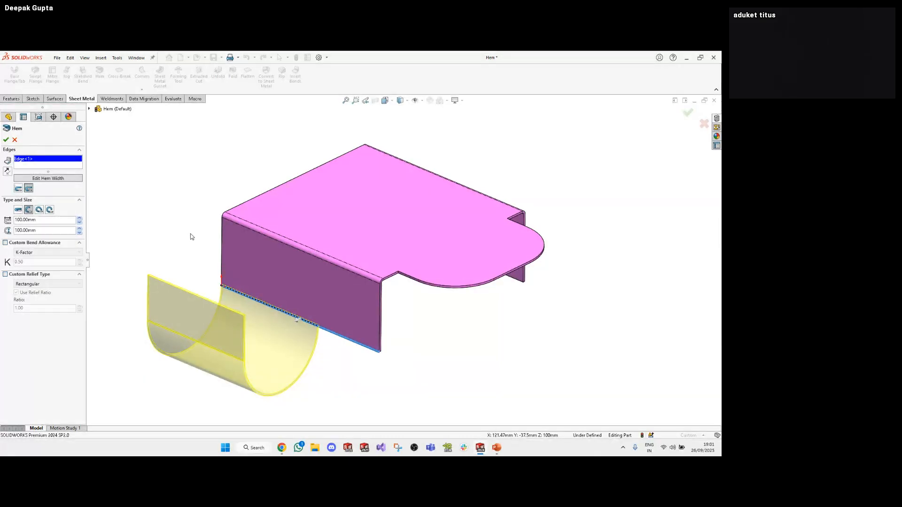
# Compare the closed, open, teardrop and rolled hem types in the preview
pyautogui.click(19, 210)
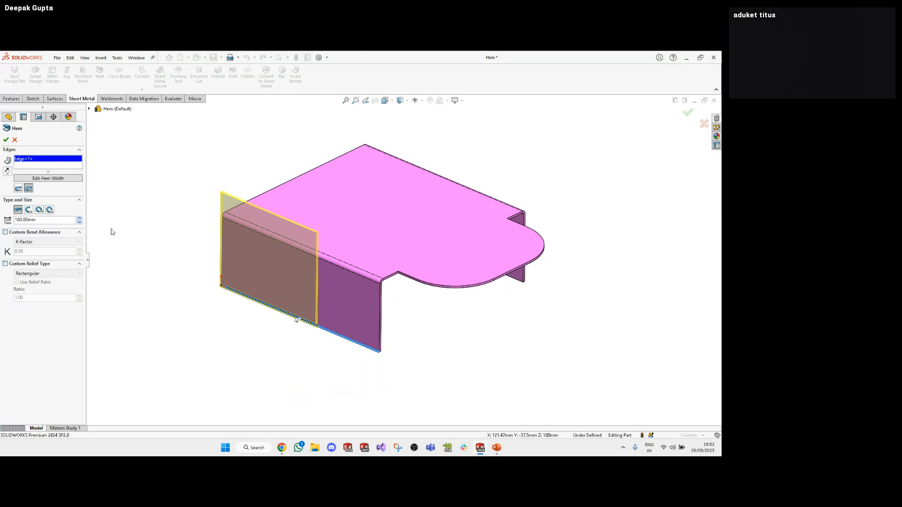
pyautogui.click(27, 211)
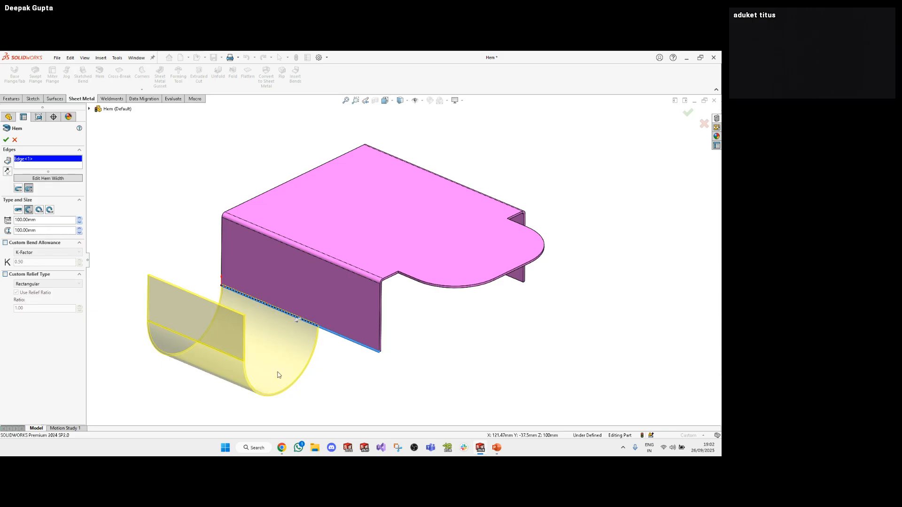
pyautogui.click(41, 211)
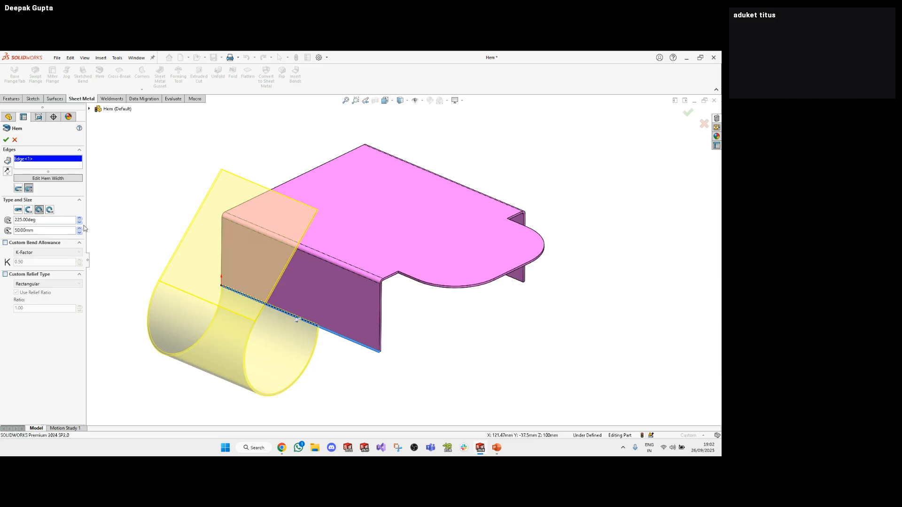
pyautogui.click(50, 210)
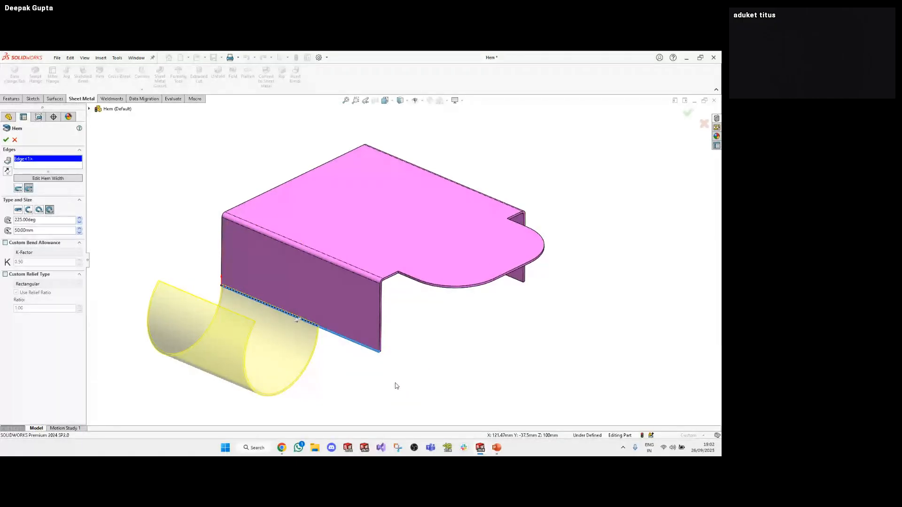
pyautogui.click(29, 210)
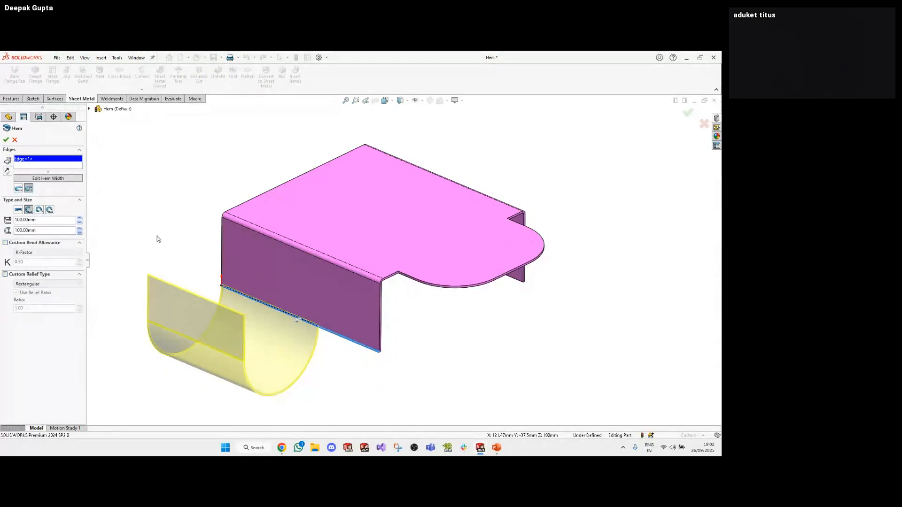
# Create the shortened hem as a closed hem with a length of 25 mm
pyautogui.click(18, 209)
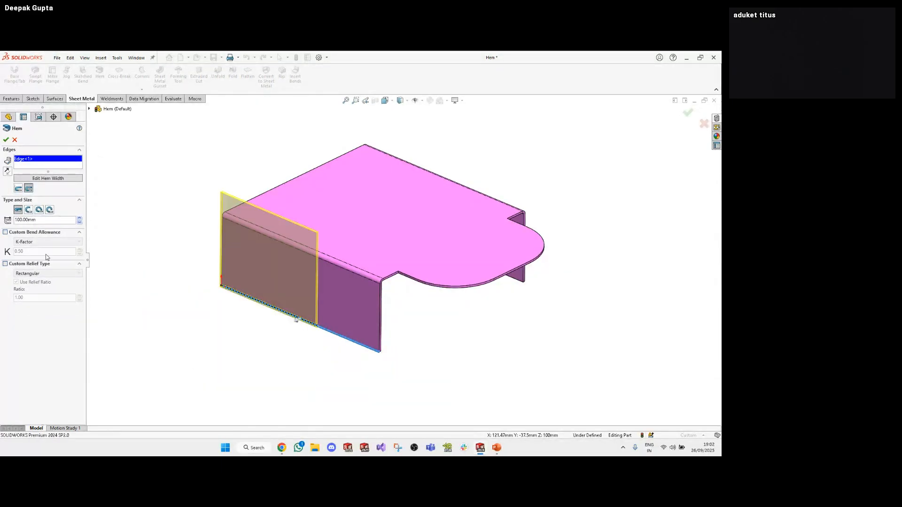
pyautogui.click(44, 221)
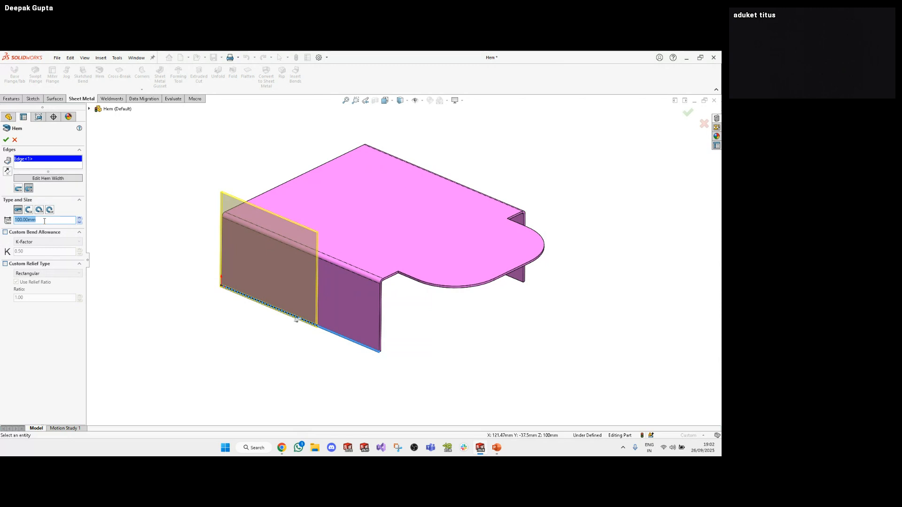
pyautogui.write('25')
pyautogui.press('Return')
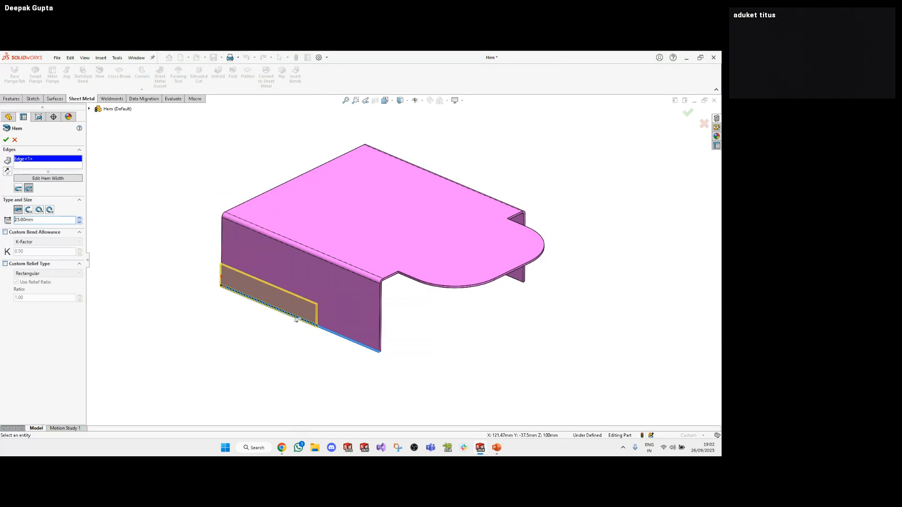
pyautogui.press('Return')
# Examine the closed hem's end up close, and flatten the part to view its flat pattern before folding it back
pyautogui.scroll(-5, 339, 298)
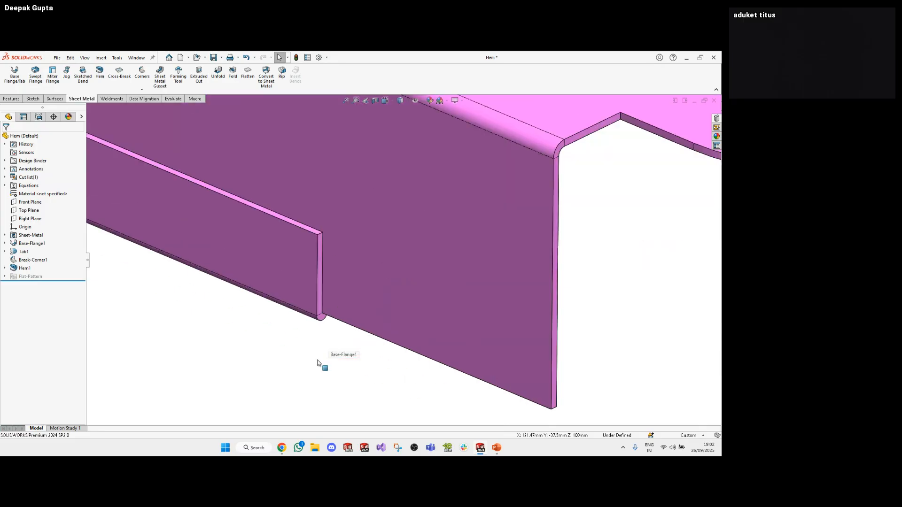
pyautogui.moveTo(318, 364); pyautogui.dragTo(312, 266, button='middle')
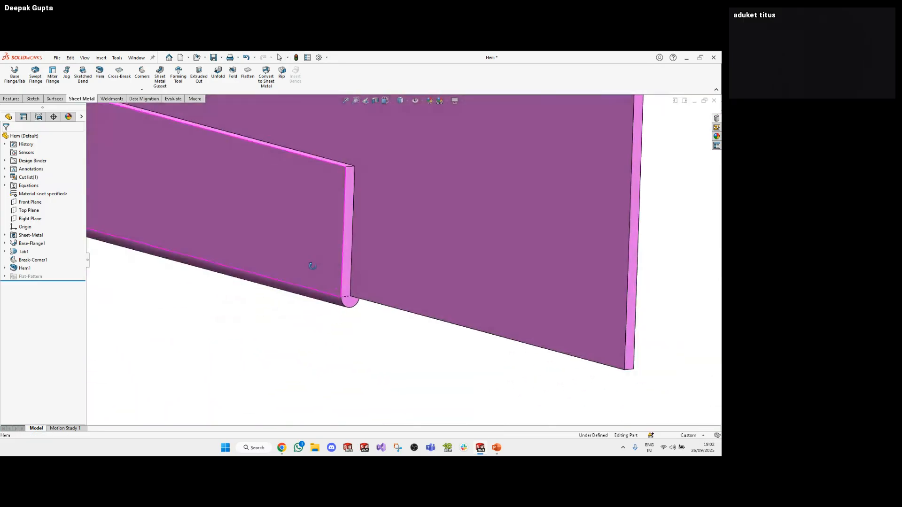
pyautogui.press('f')
pyautogui.click(248, 73)
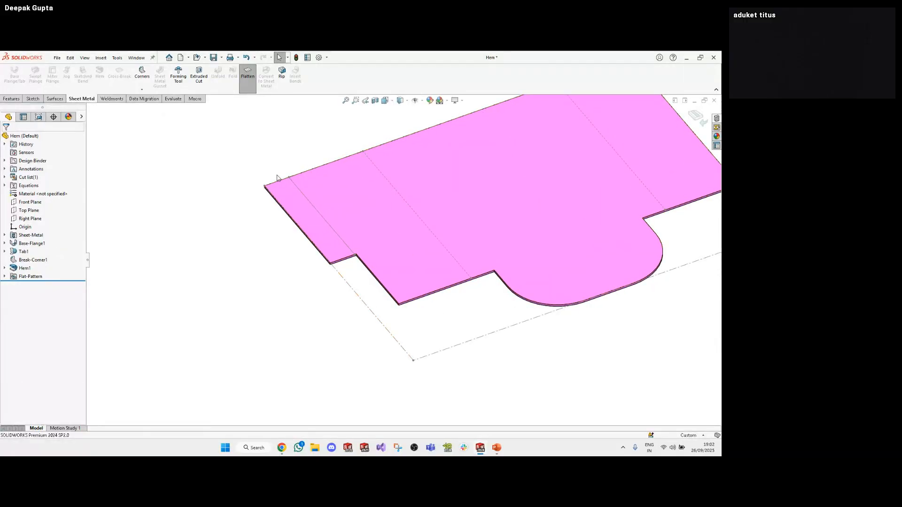
pyautogui.click(250, 82)
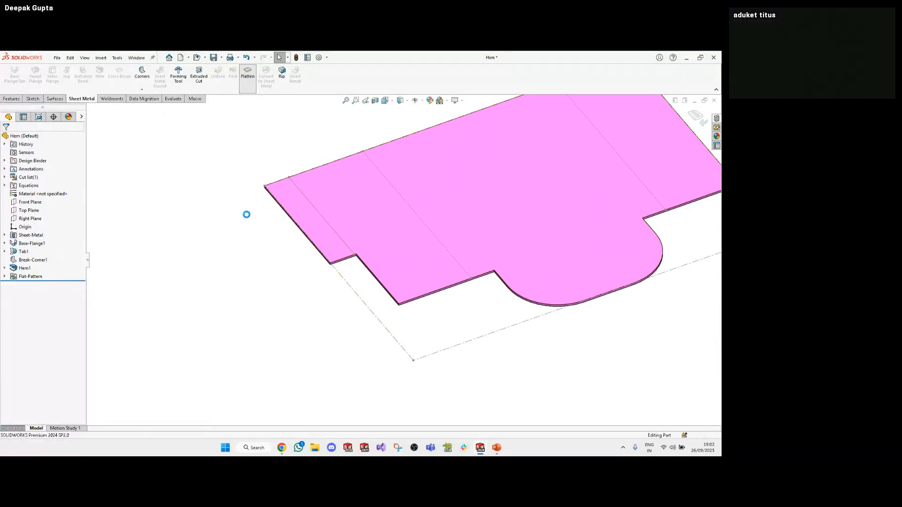
# Start a hem on the lower outer edge of the opposite side flange and the top face's straight edge opposite the rounded tab
pyautogui.scroll(3, 435, 277)
pyautogui.moveTo(513, 247); pyautogui.dragTo(451, 266, button='middle')
pyautogui.scroll(-2, 607, 261)
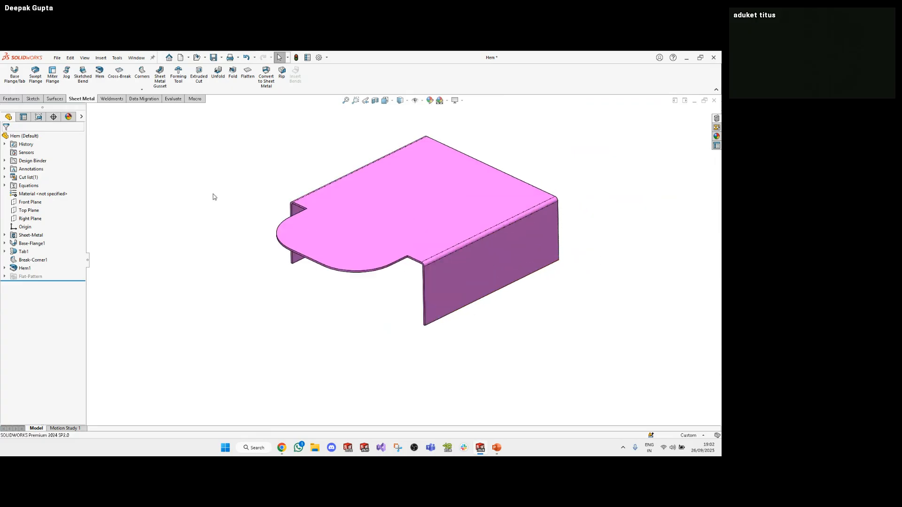
pyautogui.click(100, 73)
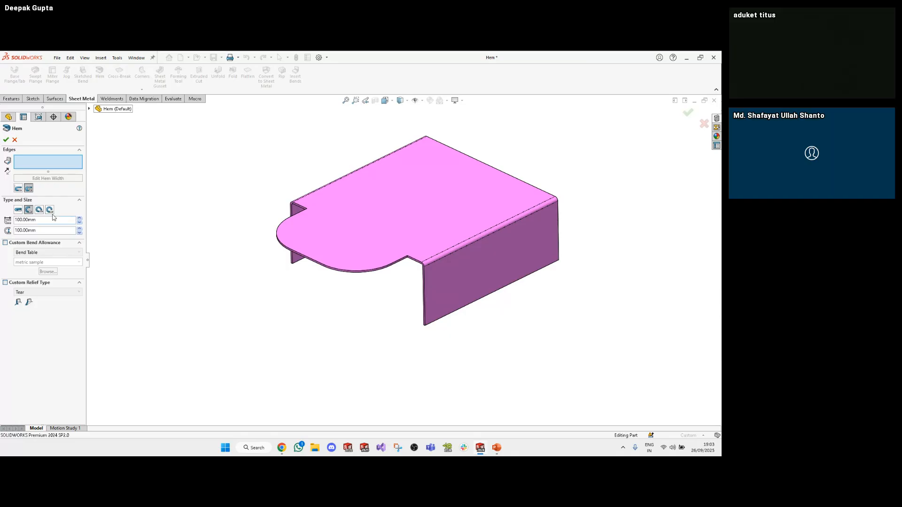
pyautogui.click(480, 299)
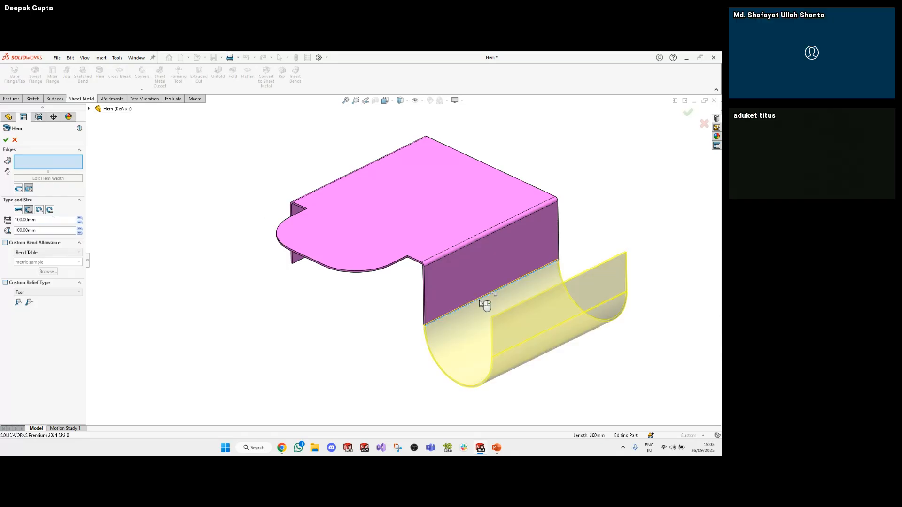
pyautogui.click(509, 177)
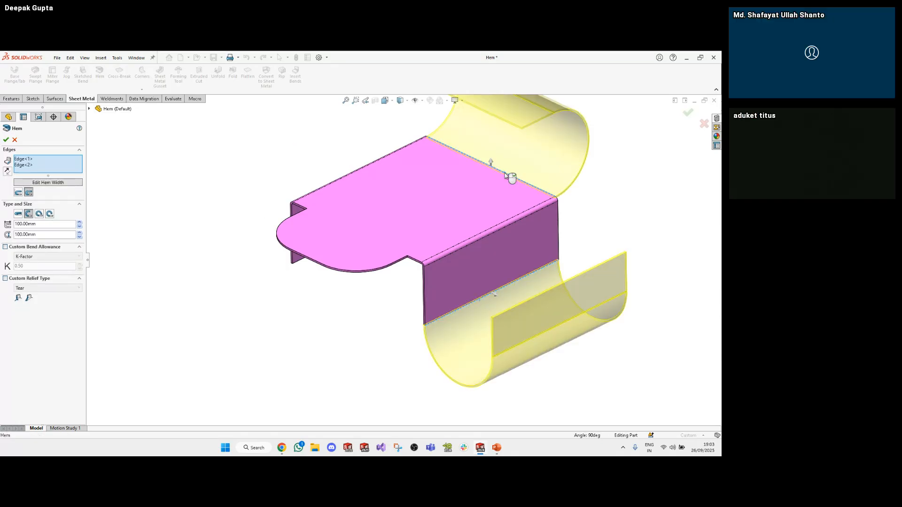
# Create the two open hems with material inside, a length of 50 mm and a gap distance of 10 mm
pyautogui.click(18, 193)
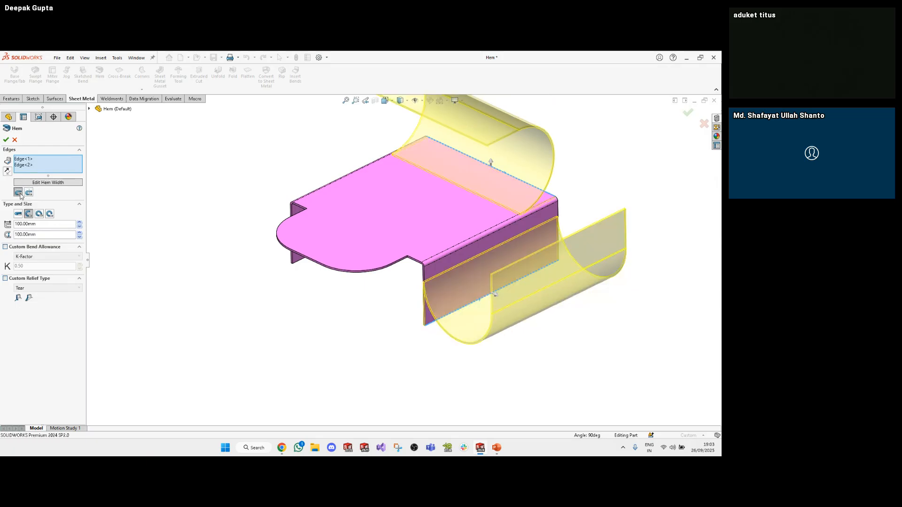
pyautogui.click(43, 225)
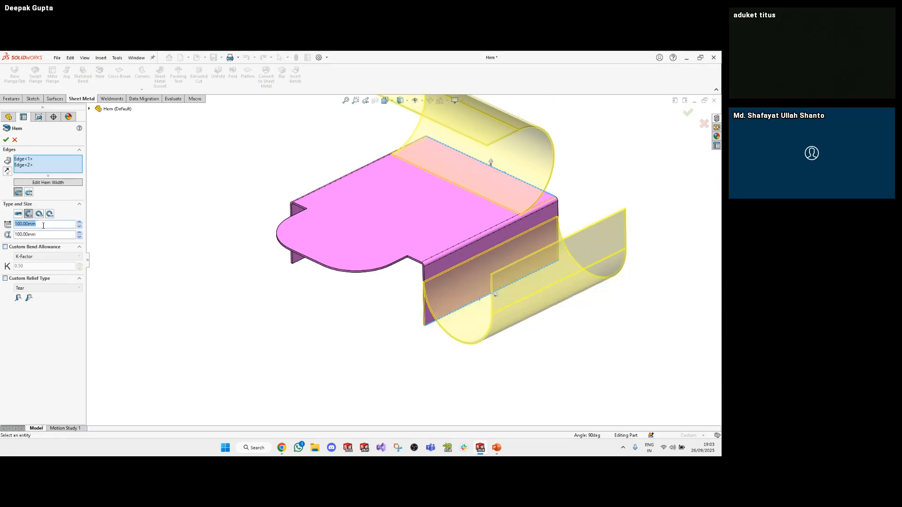
pyautogui.write('50')
pyautogui.press('Return')
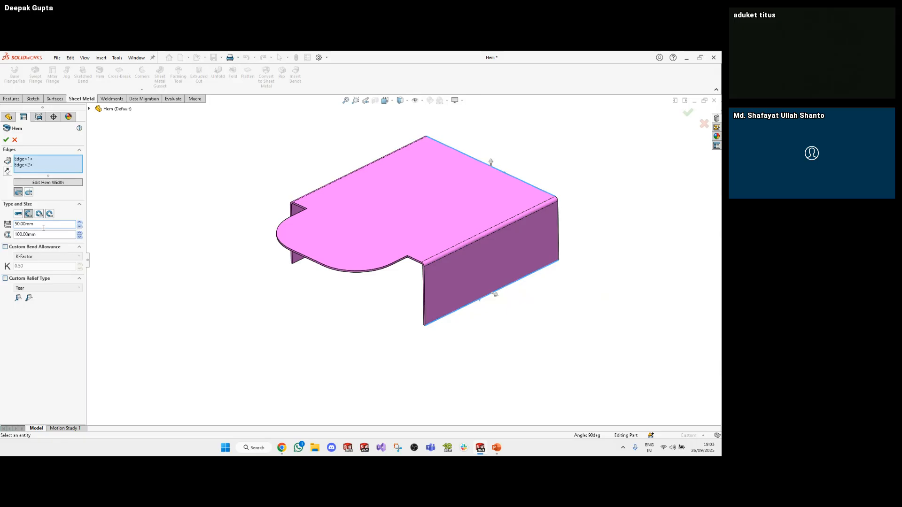
pyautogui.click(44, 235)
pyautogui.write('10')
pyautogui.press('Return')
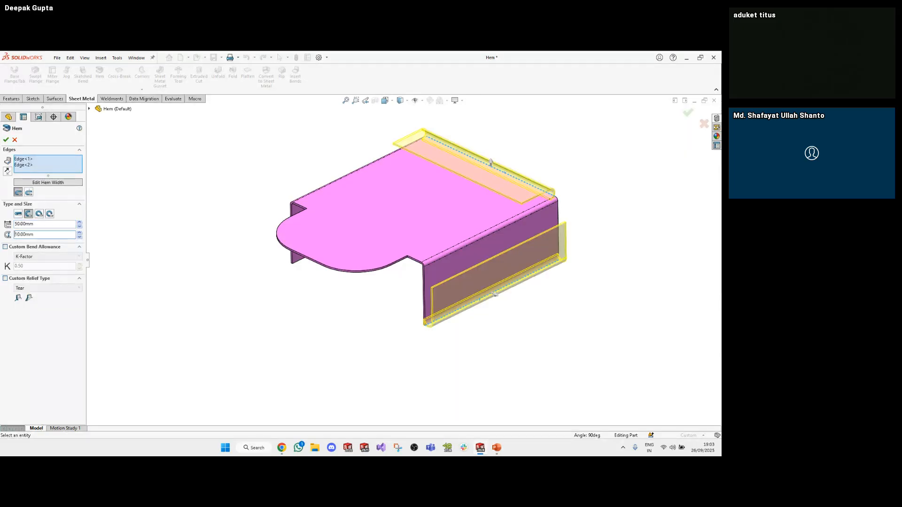
pyautogui.press('Return')
# Examine the two open hems from several angles with their feature highlighted
pyautogui.scroll(-4, 499, 273)
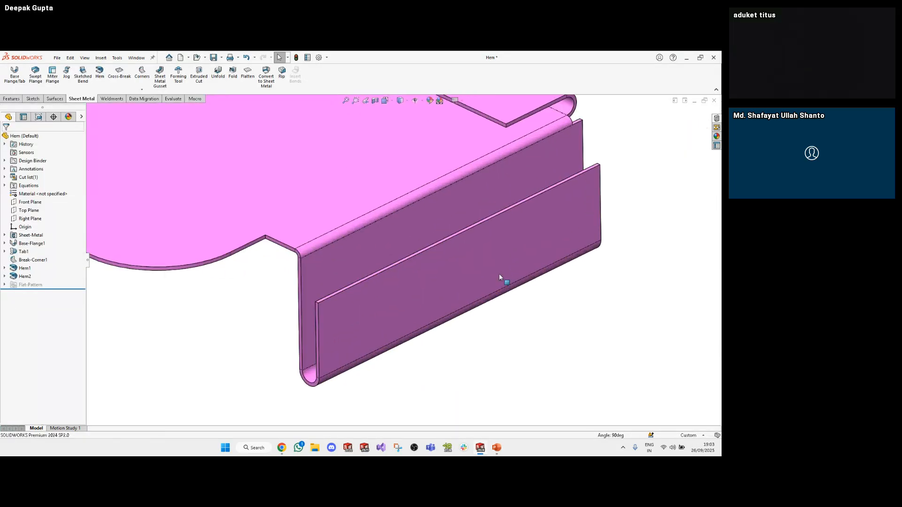
pyautogui.moveTo(357, 303); pyautogui.dragTo(284, 318, button='middle')
pyautogui.scroll(3, 392, 276)
pyautogui.click(27, 278)
pyautogui.scroll(1, 370, 326)
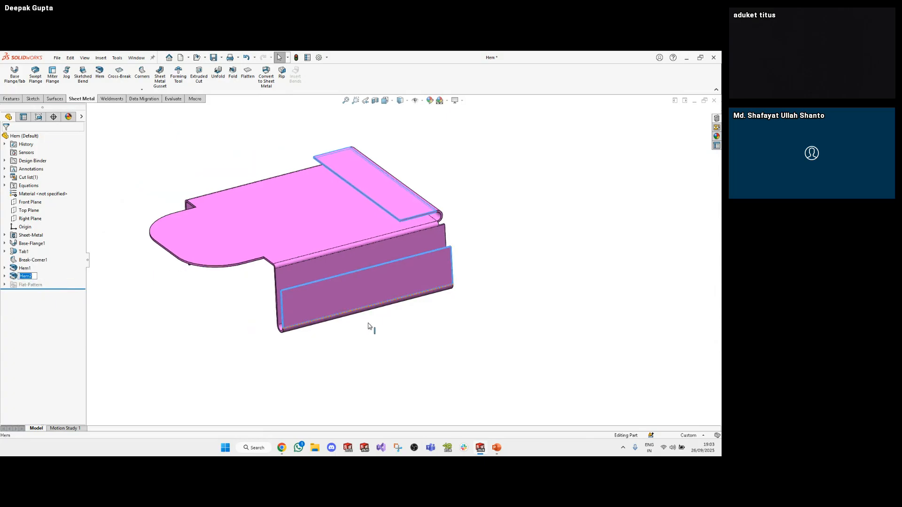
pyautogui.moveTo(368, 326); pyautogui.dragTo(393, 318, button='middle')
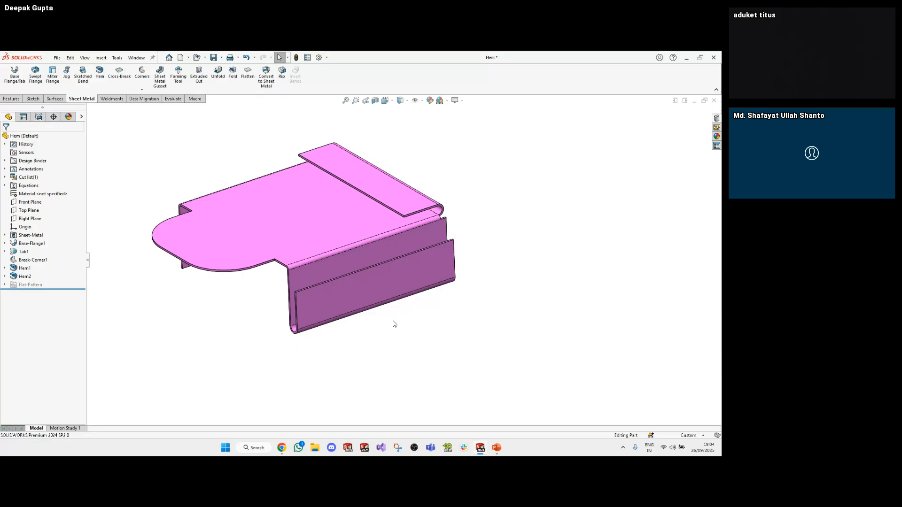
# Save and close the Hem part, and switch to the slide show at the Cross Break slide
pyautogui.hotkey('ctrl', 's')
pyautogui.hotkey('ctrl', 'w')
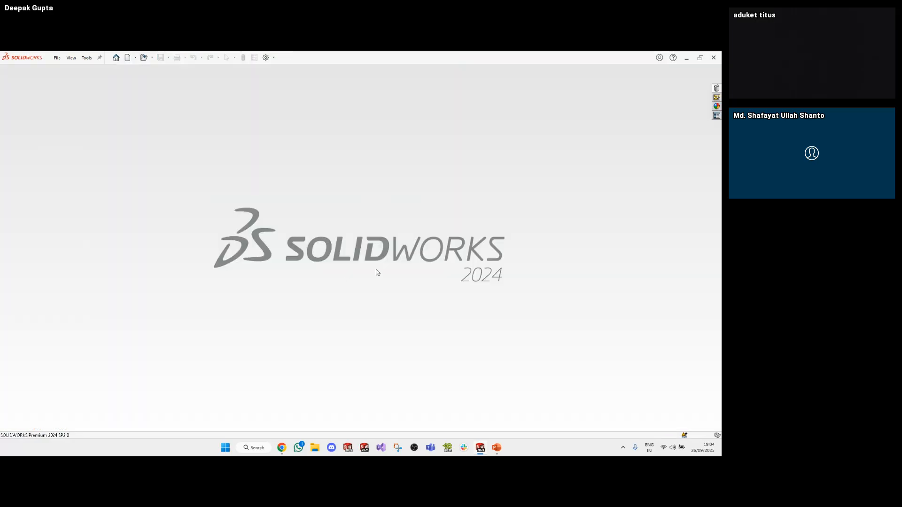
pyautogui.hotkey('alt', 'Tab')
pyautogui.press('Right')
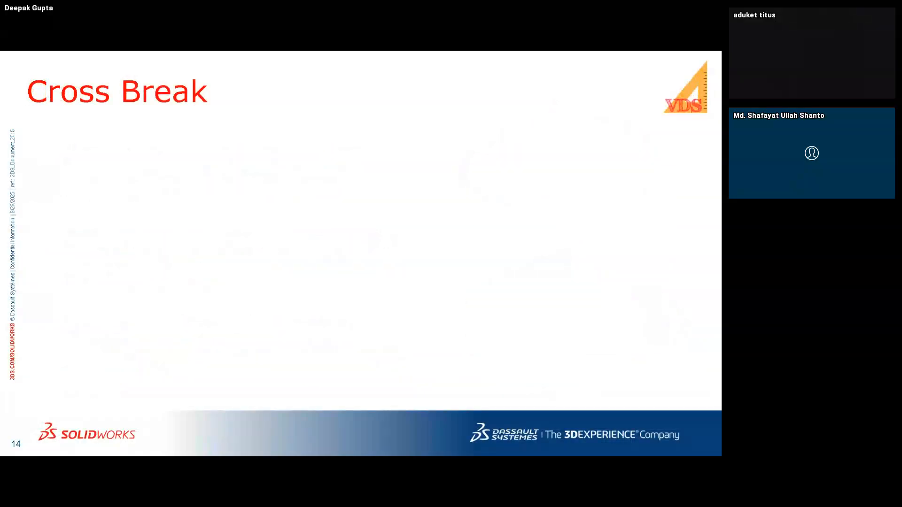
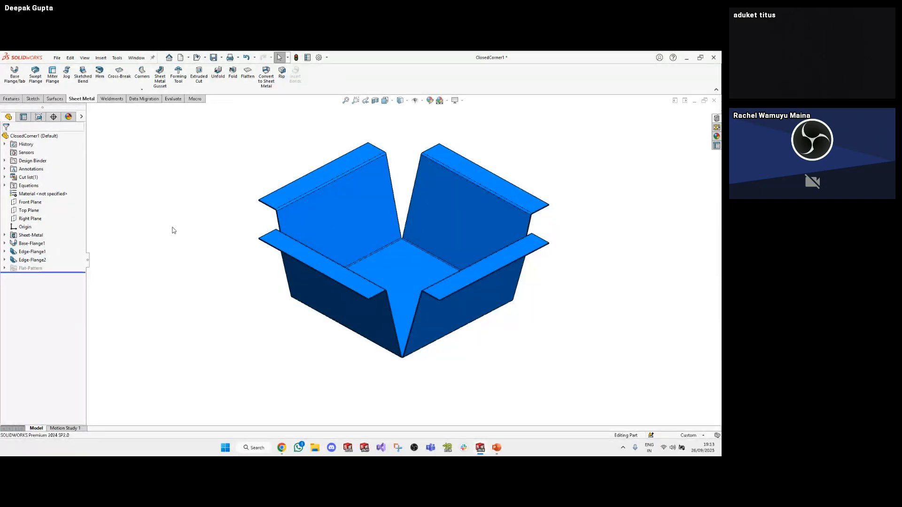
# Create an overlap closed corner between two adjacent flanges of the tray with a 0.10 mm gap and auto propagation
pyautogui.click(141, 90)
pyautogui.click(141, 89)
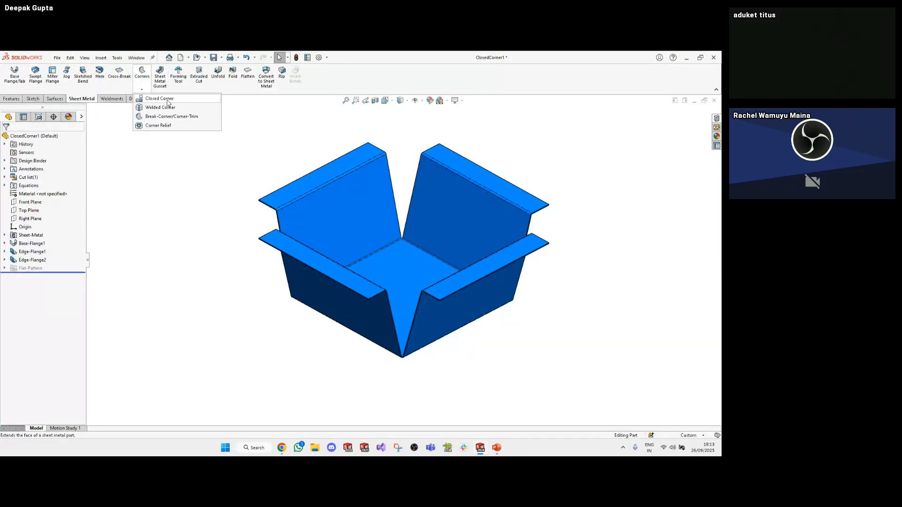
pyautogui.click(160, 98)
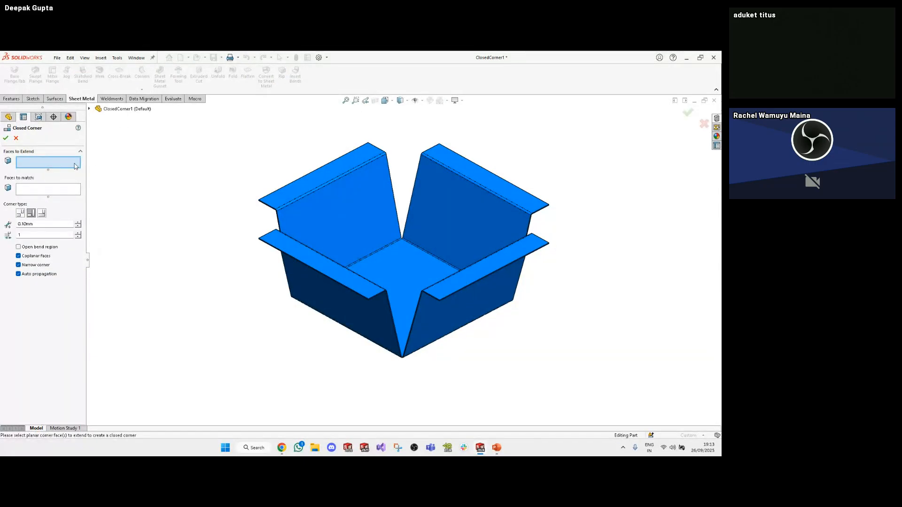
pyautogui.scroll(-5, 472, 267)
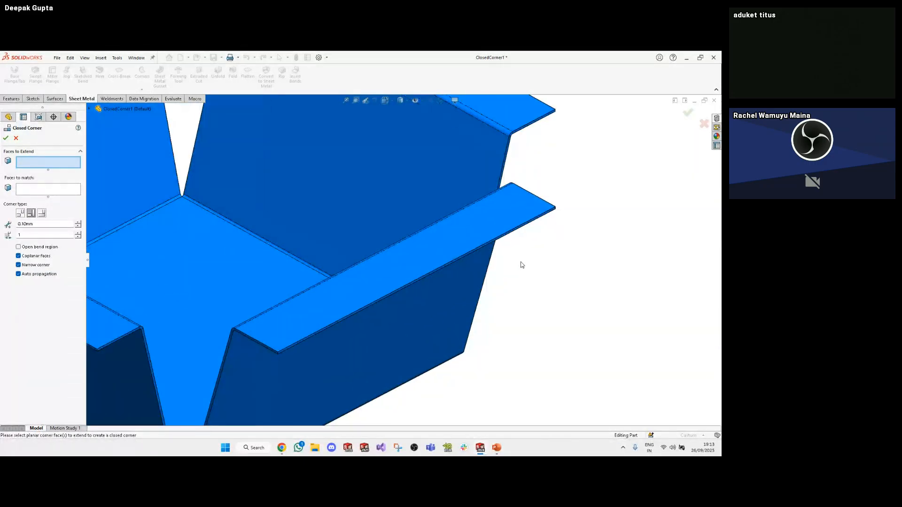
pyautogui.scroll(-3, 521, 265)
pyautogui.scroll(-5, 486, 300)
pyautogui.scroll(-2, 479, 329)
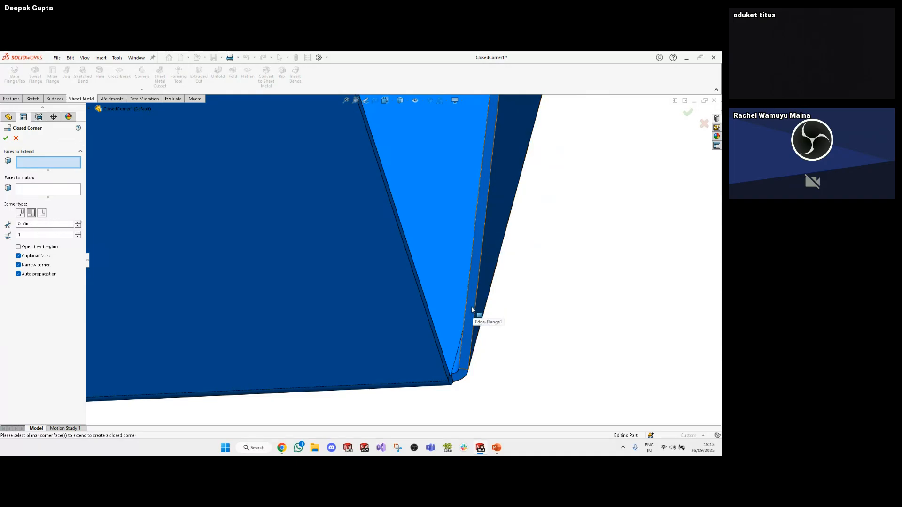
pyautogui.click(472, 311)
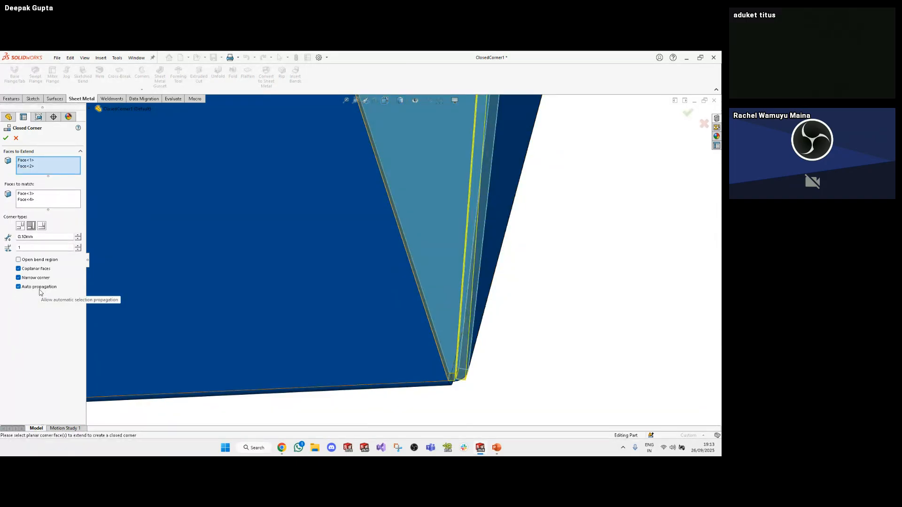
pyautogui.scroll(5, 413, 276)
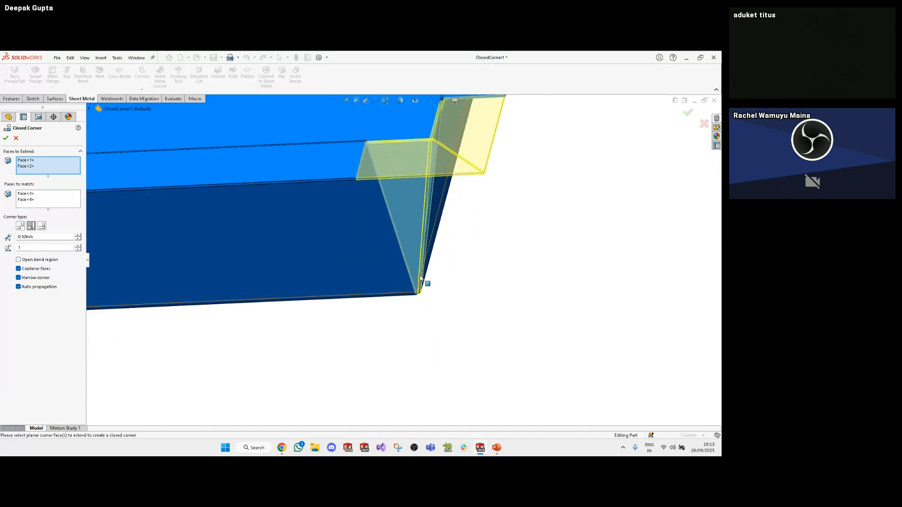
pyautogui.moveTo(421, 279); pyautogui.dragTo(459, 200, button='middle')
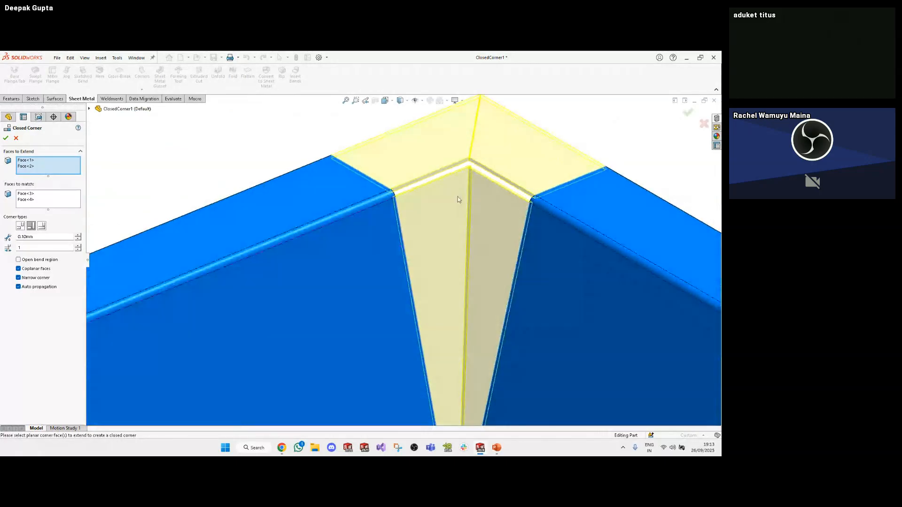
pyautogui.scroll(2, 457, 208)
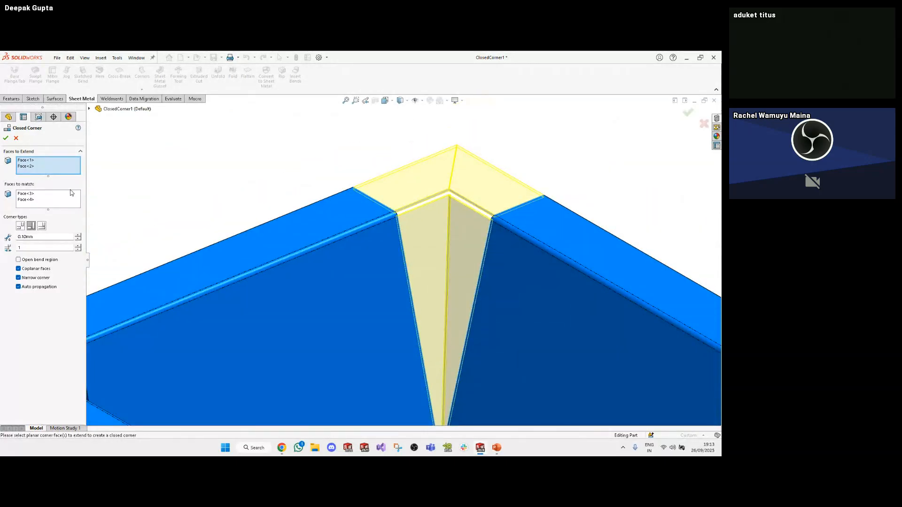
pyautogui.click(6, 138)
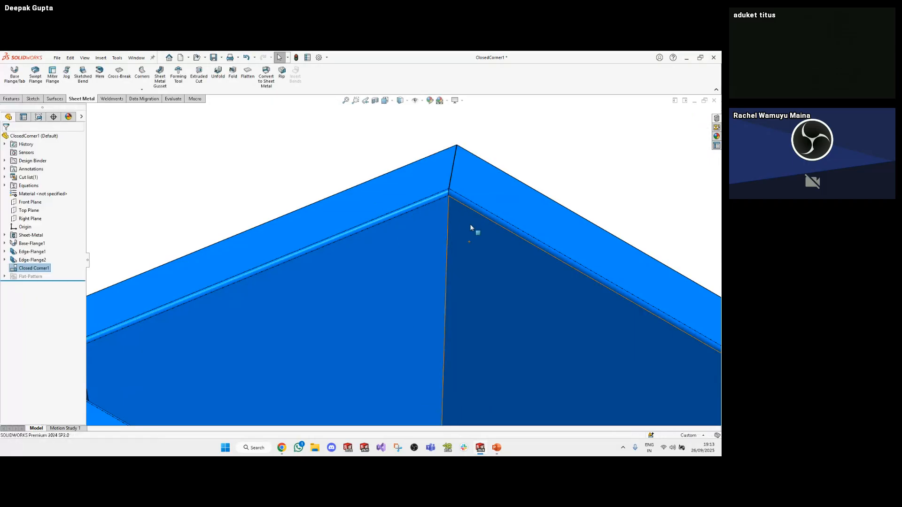
# Reopen the closed corner for editing and add the wall and lip end faces at a neighbouring open corner as faces to extend
pyautogui.scroll(5, 461, 213)
pyautogui.scroll(-5, 425, 154)
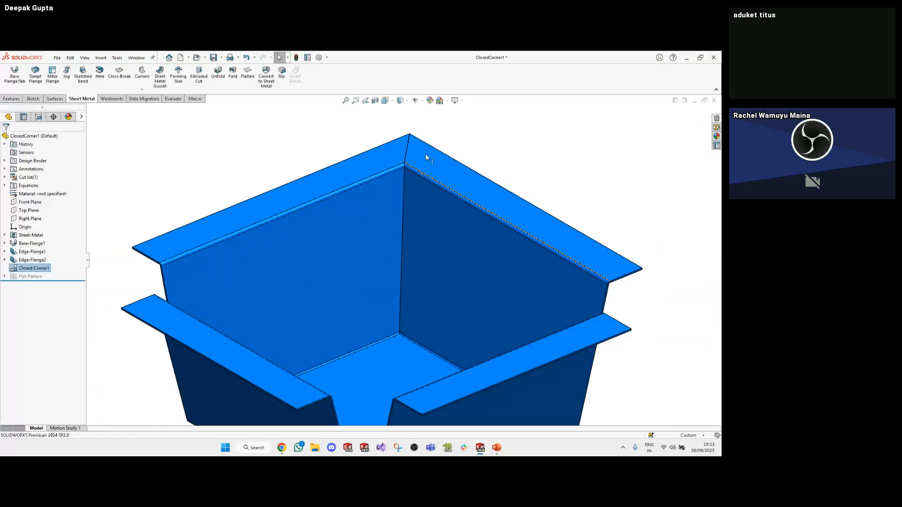
pyautogui.moveTo(390, 207)
pyautogui.mouseDown(button='middle')
pyautogui.moveTo(493, 164)
pyautogui.moveTo(457, 151)
pyautogui.moveTo(399, 195)
pyautogui.moveTo(405, 220)
pyautogui.moveTo(405, 200)
pyautogui.moveTo(400, 211)
pyautogui.mouseUp(button='middle')
pyautogui.press('f')
pyautogui.click(185, 292)
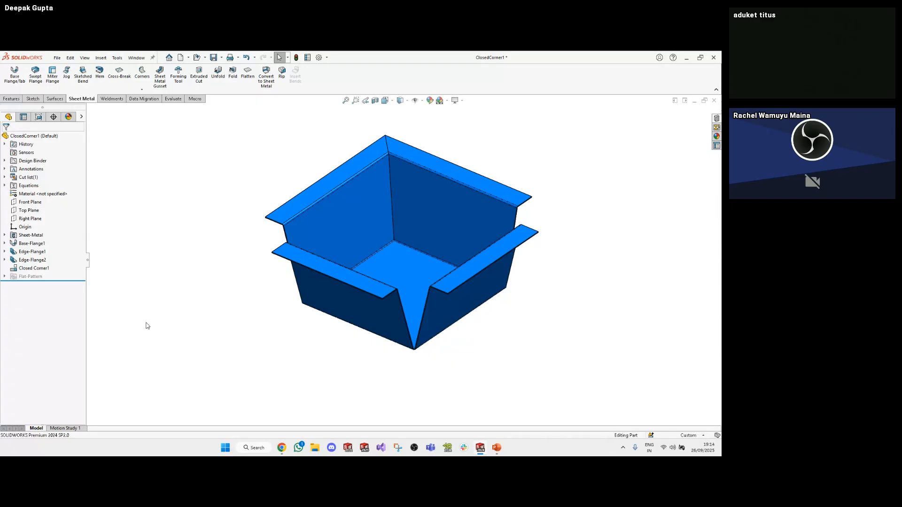
pyautogui.click(35, 268)
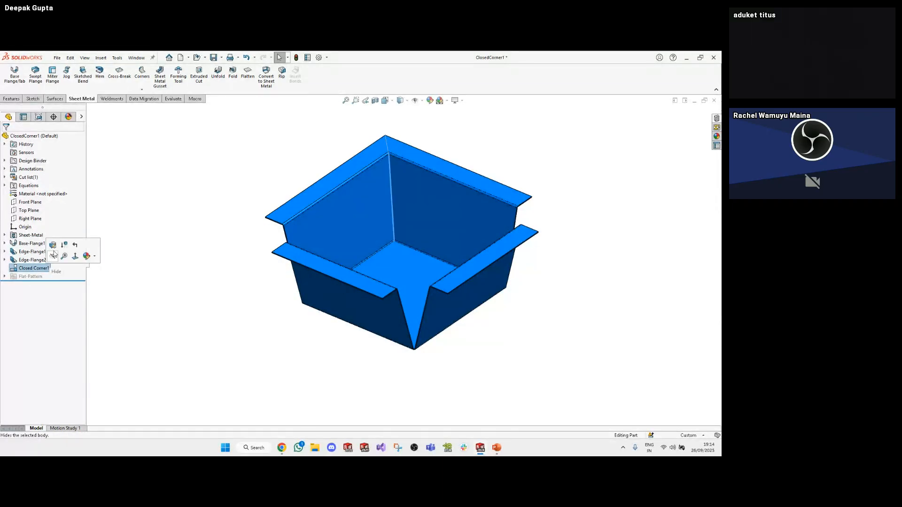
pyautogui.click(52, 245)
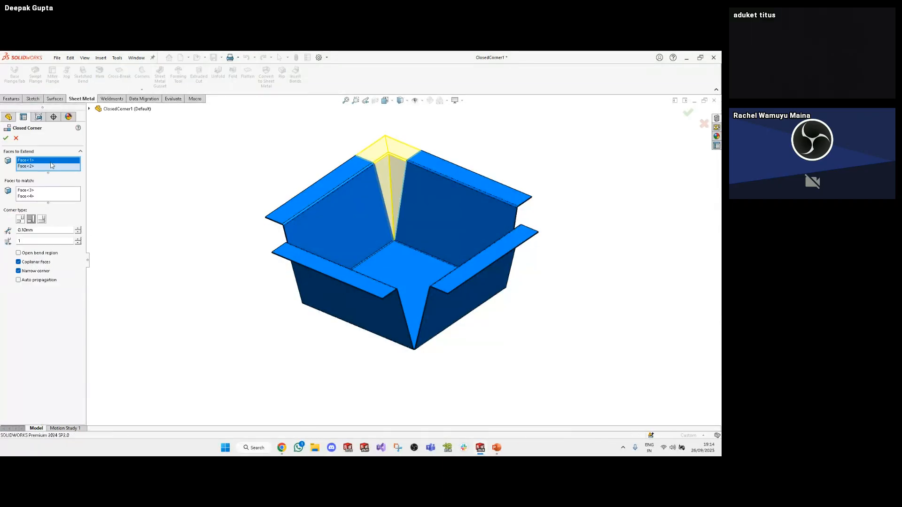
pyautogui.scroll(-6, 463, 190)
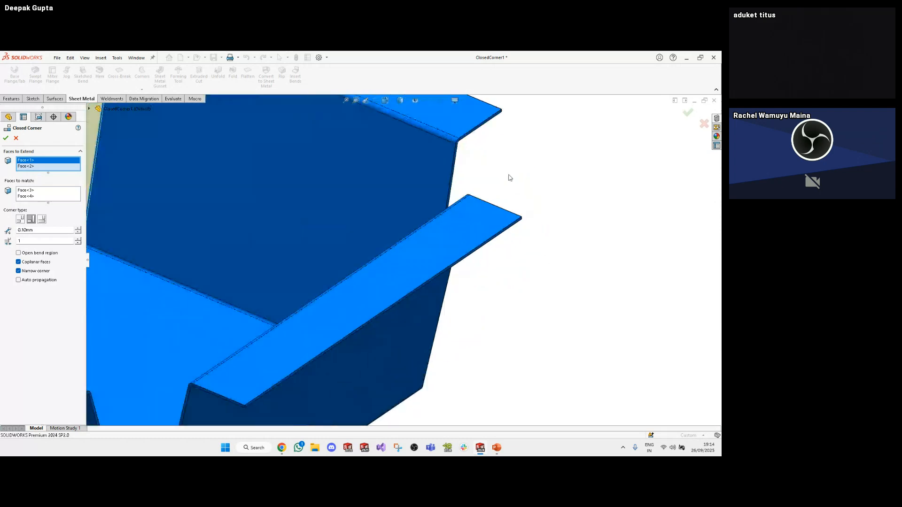
pyautogui.scroll(-3, 509, 177)
pyautogui.click(392, 165)
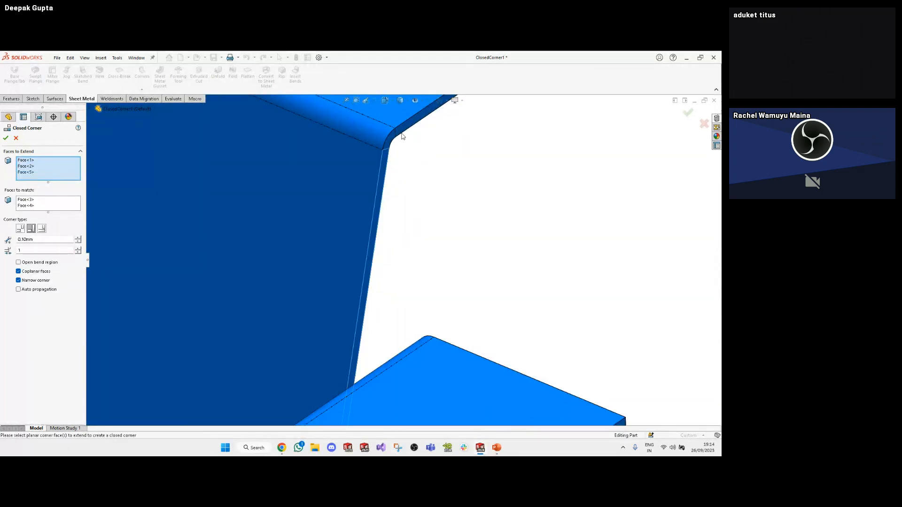
pyautogui.click(403, 133)
# Add the adjoining flange's wall and lip end faces as faces to match and finish the closed corner edit
pyautogui.click(65, 213)
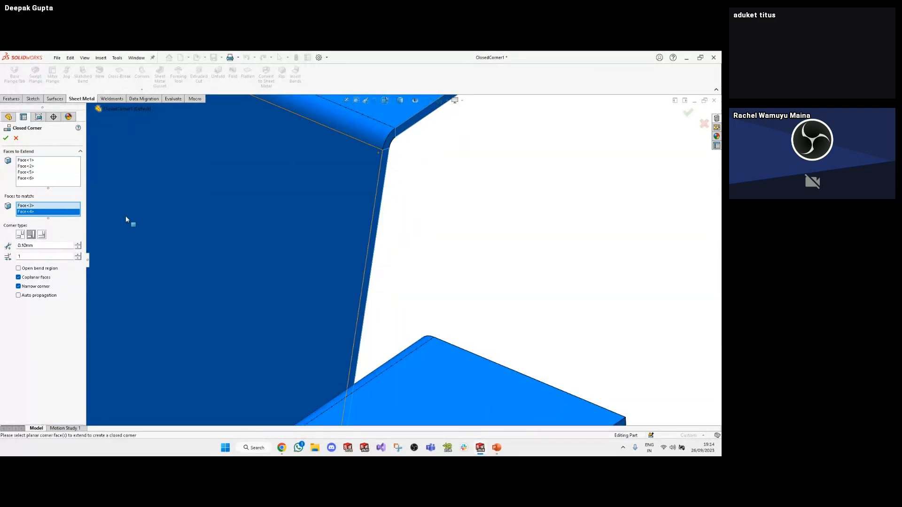
pyautogui.scroll(4, 414, 224)
pyautogui.moveTo(430, 220); pyautogui.dragTo(305, 251, button='middle')
pyautogui.scroll(-3, 235, 254)
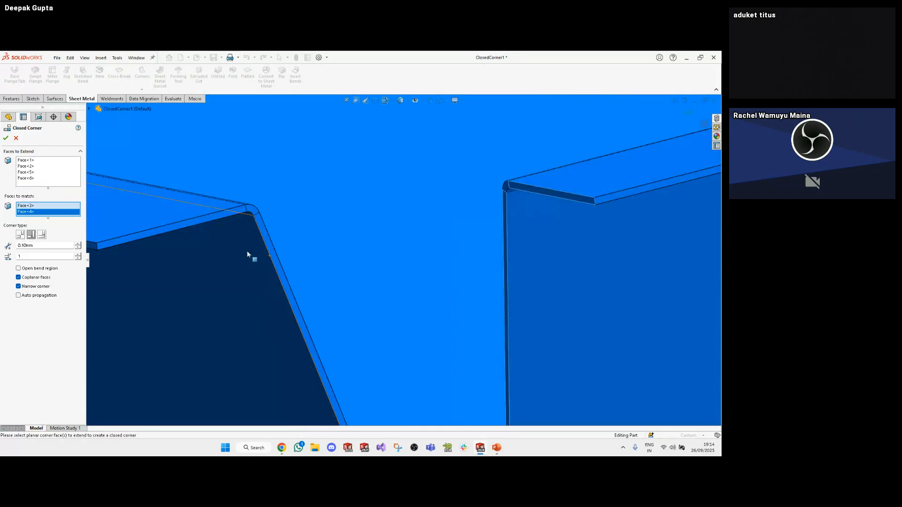
pyautogui.click(262, 227)
pyautogui.click(223, 215)
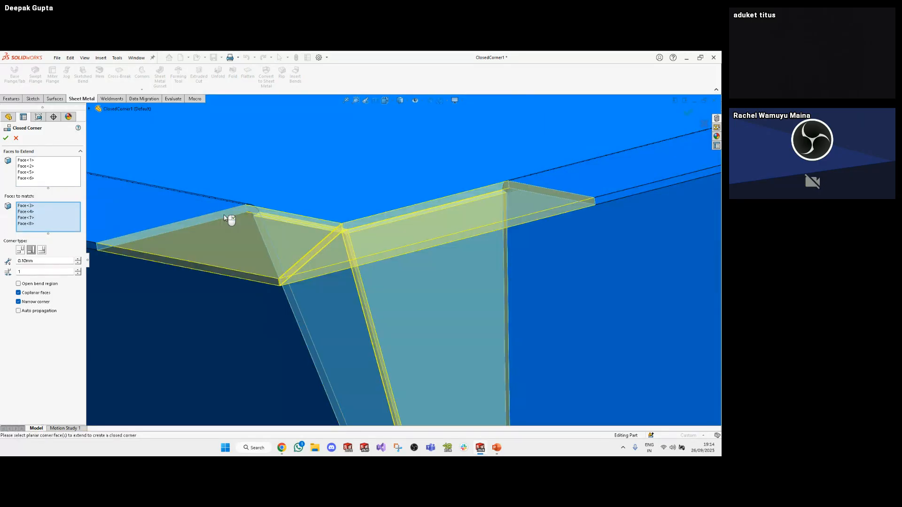
pyautogui.rightClick(224, 215)
# Inspect both closed corners around the tray, switch to the slide show and reveal the next point on the Closed/Welded Corner slide
pyautogui.scroll(8, 302, 241)
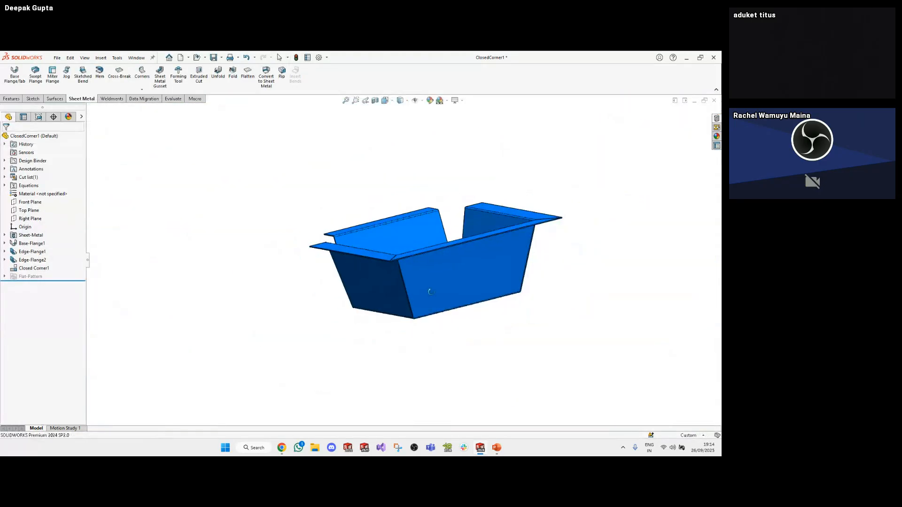
pyautogui.moveTo(428, 288); pyautogui.dragTo(552, 276, button='middle')
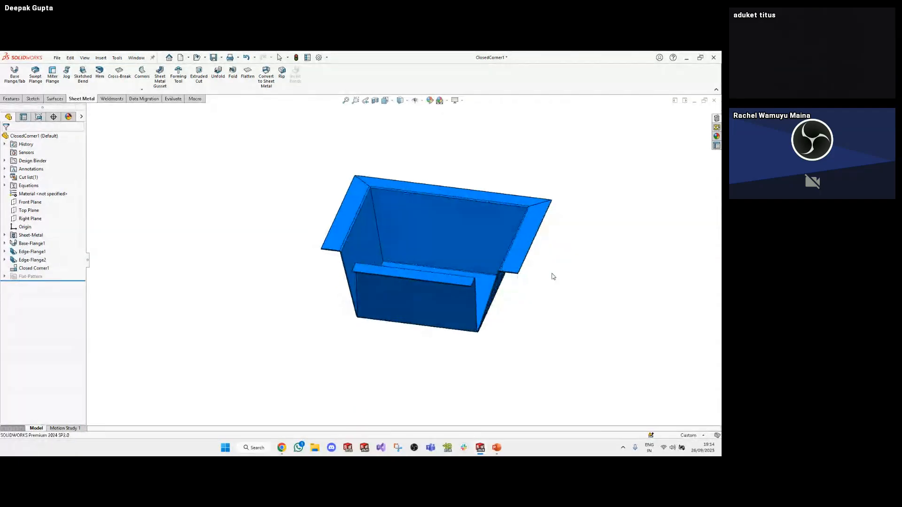
pyautogui.click(34, 268)
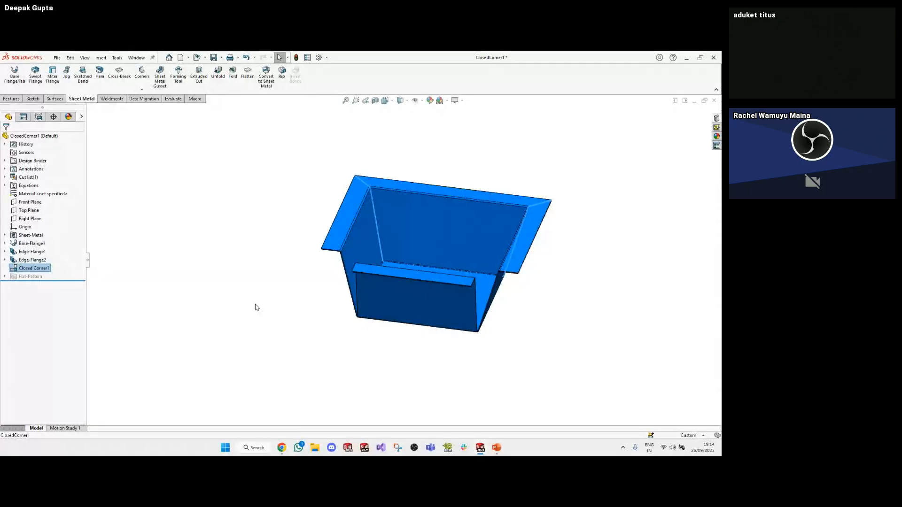
pyautogui.click(257, 307)
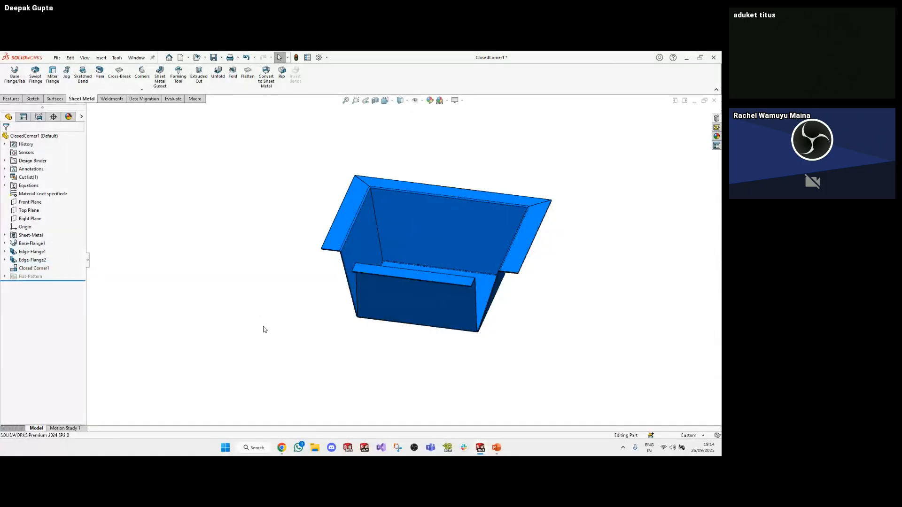
pyautogui.hotkey('ctrl', '7')
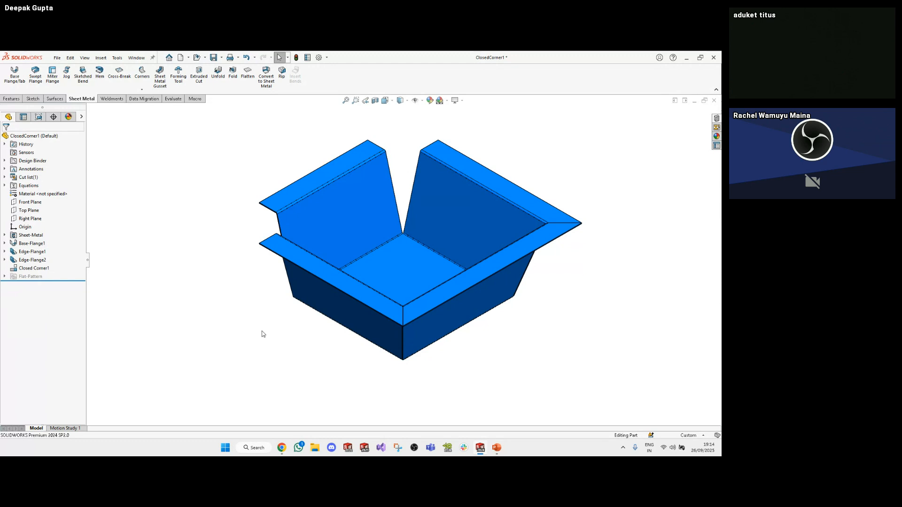
pyautogui.hotkey('alt', 'Tab')
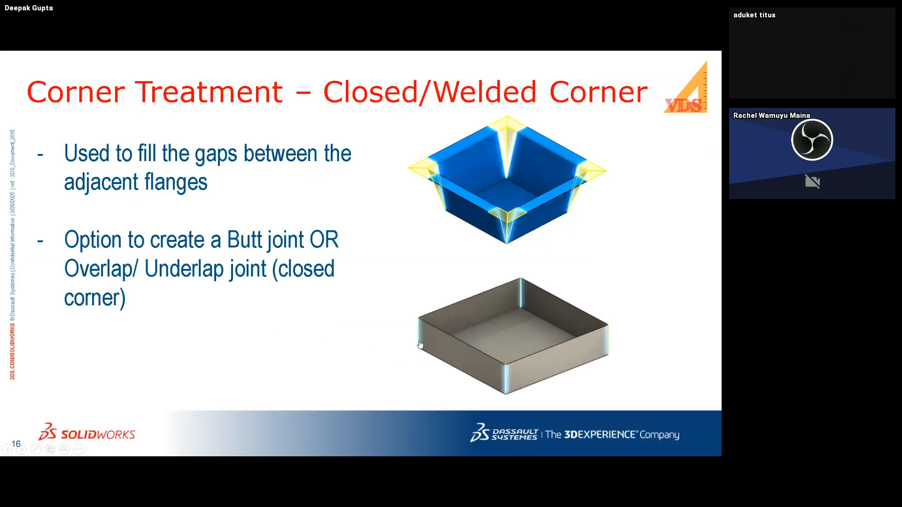
pyautogui.click(325, 342)
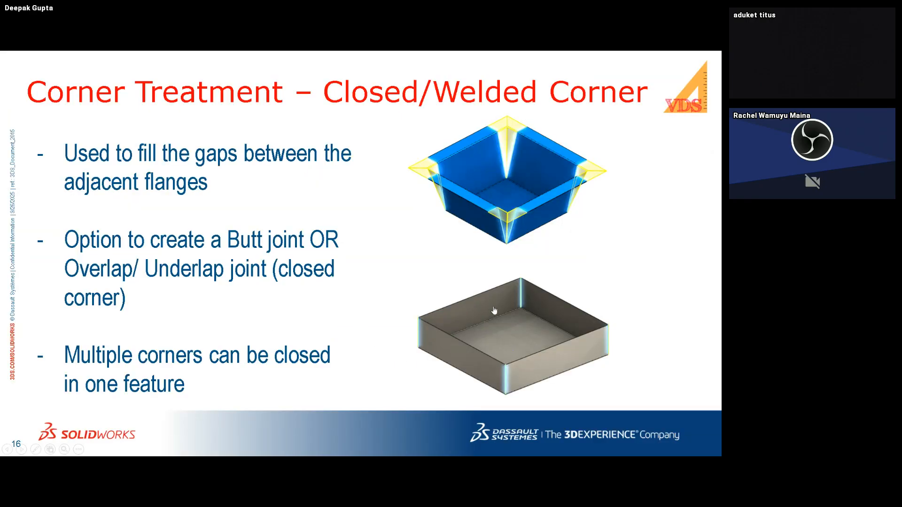
# Switch back to SOLIDWORKS with the ClosedCorner2 part and examine the gap at the box's front corner
pyautogui.hotkey('alt', 'Tab')
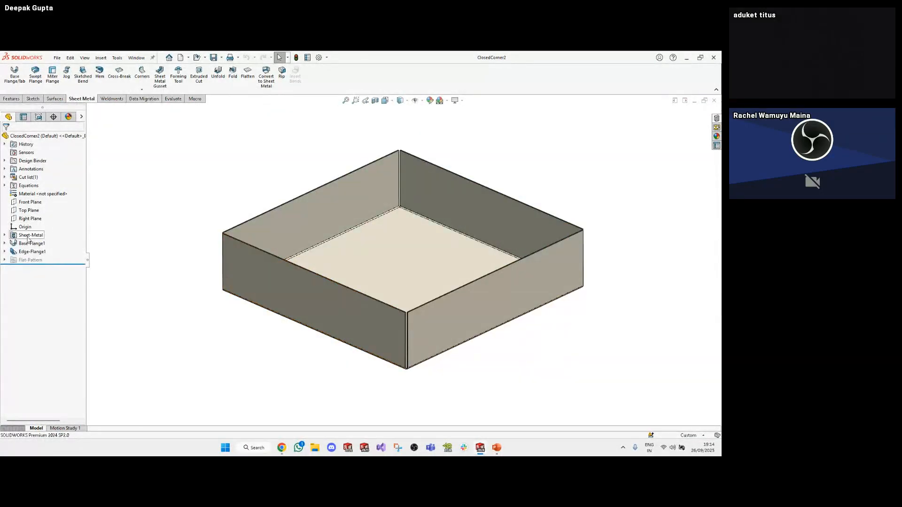
pyautogui.click(26, 254)
pyautogui.click(156, 331)
pyautogui.scroll(-5, 432, 359)
pyautogui.scroll(-1, 432, 359)
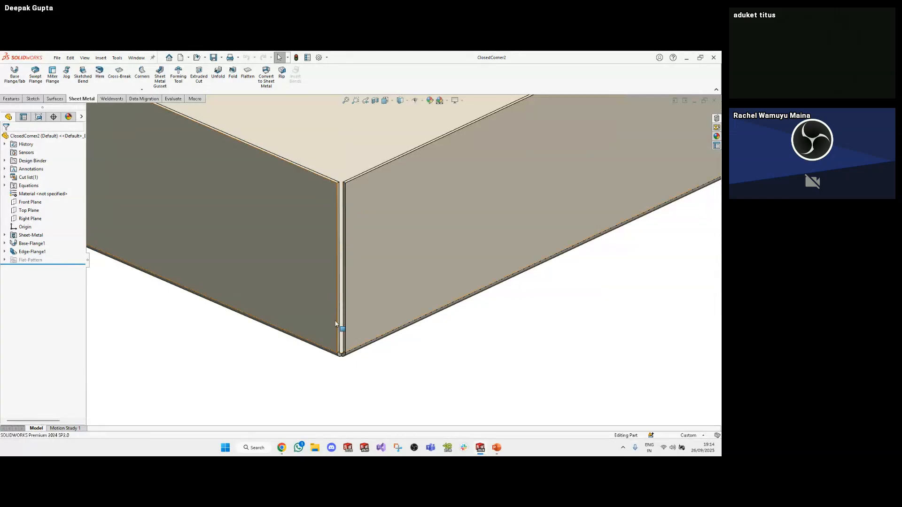
pyautogui.press('f')
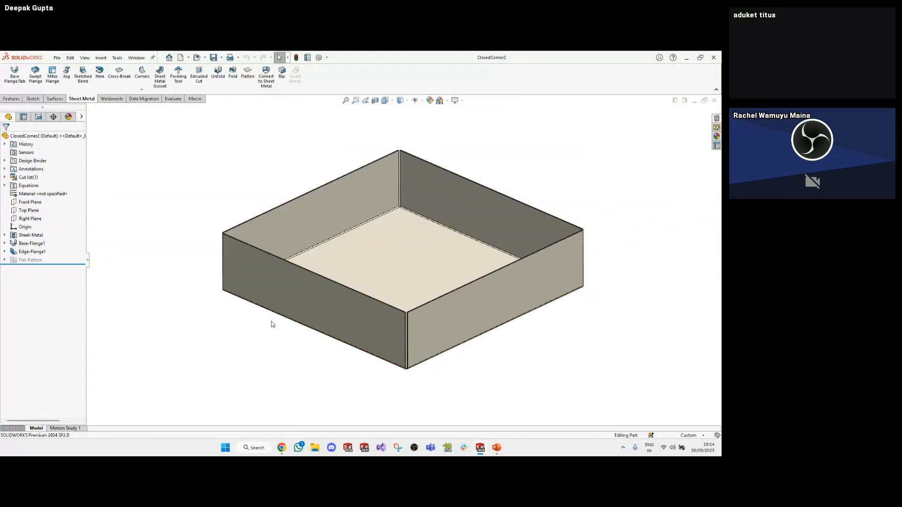
# Start a closed corner on the box and select the flange end face at its front corner as the face to extend
pyautogui.click(141, 89)
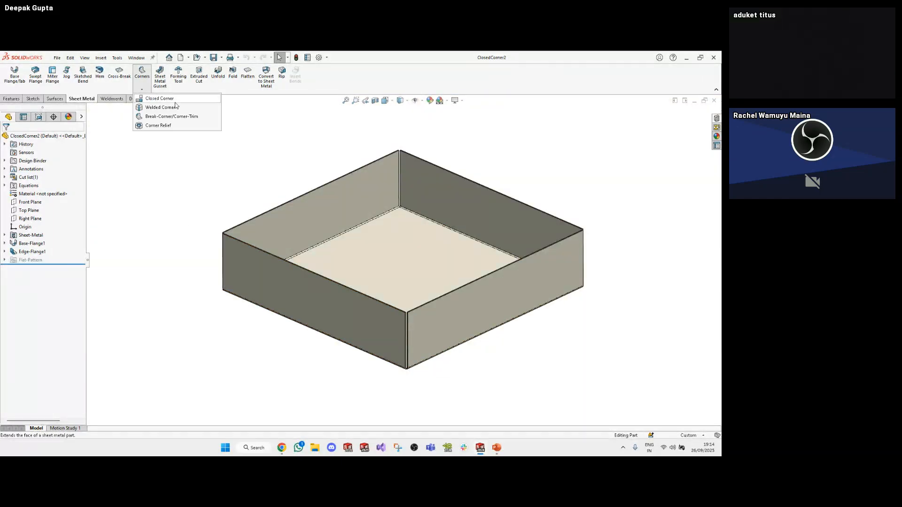
pyautogui.click(160, 99)
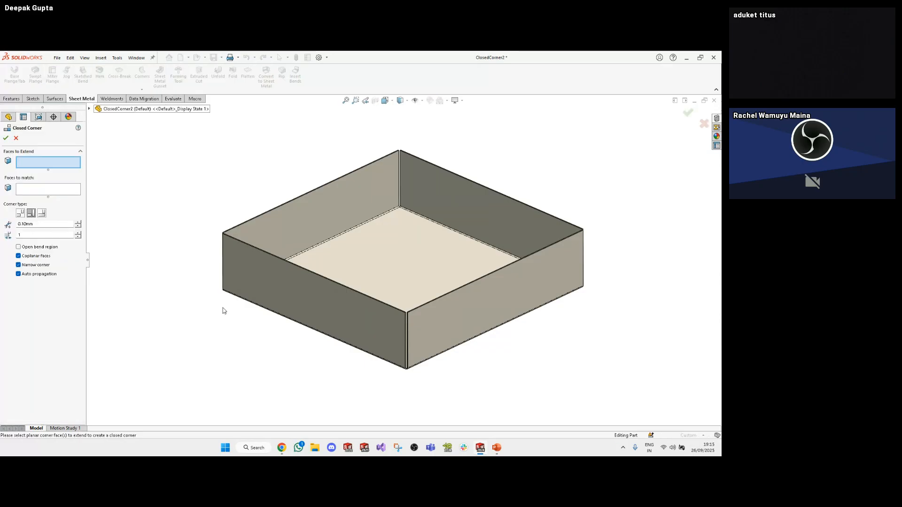
pyautogui.scroll(-5, 372, 365)
pyautogui.scroll(-3, 392, 264)
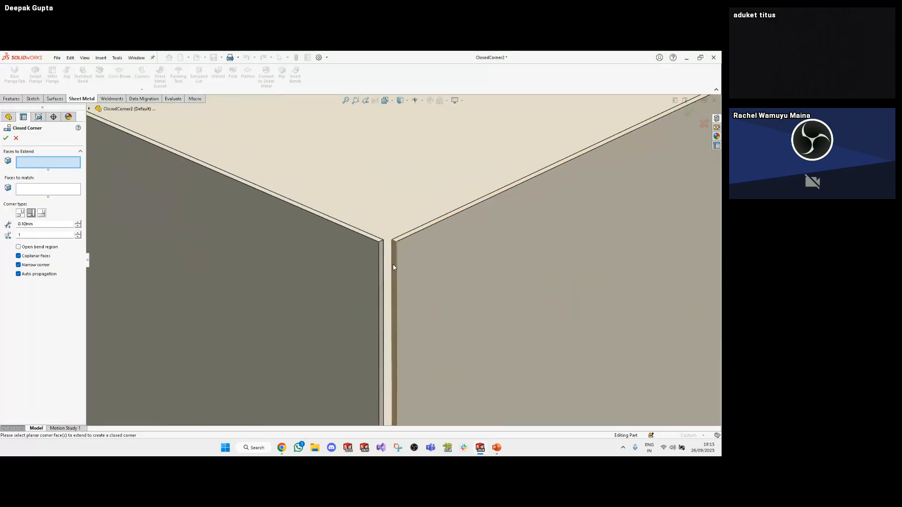
pyautogui.click(376, 237)
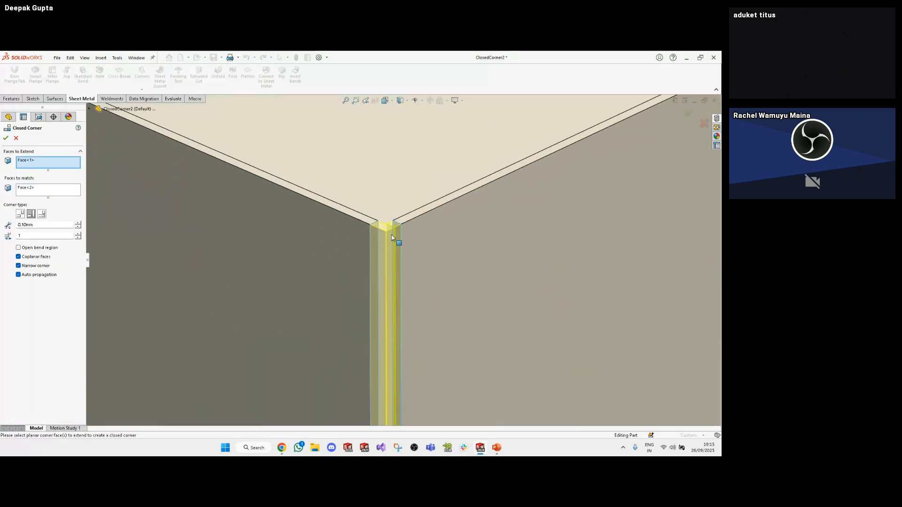
# Compare the Butt and Overlap corner types at the box's front corner, and set the closed corner to Underlap
pyautogui.scroll(3, 409, 268)
pyautogui.scroll(-4, 409, 226)
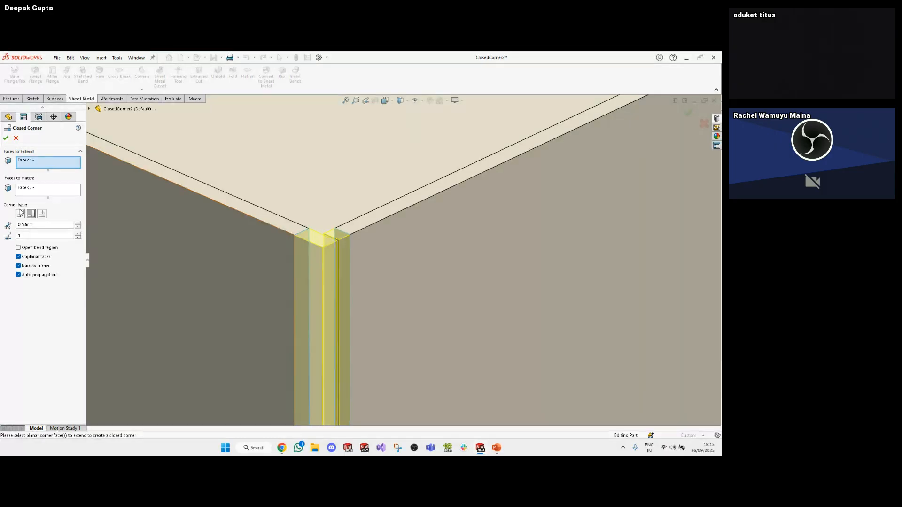
pyautogui.click(21, 214)
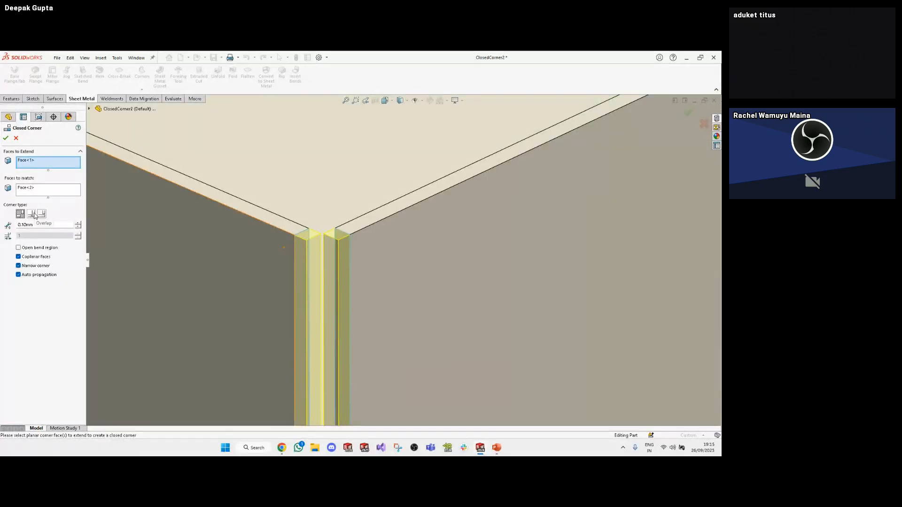
pyautogui.click(31, 214)
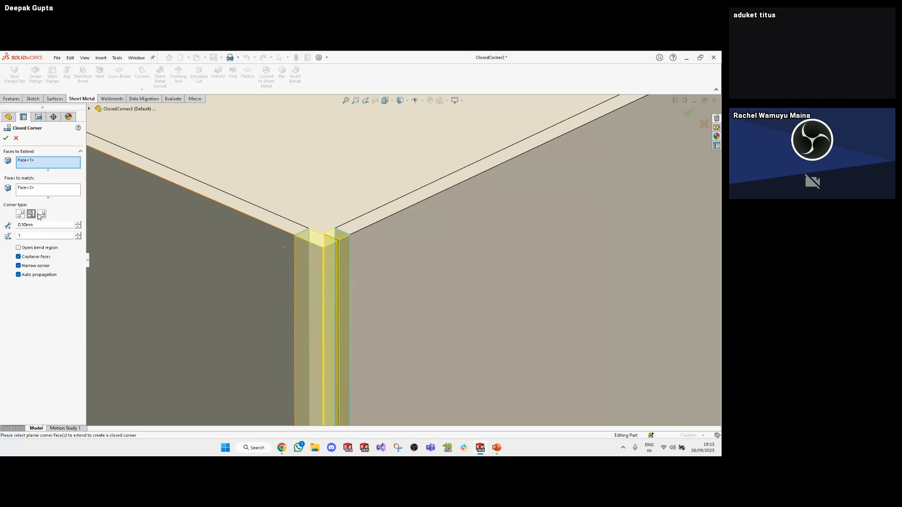
pyautogui.click(40, 215)
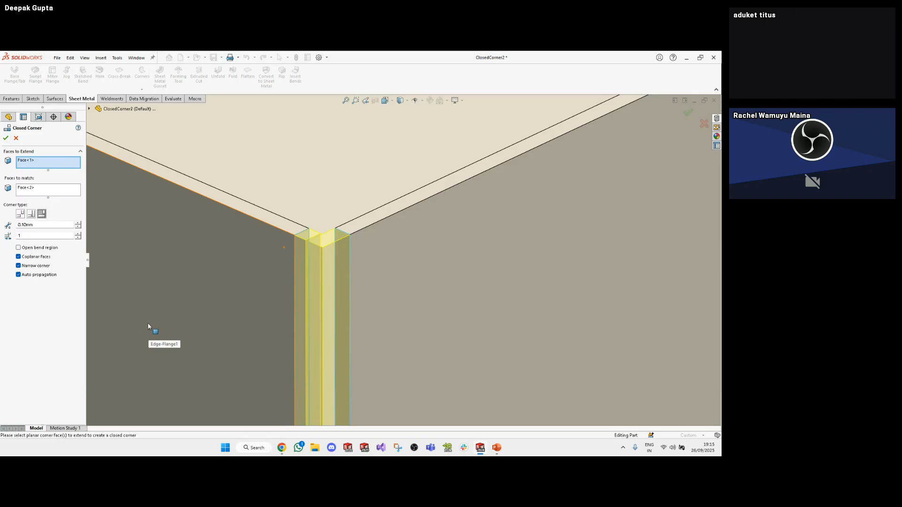
# Add the flange end faces at the next two open corners of the box to the closed corner
pyautogui.scroll(10, 162, 323)
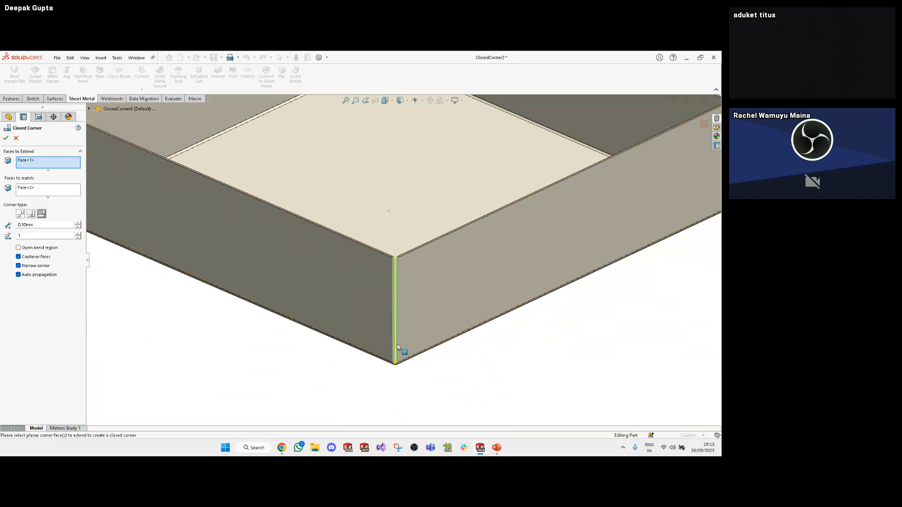
pyautogui.scroll(-3, 440, 367)
pyautogui.scroll(5, 529, 196)
pyautogui.scroll(-9, 483, 187)
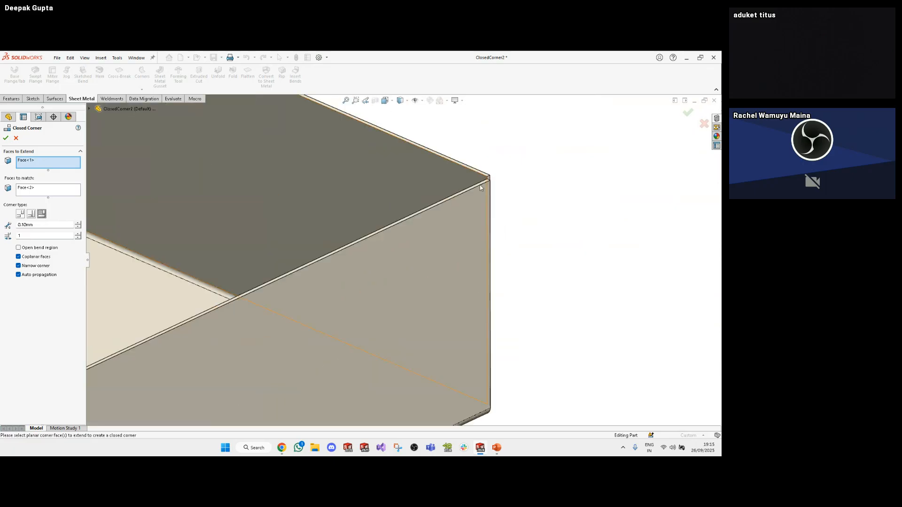
pyautogui.moveTo(474, 191); pyautogui.dragTo(367, 198, button='middle')
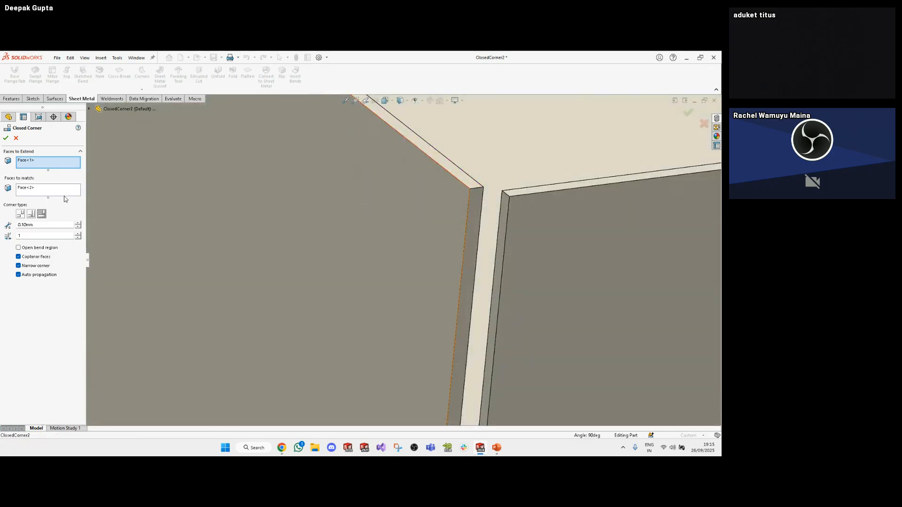
pyautogui.click(49, 190)
pyautogui.click(475, 193)
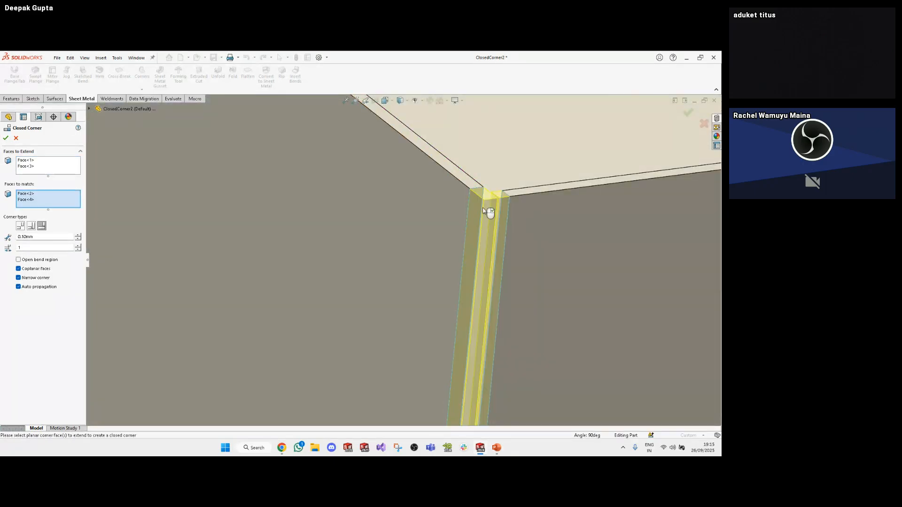
pyautogui.scroll(5, 560, 253)
pyautogui.scroll(3, 617, 247)
pyautogui.scroll(-9, 614, 201)
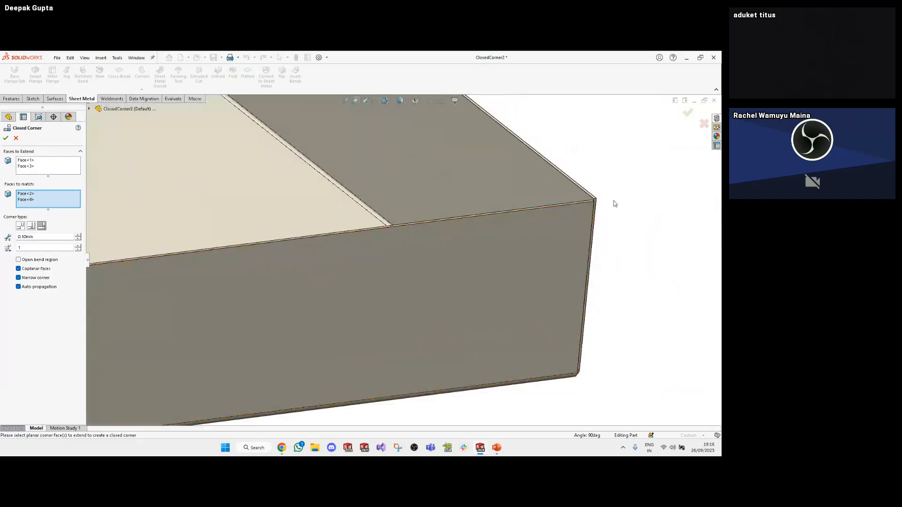
pyautogui.click(517, 225)
# Add the flange end face at the last open corner of the box and finish the closed corner feature
pyautogui.scroll(5, 519, 227)
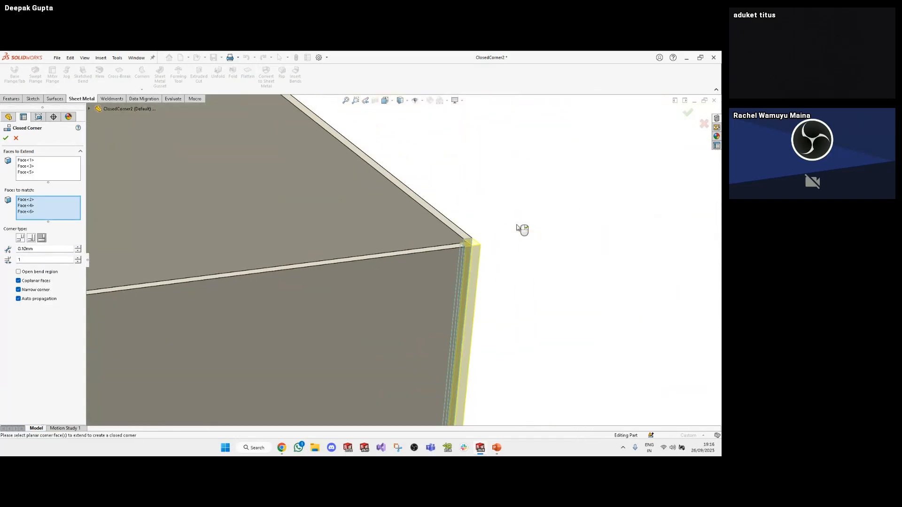
pyautogui.moveTo(282, 183); pyautogui.dragTo(398, 203, button='middle')
pyautogui.scroll(-6, 292, 205)
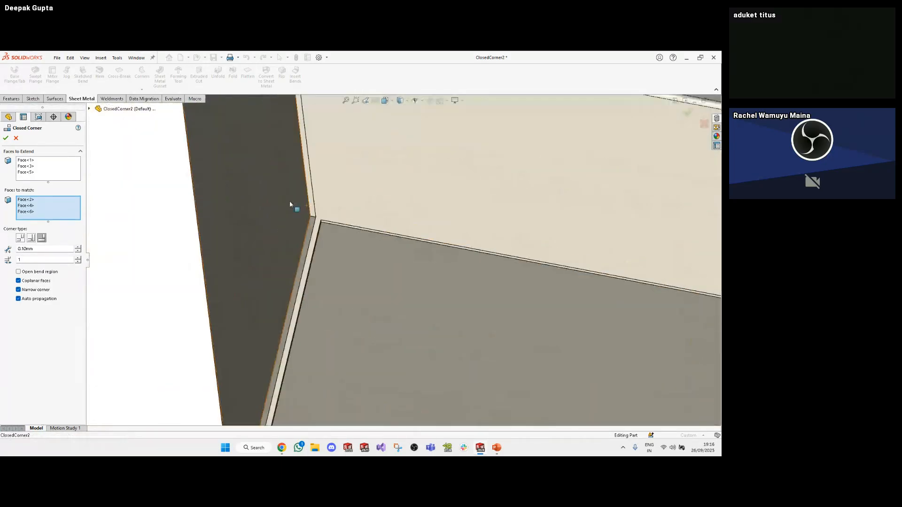
pyautogui.scroll(-3, 328, 233)
pyautogui.click(317, 239)
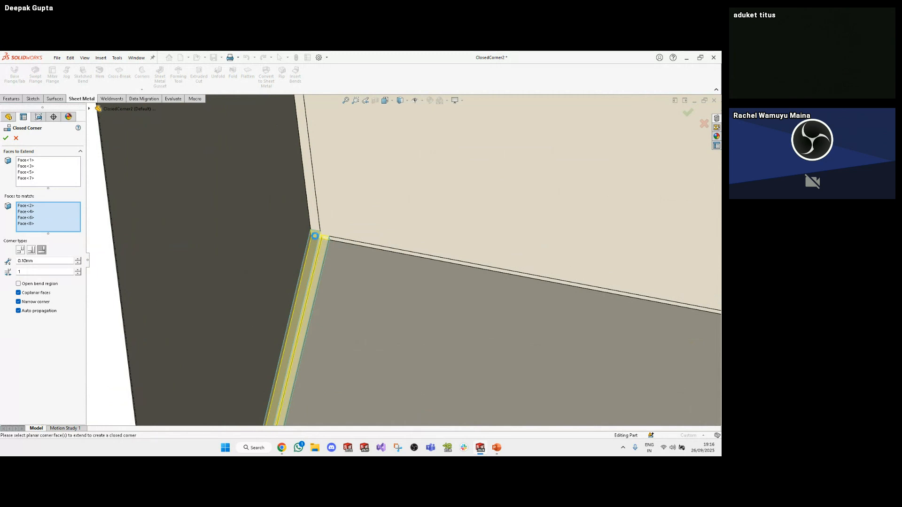
pyautogui.rightClick(316, 239)
pyautogui.press('f')
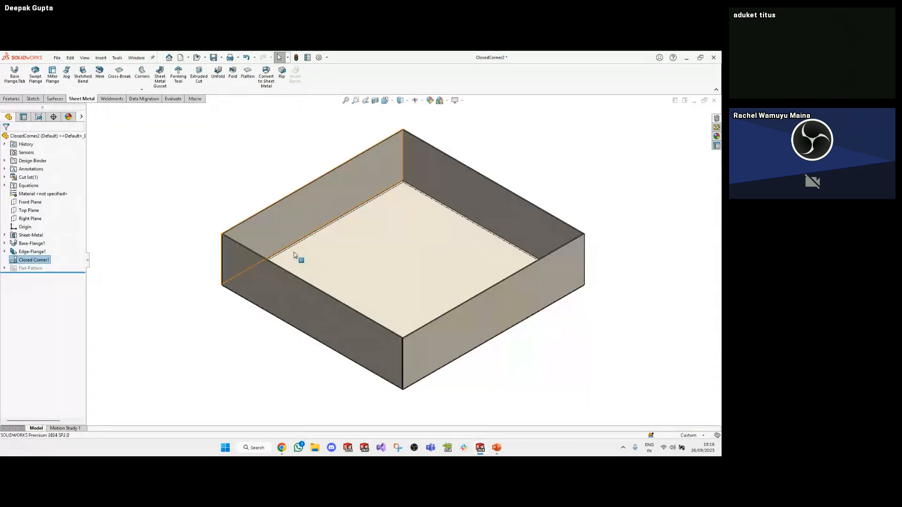
# Reopen the closed corner feature, examine its gap distance and overlap/underlap ratio at the front corner, and accept it
pyautogui.click(34, 260)
pyautogui.click(44, 235)
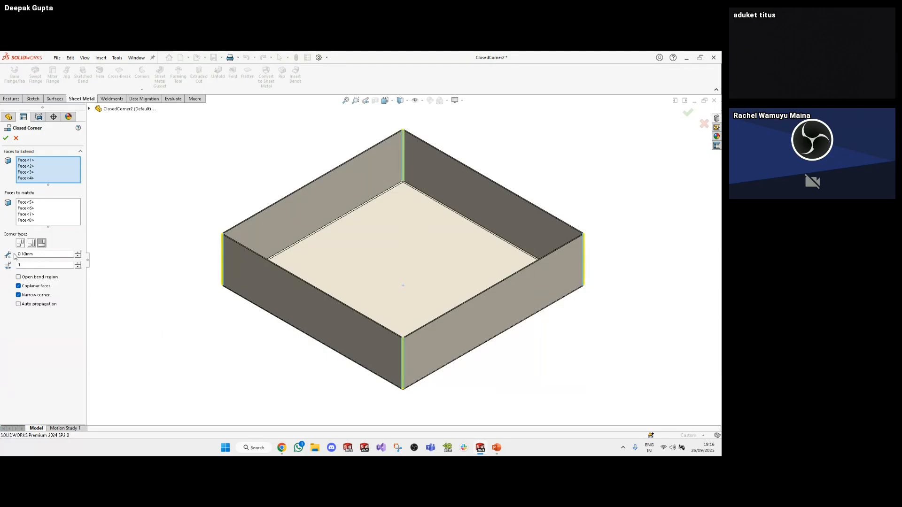
pyautogui.click(37, 255)
pyautogui.doubleClick(37, 256)
pyautogui.click(37, 265)
pyautogui.scroll(-5, 390, 339)
pyautogui.scroll(-6, 375, 274)
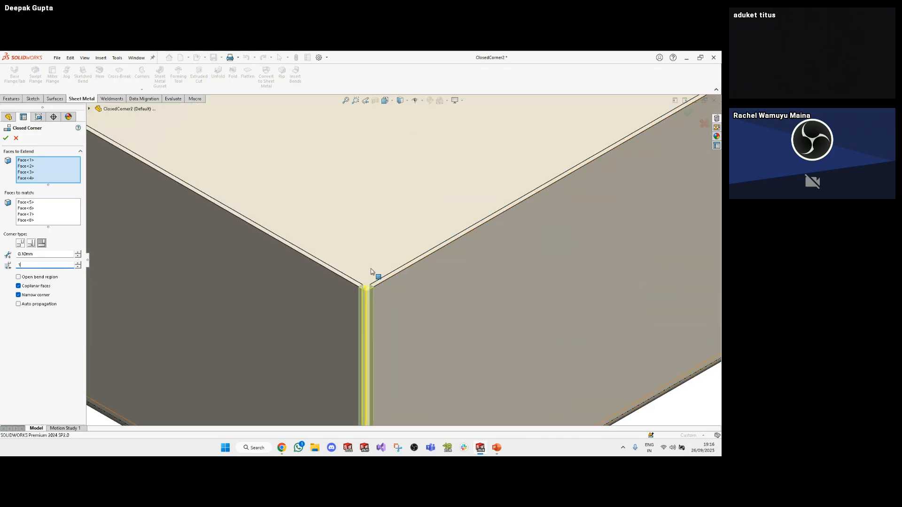
pyautogui.press('Return')
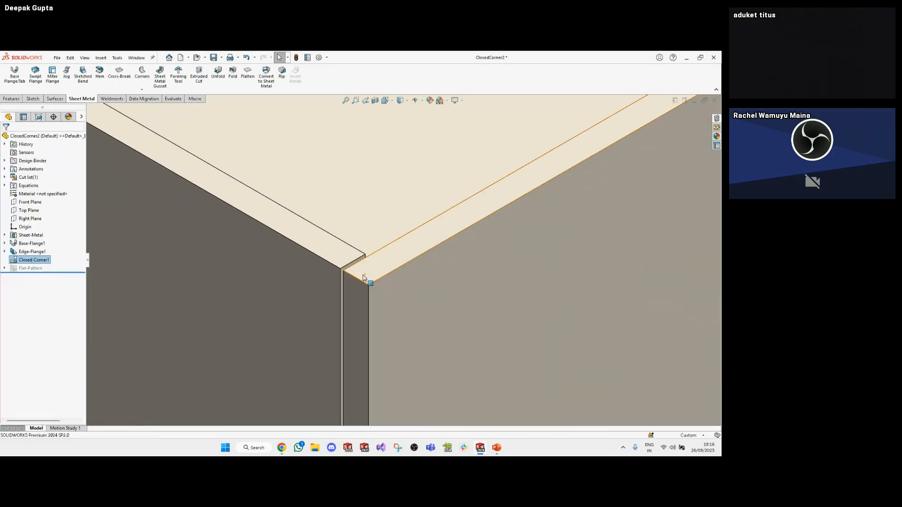
# Measure the gap between the two facing flange faces at the closed corner and restore the isometric view
pyautogui.moveTo(365, 281); pyautogui.dragTo(326, 259, button='middle')
pyautogui.keyDown('ctrl'); pyautogui.click(340, 255); pyautogui.keyUp('ctrl')
pyautogui.press('m')
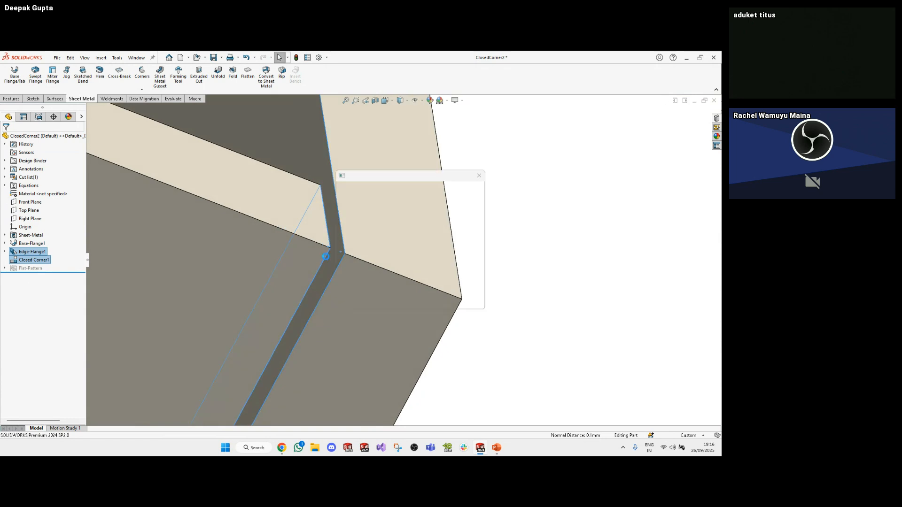
pyautogui.doubleClick(375, 257)
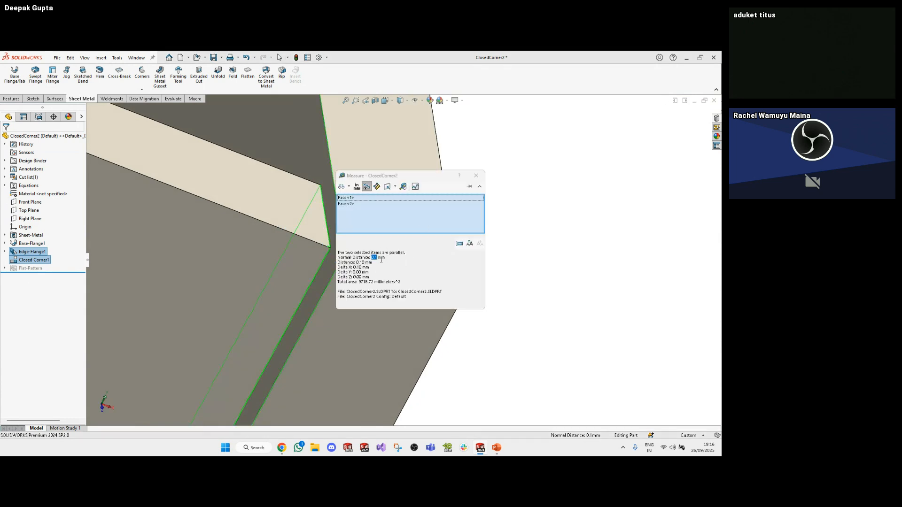
pyautogui.click(383, 259)
pyautogui.press('Escape')
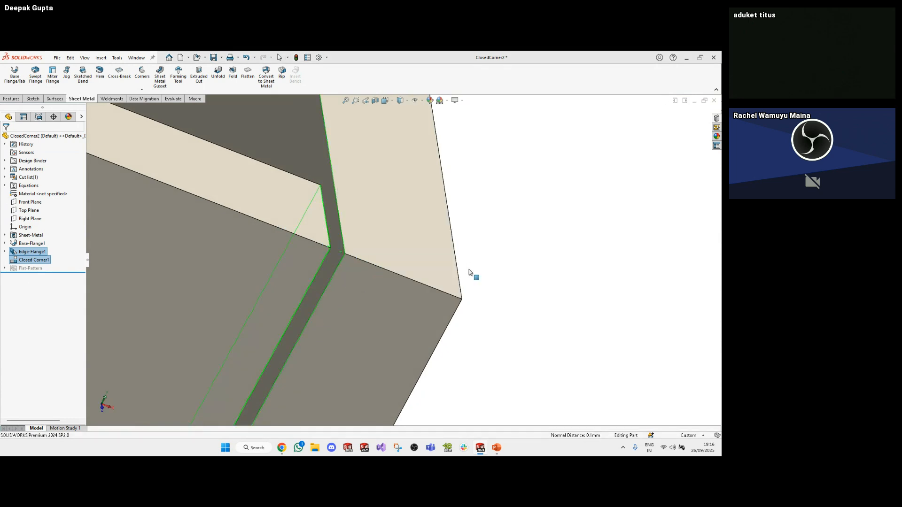
pyautogui.hotkey('ctrl', '7')
pyautogui.click(236, 303)
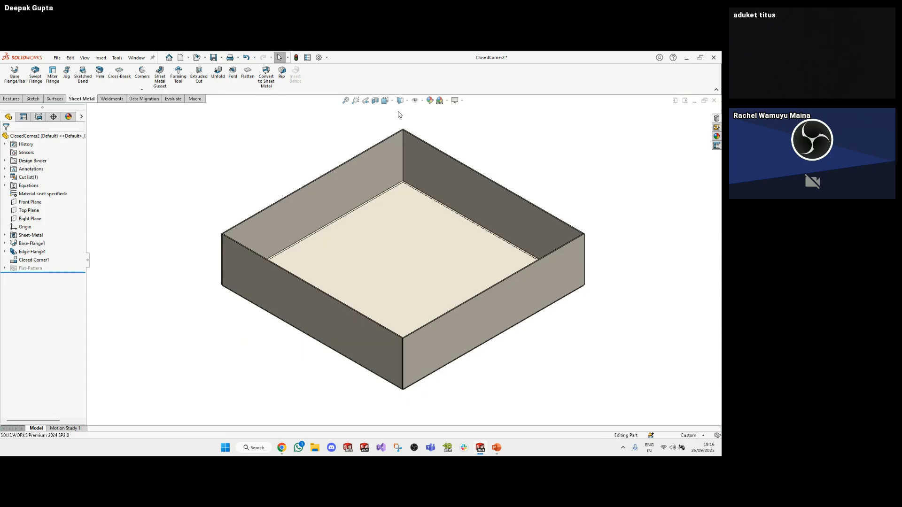
# Close the open parts, switch to the slide show and reveal the first point on the Corner – Break, Trim & Relief slide
pyautogui.hotkey('ctrl', 'w')
pyautogui.hotkey('ctrl', 'w')
pyautogui.hotkey('alt', 'Tab')
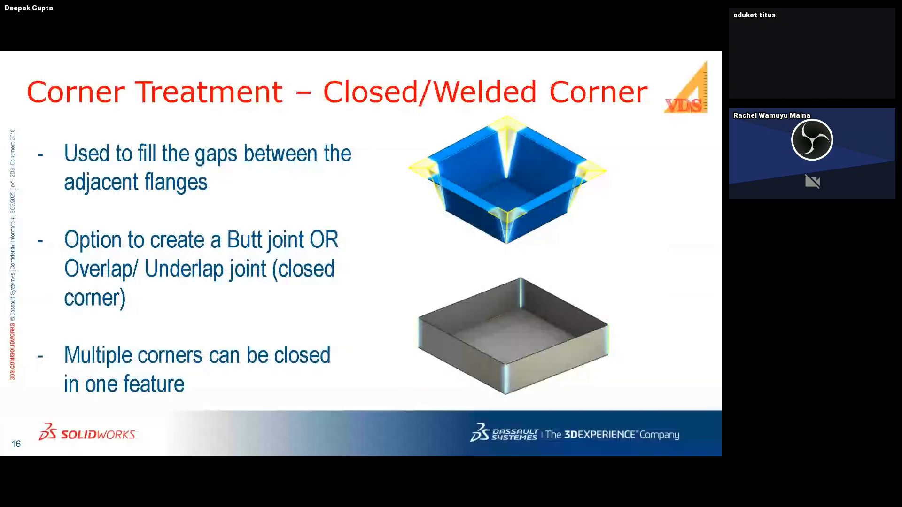
pyautogui.press('Right')
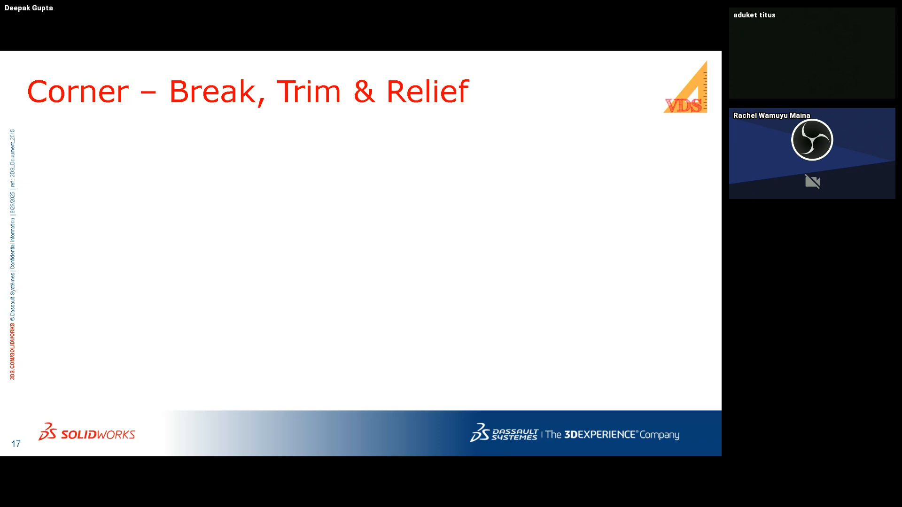
pyautogui.click(407, 277)
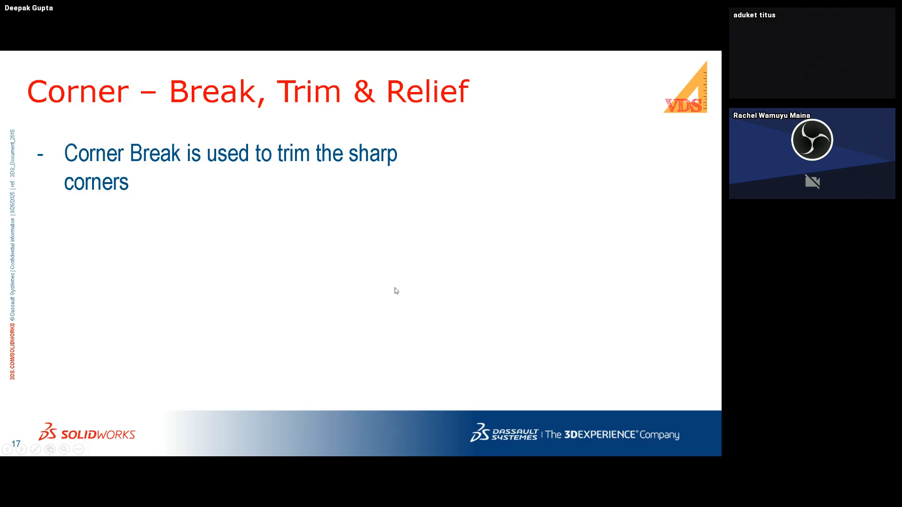
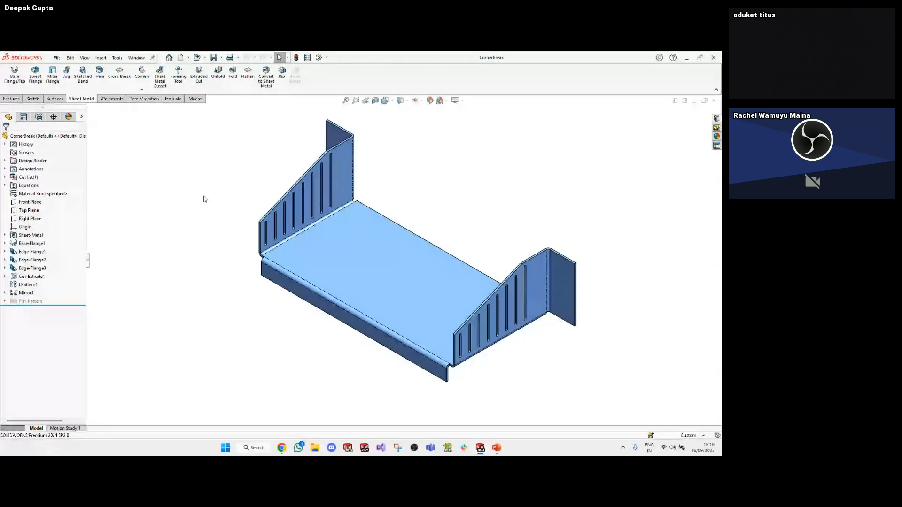
# Start a Break Corner on the CornerBreak part and select the front flange's outer face, checking the preview at both ends
pyautogui.click(142, 92)
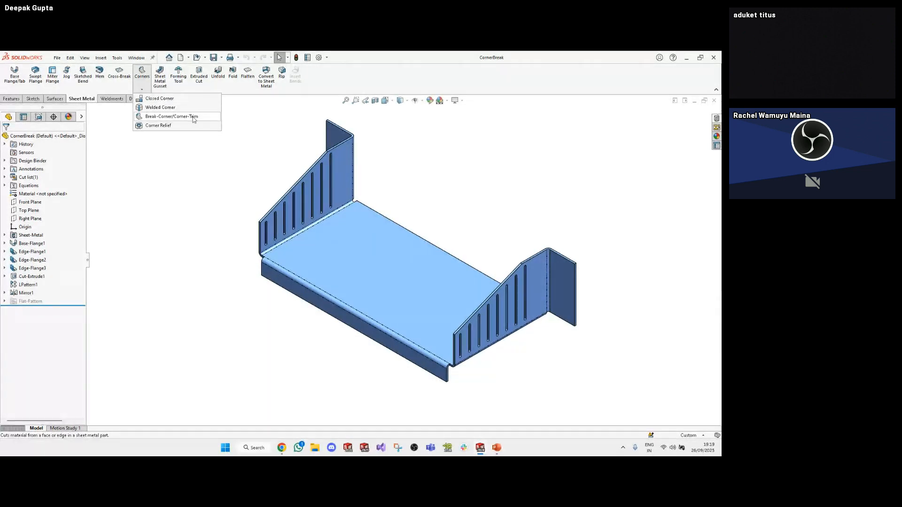
pyautogui.click(166, 117)
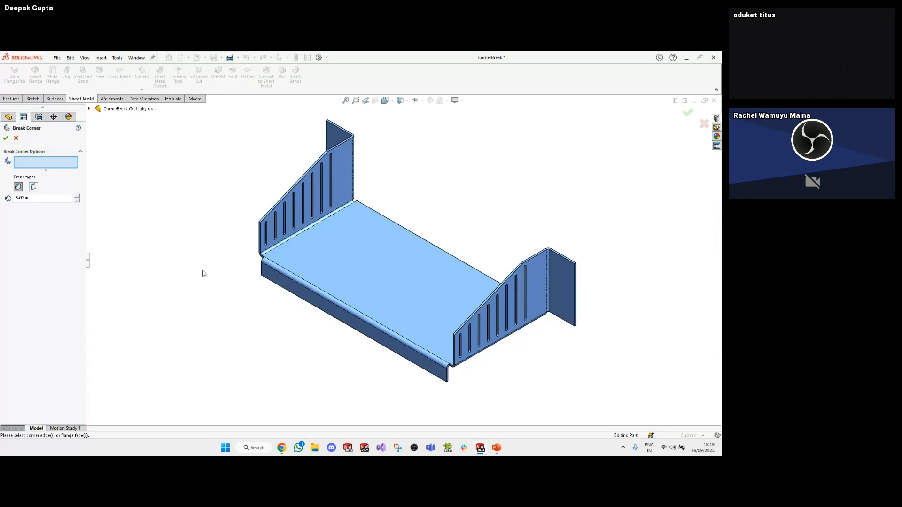
pyautogui.click(273, 283)
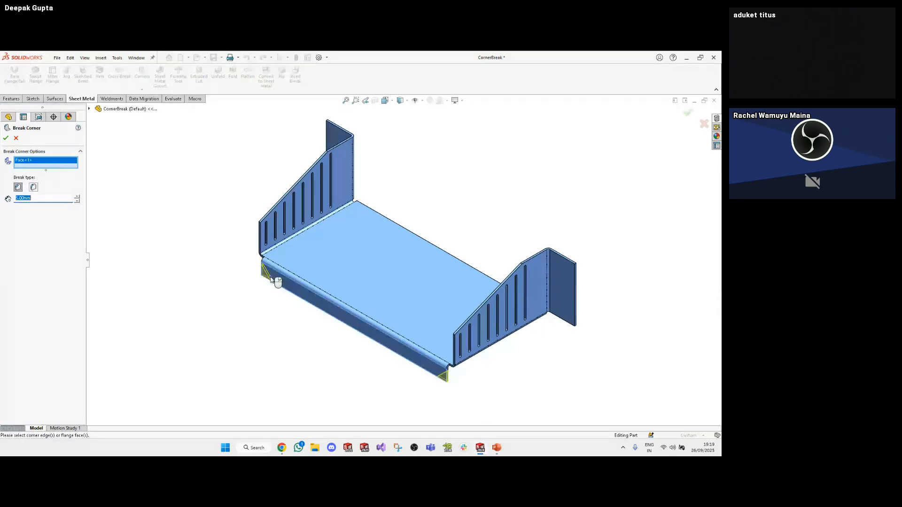
pyautogui.scroll(-5, 449, 386)
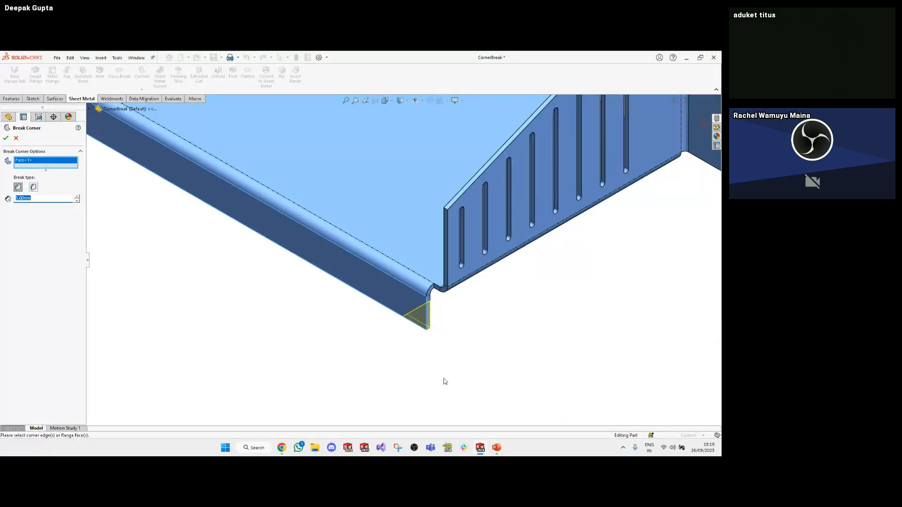
pyautogui.scroll(3, 296, 297)
pyautogui.scroll(3, 319, 254)
pyautogui.scroll(2, 342, 211)
pyautogui.scroll(-2, 347, 208)
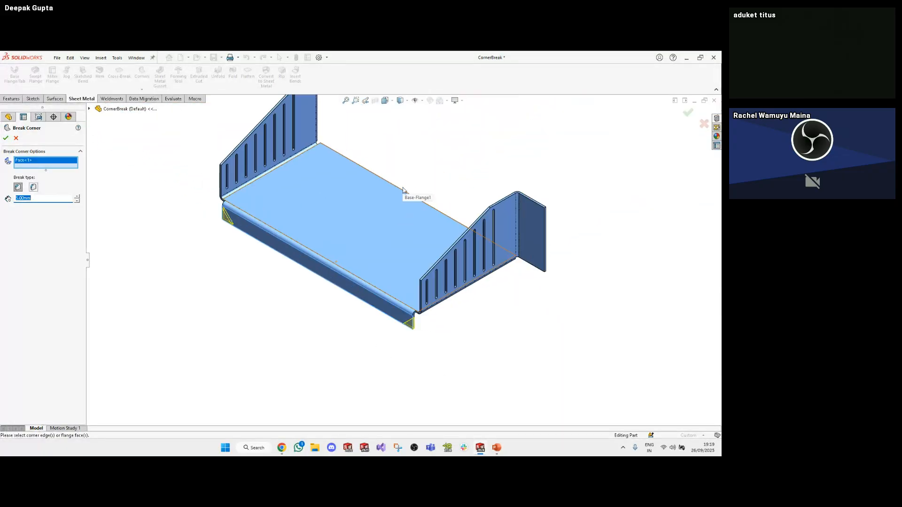
# Set the corner break type to Fillet with a 2 mm radius
pyautogui.click(33, 187)
pyautogui.doubleClick(32, 198)
pyautogui.write('2')
pyautogui.press('Return')
pyautogui.scroll(-2, 463, 297)
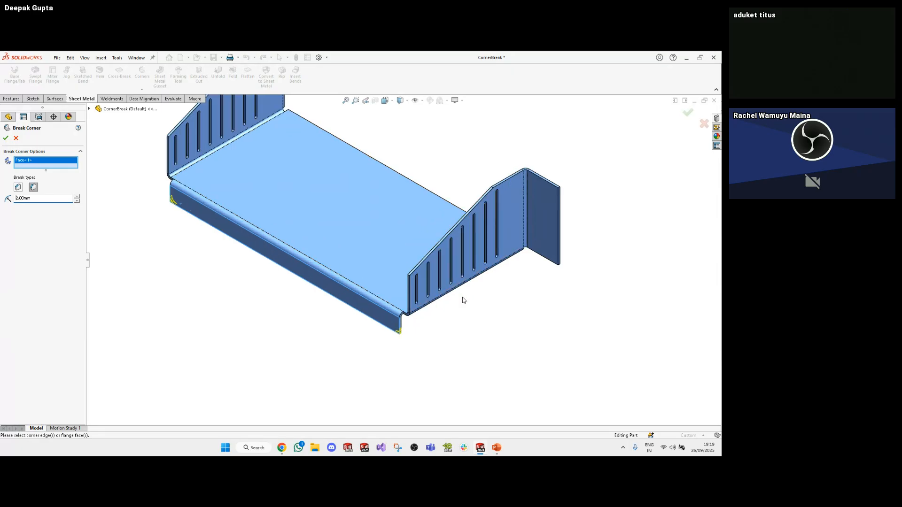
pyautogui.scroll(-1, 463, 300)
pyautogui.scroll(2, 389, 328)
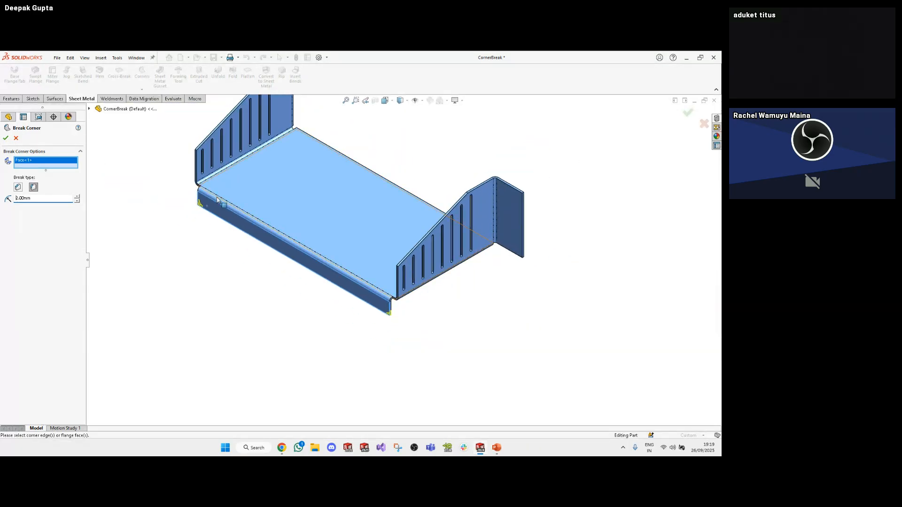
# Add the faces of both rear end flanges, finish the Break Corner feature and inspect the rounded corners
pyautogui.click(505, 202)
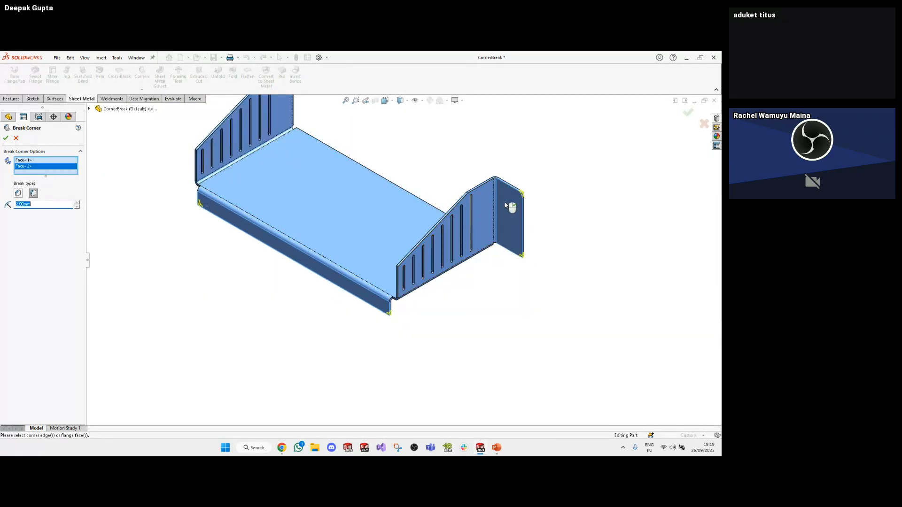
pyautogui.scroll(2, 352, 154)
pyautogui.scroll(-2, 330, 135)
pyautogui.click(320, 121)
pyautogui.press('Return')
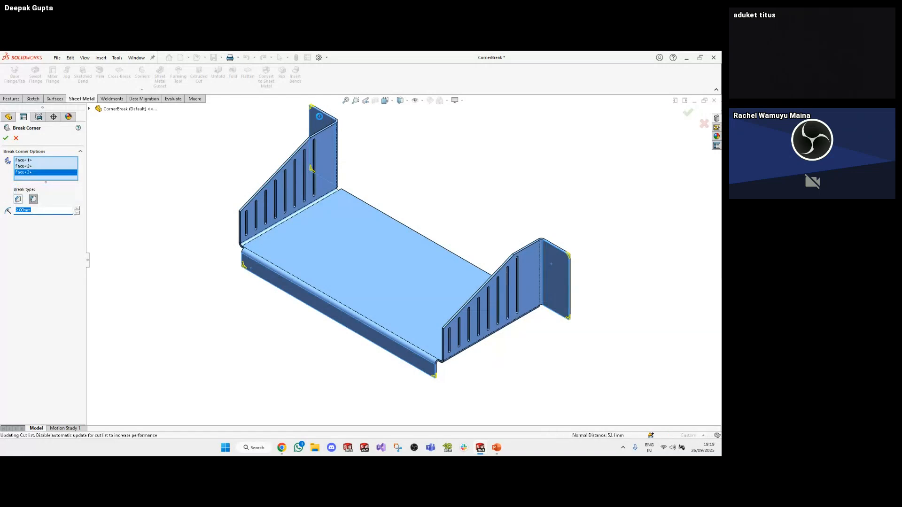
pyautogui.scroll(-5, 578, 300)
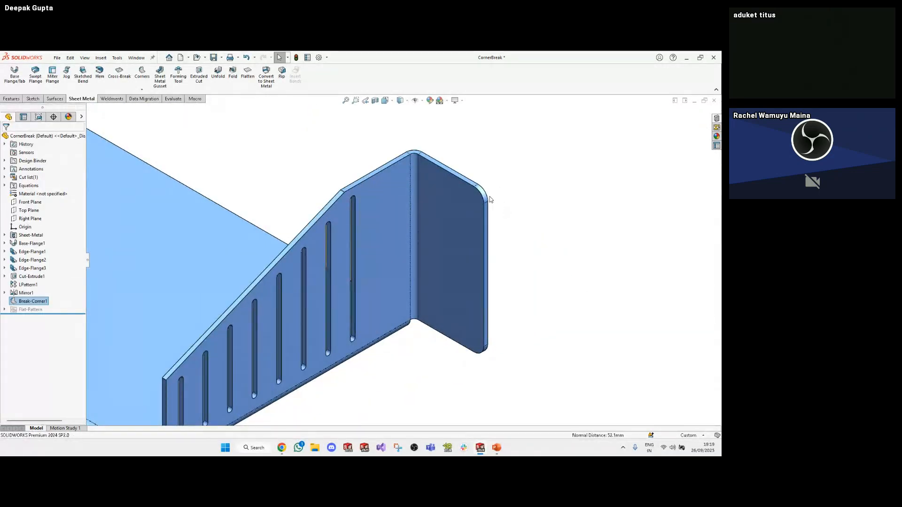
pyautogui.scroll(5, 498, 236)
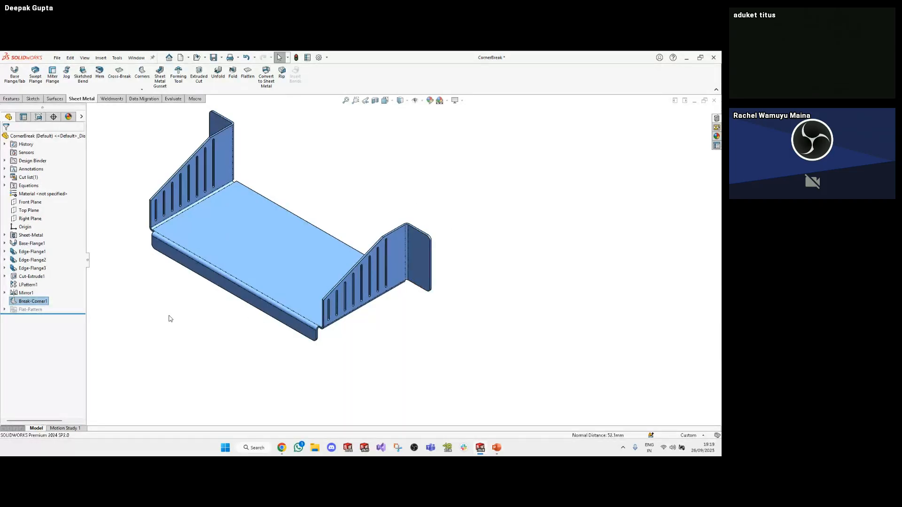
# Open the CornerTrim part from the slide and inspect the opening at its front mitred flange corner
pyautogui.click(139, 330)
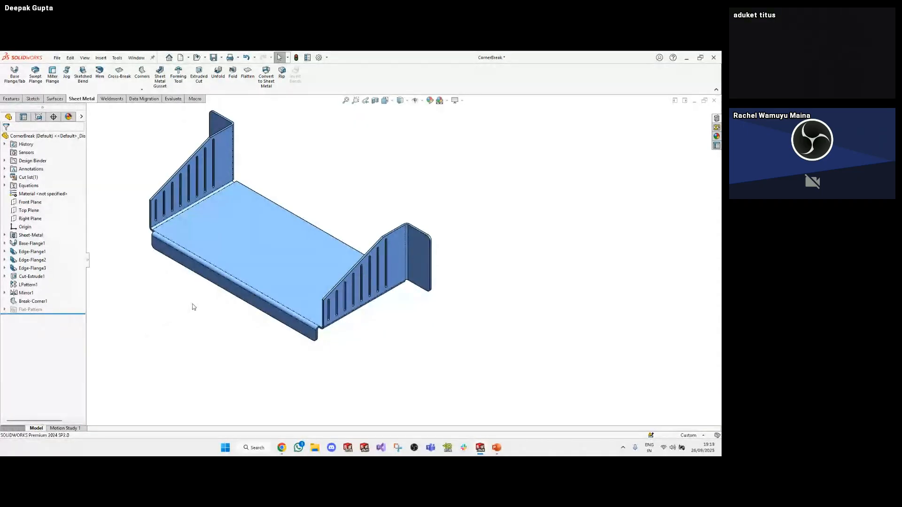
pyautogui.hotkey('alt', 'Tab')
pyautogui.click(517, 234)
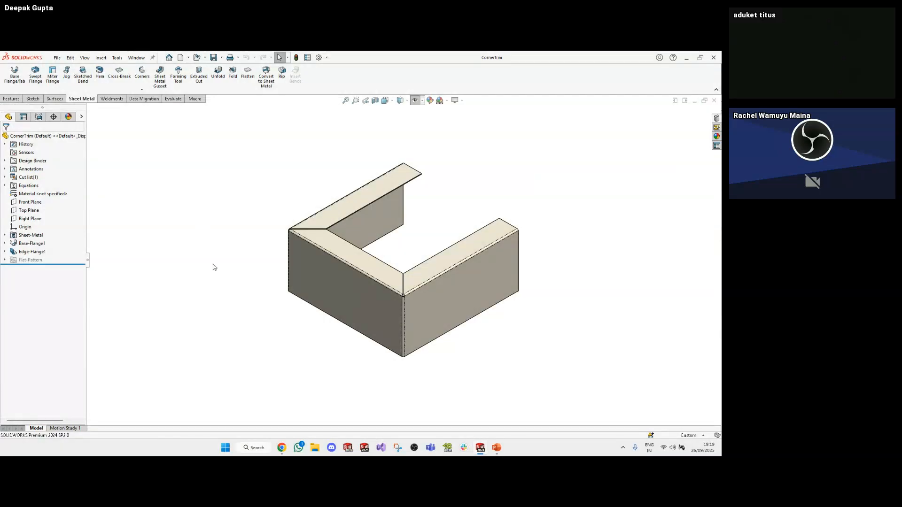
pyautogui.moveTo(345, 274)
pyautogui.mouseDown(button='middle')
pyautogui.moveTo(380, 136)
pyautogui.moveTo(371, 177)
pyautogui.moveTo(219, 280)
pyautogui.moveTo(337, 244)
pyautogui.moveTo(357, 155)
pyautogui.moveTo(420, 200)
pyautogui.moveTo(359, 269)
pyautogui.mouseUp(button='middle')
pyautogui.scroll(-5, 296, 215)
pyautogui.scroll(-5, 352, 270)
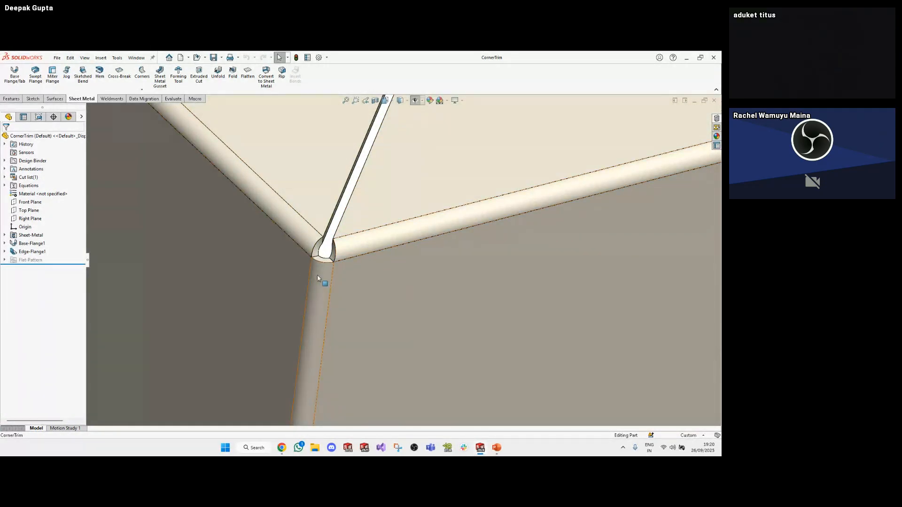
pyautogui.press('f')
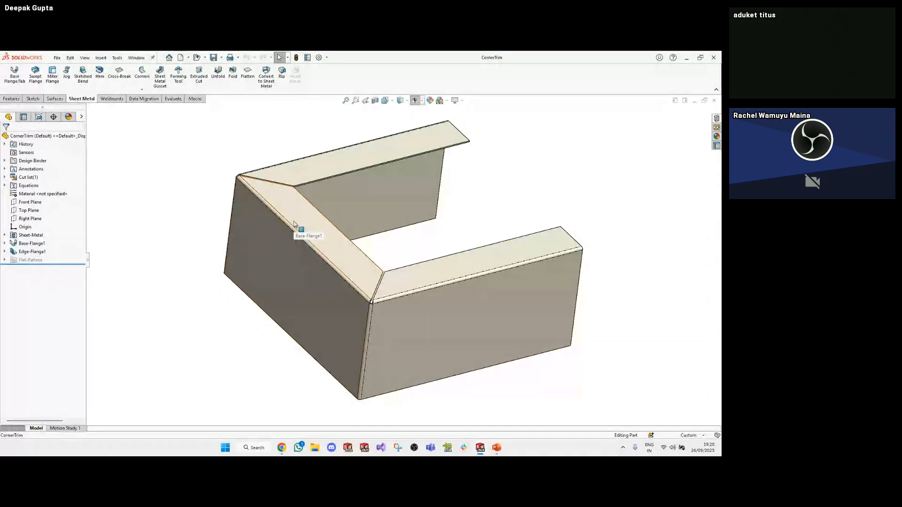
pyautogui.hotkey('ctrl', '7')
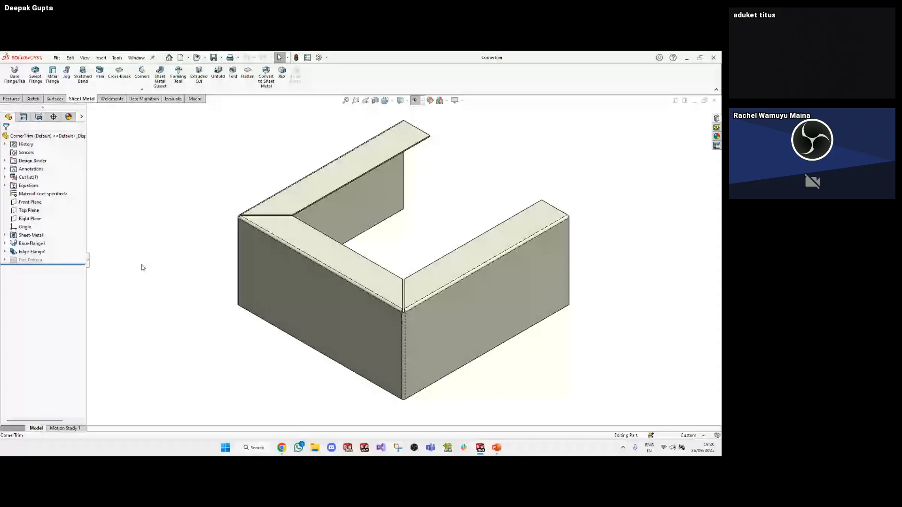
# Flatten the CornerTrim part and view its flat pattern face-on
pyautogui.click(251, 79)
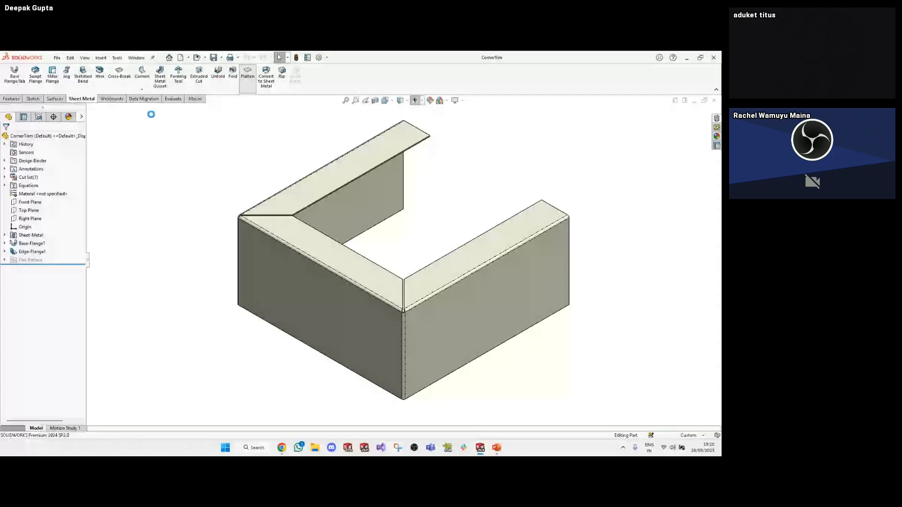
pyautogui.click(358, 323)
pyautogui.click(367, 286)
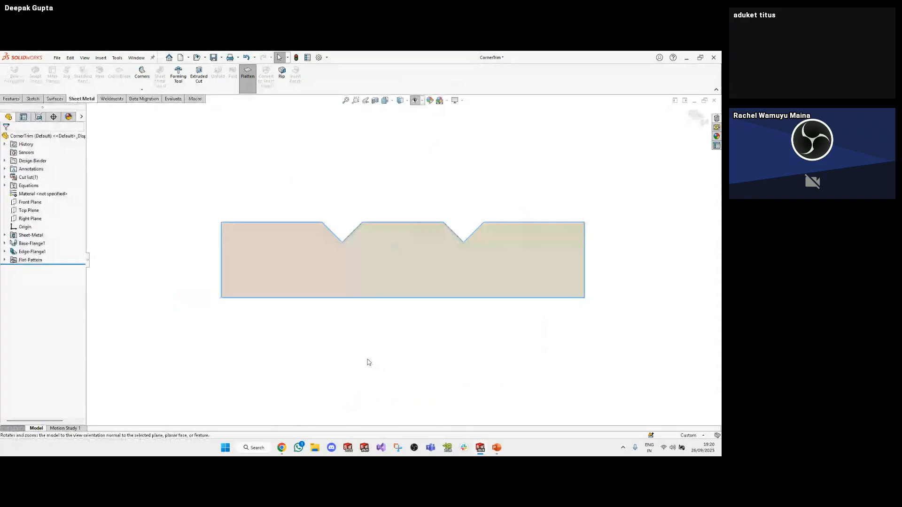
pyautogui.click(369, 362)
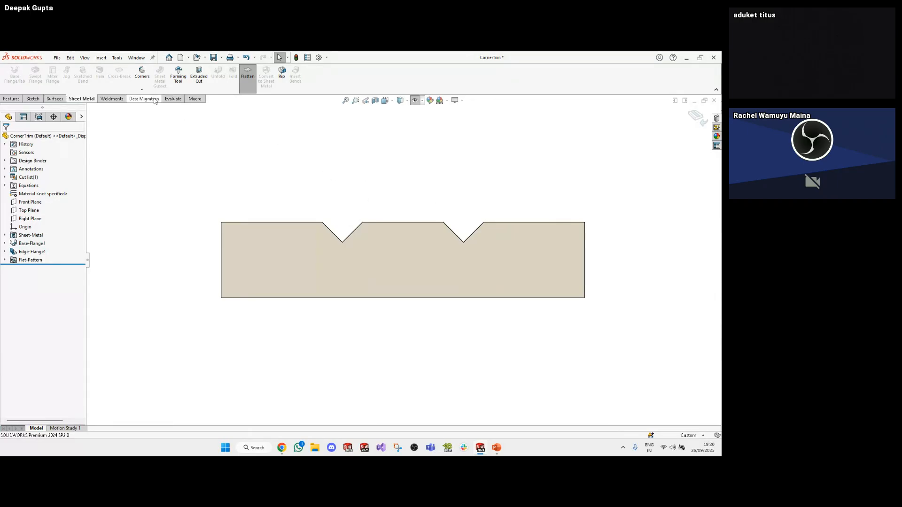
# Start a Corner-Trim on the flat pattern, collect all corners for relief and check the previews at both notches
pyautogui.click(142, 88)
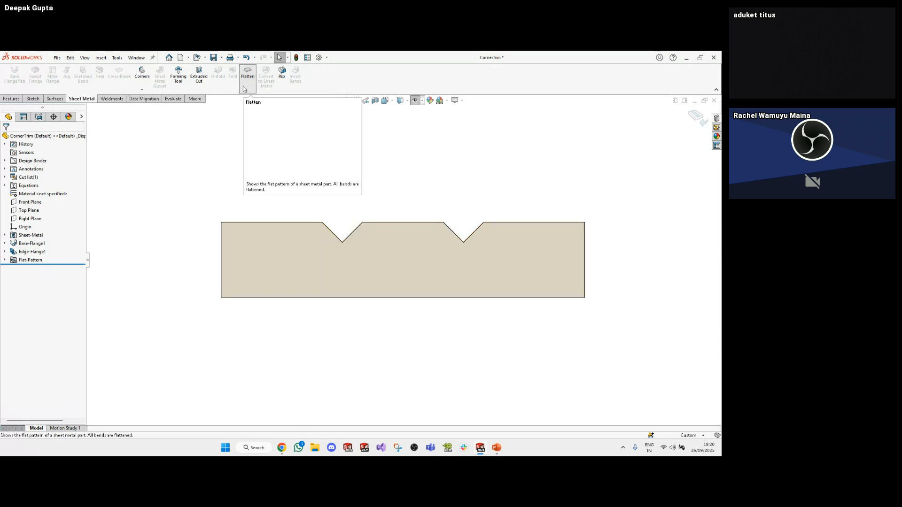
pyautogui.click(141, 89)
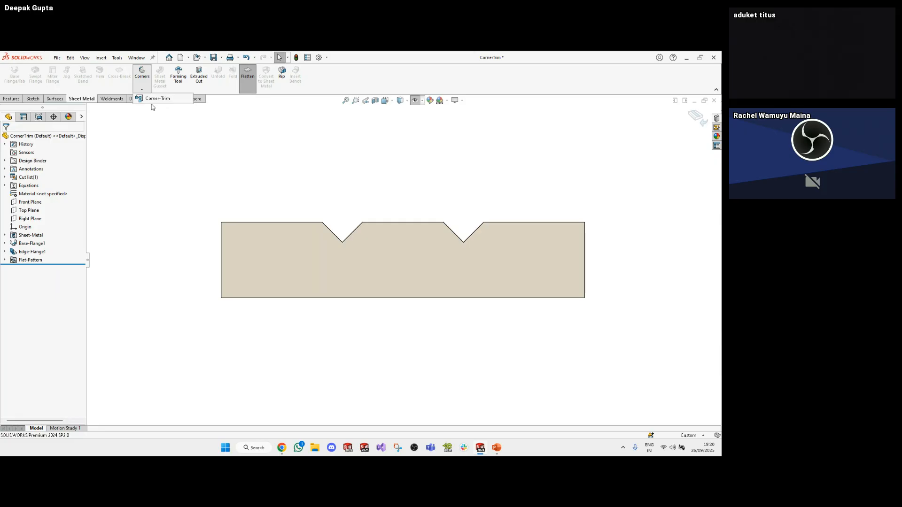
pyautogui.click(155, 99)
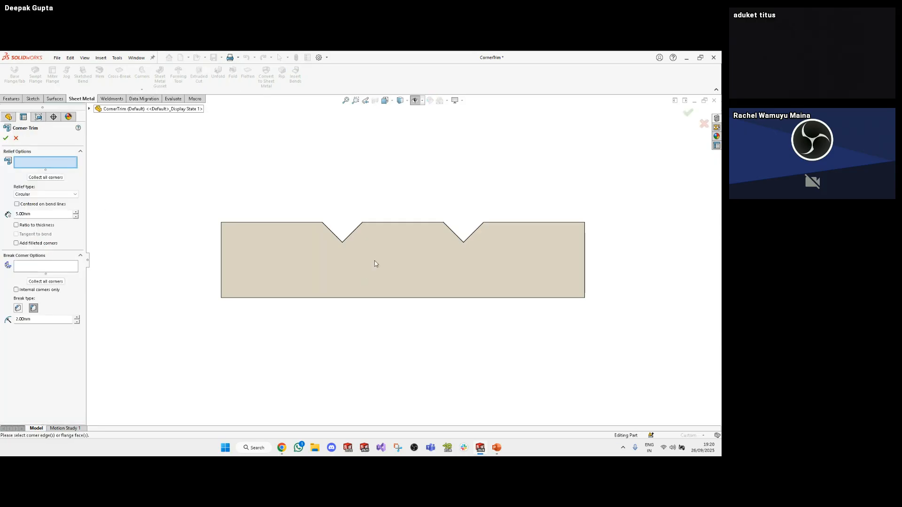
pyautogui.click(58, 177)
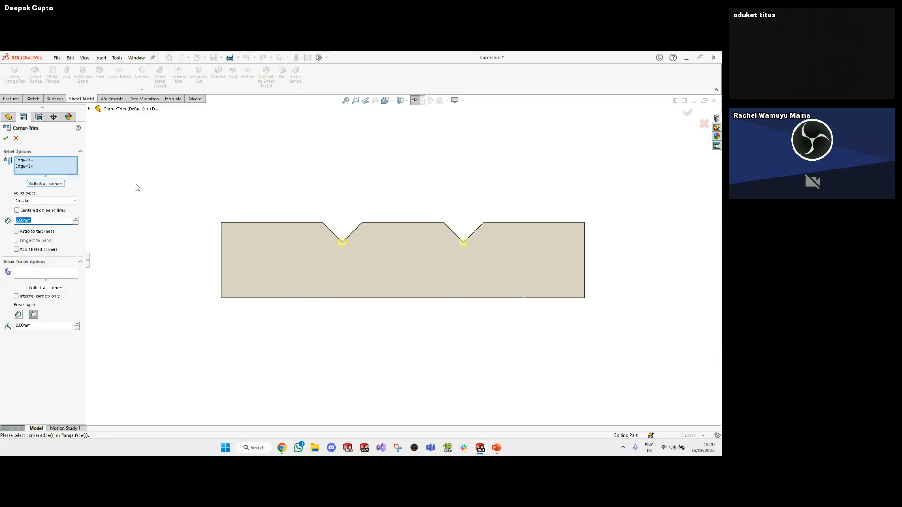
pyautogui.scroll(-3, 464, 246)
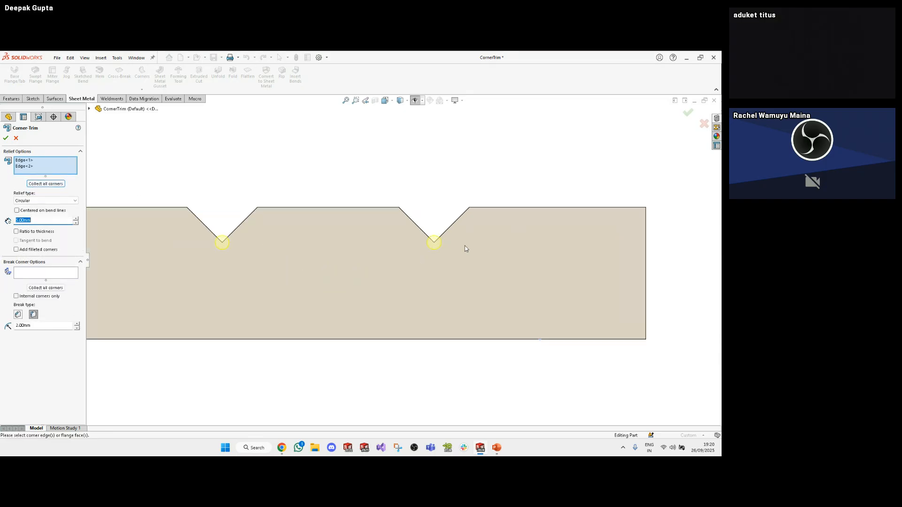
pyautogui.scroll(1, 301, 266)
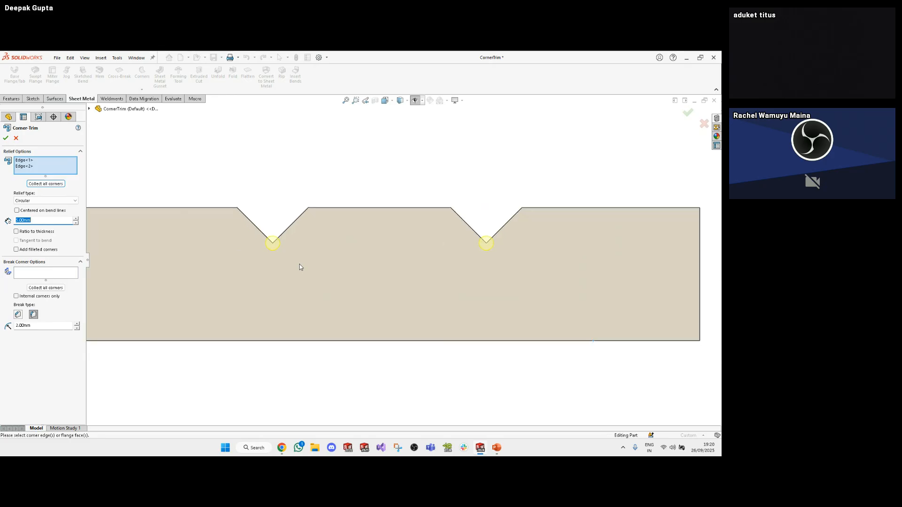
# Set the corner relief type to Square and center the reliefs on the bend lines
pyautogui.click(49, 201)
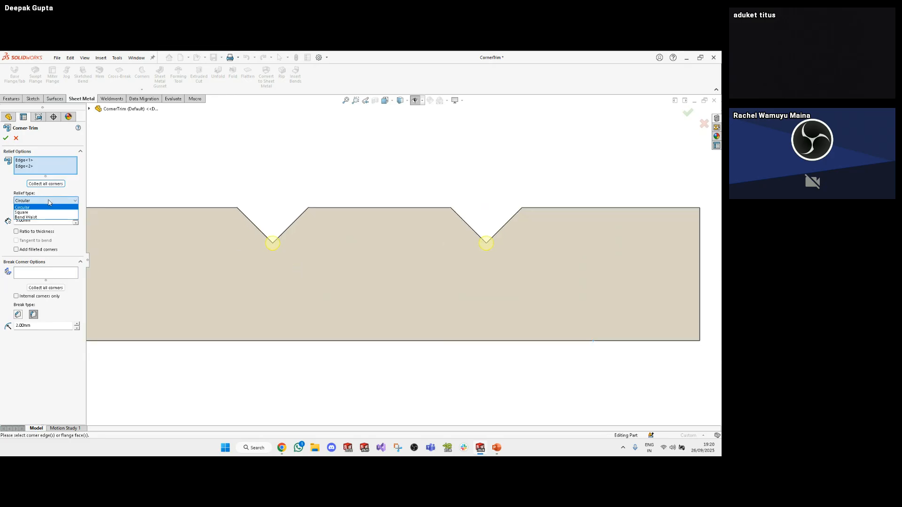
pyautogui.click(45, 213)
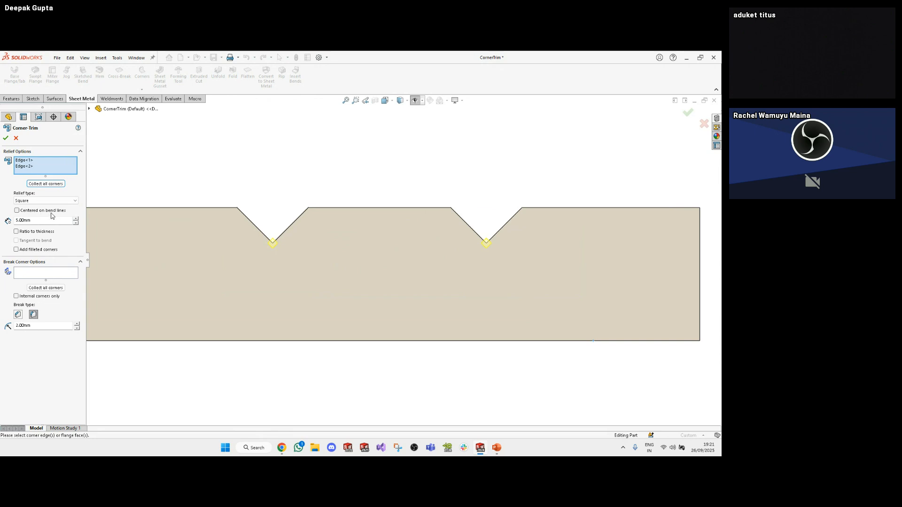
pyautogui.click(52, 211)
# Try the Ratio to thickness and Tangent to bend options for the square relief
pyautogui.click(40, 231)
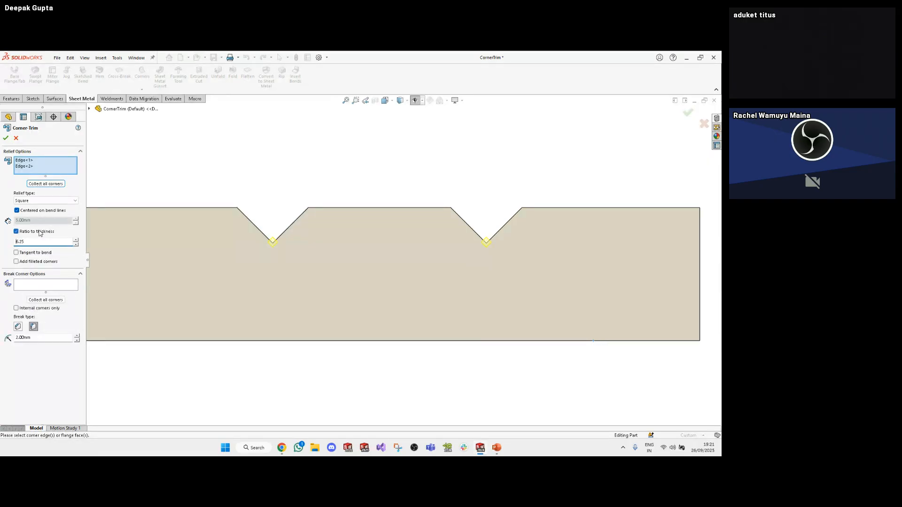
pyautogui.click(40, 232)
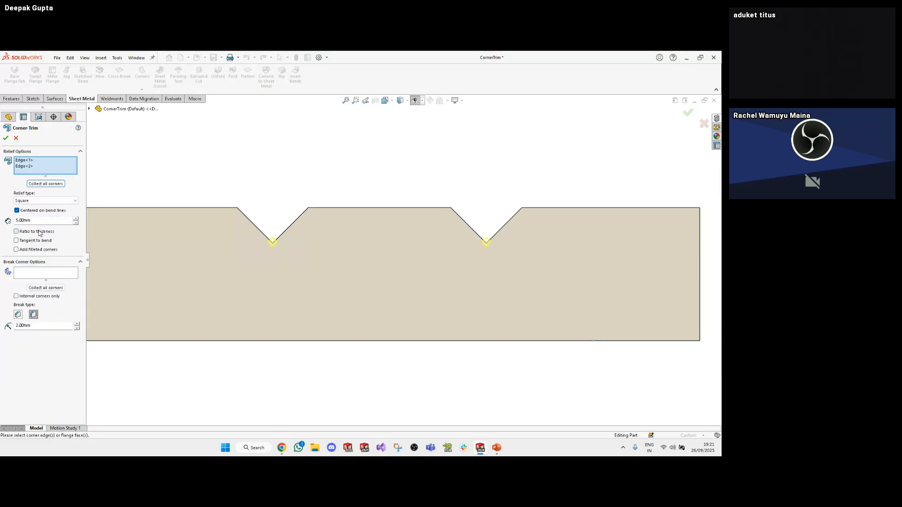
pyautogui.click(43, 241)
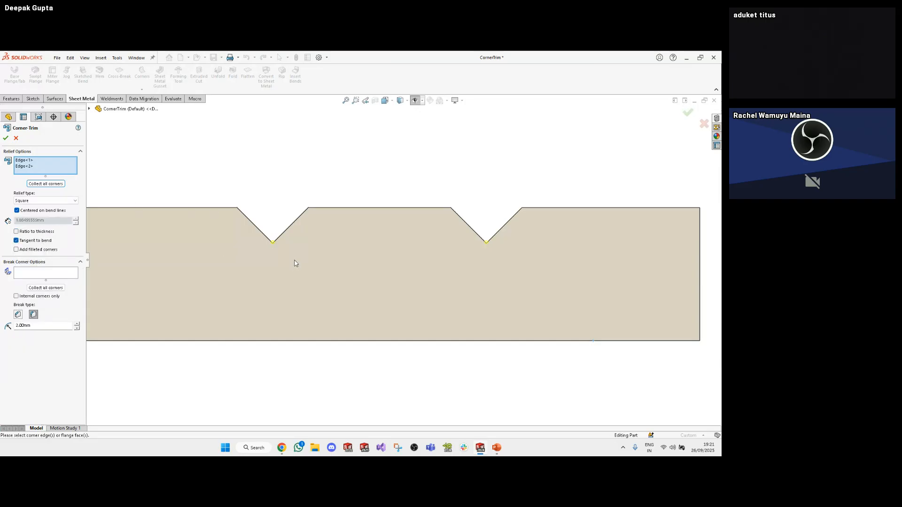
pyautogui.click(51, 242)
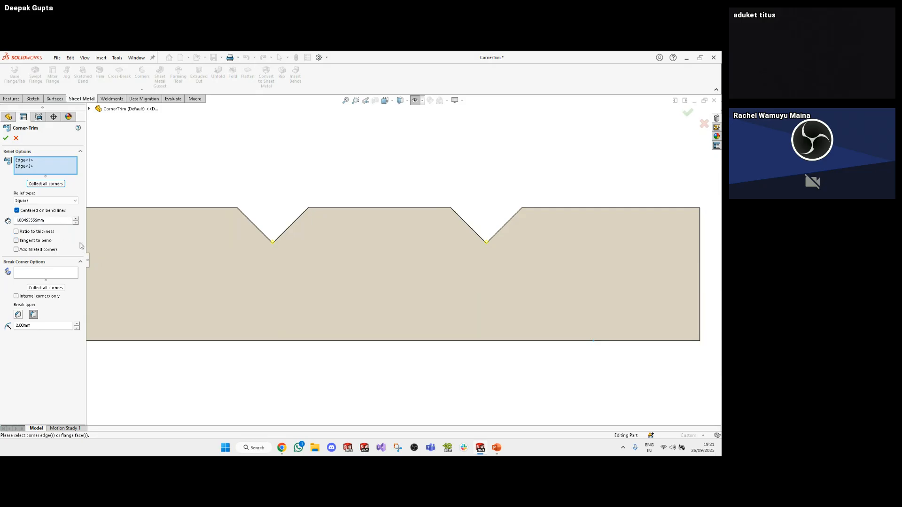
# Add filleted corners to the square reliefs and set the relief size to 5 mm
pyautogui.click(46, 251)
pyautogui.doubleClick(56, 224)
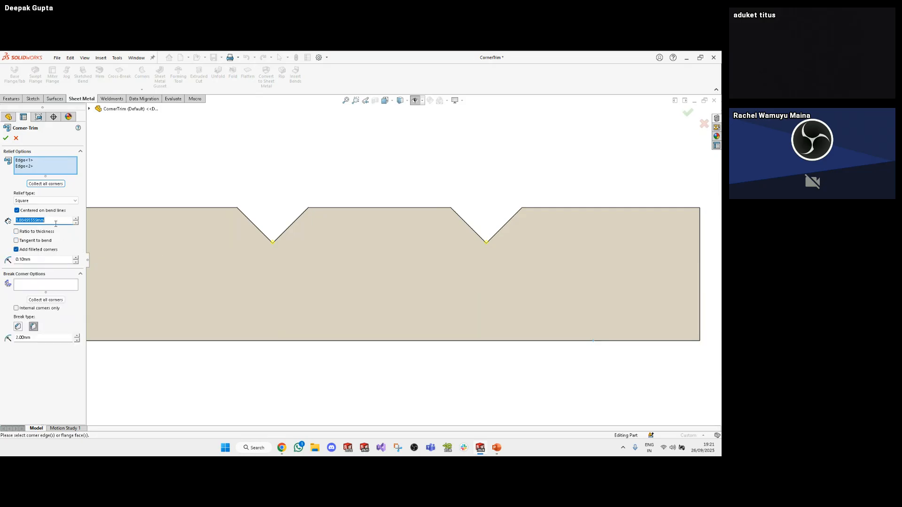
pyautogui.write('5')
pyautogui.press('Return')
pyautogui.scroll(3, 280, 243)
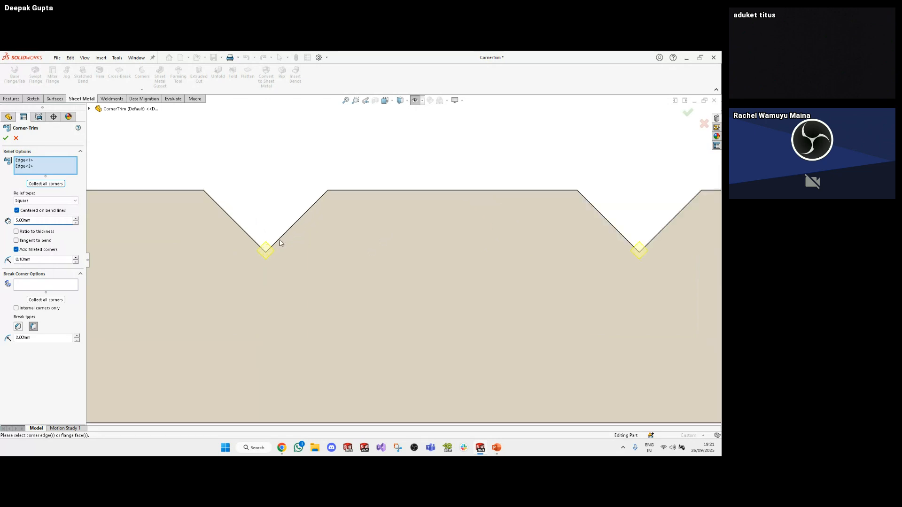
pyautogui.scroll(4, 280, 243)
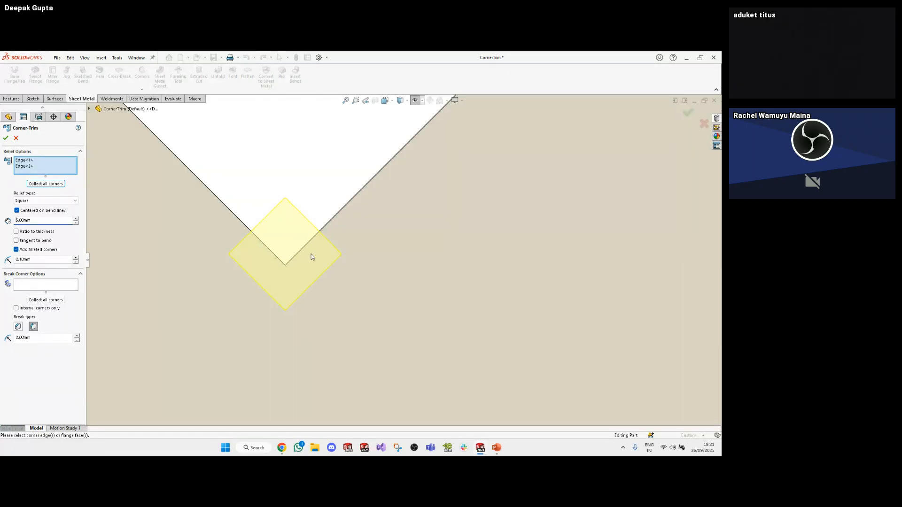
# Set the relief's fillet radius to 0.2 mm, finish the Corner-Trim and inspect the rounded notch corners
pyautogui.doubleClick(39, 260)
pyautogui.write('.2')
pyautogui.press('Return')
pyautogui.click(6, 137)
pyautogui.scroll(-2, 323, 277)
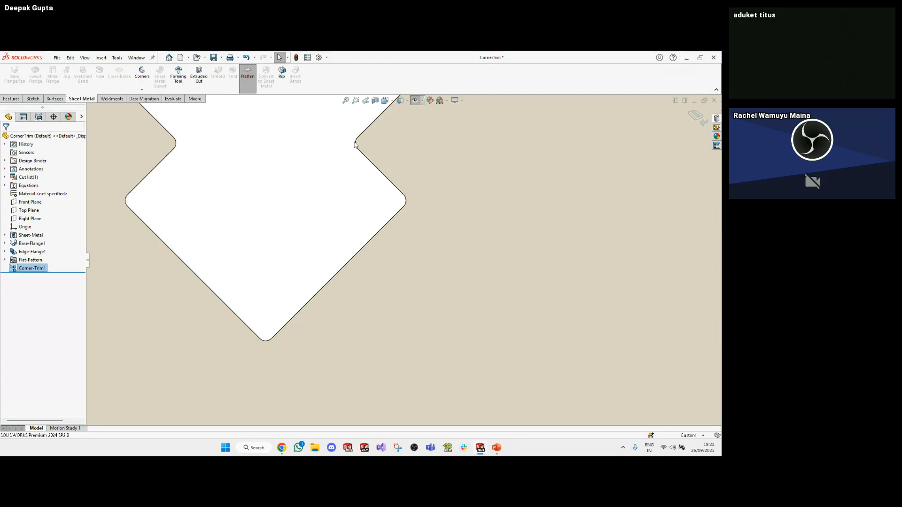
pyautogui.scroll(10, 357, 165)
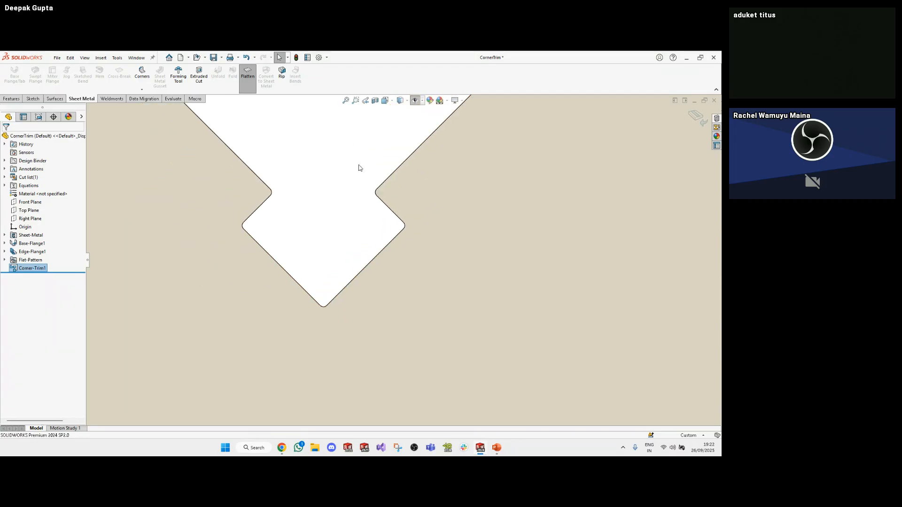
pyautogui.scroll(-3, 470, 249)
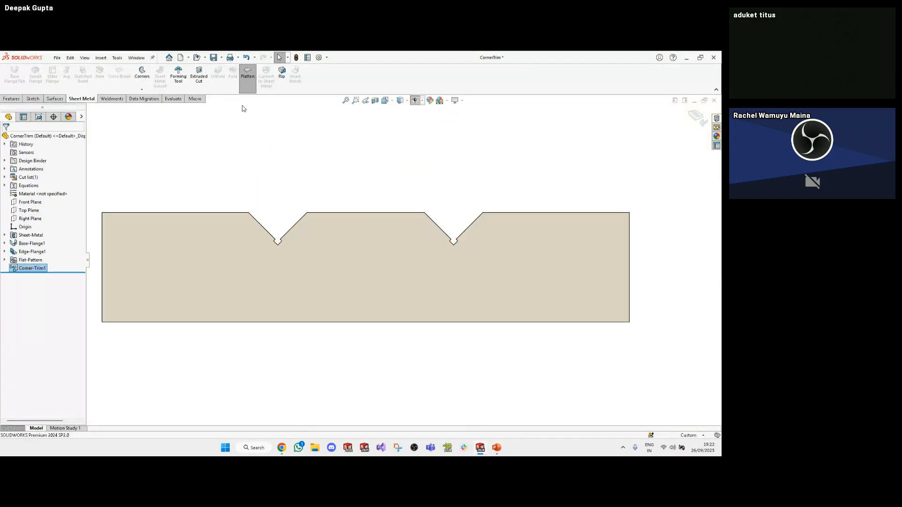
# Return the CornerTrim part to its folded state and view the whole part at an angle
pyautogui.click(248, 84)
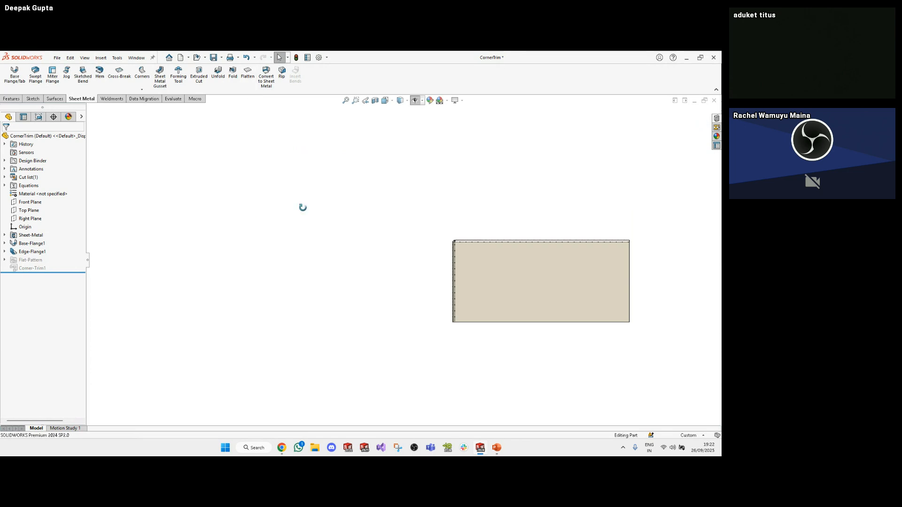
pyautogui.moveTo(374, 323)
pyautogui.mouseDown(button='middle')
pyautogui.moveTo(369, 299)
pyautogui.moveTo(368, 328)
pyautogui.mouseUp(button='middle')
pyautogui.press('f')
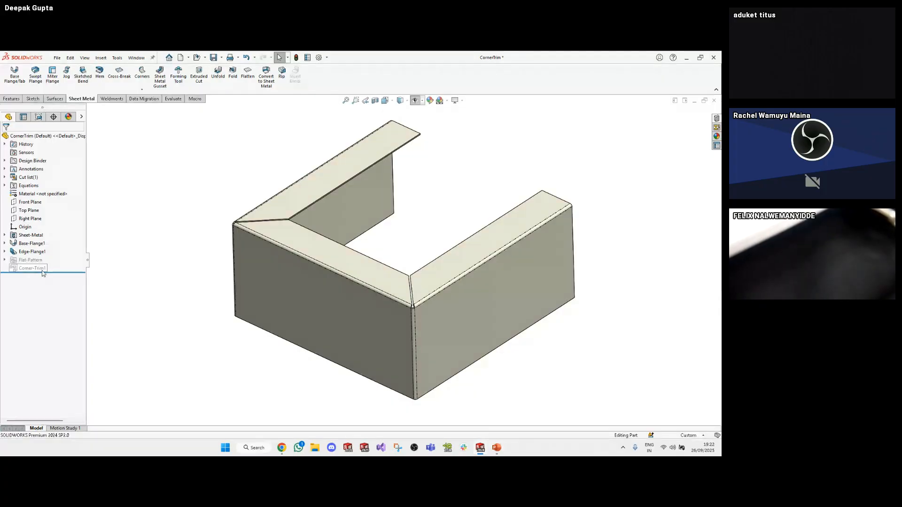
# Open the CornerRelief part from the Corner – Break, Trim & Relief slide and inspect the gaps where its flanges meet
pyautogui.hotkey('alt', 'Tab')
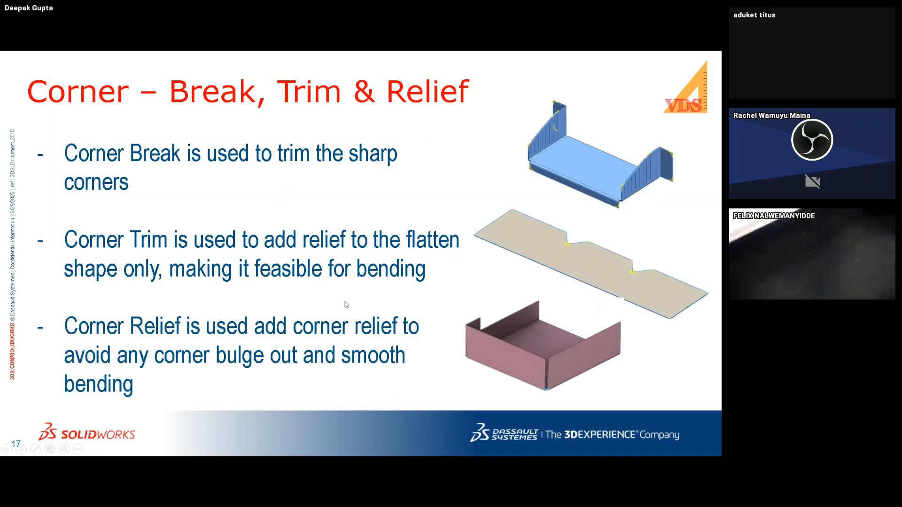
pyautogui.click(503, 336)
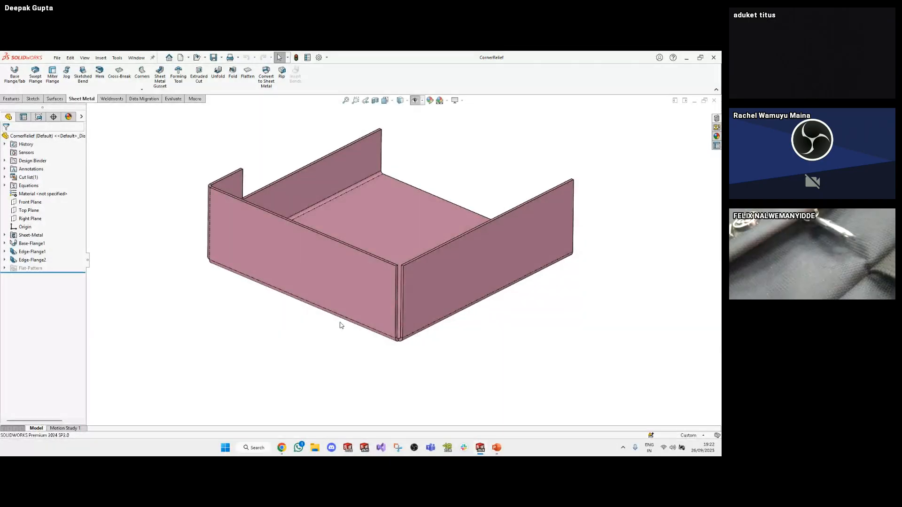
pyautogui.moveTo(306, 331); pyautogui.dragTo(222, 309, button='middle')
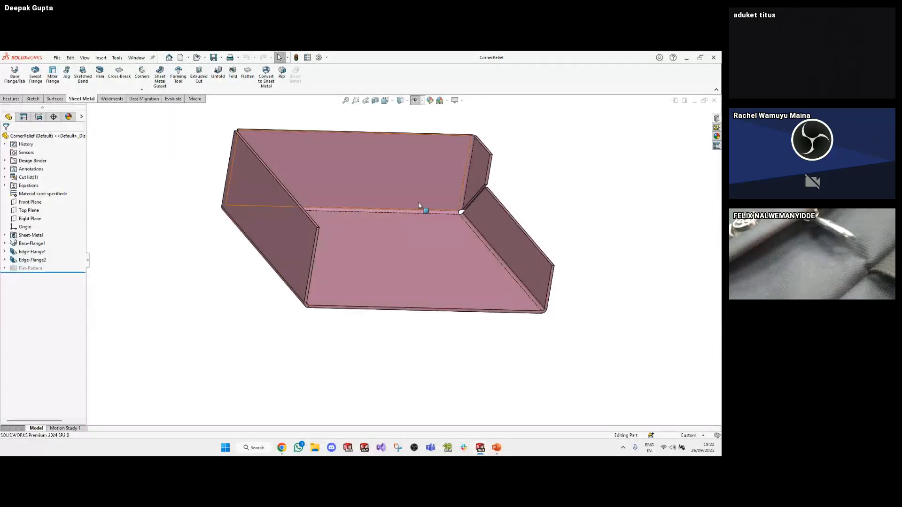
pyautogui.scroll(5, 465, 206)
pyautogui.scroll(-5, 467, 212)
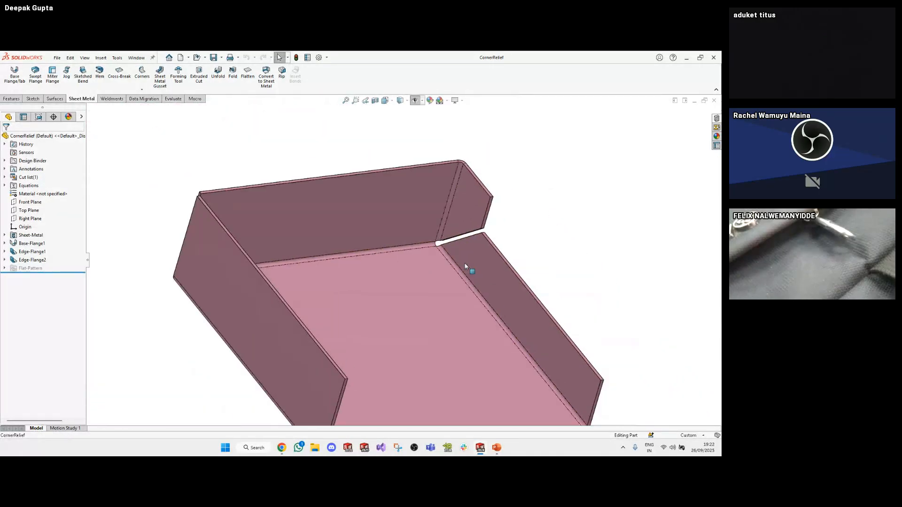
pyautogui.moveTo(469, 258); pyautogui.dragTo(162, 249, button='middle')
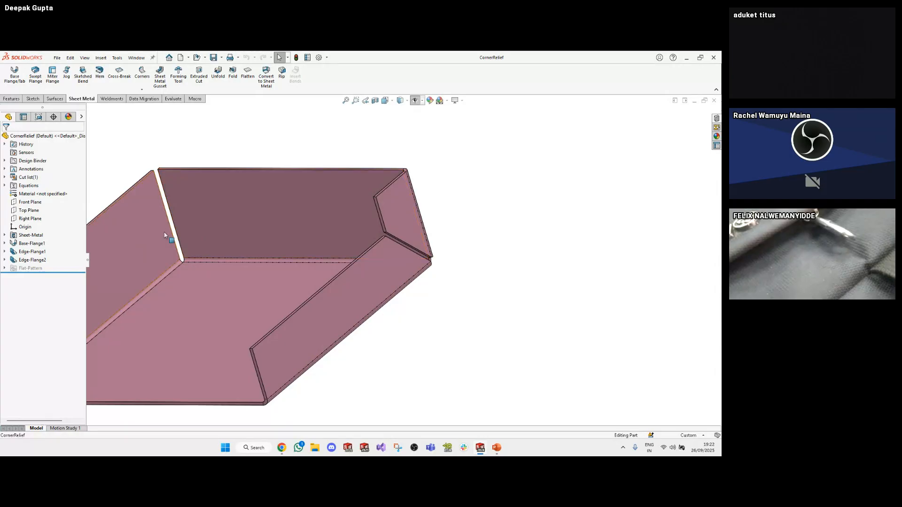
pyautogui.moveTo(318, 230); pyautogui.dragTo(190, 213, button='middle')
pyautogui.scroll(-5, 207, 221)
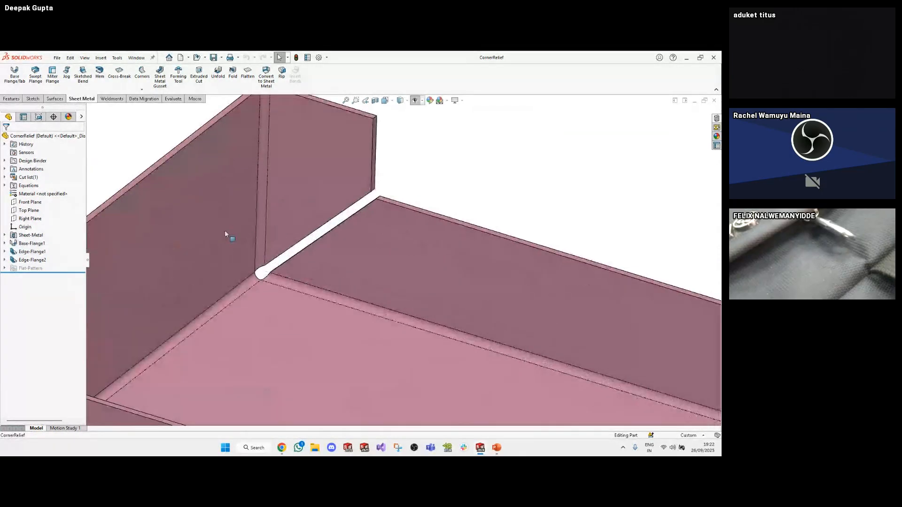
pyautogui.scroll(5, 273, 264)
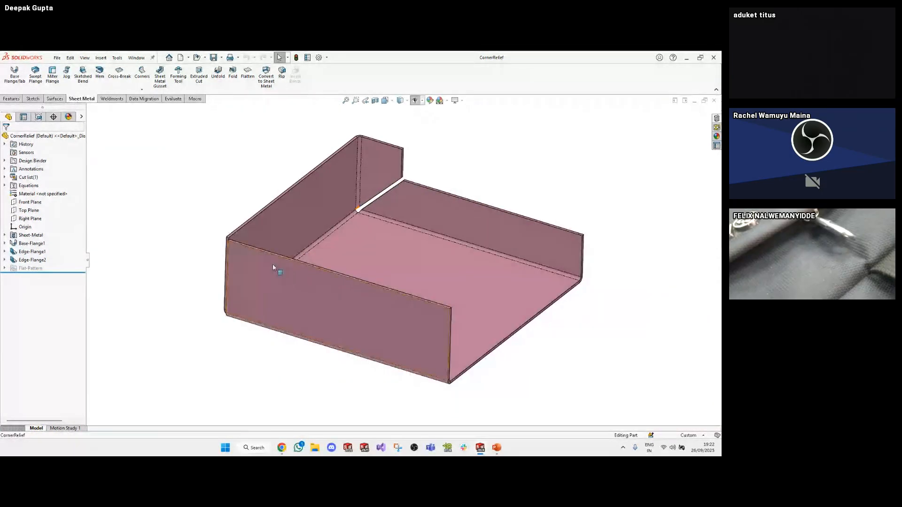
# Start a Corner Relief with the 2 Bend Corner type and collect all corners of the sheet metal body
pyautogui.moveTo(272, 264); pyautogui.dragTo(364, 264, button='middle')
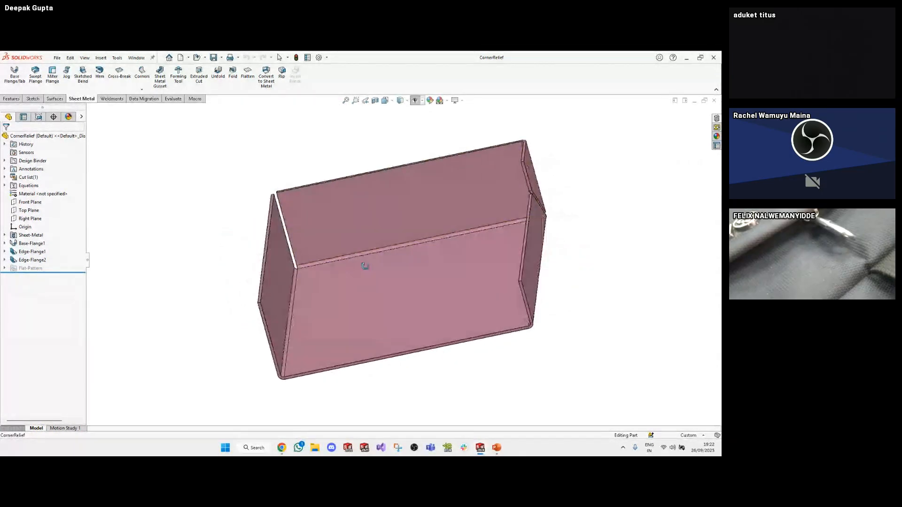
pyautogui.click(142, 90)
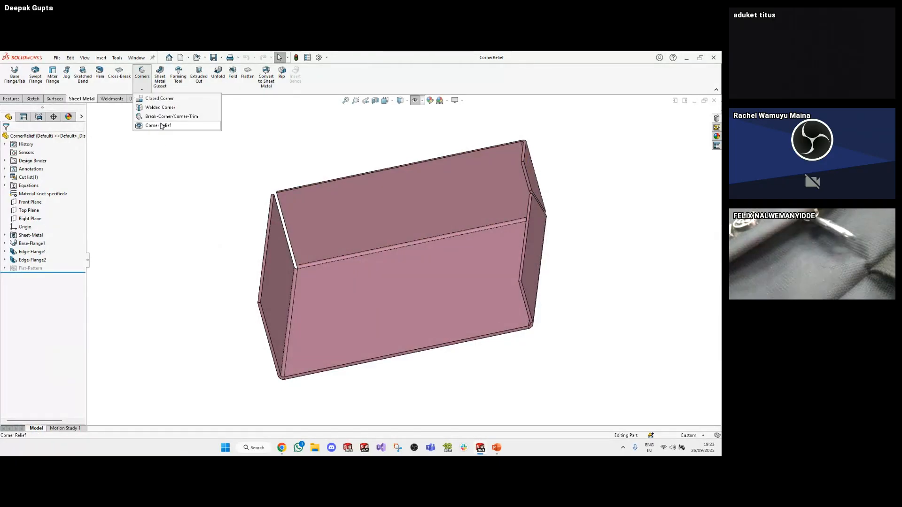
pyautogui.click(161, 126)
pyautogui.moveTo(249, 226)
pyautogui.mouseDown(button='middle')
pyautogui.moveTo(294, 207)
pyautogui.moveTo(243, 213)
pyautogui.mouseUp(button='middle')
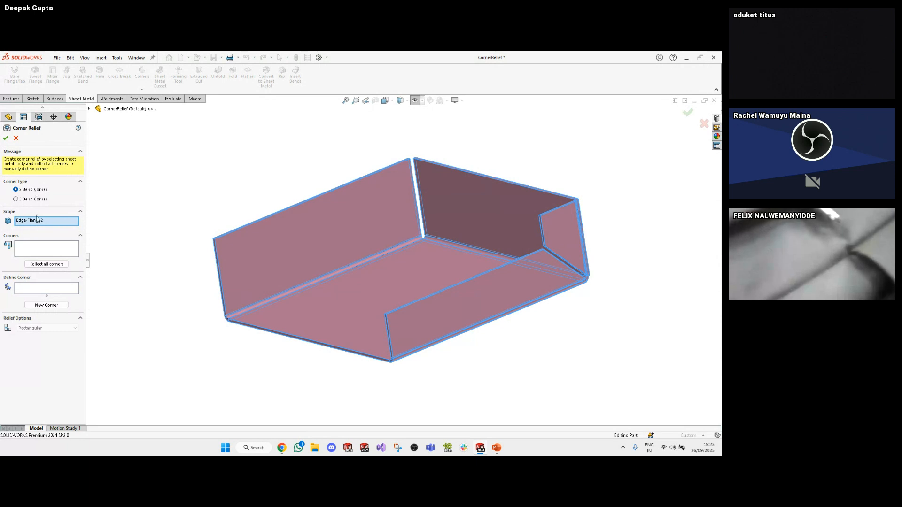
pyautogui.moveTo(336, 274); pyautogui.dragTo(359, 296, button='middle')
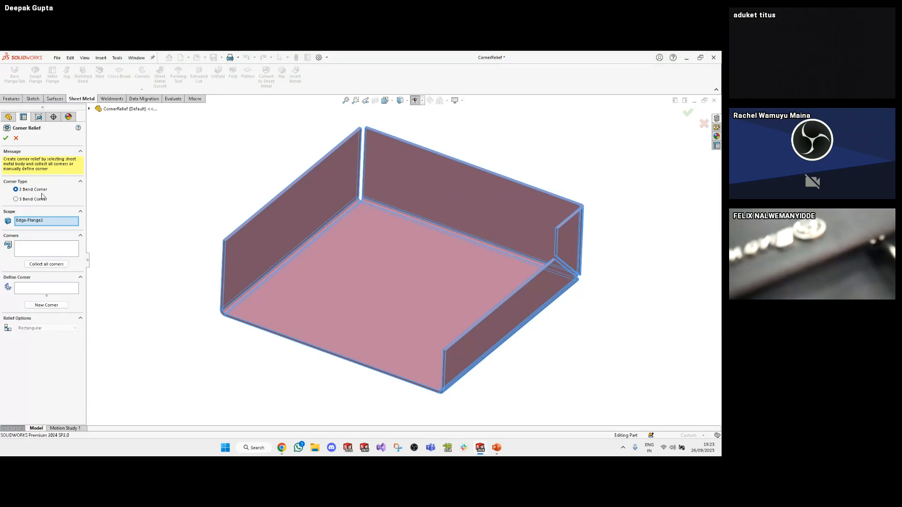
pyautogui.click(45, 264)
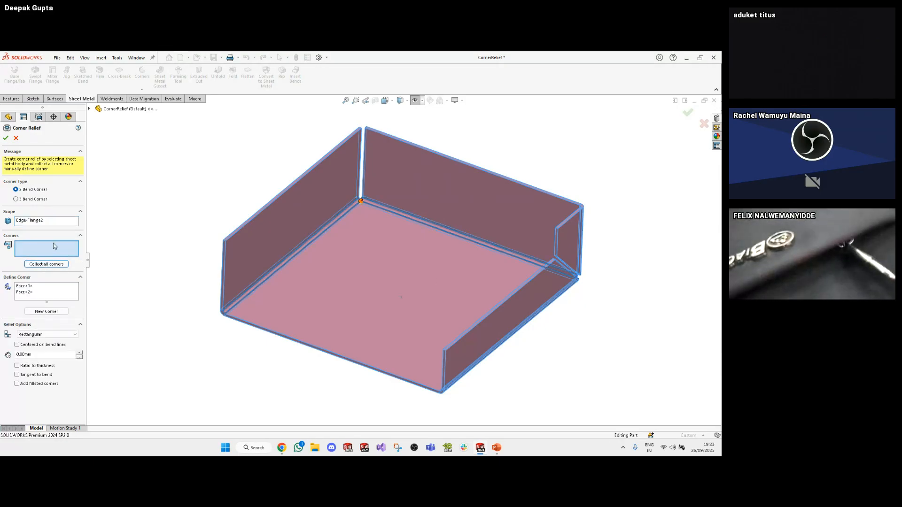
pyautogui.scroll(-8, 358, 202)
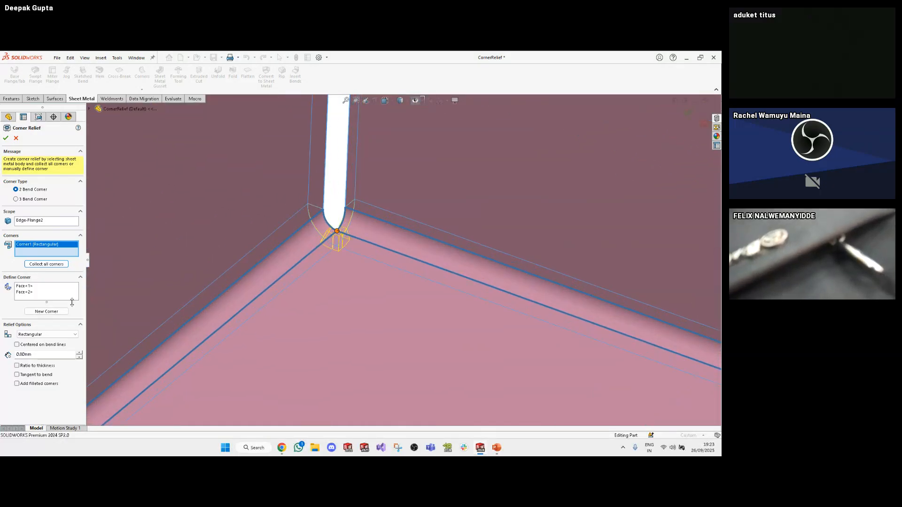
# Preview the Circular and Tear relief shapes on the collected corner and return to Rectangular
pyautogui.click(52, 335)
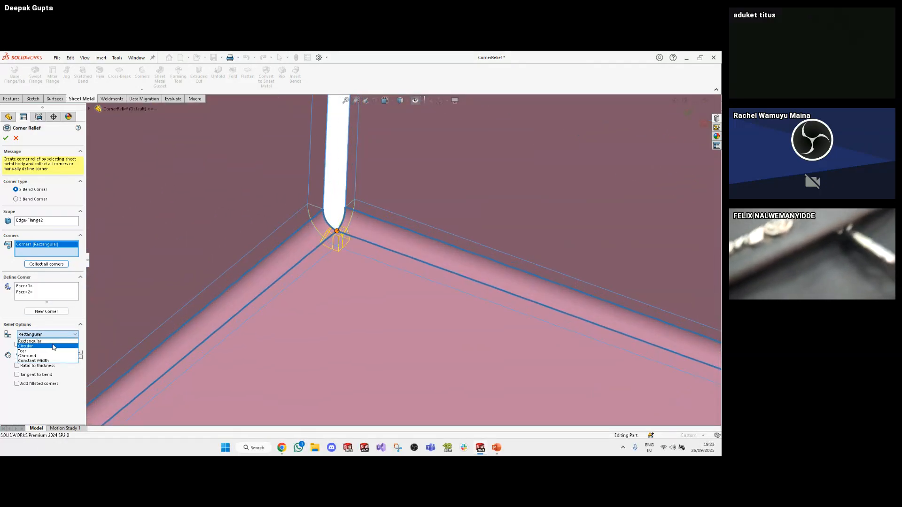
pyautogui.click(53, 346)
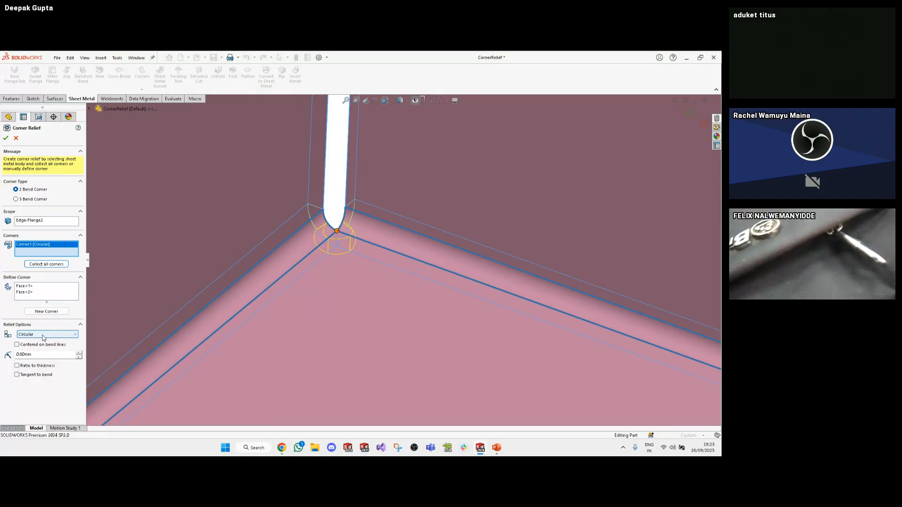
pyautogui.click(45, 335)
pyautogui.click(42, 352)
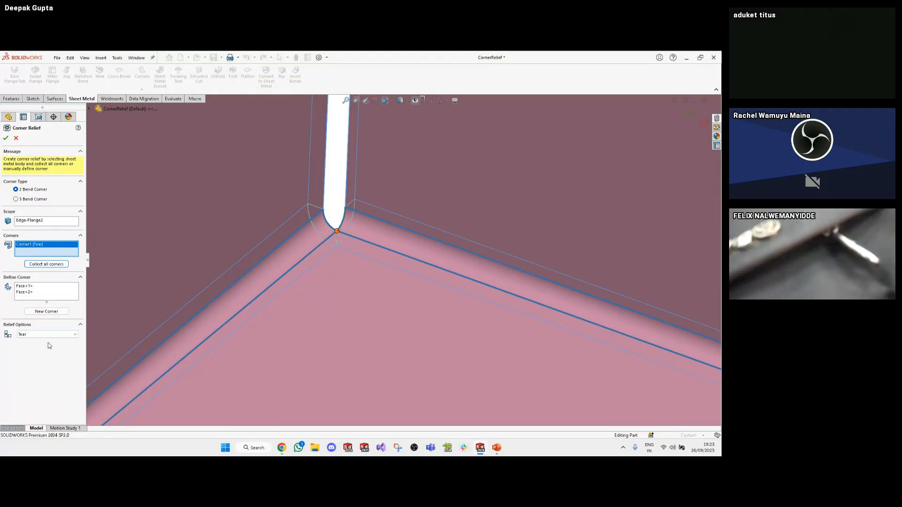
pyautogui.click(43, 335)
pyautogui.click(42, 341)
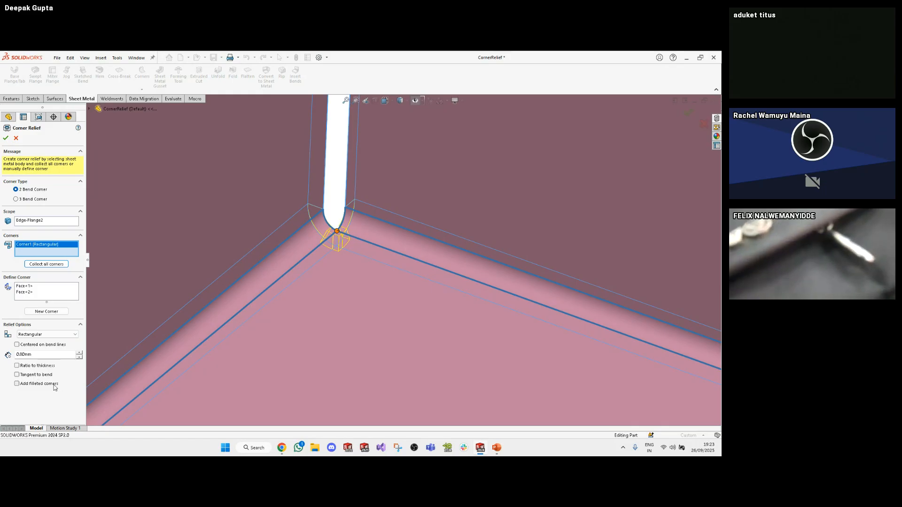
# Center the rectangular relief on the bend lines and set its size to 2 mm
pyautogui.click(37, 346)
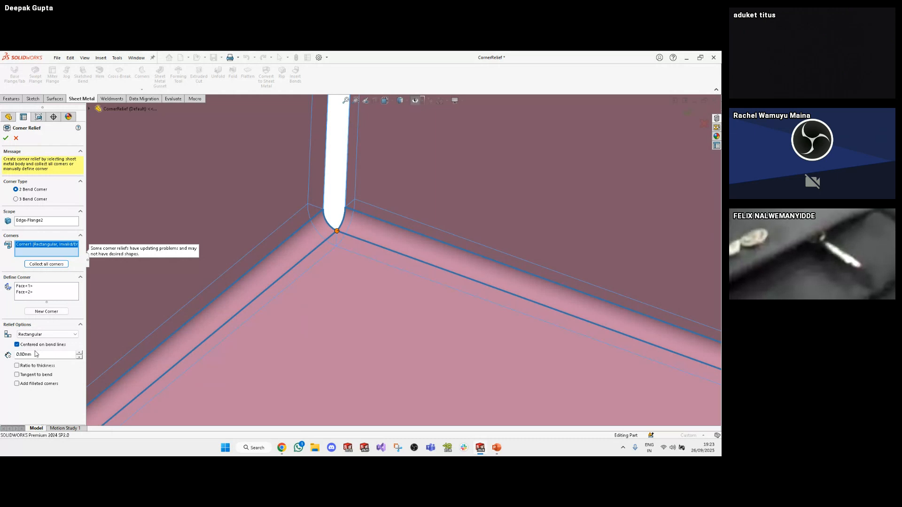
pyautogui.doubleClick(52, 354)
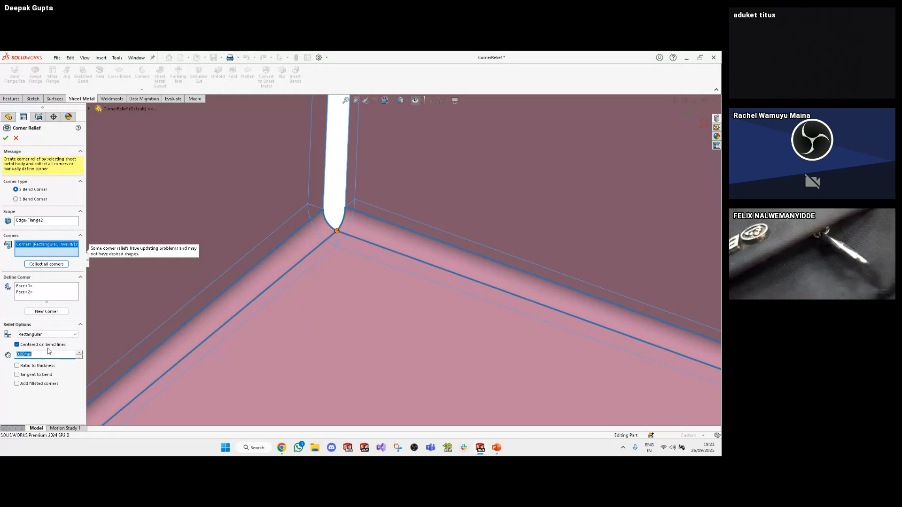
pyautogui.write('2')
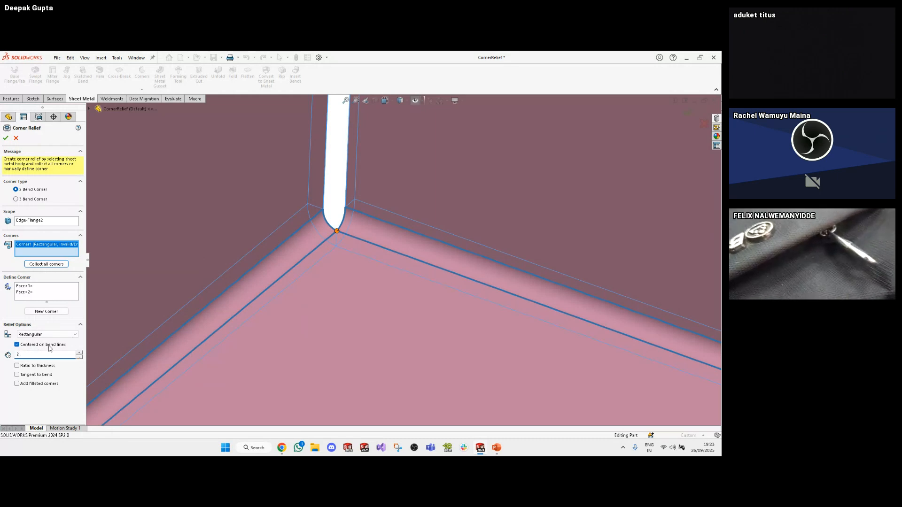
# Try a Circular relief with and without centering on the bend lines, and switch back to Rectangular
pyautogui.click(51, 334)
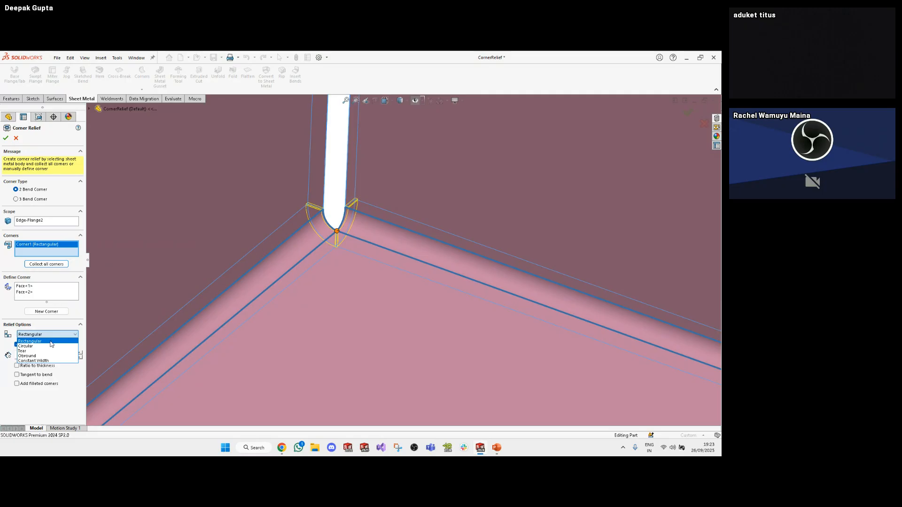
pyautogui.click(49, 346)
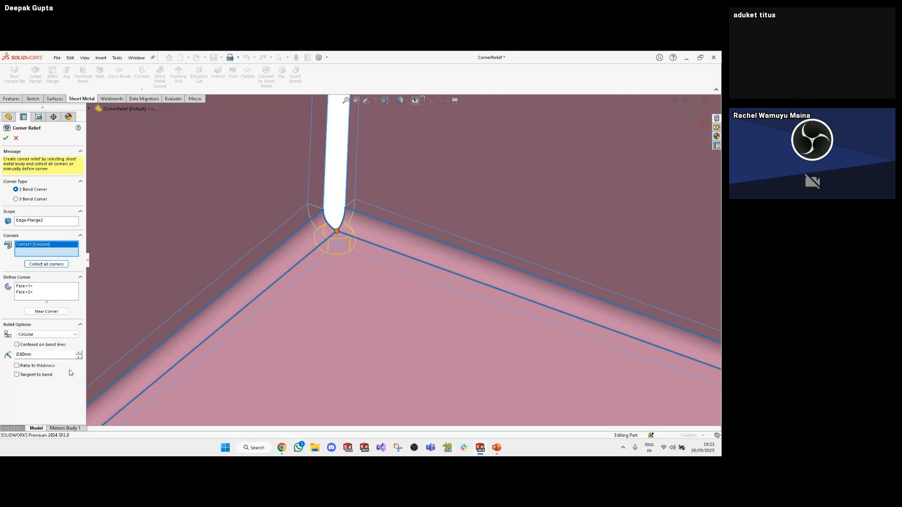
pyautogui.click(46, 347)
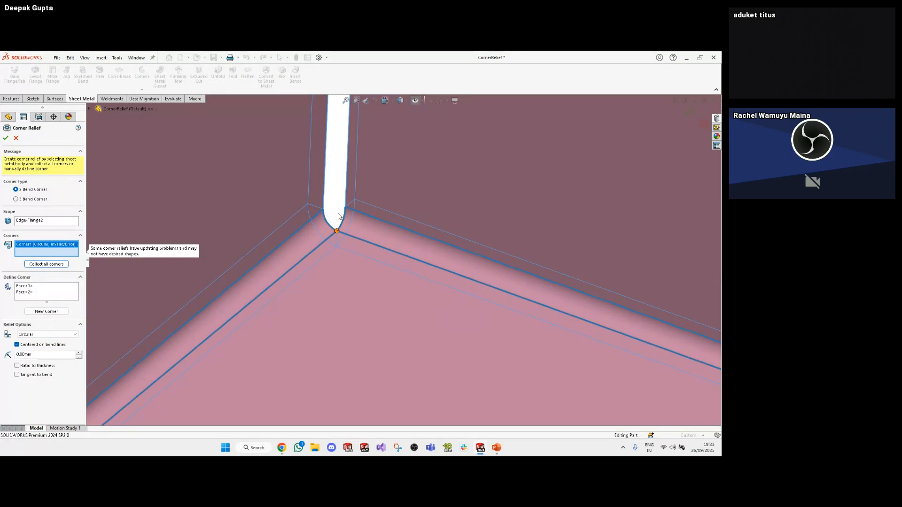
pyautogui.click(36, 346)
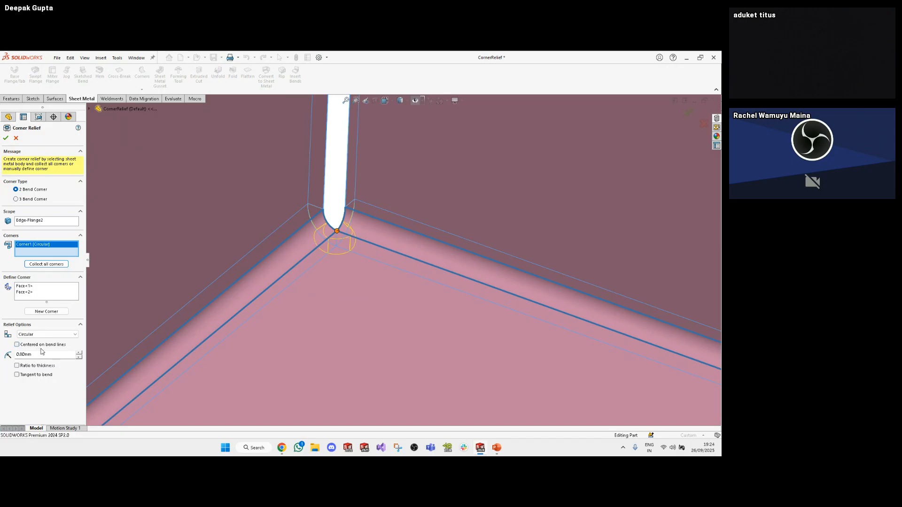
pyautogui.click(73, 335)
pyautogui.click(61, 344)
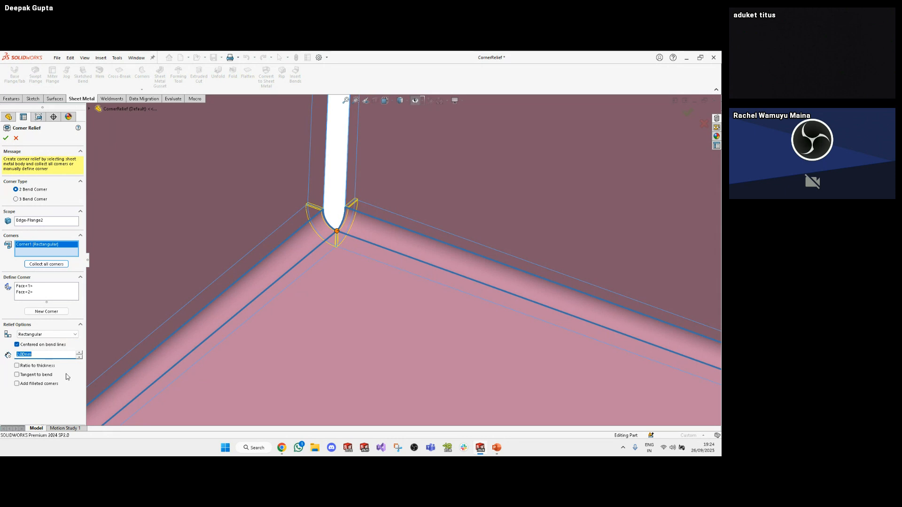
# Add filleted corners to the rectangular relief, finish the Corner Relief and inspect the cut where the flanges meet
pyautogui.click(34, 384)
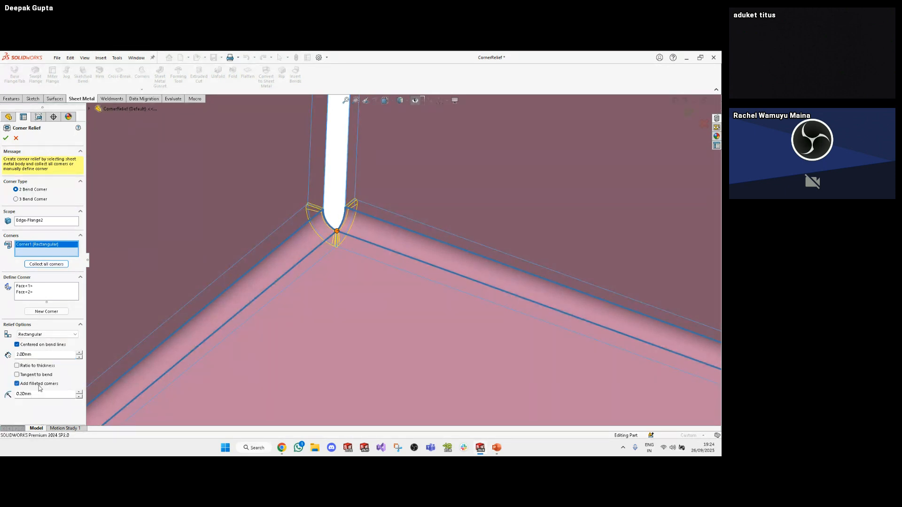
pyautogui.click(5, 138)
pyautogui.scroll(-4, 349, 239)
pyautogui.moveTo(348, 239); pyautogui.dragTo(353, 157, button='middle')
pyautogui.scroll(6, 353, 203)
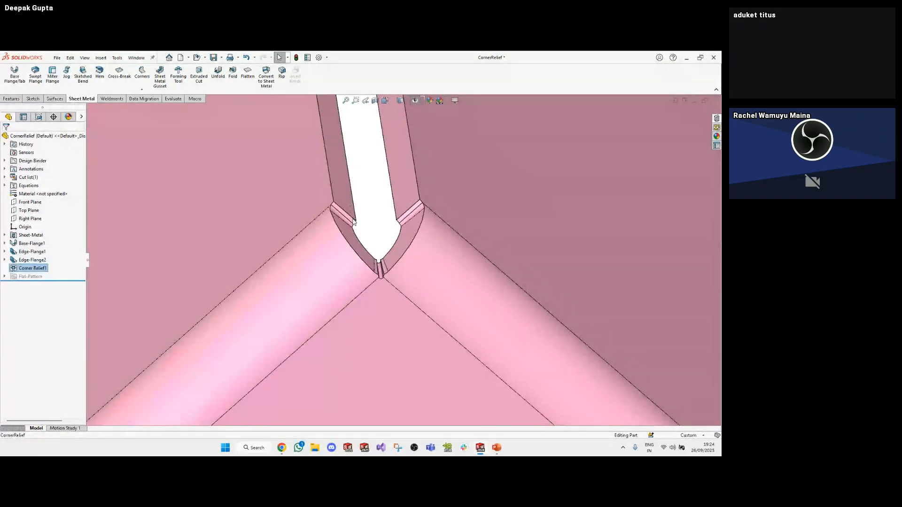
# Flatten the part and inspect the relief cut at the inner corner of the notch
pyautogui.hotkey('ctrl', '7')
pyautogui.click(248, 75)
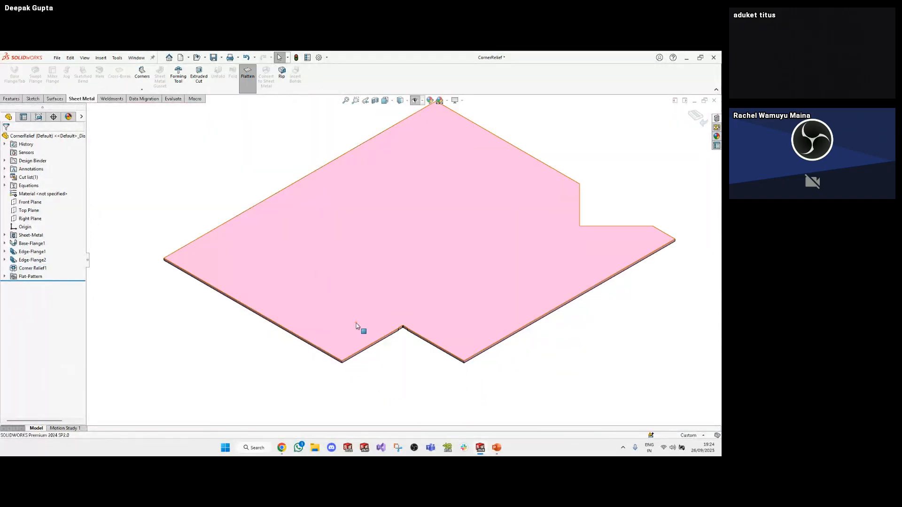
pyautogui.scroll(-13, 416, 328)
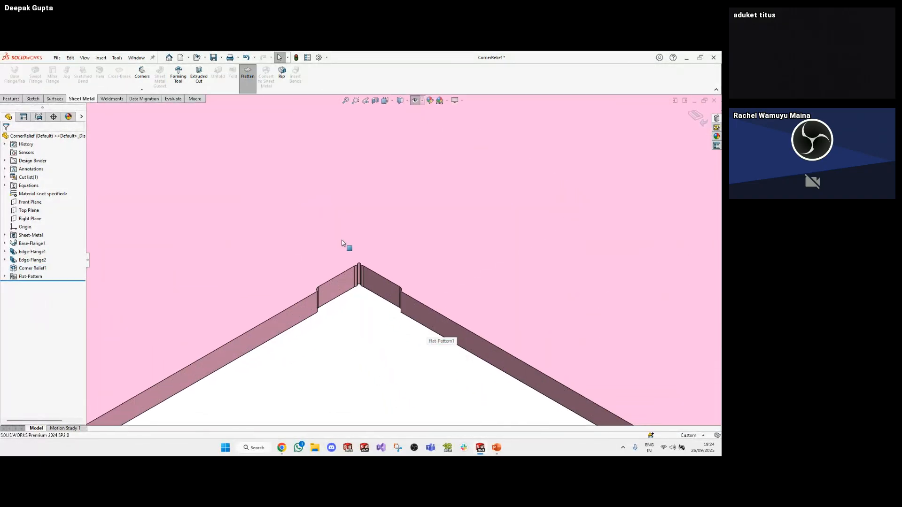
pyautogui.moveTo(382, 252); pyautogui.dragTo(371, 318, button='middle')
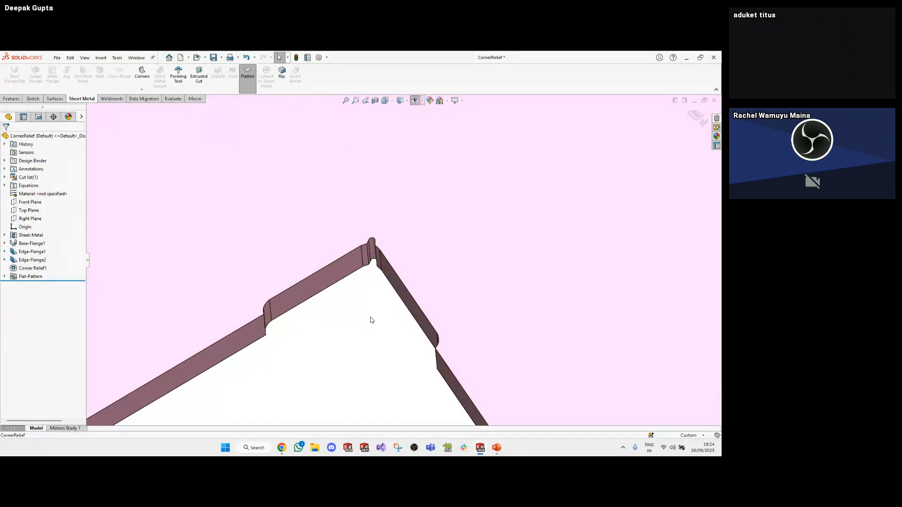
# Suppress the corner relief to compare the plain notch in the flat pattern, and unsuppress it again
pyautogui.click(42, 268)
pyautogui.click(55, 249)
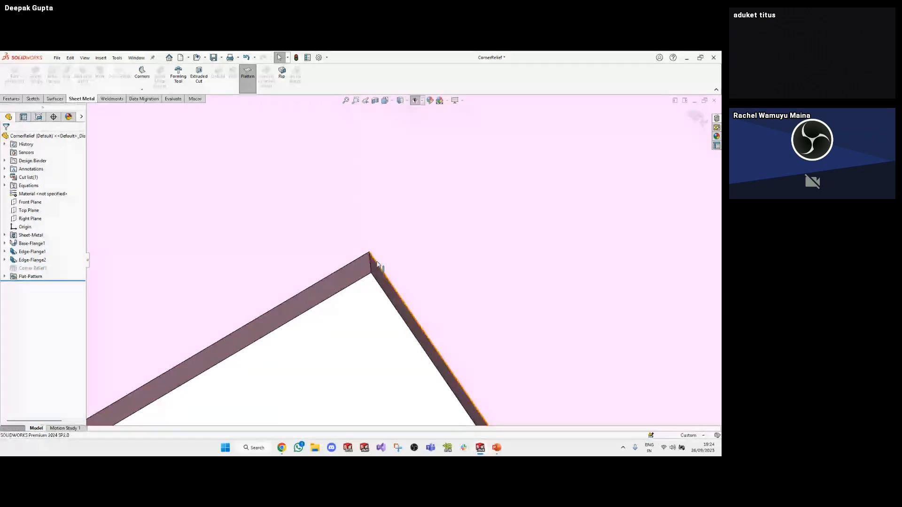
pyautogui.moveTo(407, 328); pyautogui.dragTo(409, 252, button='middle')
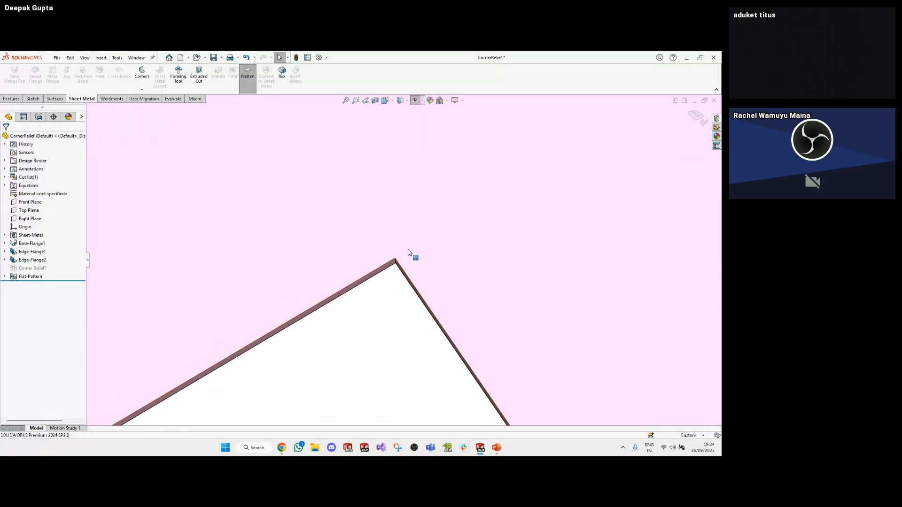
pyautogui.click(45, 269)
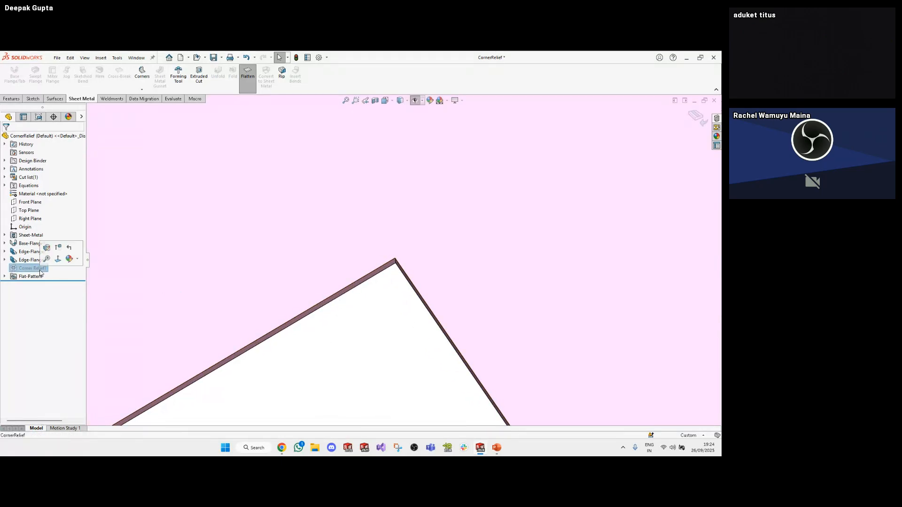
pyautogui.click(57, 248)
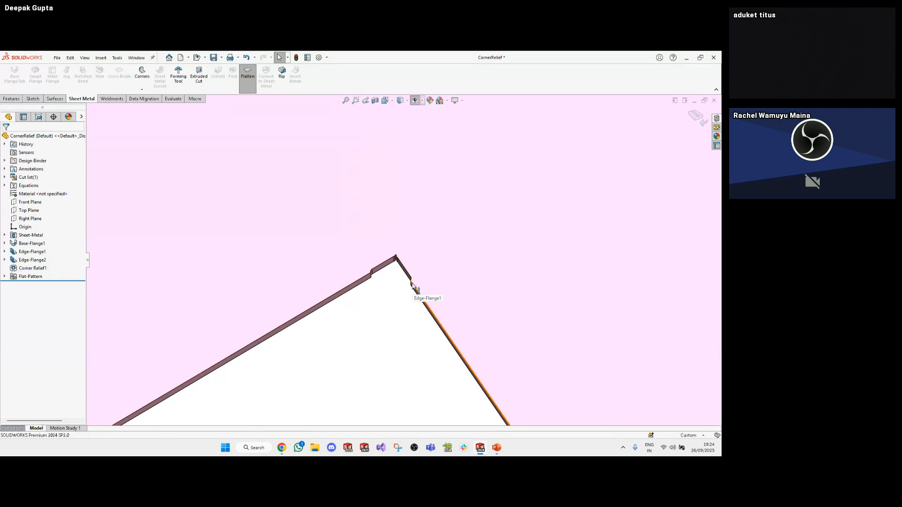
pyautogui.scroll(3, 413, 287)
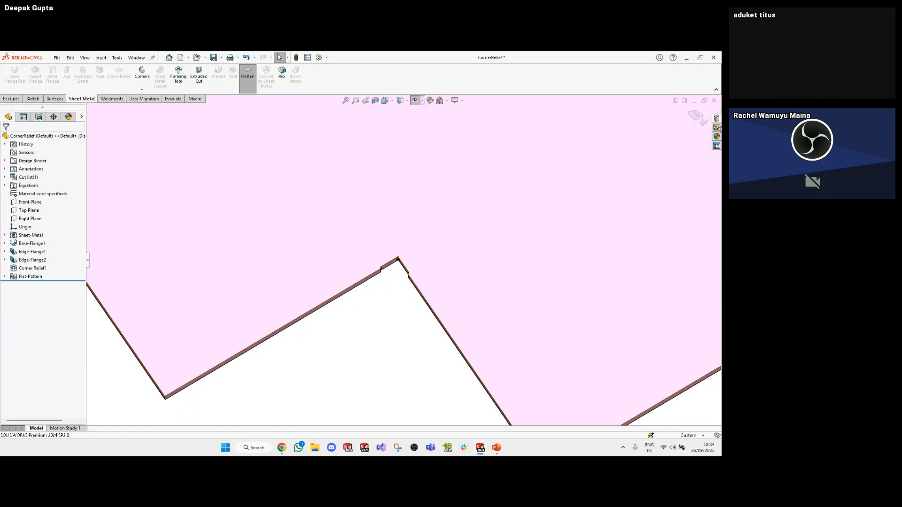
# Return the CornerRelief part to its folded state and turn it to show the corner where three bends meet
pyautogui.click(699, 117)
pyautogui.press('f')
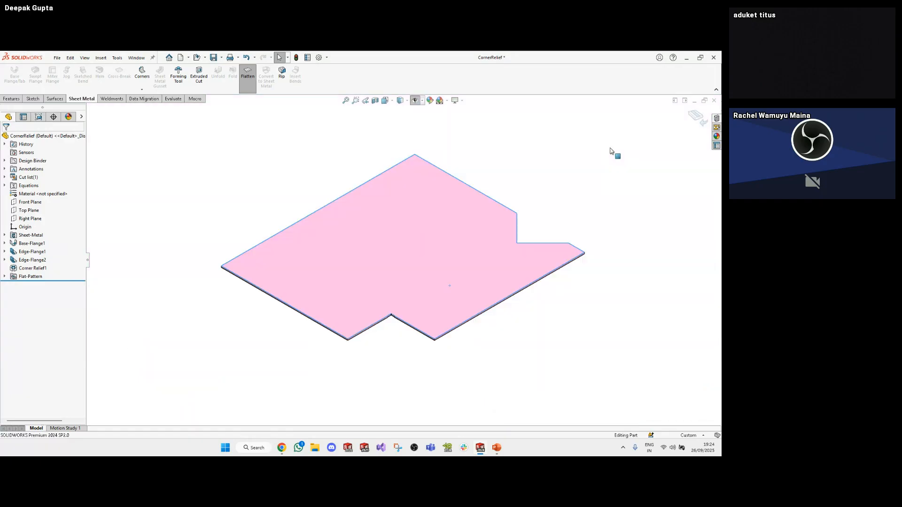
pyautogui.click(250, 86)
pyautogui.moveTo(281, 226); pyautogui.dragTo(449, 172, button='middle')
pyautogui.scroll(-2, 475, 248)
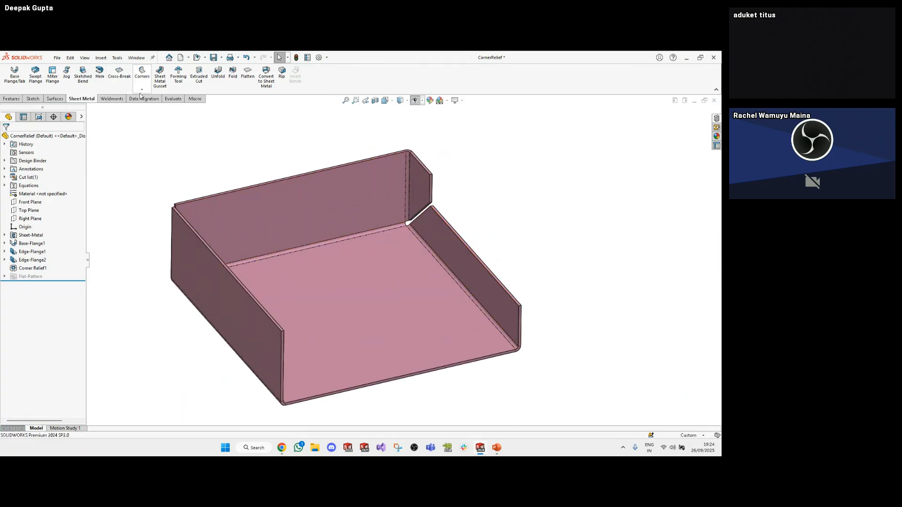
# Start a Corner Relief for a 3 Bend Corner on the sheet metal body and collect all corners
pyautogui.click(141, 74)
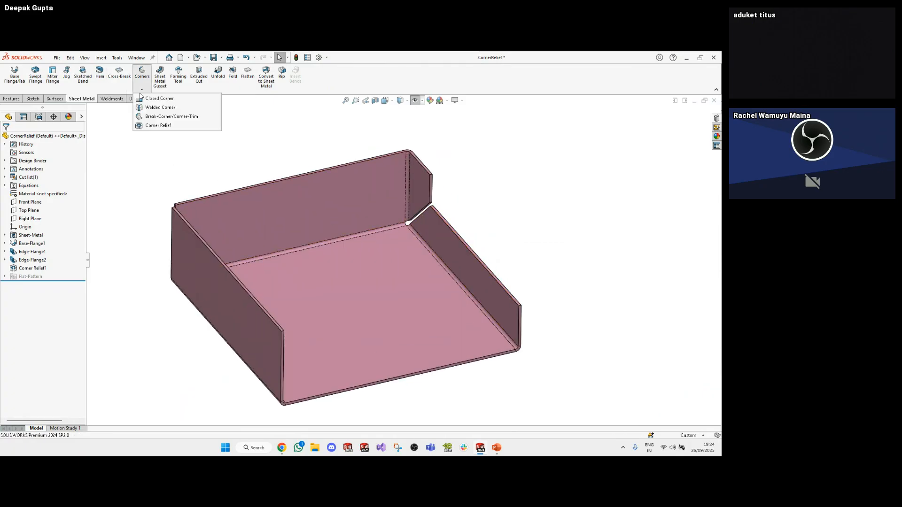
pyautogui.click(159, 125)
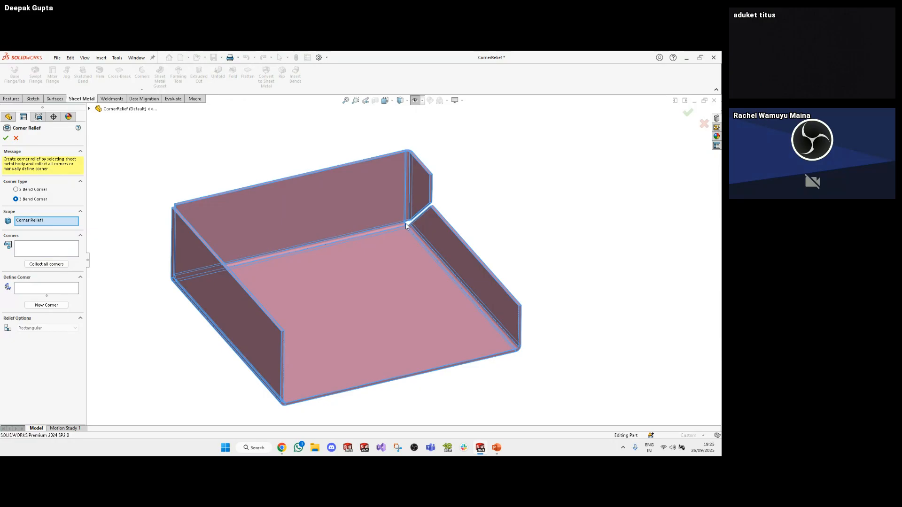
pyautogui.click(67, 253)
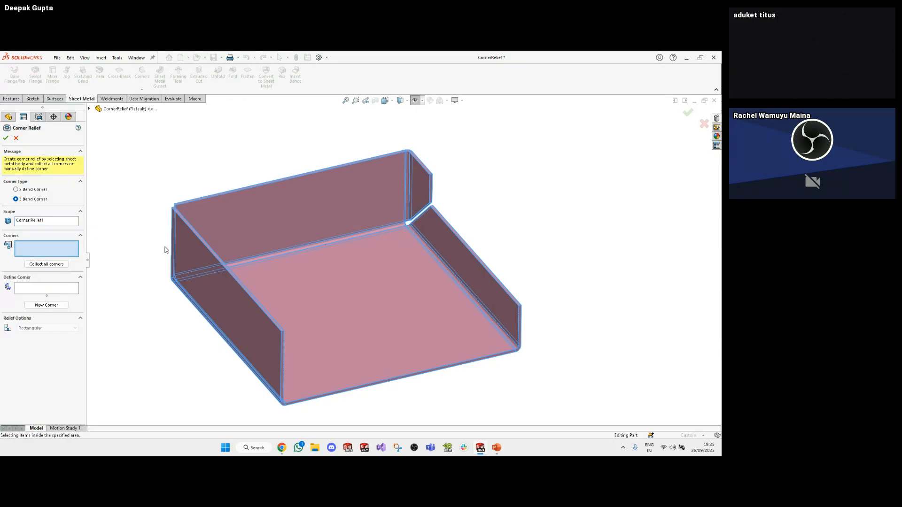
pyautogui.click(55, 264)
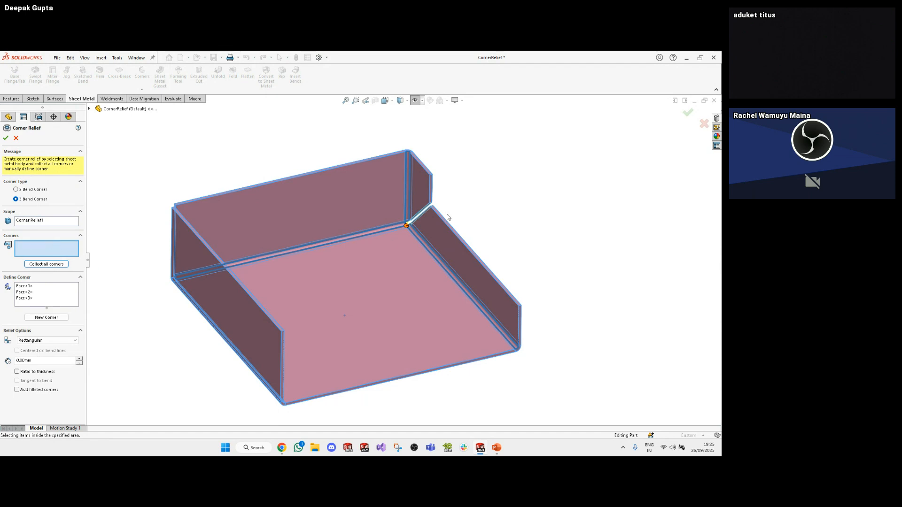
# Set the three-bend relief type to Full Round, finish the Corner Relief and inspect the rounded corner from outside
pyautogui.scroll(-8, 404, 223)
pyautogui.scroll(-3, 326, 271)
pyautogui.moveTo(326, 271); pyautogui.dragTo(346, 258, button='middle')
pyautogui.click(45, 343)
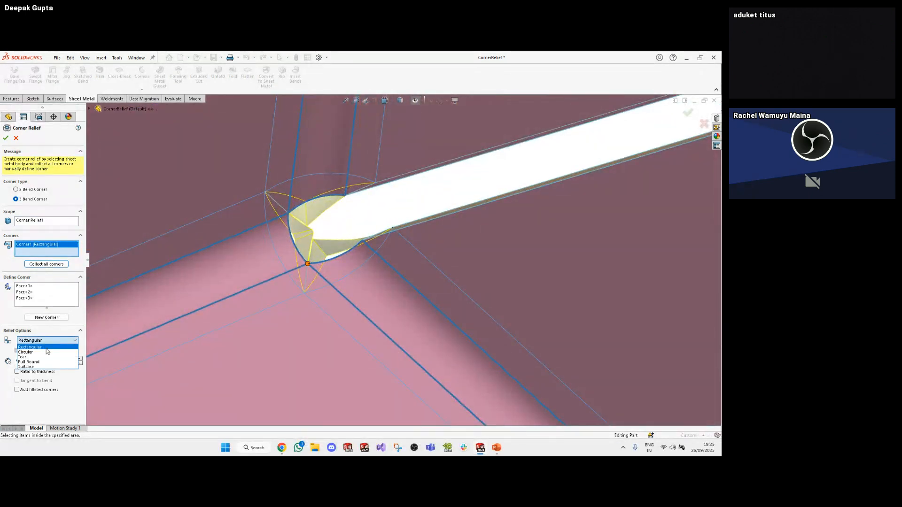
pyautogui.click(46, 362)
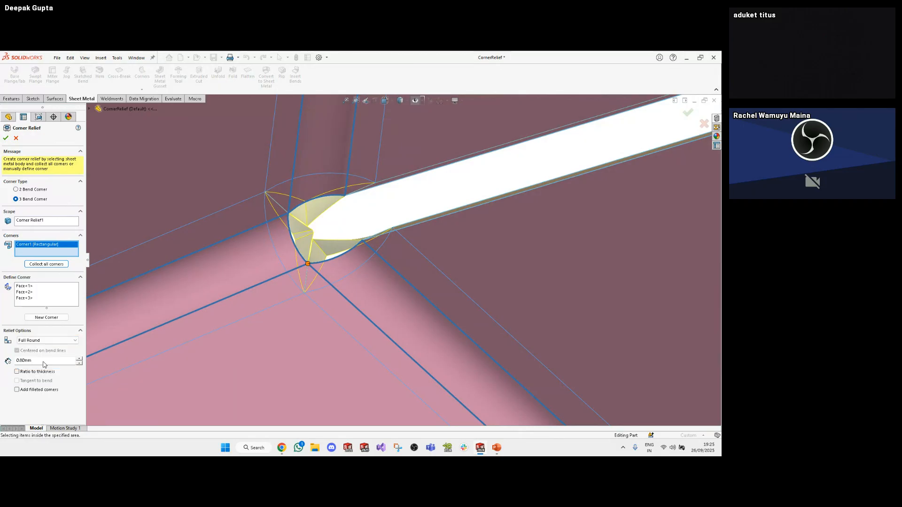
pyautogui.click(50, 343)
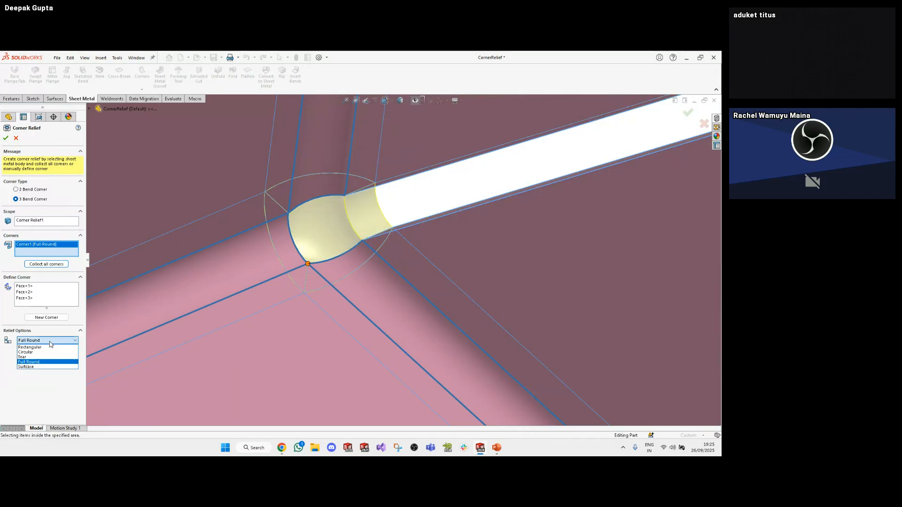
pyautogui.click(50, 343)
pyautogui.moveTo(203, 239)
pyautogui.mouseDown(button='middle')
pyautogui.moveTo(210, 185)
pyautogui.moveTo(197, 224)
pyautogui.moveTo(207, 241)
pyautogui.mouseUp(button='middle')
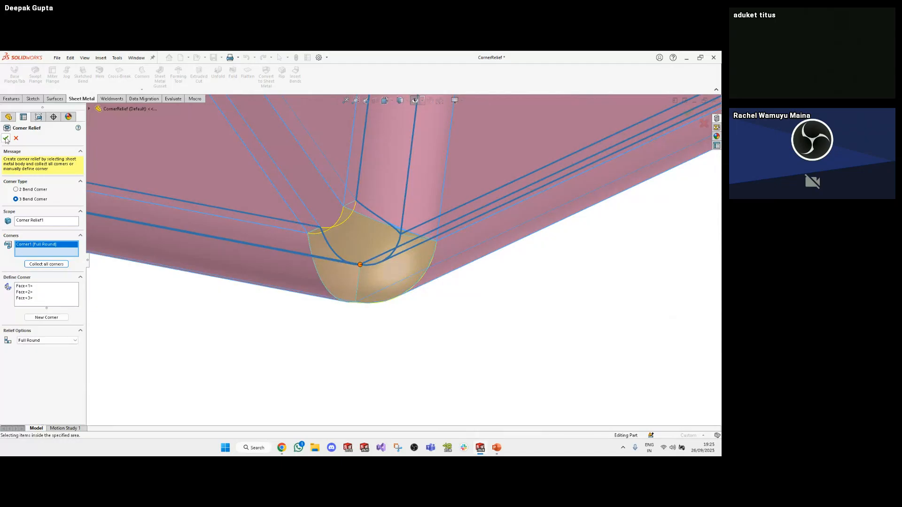
pyautogui.moveTo(351, 263); pyautogui.dragTo(302, 117, button='middle')
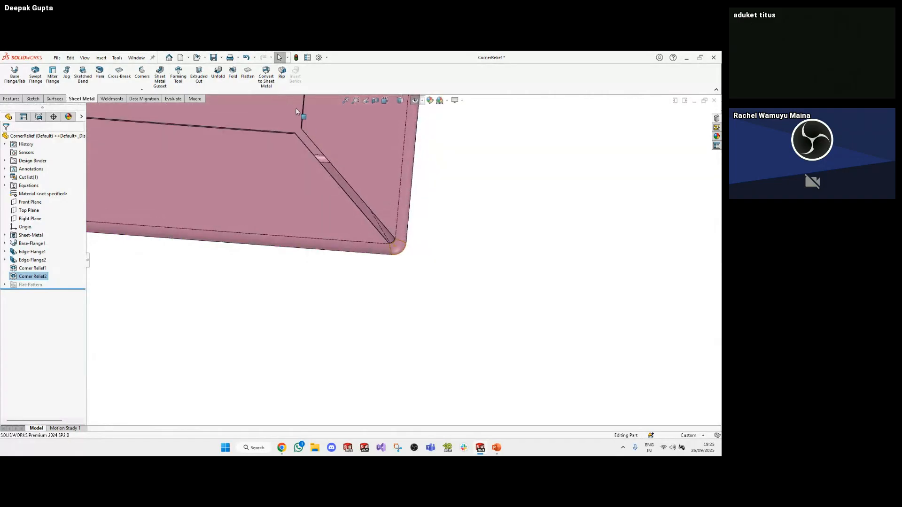
# Flatten the part and examine the rounded cut at the tip of the three-bend notch
pyautogui.click(251, 78)
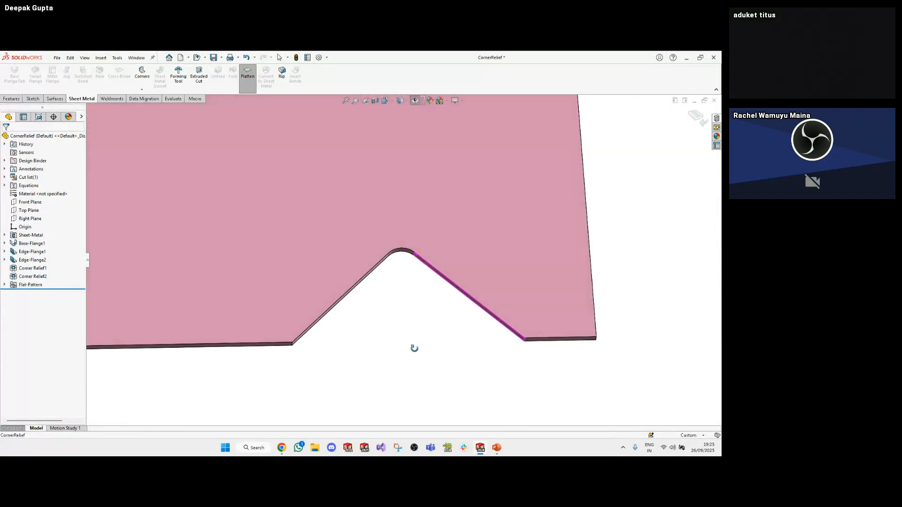
pyautogui.scroll(4, 414, 318)
pyautogui.scroll(-3, 404, 263)
pyautogui.scroll(-4, 400, 304)
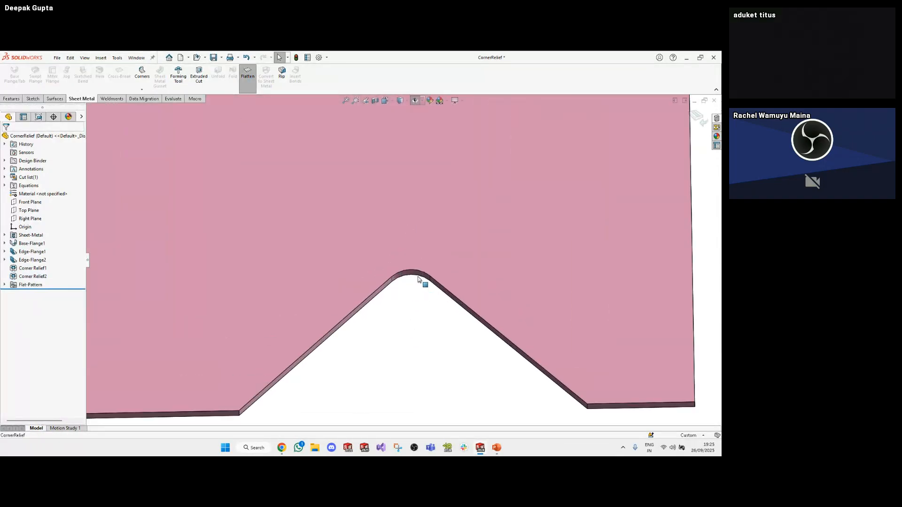
pyautogui.click(373, 267)
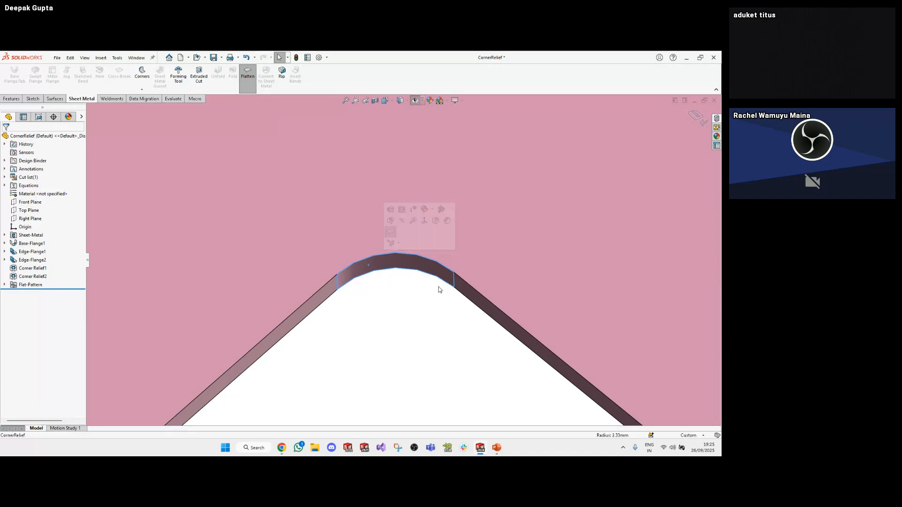
pyautogui.scroll(4, 427, 306)
# Suppress the three-bend corner relief to compare the sharp notch in the flat pattern, and unsuppress it again
pyautogui.click(47, 276)
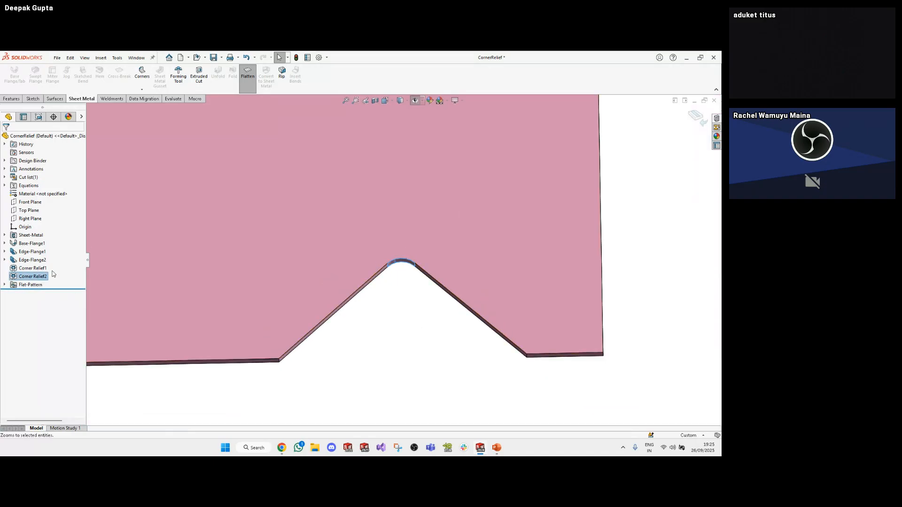
pyautogui.click(59, 258)
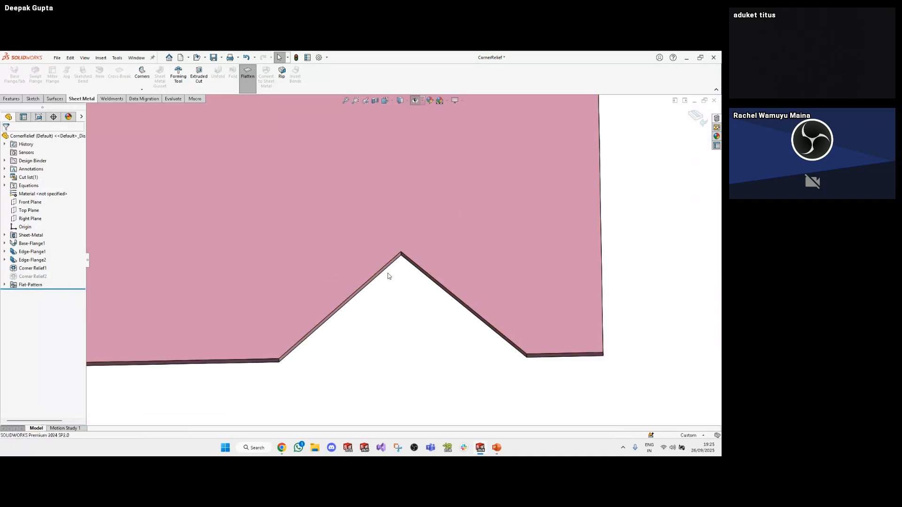
pyautogui.click(41, 280)
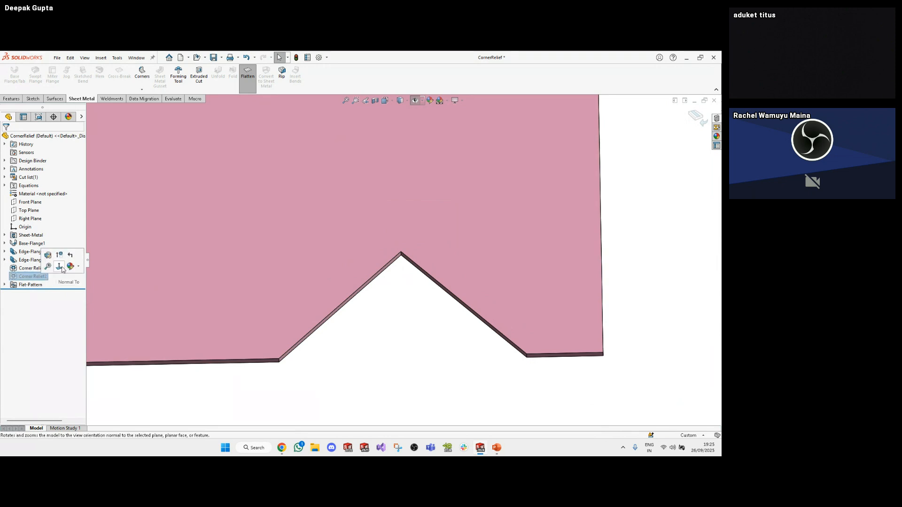
pyautogui.click(61, 258)
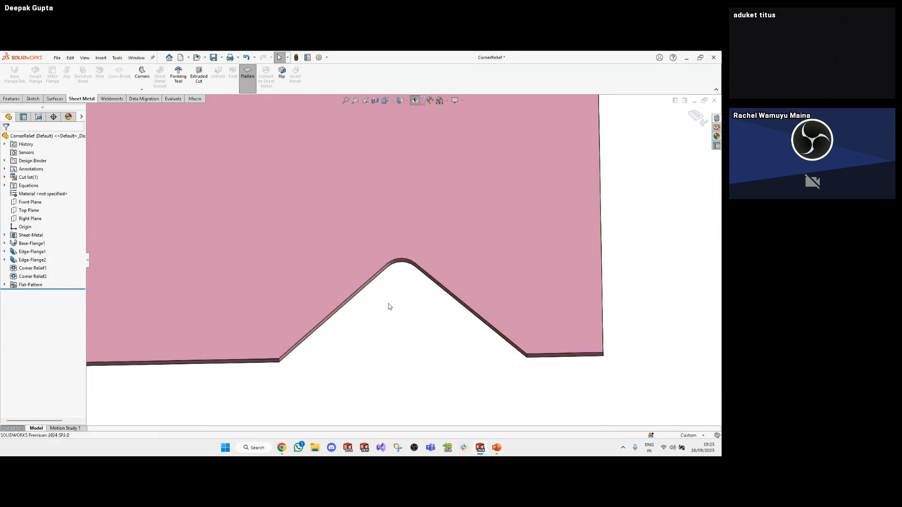
# Show the flat pattern in isometric view, and close all open documents without saving CornerBreak, CornerTrim and CornerRelief
pyautogui.hotkey('ctrl', '7')
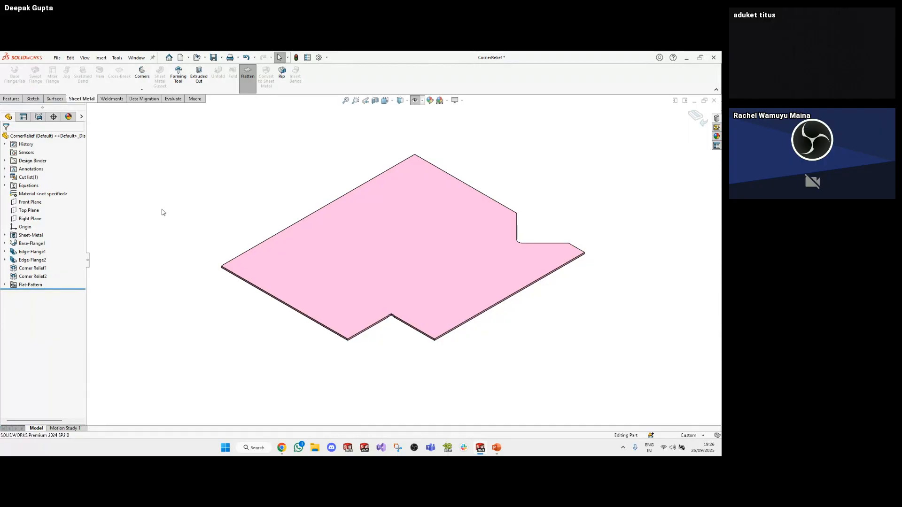
pyautogui.click(140, 60)
pyautogui.click(151, 128)
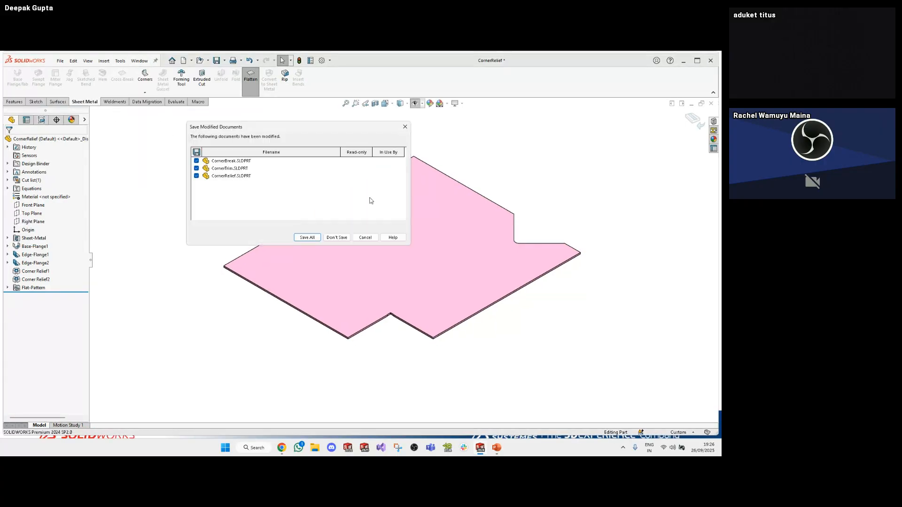
pyautogui.click(337, 238)
# Switch to the presentation and advance to the Gusset slide
pyautogui.hotkey('alt', 'Tab')
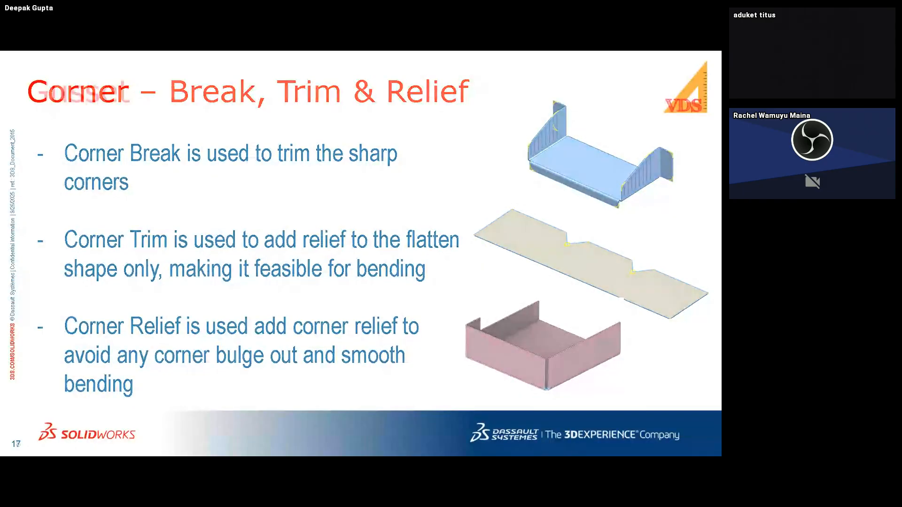
pyautogui.press('Right')
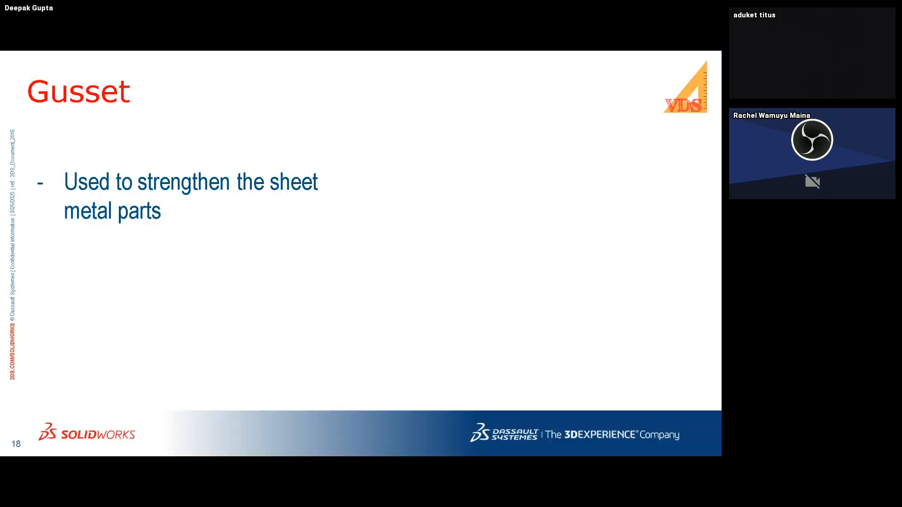
# Switch to the webinar page in the browser, check the Q&A questions and return to the Gusset slide
pyautogui.hotkey('alt', 'Tab')
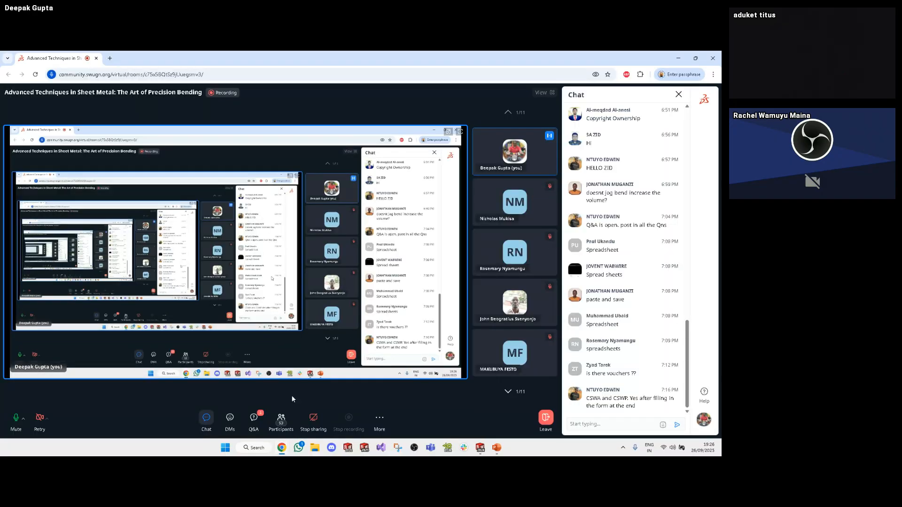
pyautogui.click(254, 418)
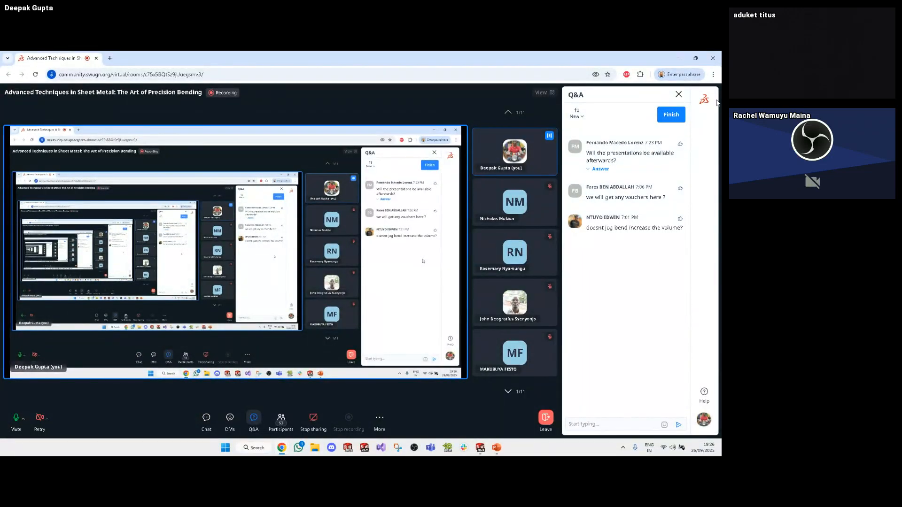
pyautogui.click(677, 58)
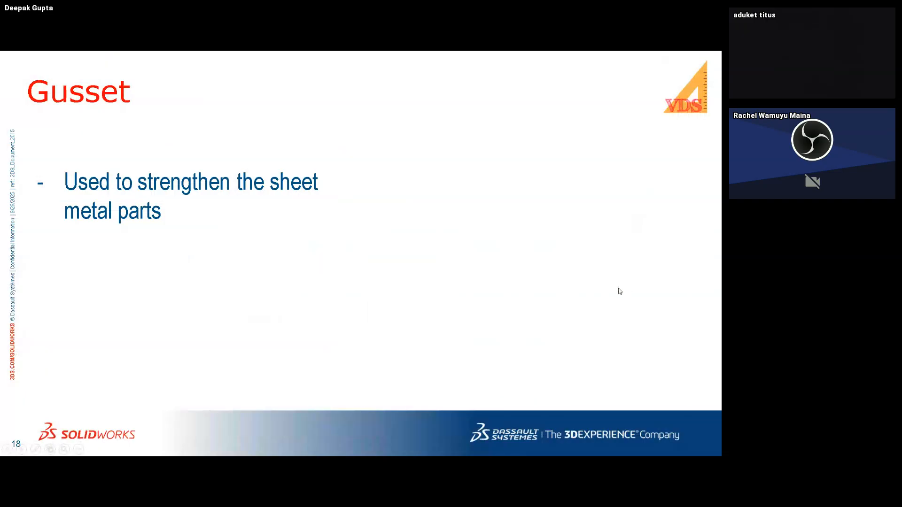
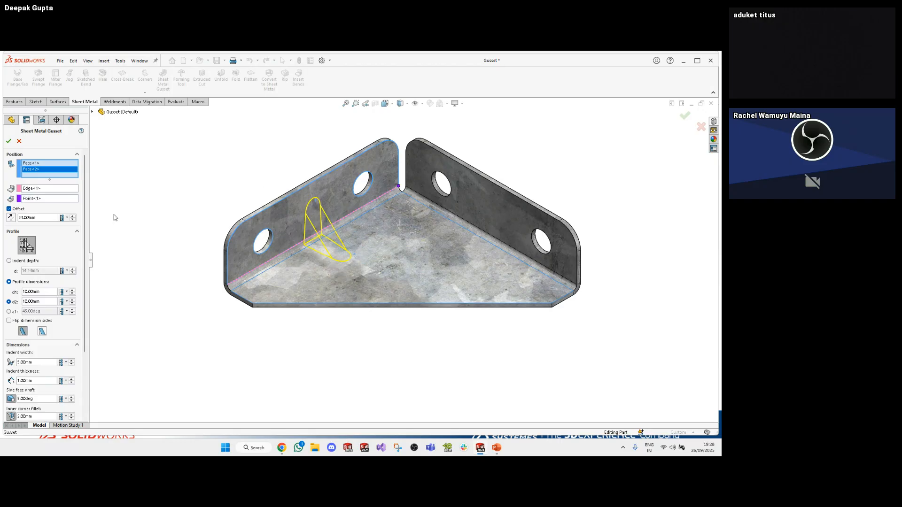
# Review the gusset's reference edge and point, and turn off the offset to preview the gusset at the reference point
pyautogui.click(37, 189)
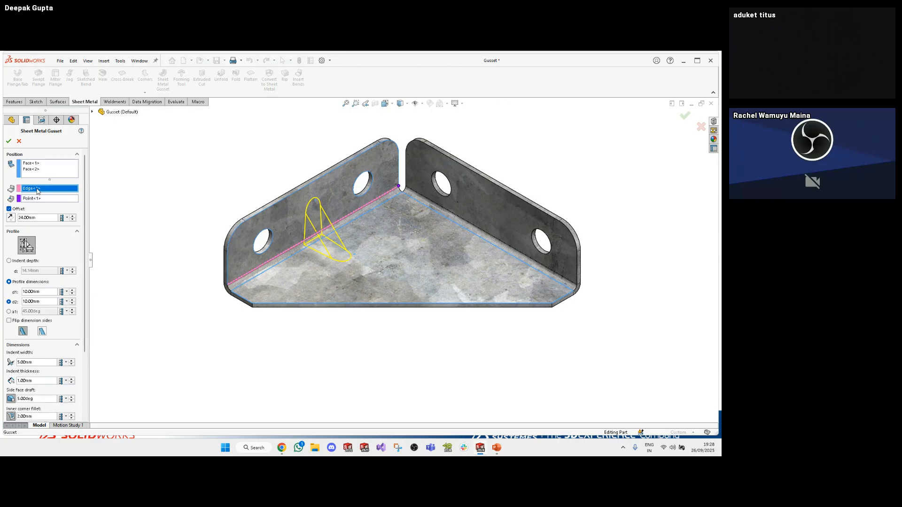
pyautogui.click(35, 199)
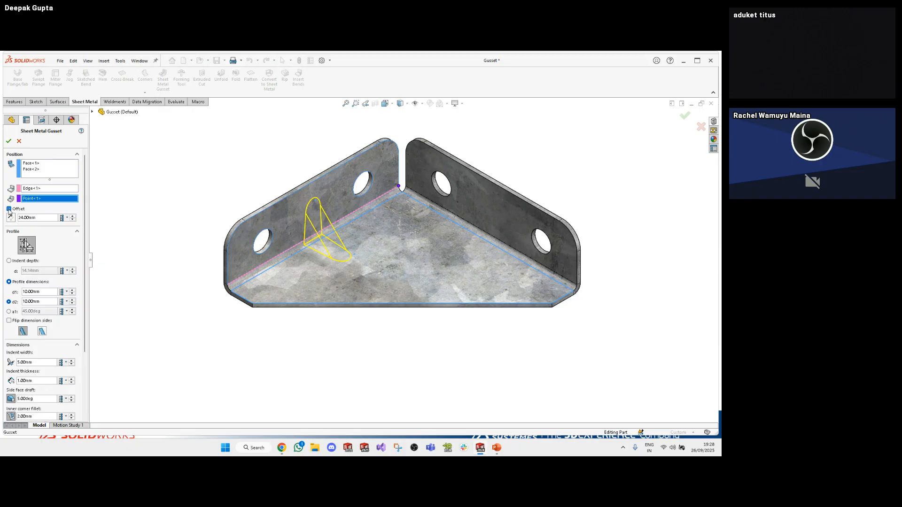
pyautogui.click(9, 209)
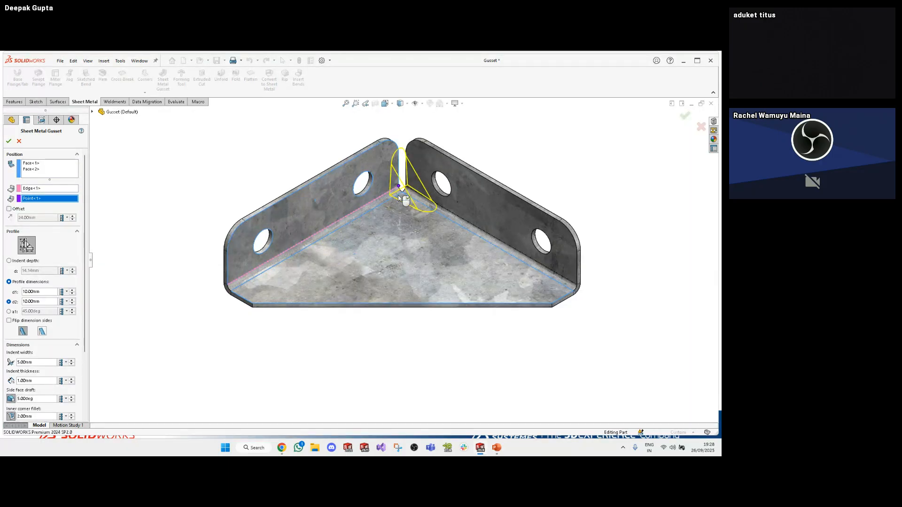
pyautogui.moveTo(400, 196); pyautogui.dragTo(369, 184, button='middle')
pyautogui.scroll(-3, 500, 219)
pyautogui.scroll(4, 493, 209)
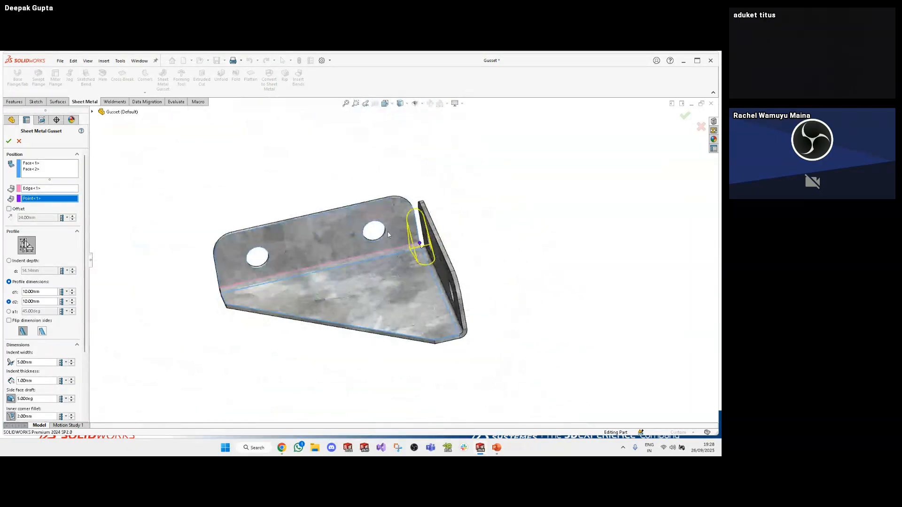
pyautogui.moveTo(306, 231); pyautogui.dragTo(343, 242, button='middle')
pyautogui.scroll(-2, 343, 242)
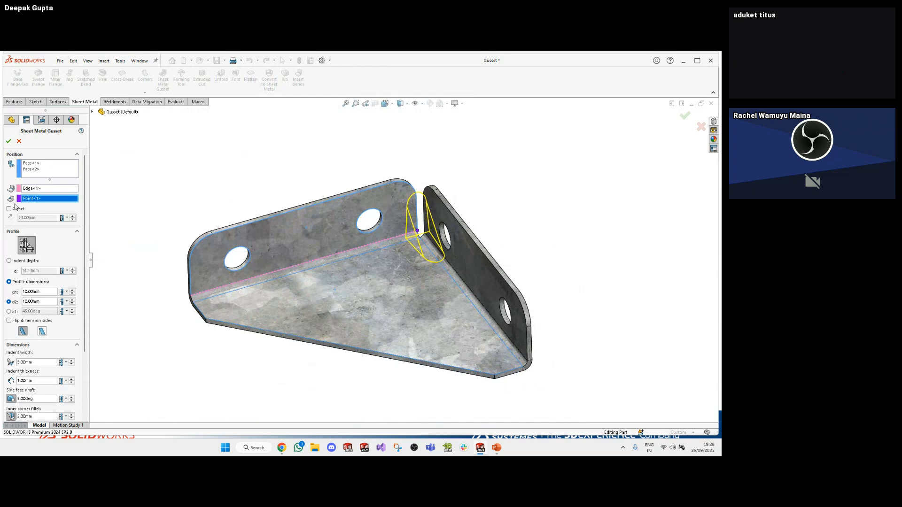
# Enable the gusset's offset from the reference point and set it to 20 mm
pyautogui.click(9, 208)
pyautogui.doubleClick(50, 218)
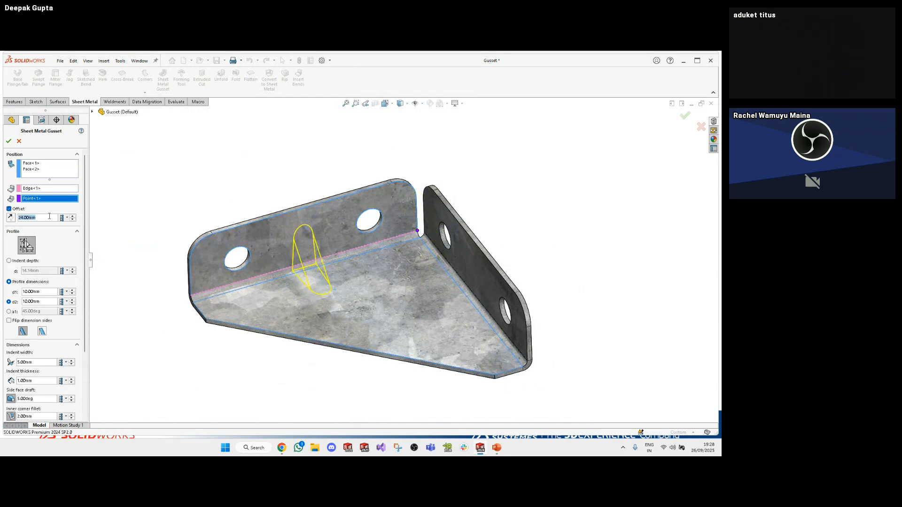
pyautogui.write('20')
pyautogui.press('Return')
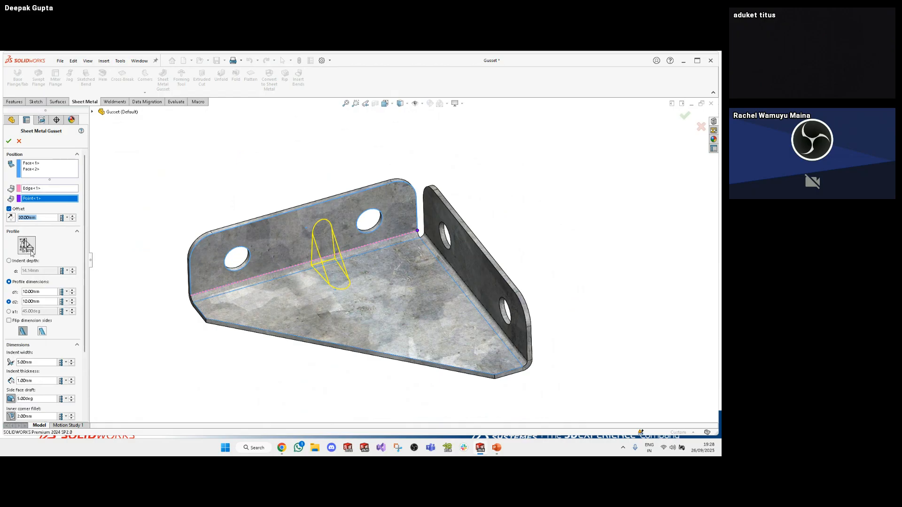
pyautogui.moveTo(151, 328); pyautogui.dragTo(271, 280, button='middle')
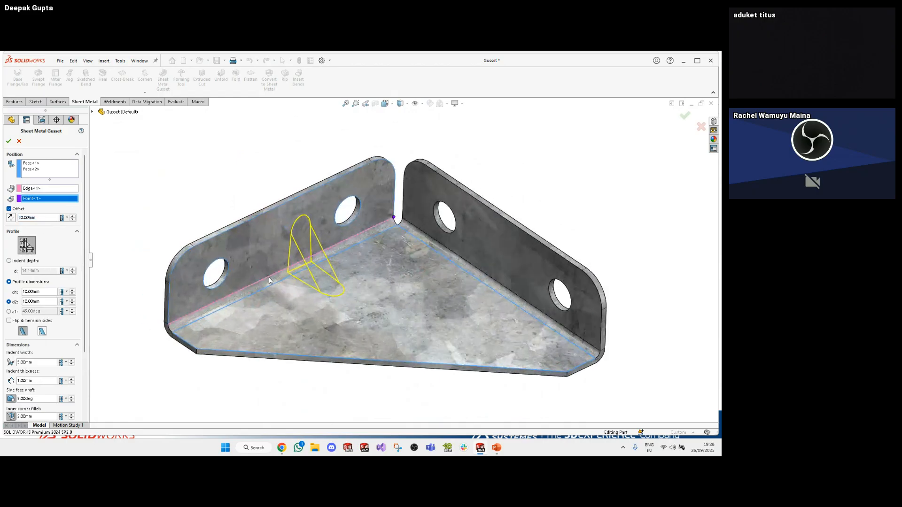
# Size the gusset profile with an indent depth of 8 mm, and switch the profile definition back to profile dimensions
pyautogui.click(24, 263)
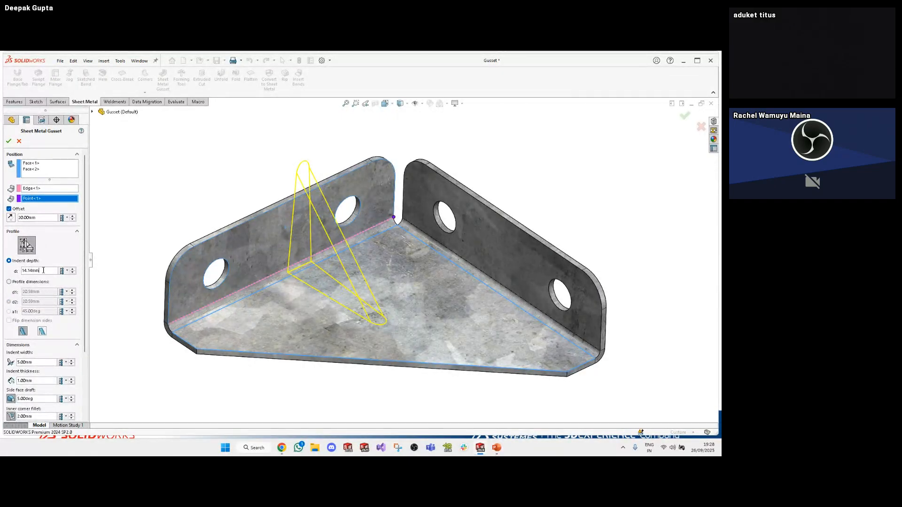
pyautogui.doubleClick(43, 271)
pyautogui.write('8')
pyautogui.press('Return')
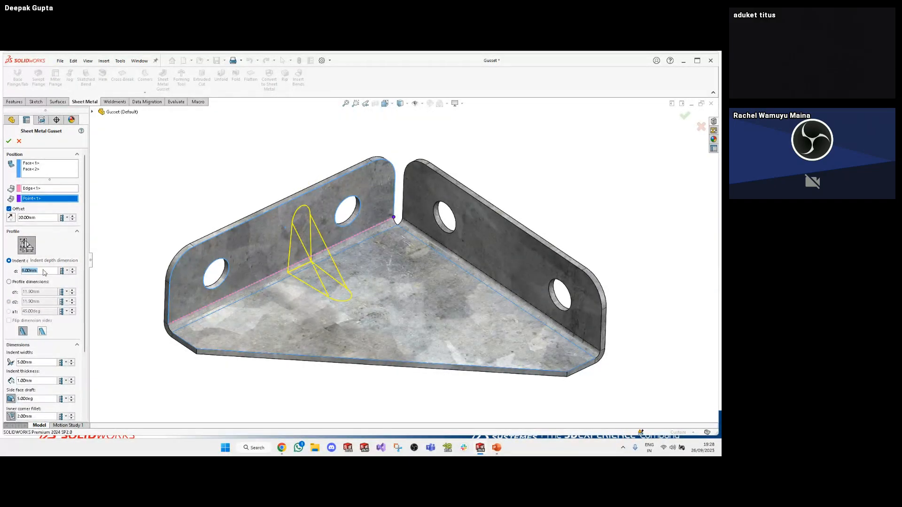
pyautogui.click(32, 282)
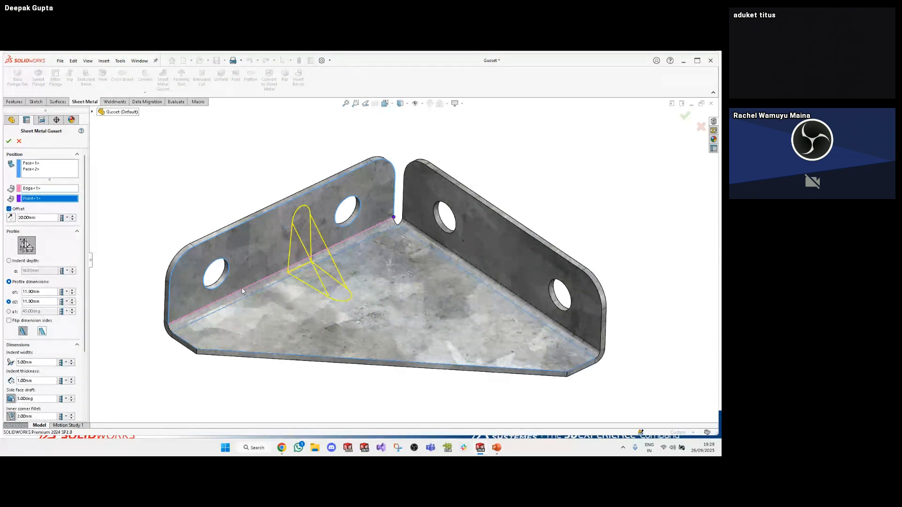
# Preview the flat gusset shape, restore the rounded one, and review the indent width, thickness, side draft and corner fillet settings
pyautogui.click(42, 332)
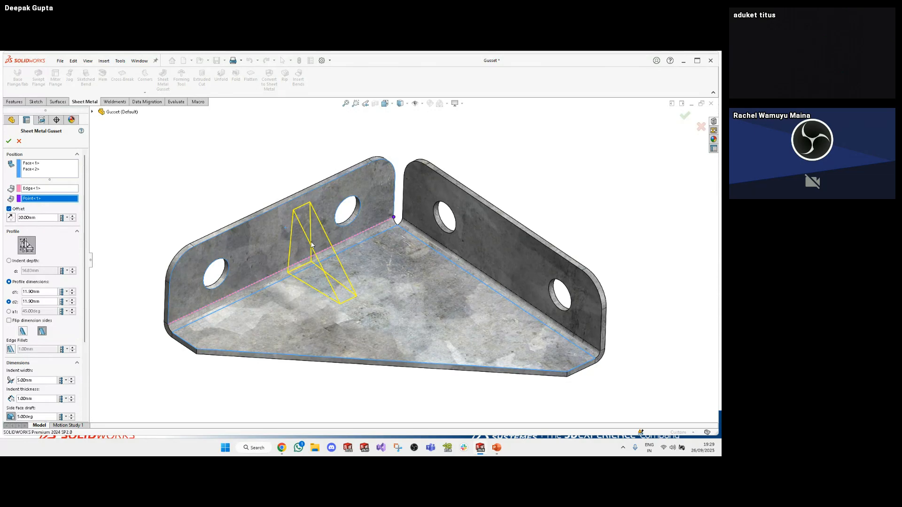
pyautogui.click(22, 331)
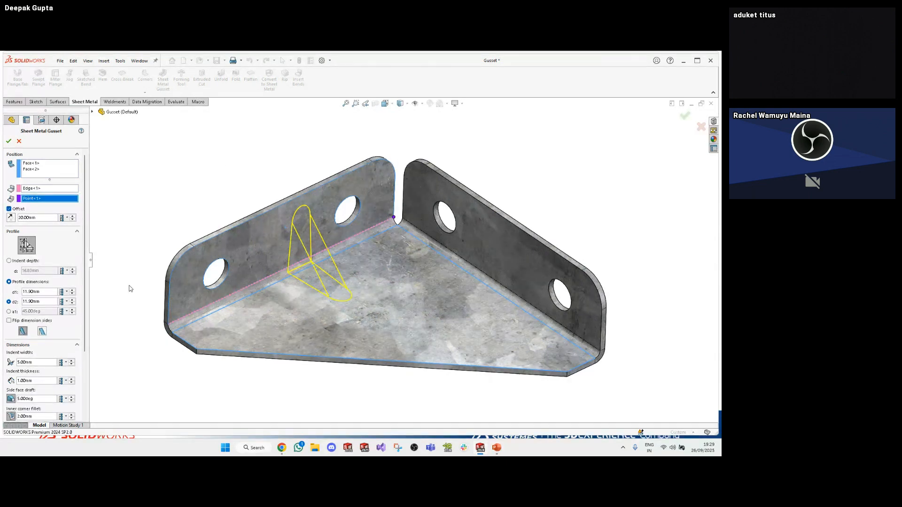
pyautogui.scroll(-3, 86, 342)
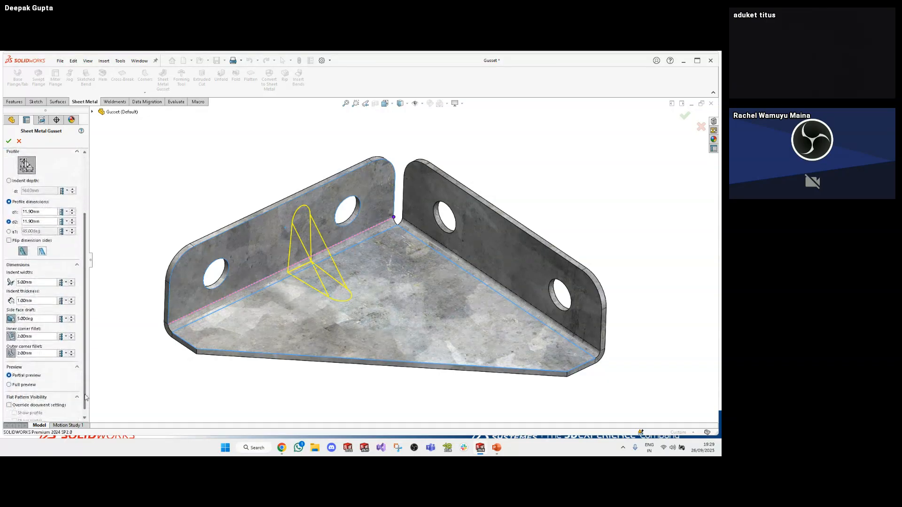
pyautogui.click(39, 286)
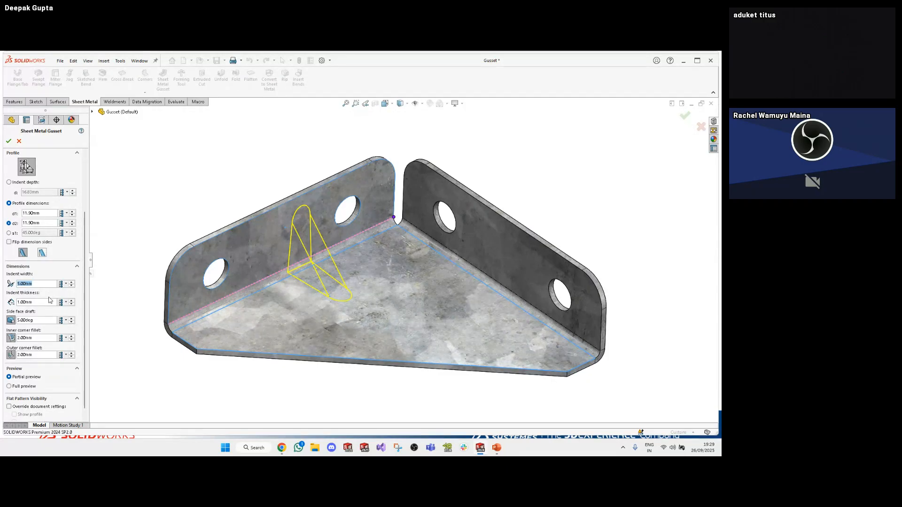
pyautogui.click(39, 302)
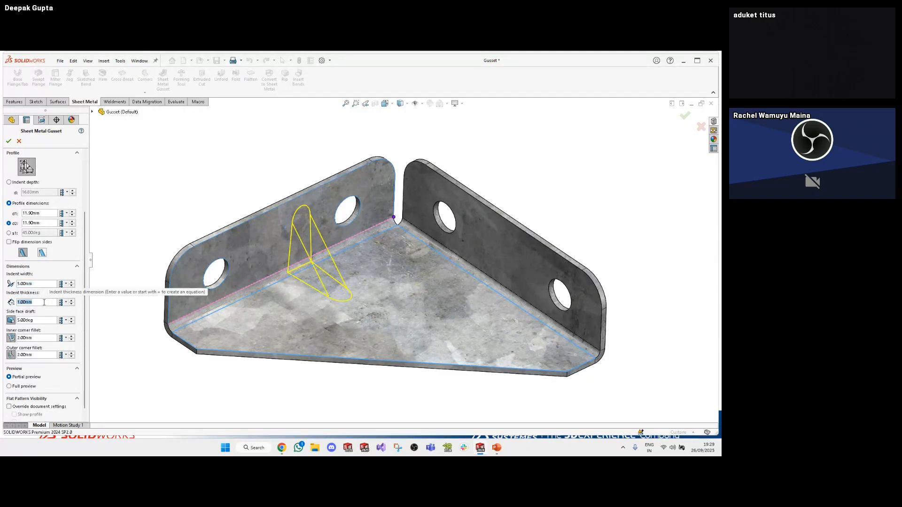
pyautogui.click(43, 322)
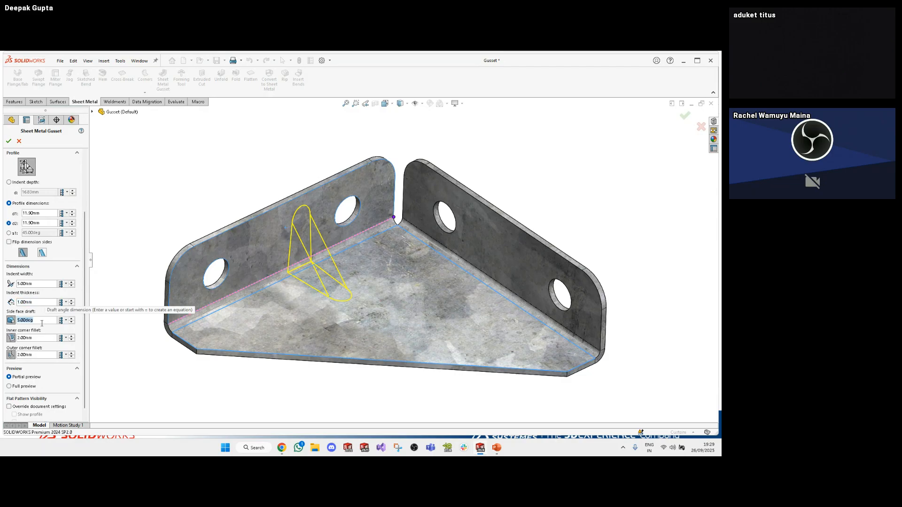
pyautogui.click(40, 337)
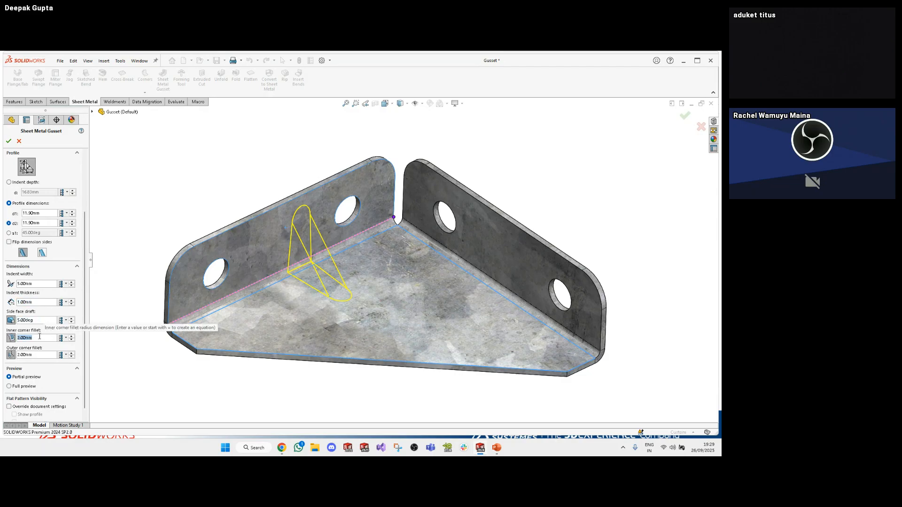
pyautogui.click(40, 358)
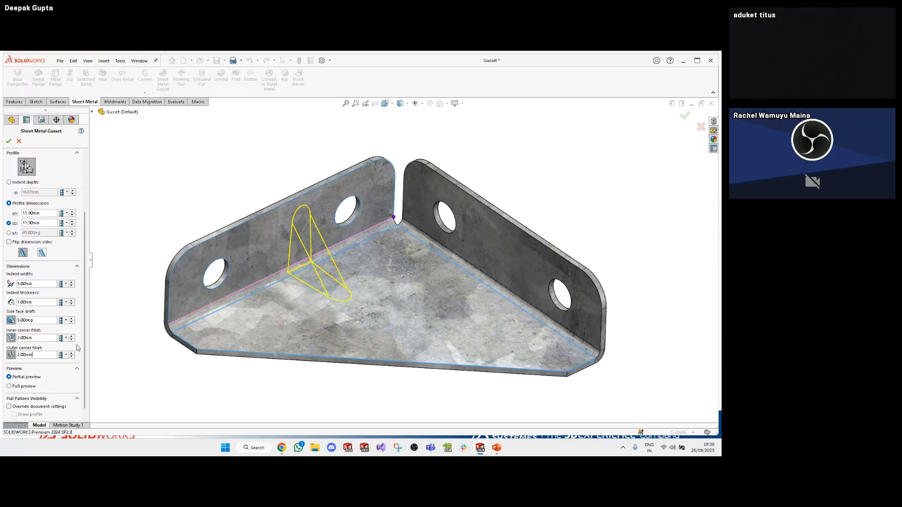
# Compare the gusset's partial and full previews, keep the full preview, and create the rounded gusset
pyautogui.click(14, 387)
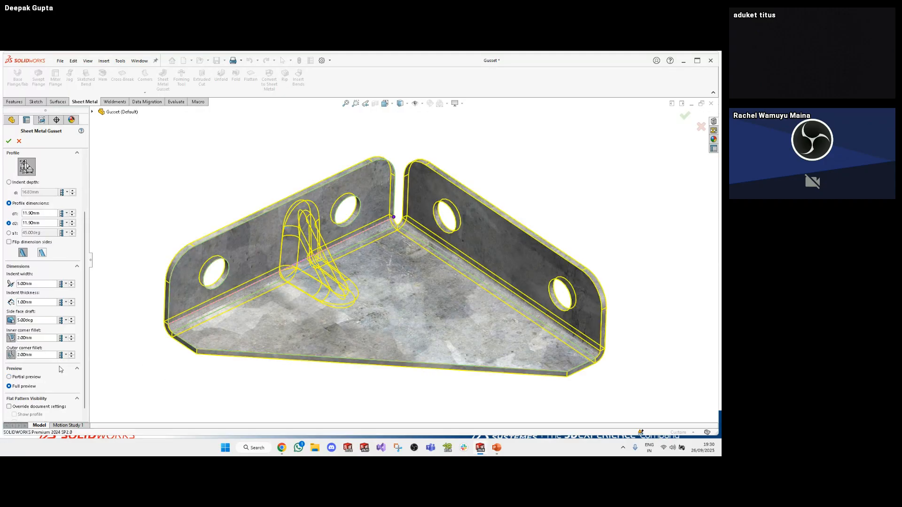
pyautogui.click(26, 377)
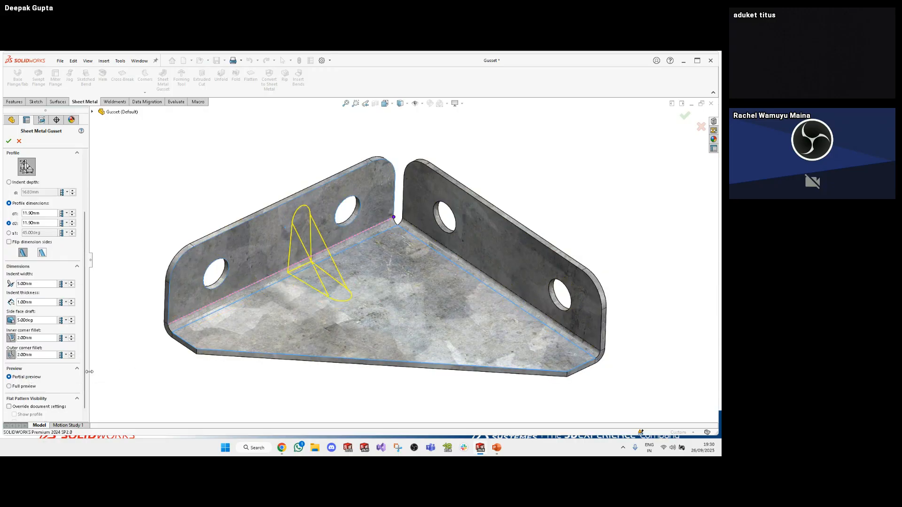
pyautogui.click(27, 387)
pyautogui.moveTo(361, 273); pyautogui.dragTo(387, 249, button='middle')
pyautogui.click(10, 141)
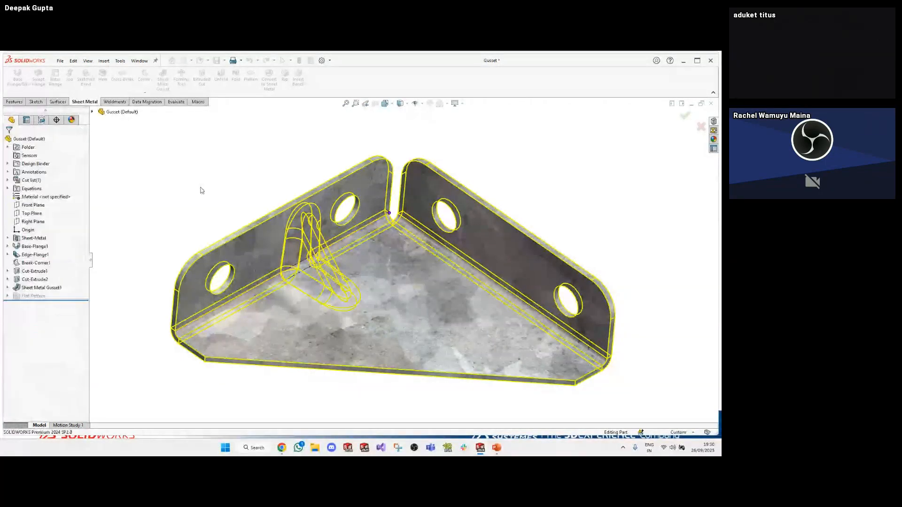
# Inspect the finished gusset on the bracket and highlight its feature geometry on the model
pyautogui.moveTo(306, 294); pyautogui.dragTo(312, 240, button='middle')
pyautogui.scroll(-5, 318, 268)
pyautogui.moveTo(264, 274); pyautogui.dragTo(287, 292, button='middle')
pyautogui.scroll(4, 283, 322)
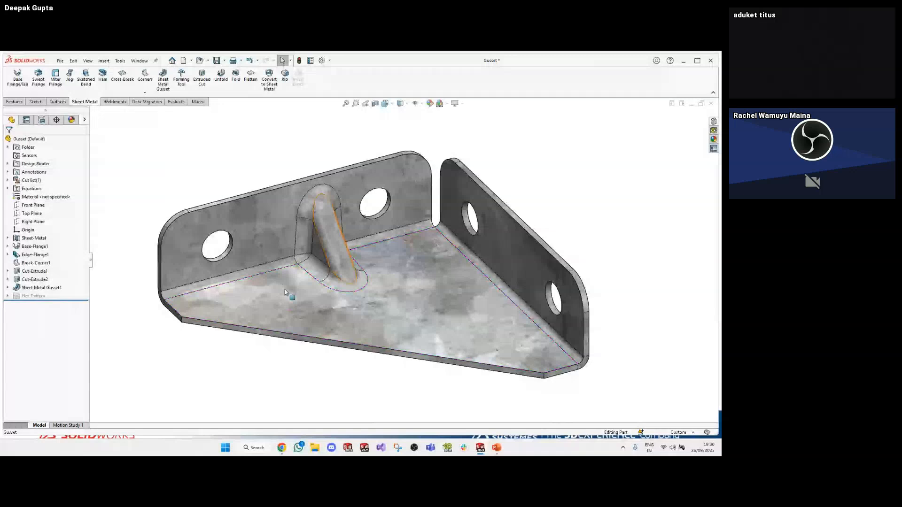
pyautogui.click(43, 288)
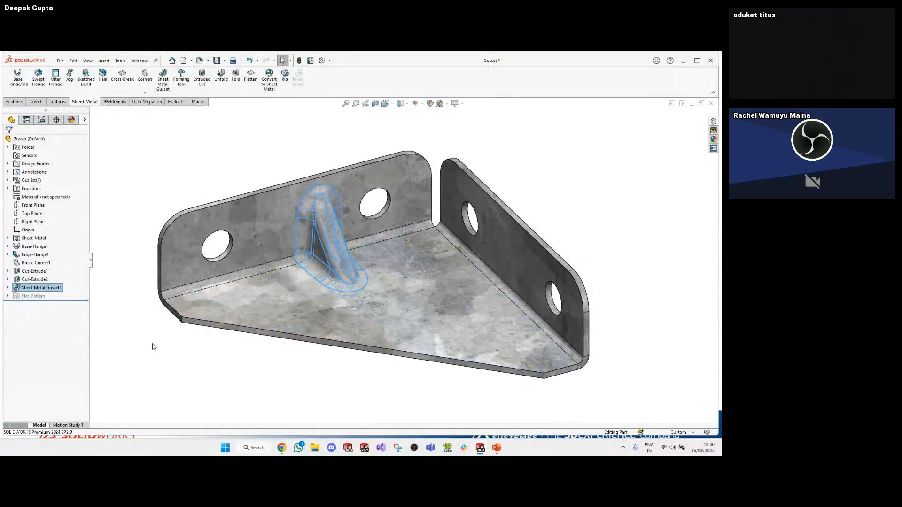
pyautogui.click(153, 347)
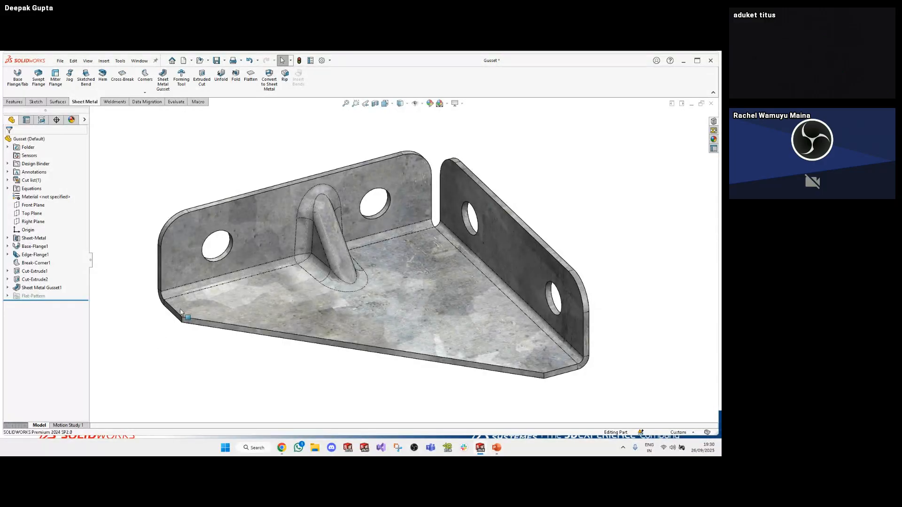
# Examine the gusset's rib and indent closely from the inner side and the underside of the bracket
pyautogui.scroll(-3, 378, 263)
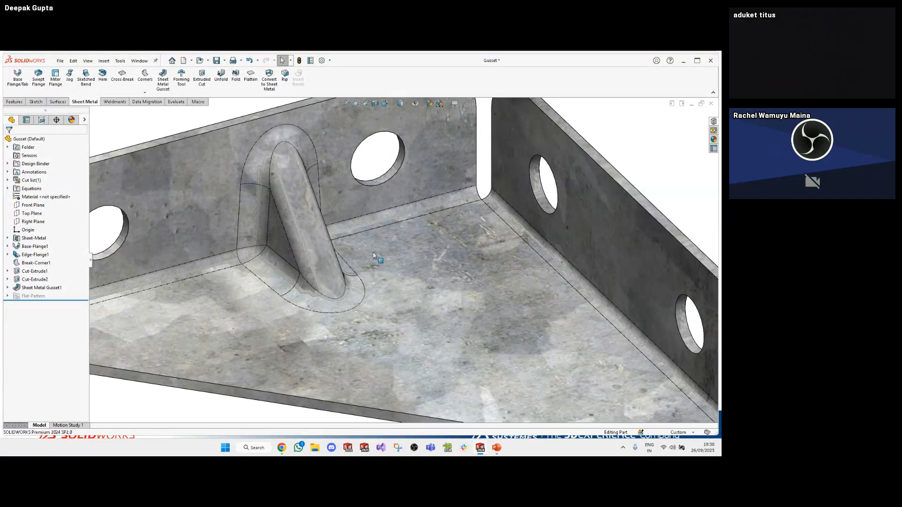
pyautogui.scroll(3, 323, 168)
pyautogui.moveTo(314, 247)
pyautogui.mouseDown(button='middle')
pyautogui.moveTo(326, 237)
pyautogui.moveTo(317, 230)
pyautogui.mouseUp(button='middle')
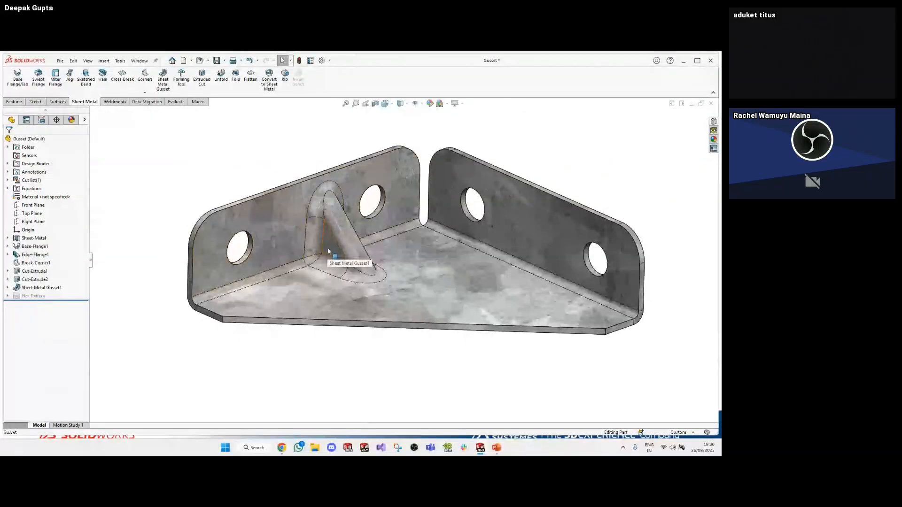
pyautogui.moveTo(363, 292); pyautogui.dragTo(357, 264, button='middle')
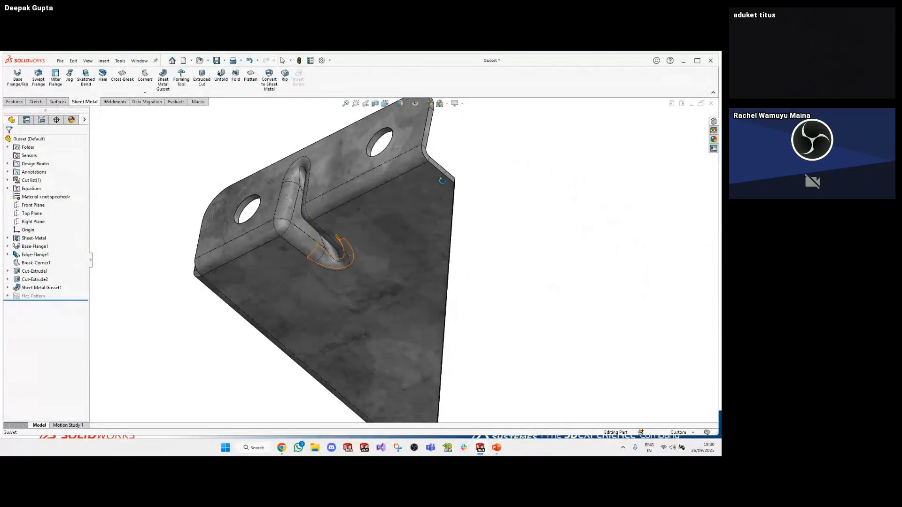
pyautogui.scroll(-5, 357, 261)
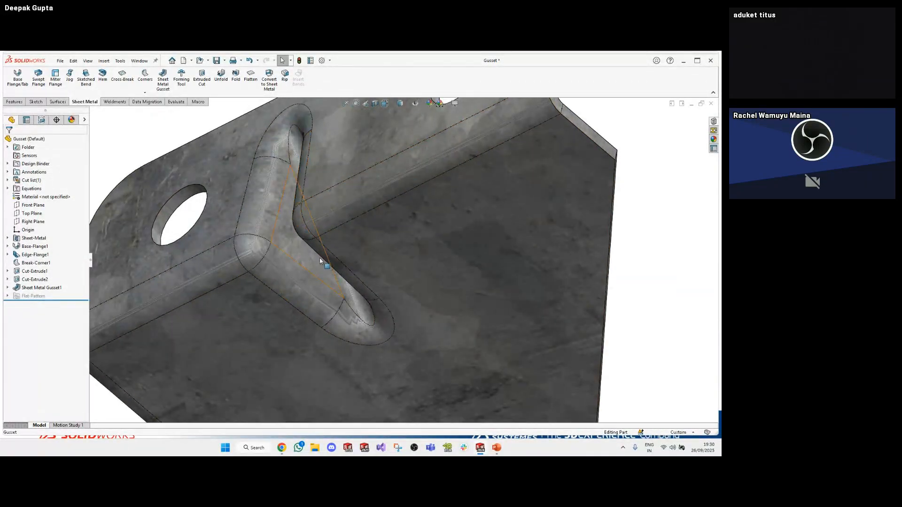
pyautogui.moveTo(382, 248); pyautogui.dragTo(315, 277, button='middle')
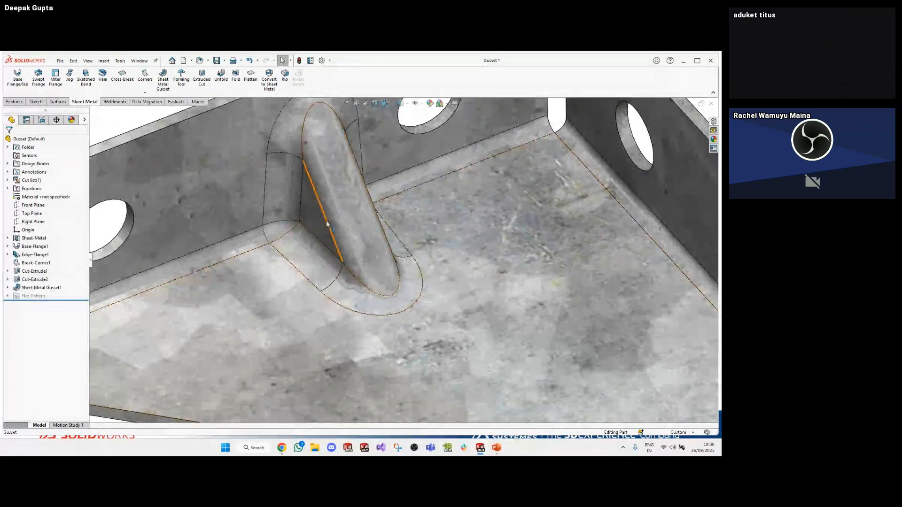
pyautogui.scroll(3, 328, 225)
pyautogui.scroll(2, 328, 225)
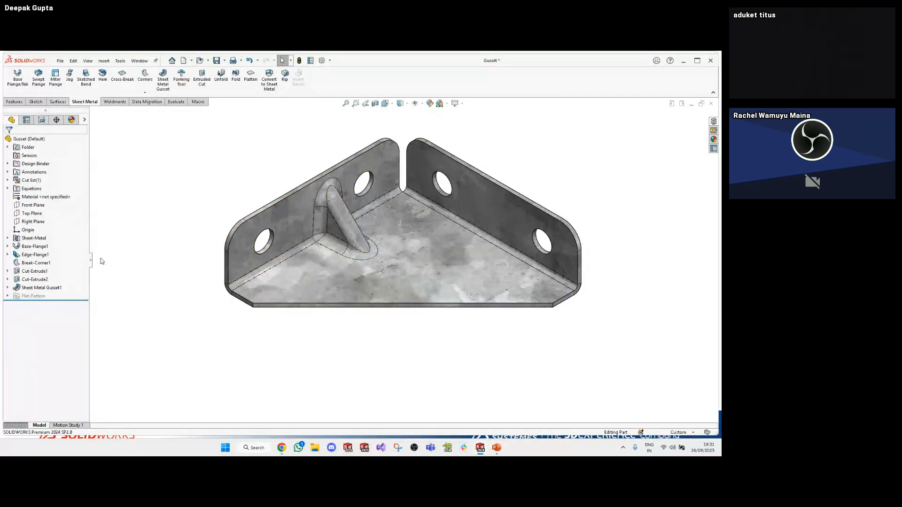
pyautogui.click(41, 288)
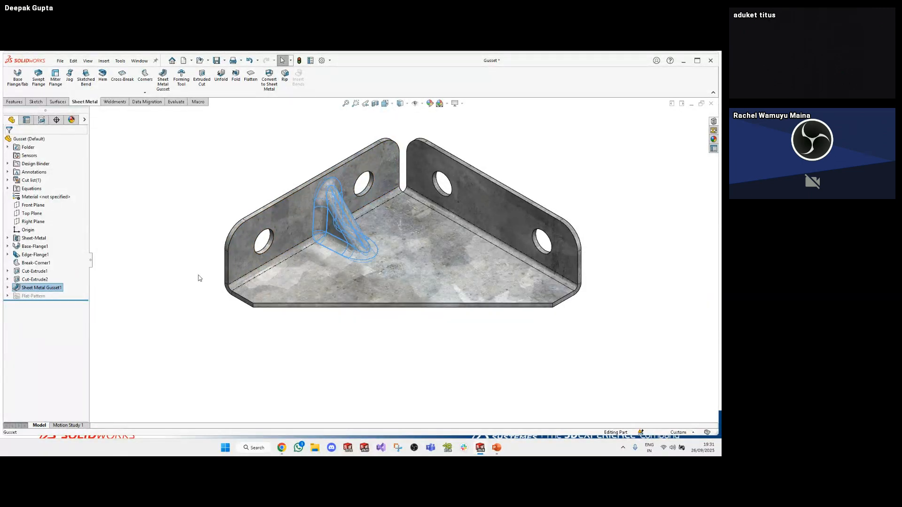
pyautogui.click(130, 273)
pyautogui.moveTo(343, 302)
pyautogui.mouseDown(button='middle')
pyautogui.moveTo(310, 248)
pyautogui.moveTo(338, 288)
pyautogui.mouseUp(button='middle')
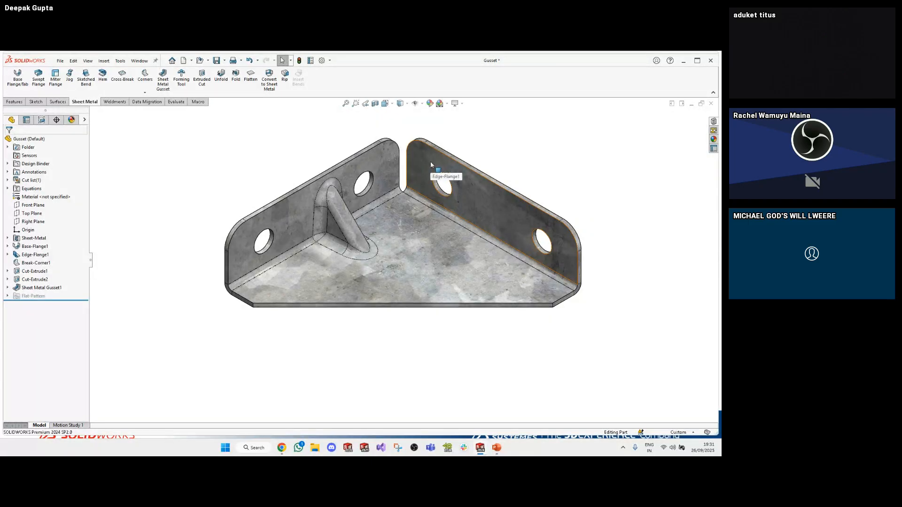
# Close the gusset part, switch to the PowerPoint slide show and advance to the slide after Gusset
pyautogui.hotkey('ctrl', 'w')
pyautogui.hotkey('alt', 'Tab')
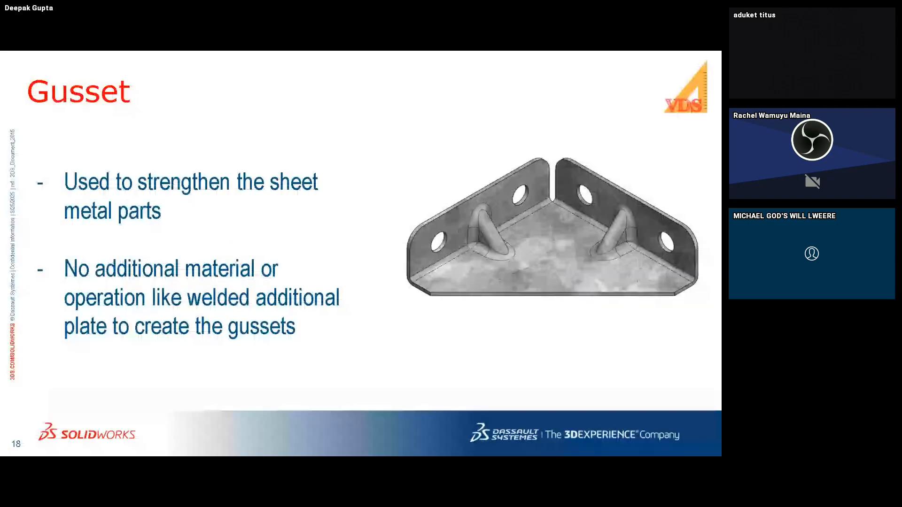
pyautogui.click(334, 325)
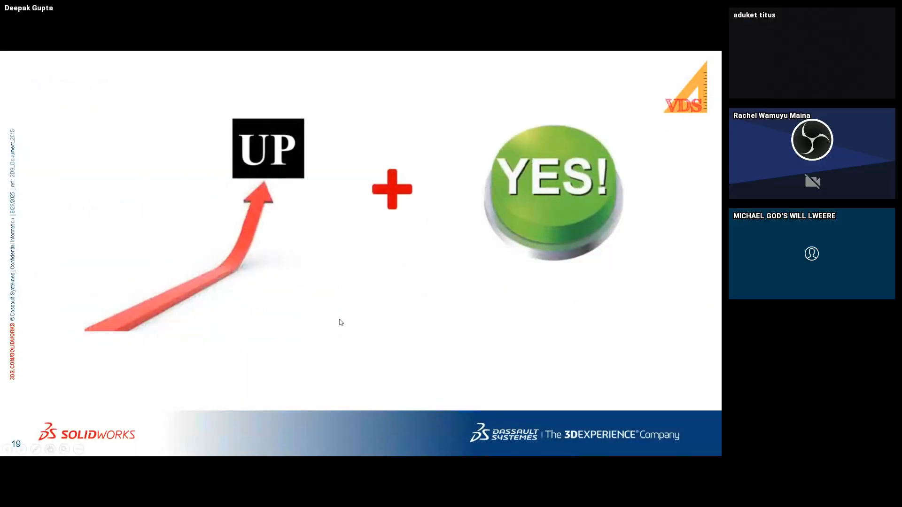
# Switch to the webinar page in the browser and check its Q&A and chat messages
pyautogui.hotkey('alt', 'Tab')
pyautogui.hotkey('alt', 'Tab')
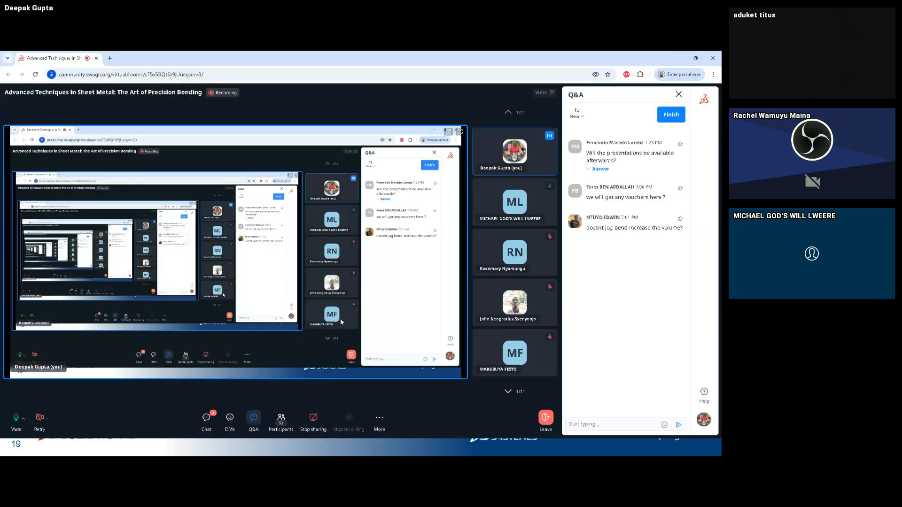
pyautogui.hotkey('alt', 'Tab')
pyautogui.hotkey('alt', 'Tab')
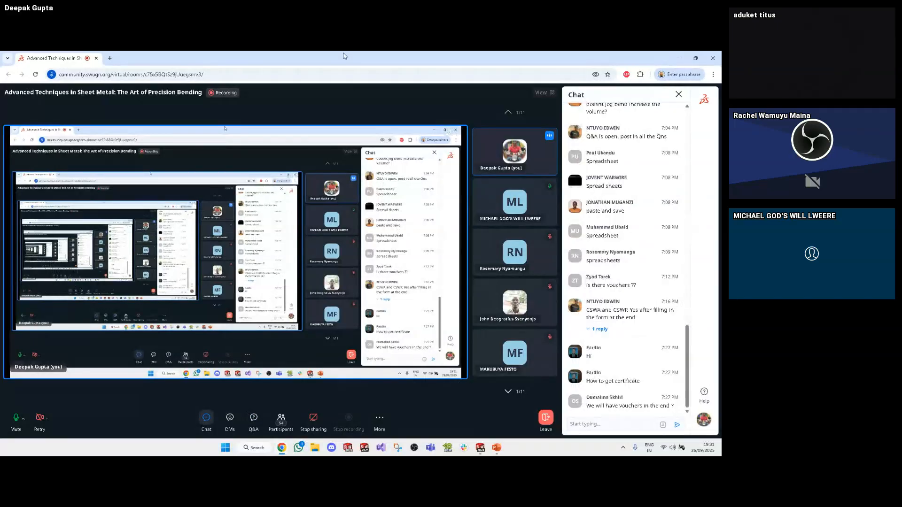
# Tile the webinar browser window beside the PowerPoint window and return to the slide show
pyautogui.doubleClick(344, 57)
pyautogui.moveTo(509, 61); pyautogui.dragTo(312, 73)
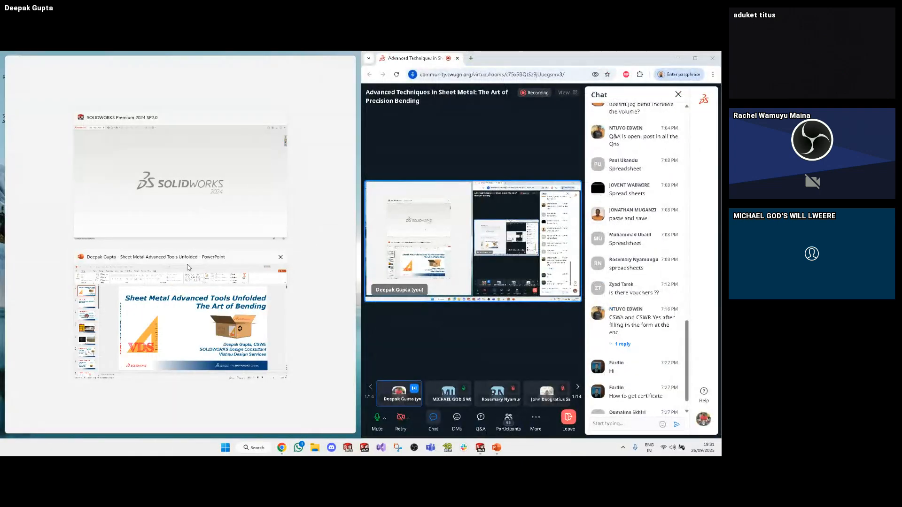
pyautogui.click(183, 287)
pyautogui.hotkey('alt', 'Tab')
pyautogui.hotkey('alt', 'Tab')
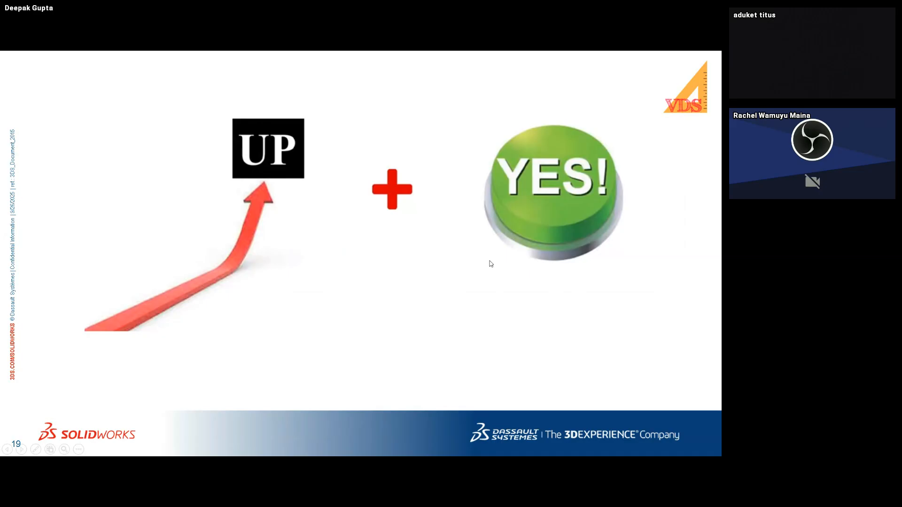
# Switch to the webinar chat in the browser to check it and return to slide 19 of the slide show
pyautogui.hotkey('alt', 'Tab')
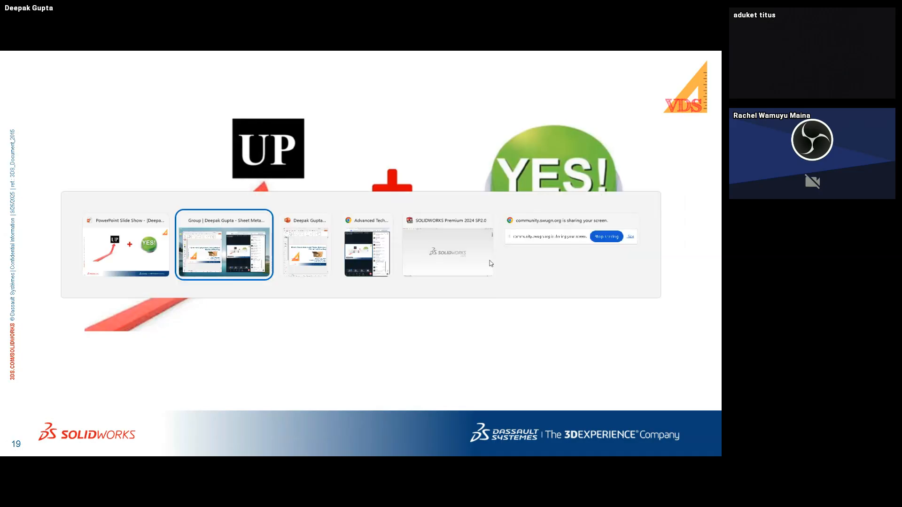
pyautogui.hotkey('alt', 'Tab')
pyautogui.hotkey('alt', 'Tab')
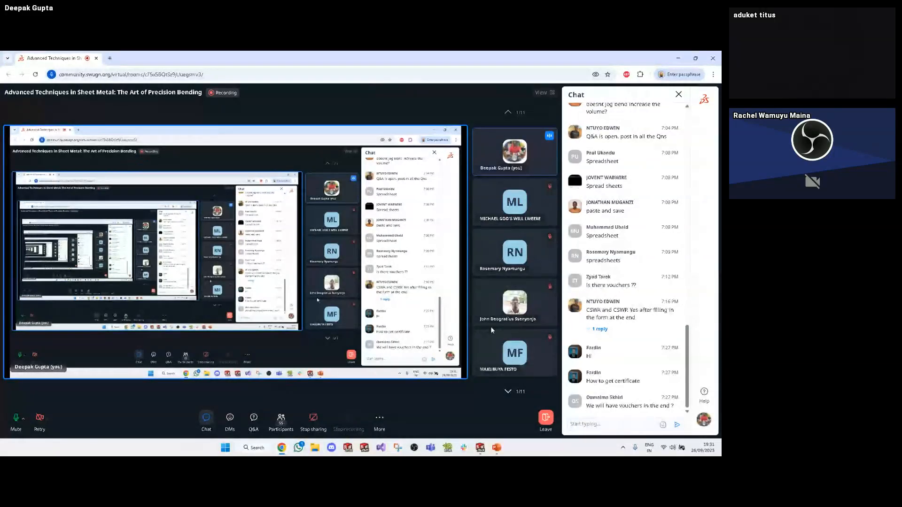
pyautogui.hotkey('alt', 'Tab')
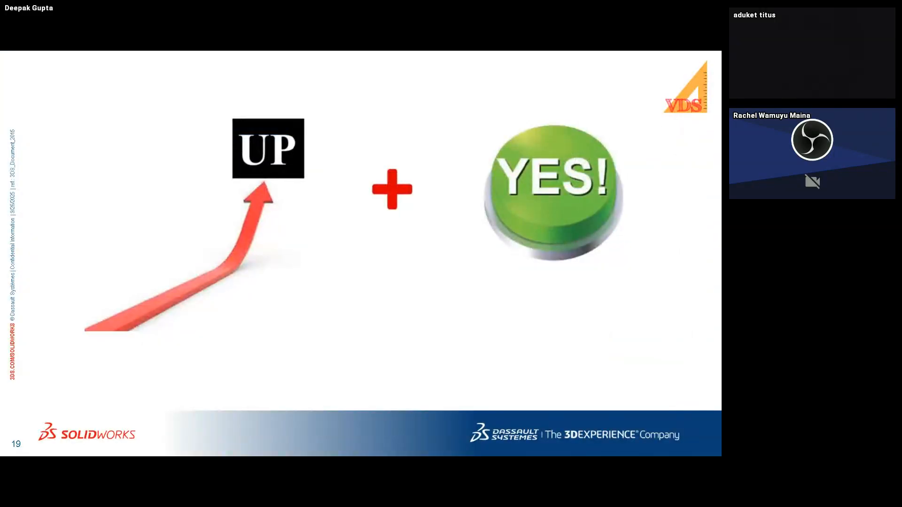
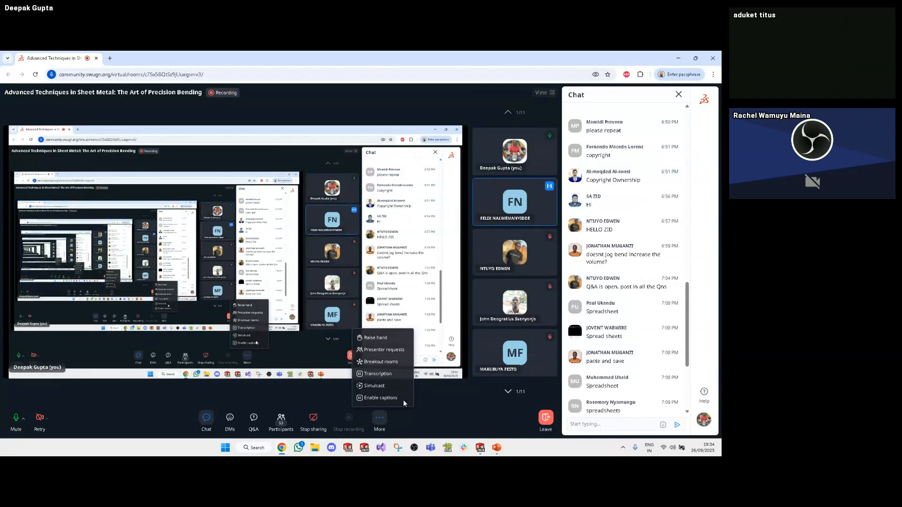
# Dismiss the additional meeting options and read the webinar chat down to its latest messages
pyautogui.click(427, 409)
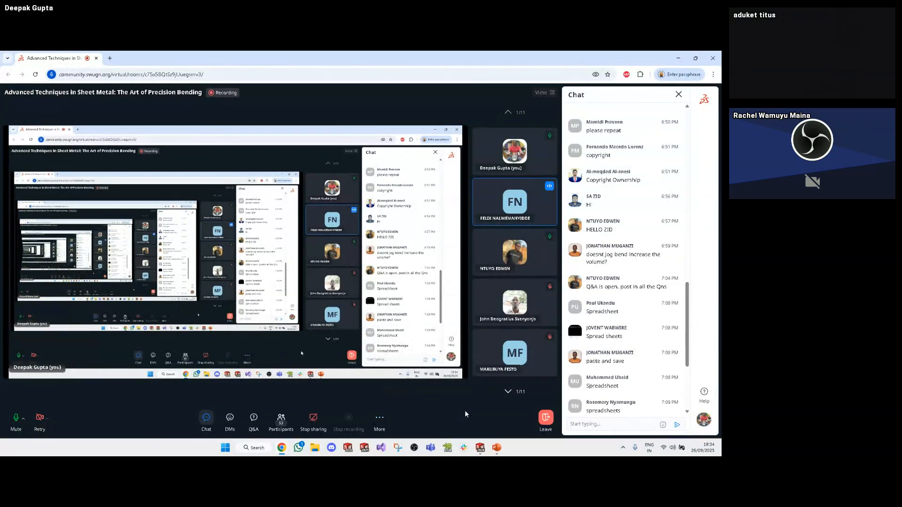
pyautogui.rightClick(546, 203)
pyautogui.click(546, 188)
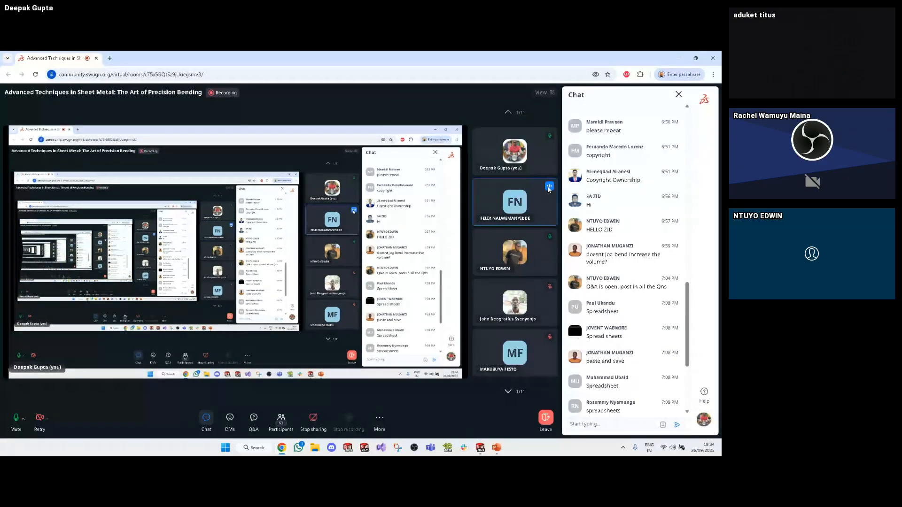
pyautogui.scroll(-3, 652, 347)
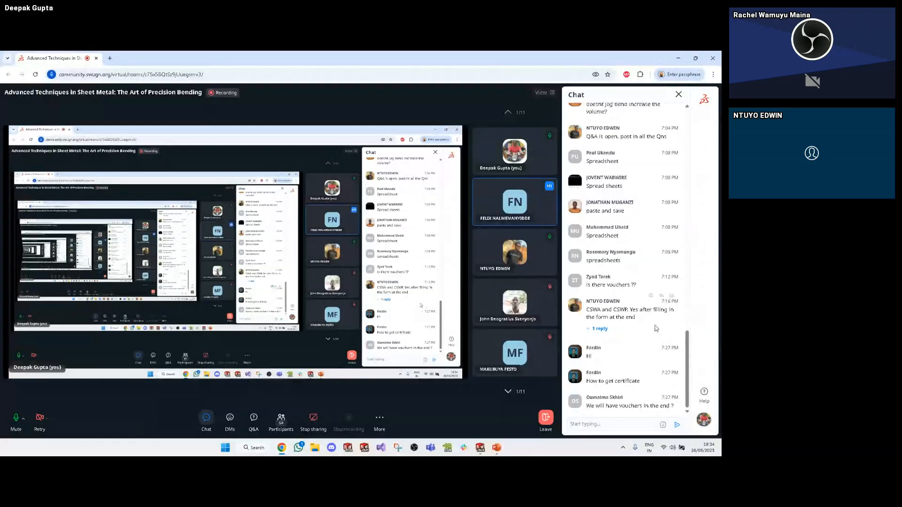
# Close the webinar chat and leave the browser for the FormingTool part in SOLIDWORKS
pyautogui.click(678, 95)
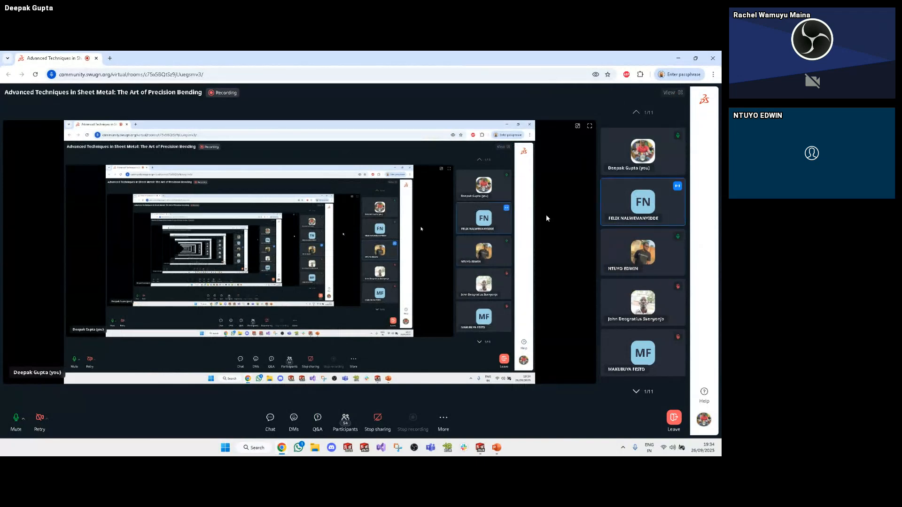
pyautogui.rightClick(669, 194)
pyautogui.click(677, 187)
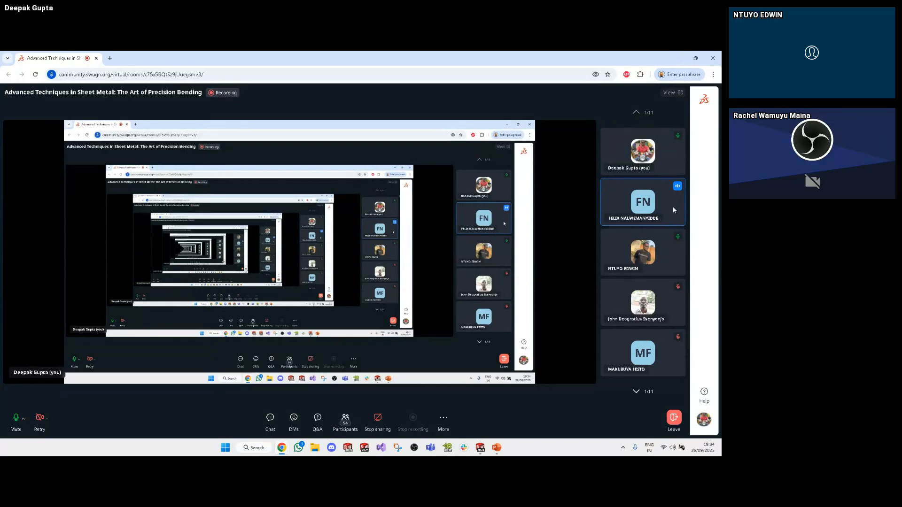
pyautogui.rightClick(673, 209)
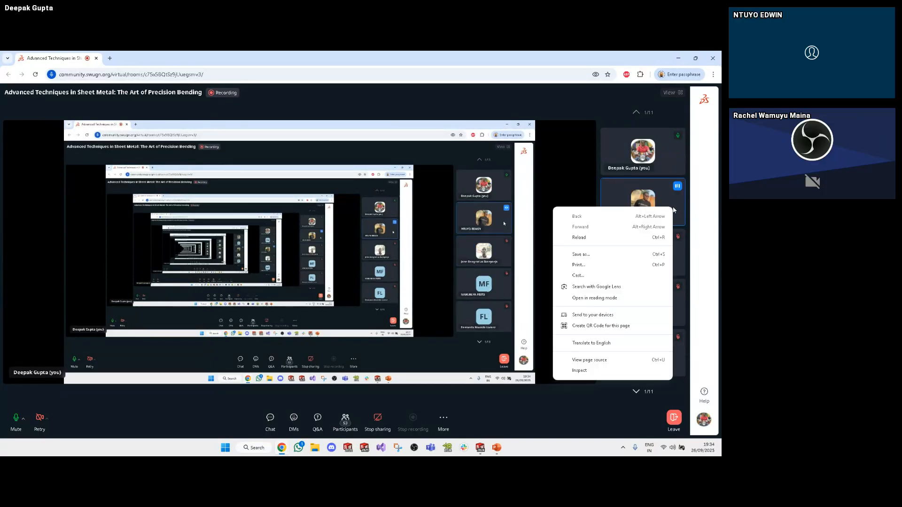
pyautogui.click(673, 205)
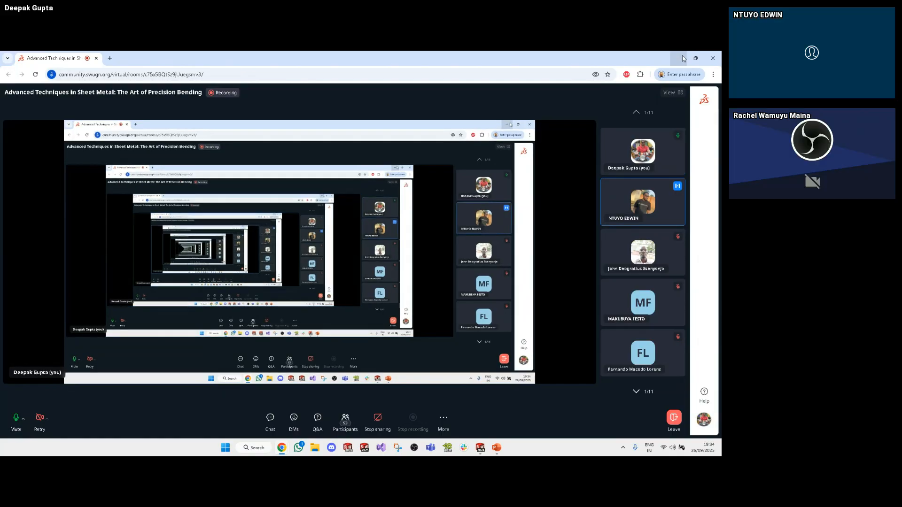
pyautogui.click(679, 58)
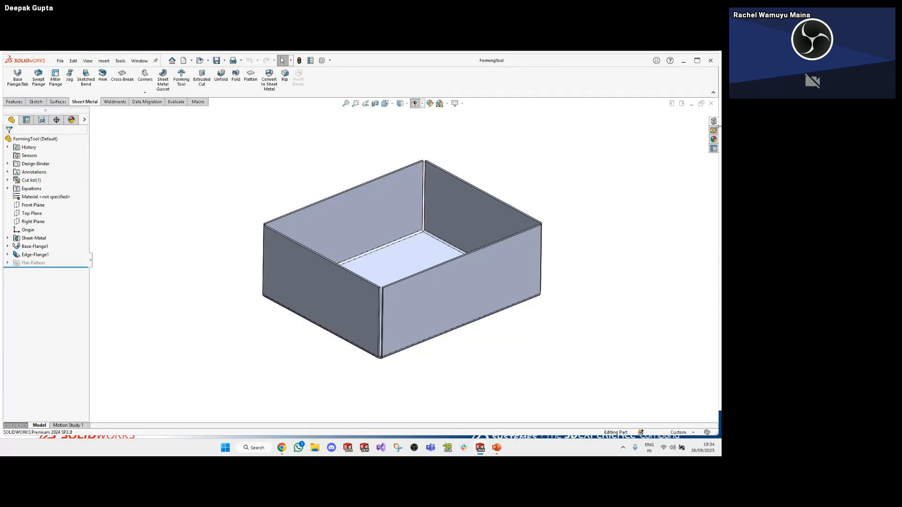
# Open the Design Library beside the model and enlarge its contents area to show the design library folders
pyautogui.click(715, 122)
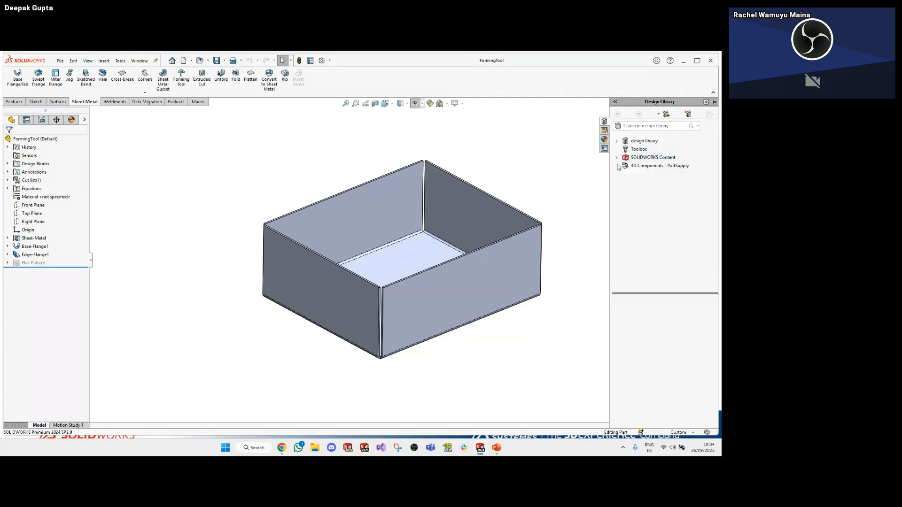
pyautogui.moveTo(609, 173); pyautogui.dragTo(551, 172)
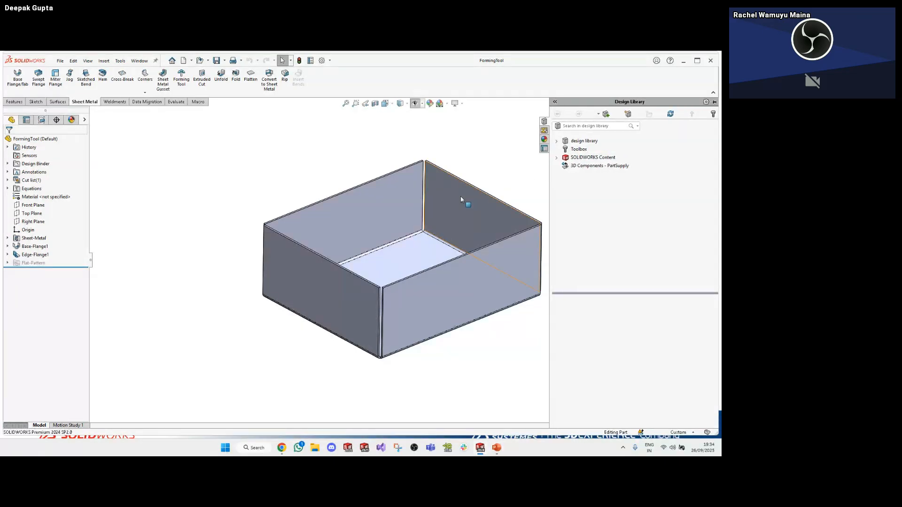
pyautogui.keyDown('ctrl'); pyautogui.moveTo(461, 196); pyautogui.dragTo(312, 195, button='middle'); pyautogui.keyUp('ctrl')
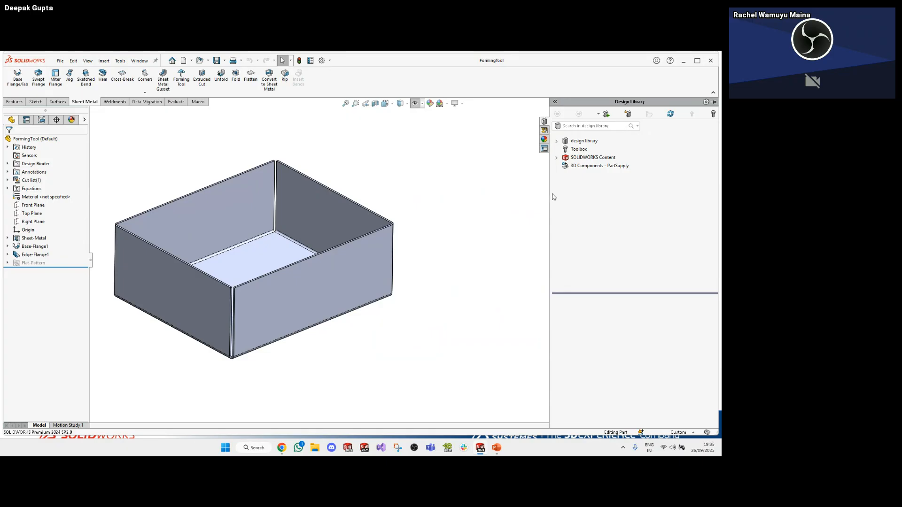
pyautogui.moveTo(551, 196); pyautogui.dragTo(489, 197)
pyautogui.click(511, 141)
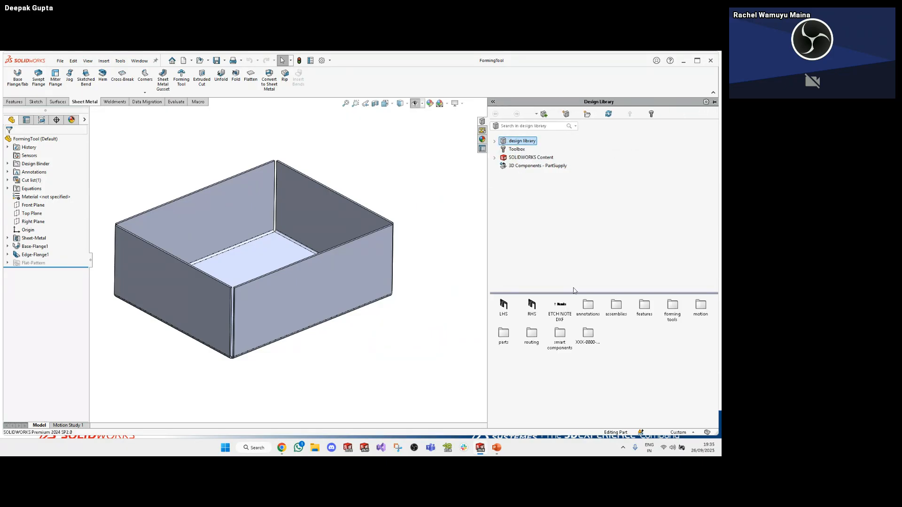
pyautogui.moveTo(564, 289); pyautogui.dragTo(564, 197)
# Open the forming tools folder and mark it and all its subfolders as forming tools folders
pyautogui.click(672, 223)
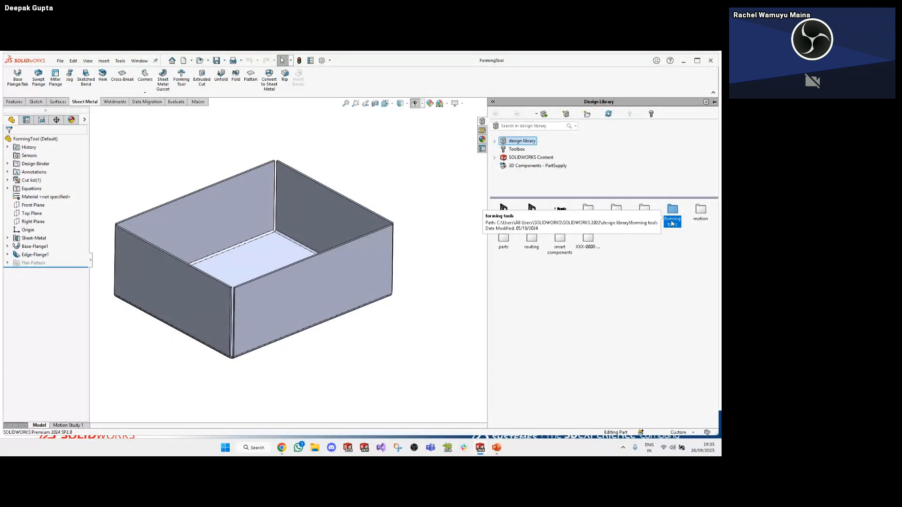
pyautogui.click(641, 283)
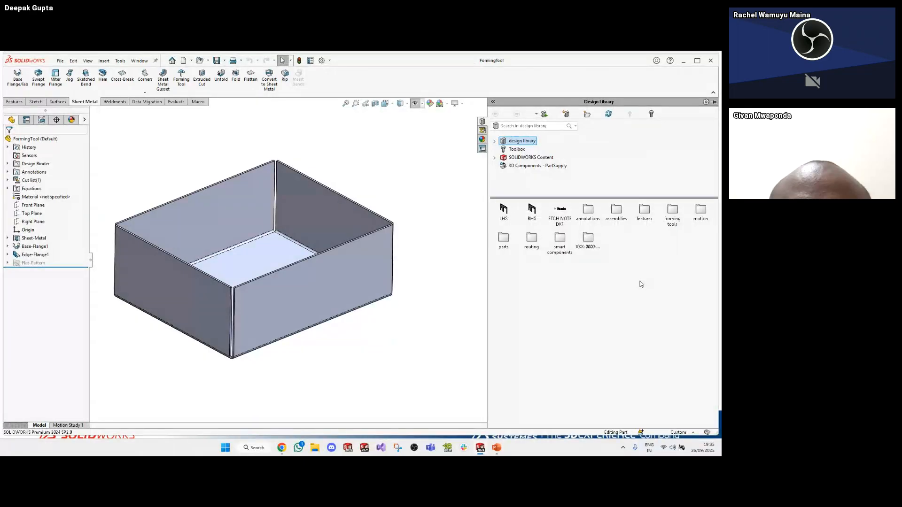
pyautogui.rightClick(673, 214)
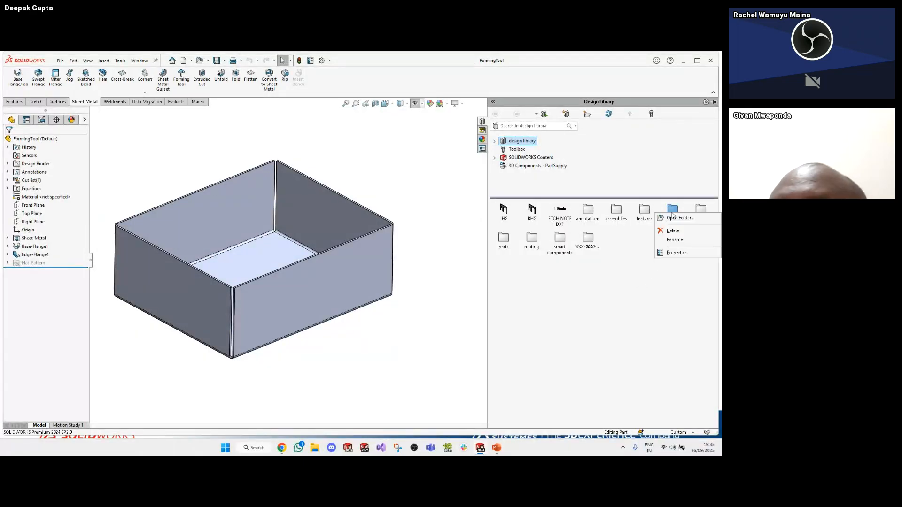
pyautogui.click(638, 277)
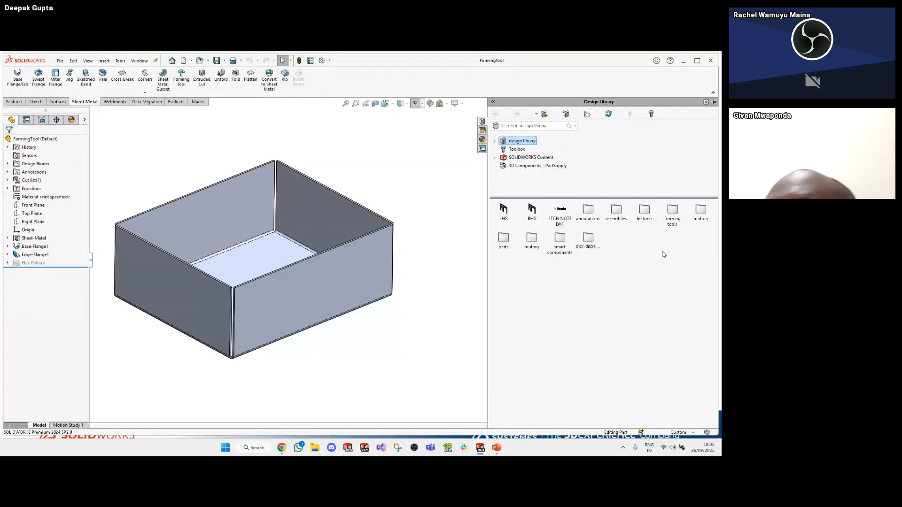
pyautogui.doubleClick(672, 213)
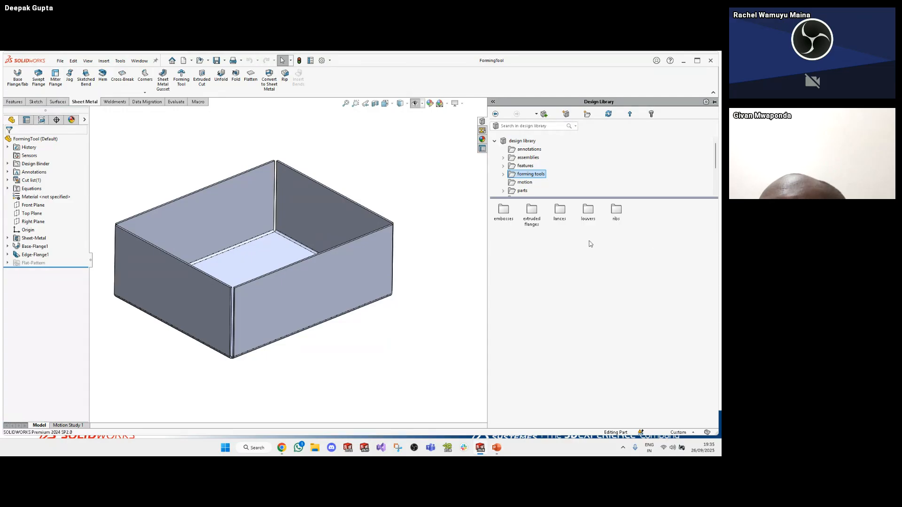
pyautogui.rightClick(532, 175)
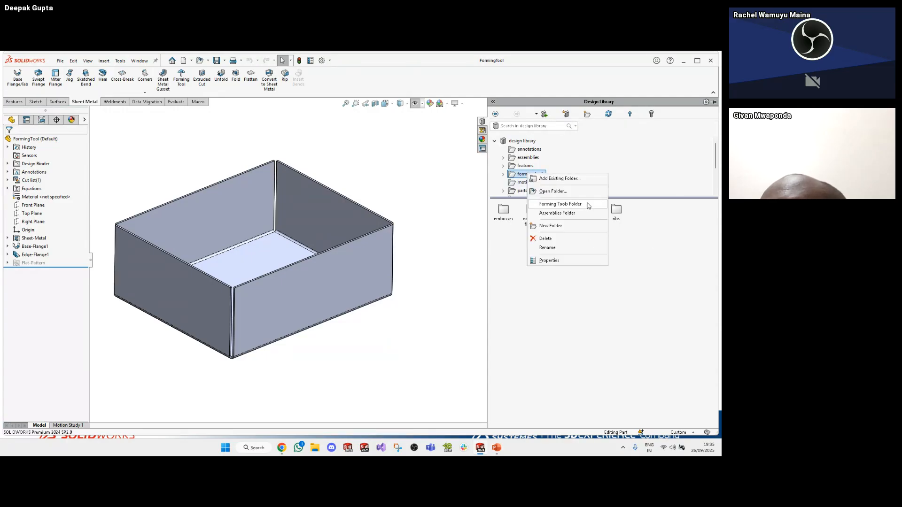
pyautogui.click(561, 205)
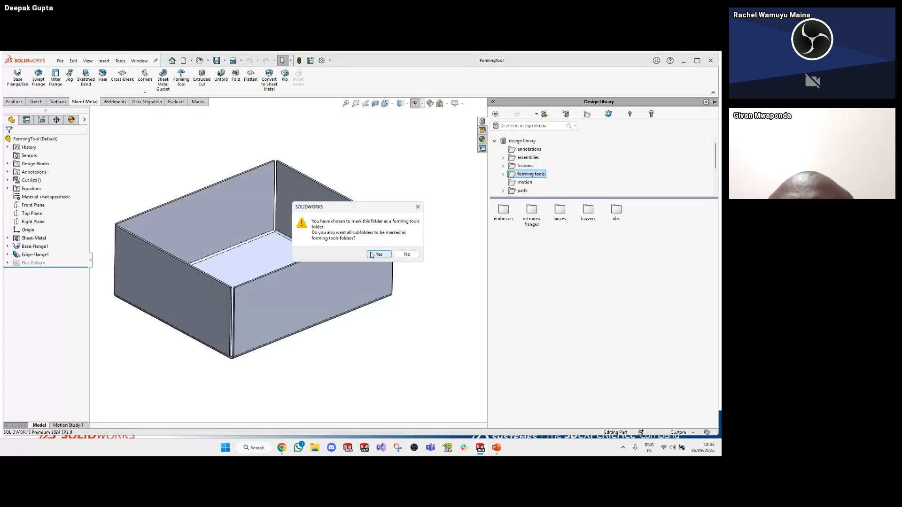
pyautogui.click(378, 255)
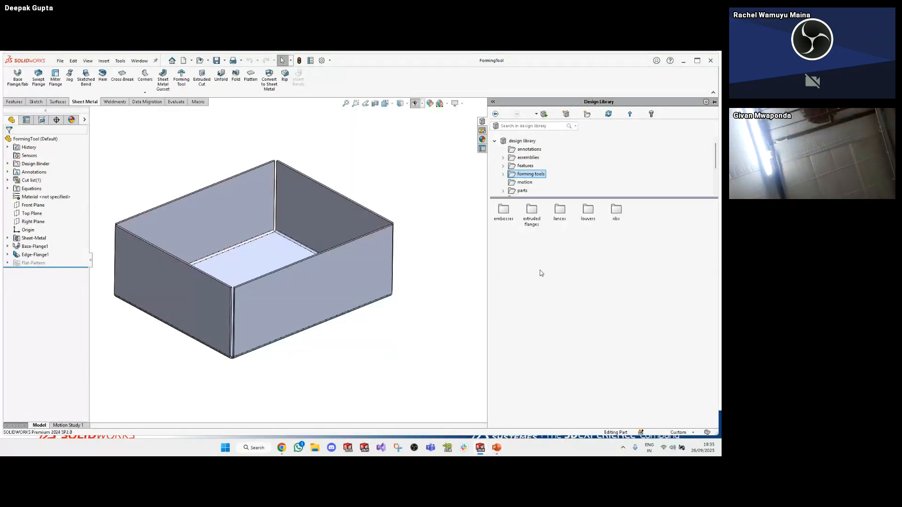
# Place the counter sink emboss from the embosses folder on the outer face of the box's front wall, near its right end
pyautogui.doubleClick(504, 210)
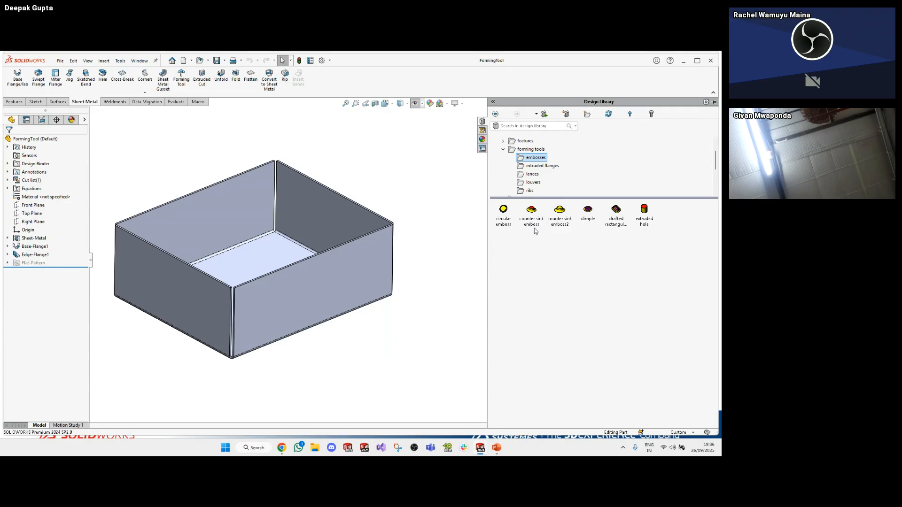
pyautogui.moveTo(532, 212); pyautogui.dragTo(362, 272)
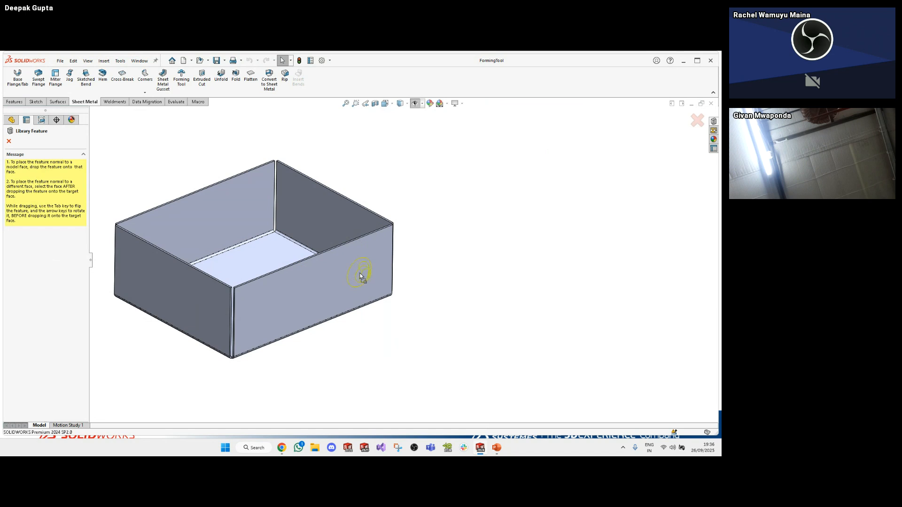
pyautogui.moveTo(361, 276); pyautogui.dragTo(361, 276)
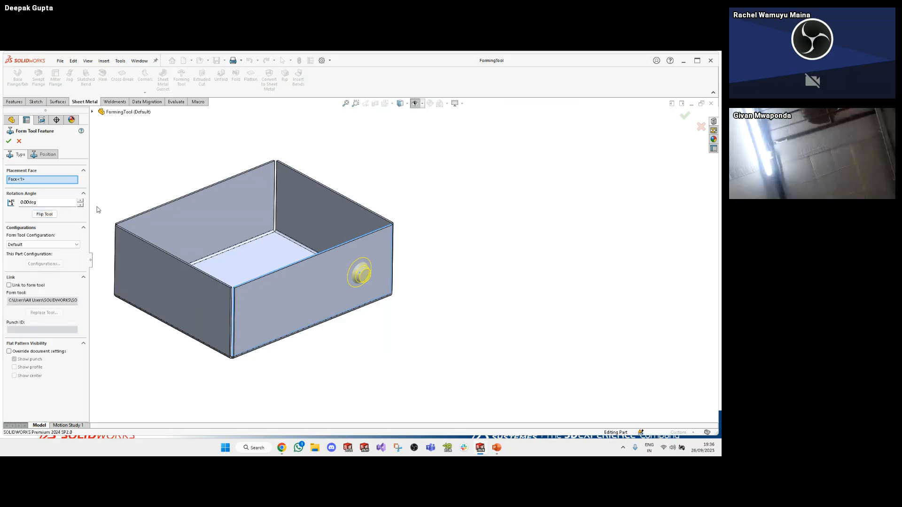
# Flip the countersink emboss to form in the opposite direction and keep its Default form tool configuration
pyautogui.click(45, 215)
pyautogui.click(45, 215)
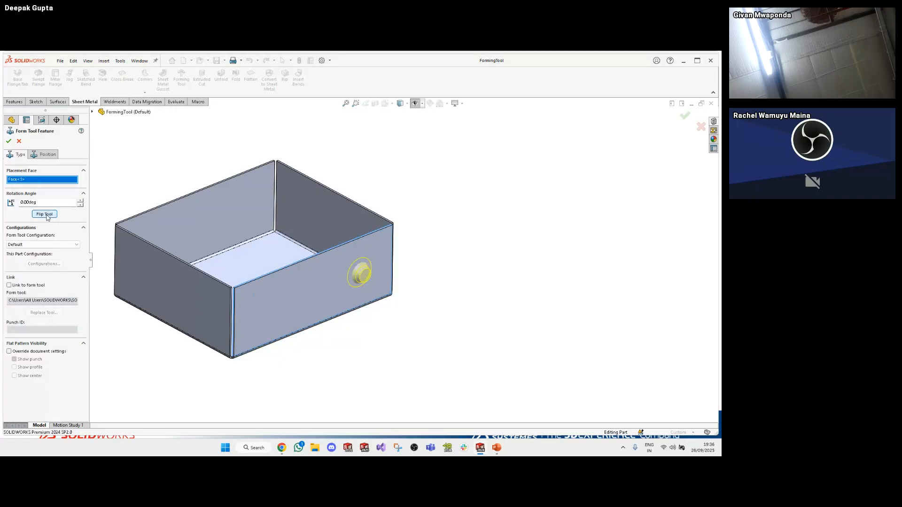
pyautogui.click(45, 215)
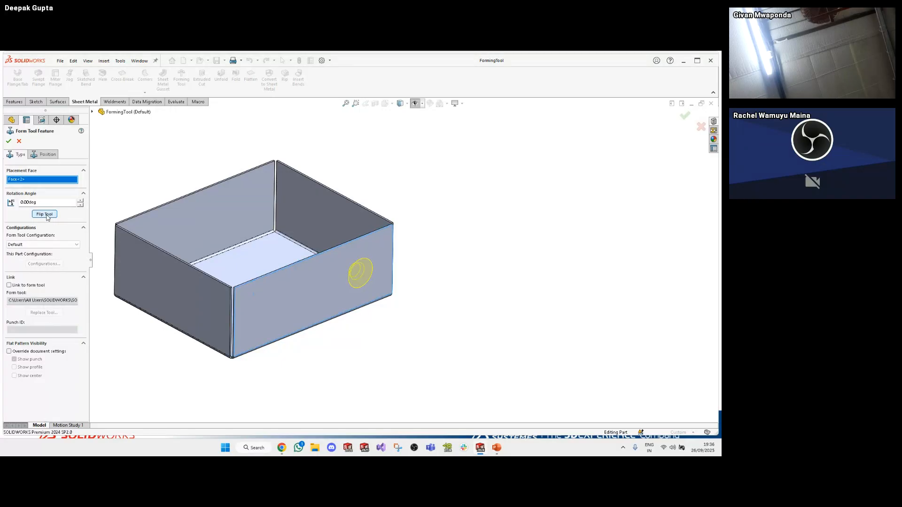
pyautogui.click(46, 204)
pyautogui.click(68, 244)
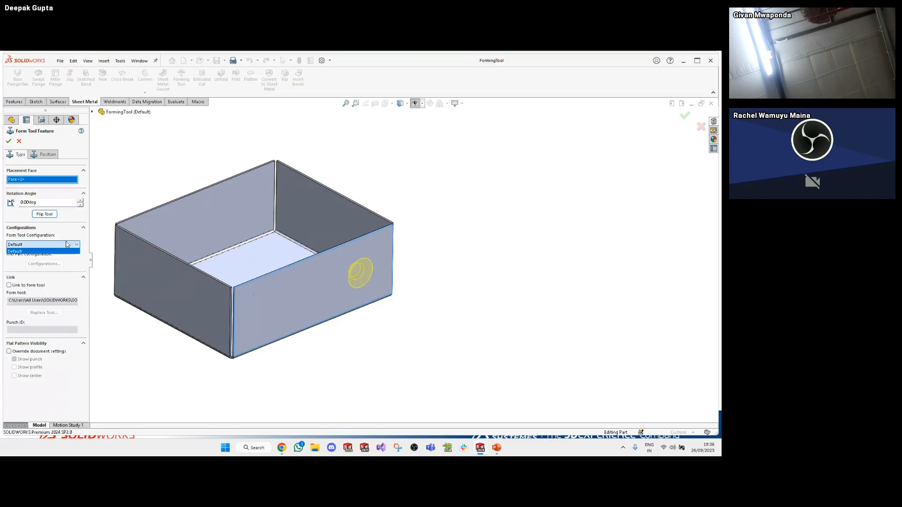
pyautogui.click(68, 245)
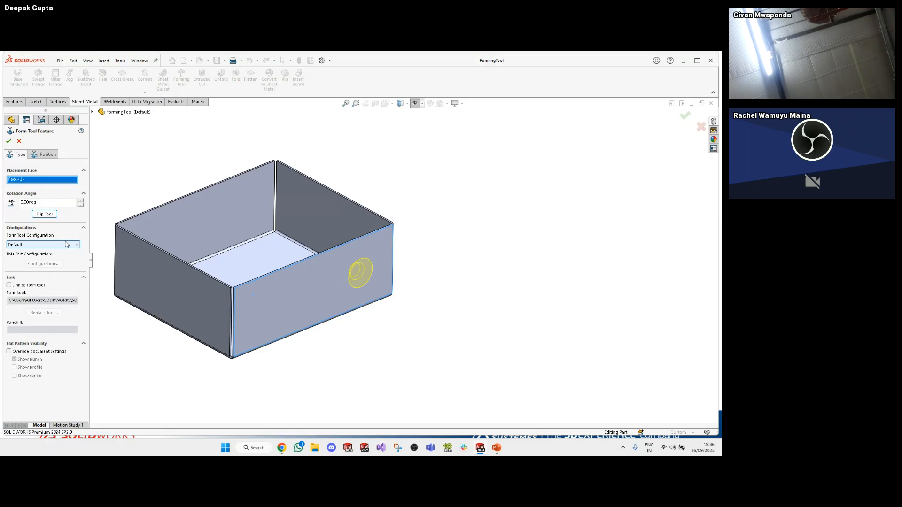
pyautogui.click(67, 244)
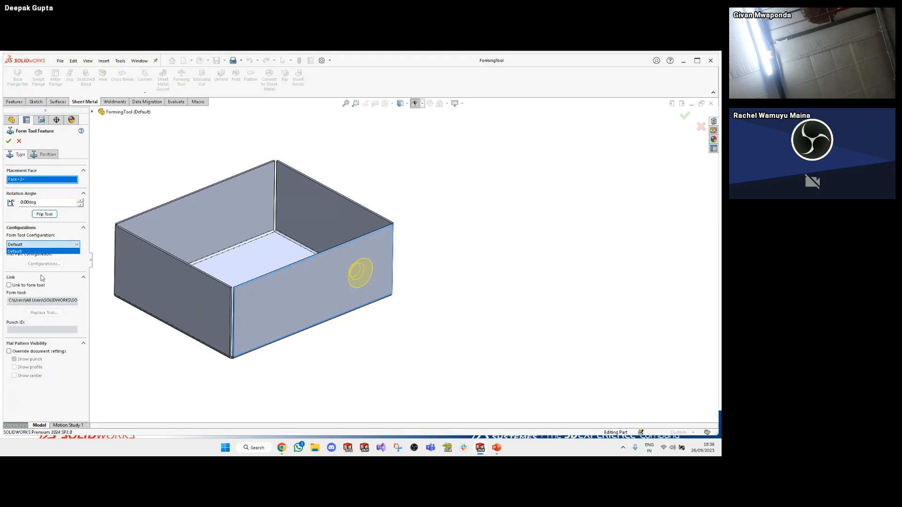
pyautogui.click(50, 246)
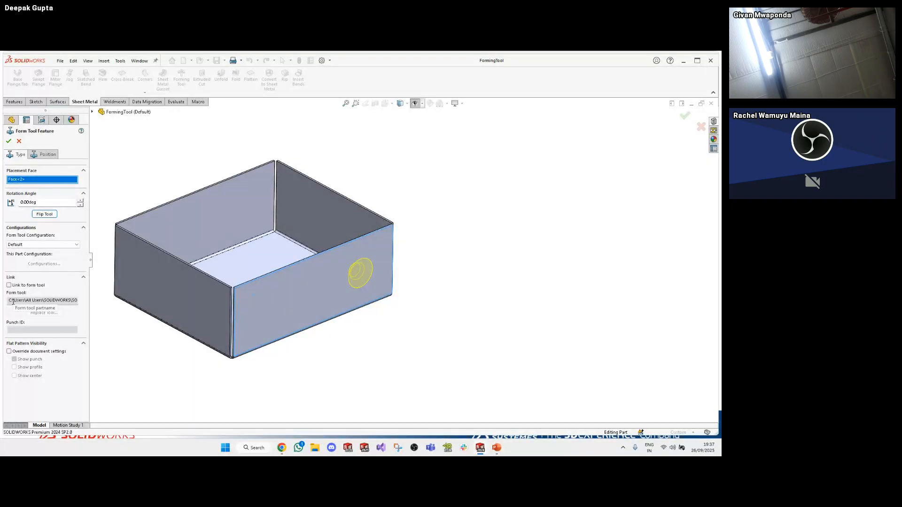
# Dimension the emboss's centre point 20 mm from the wall's upper edge in the position sketch
pyautogui.click(49, 158)
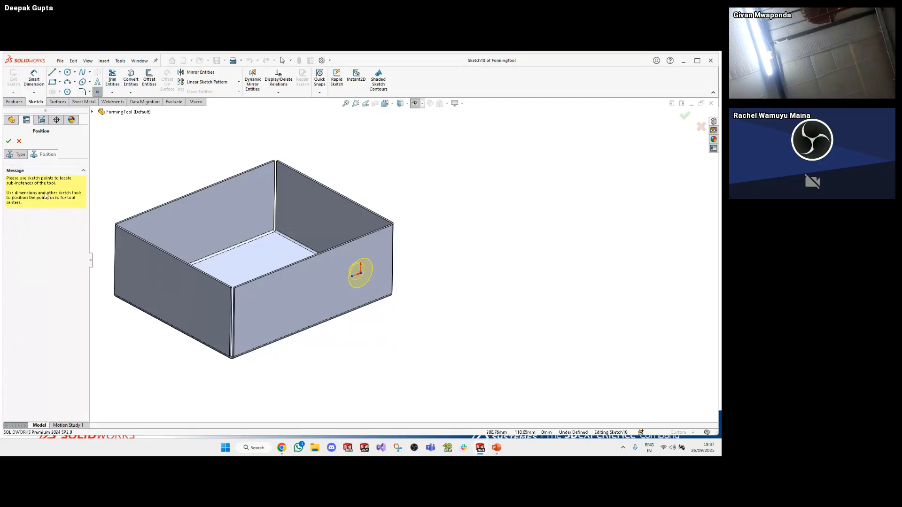
pyautogui.click(33, 78)
pyautogui.scroll(-2, 380, 270)
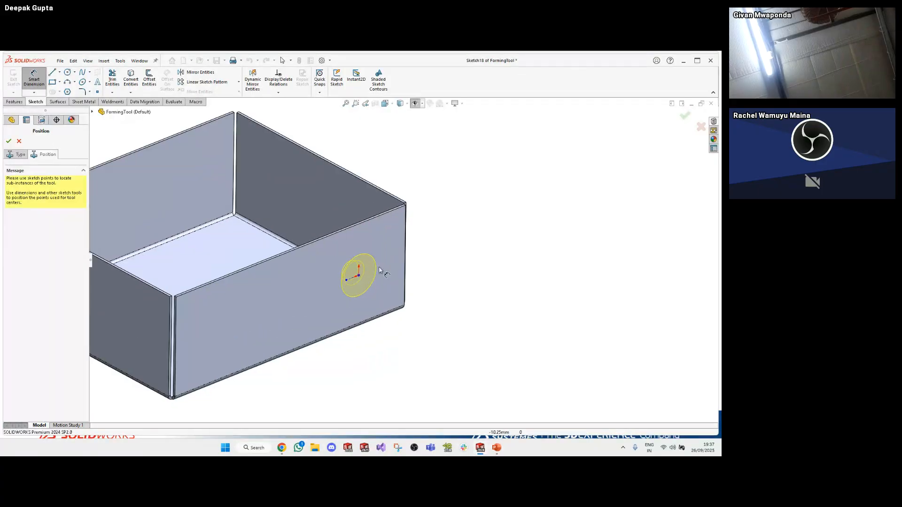
pyautogui.scroll(-3, 380, 270)
pyautogui.click(337, 198)
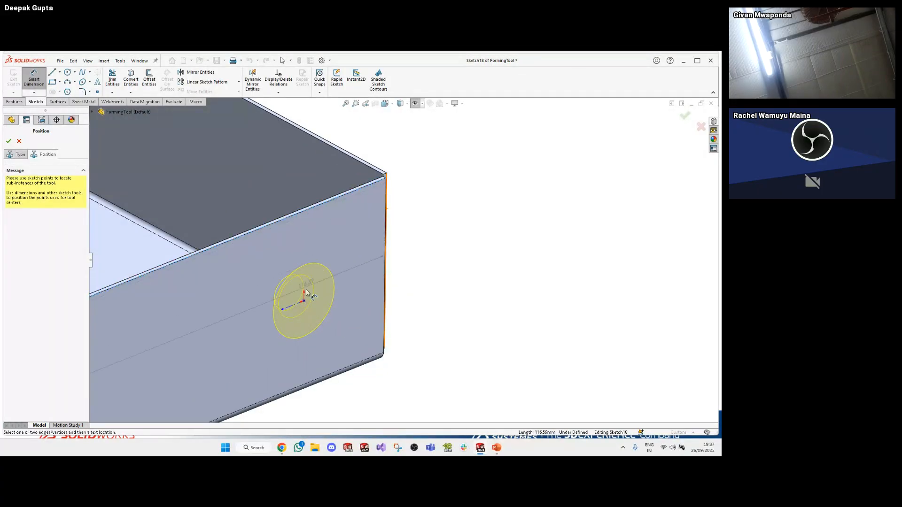
pyautogui.click(305, 300)
pyautogui.click(347, 260)
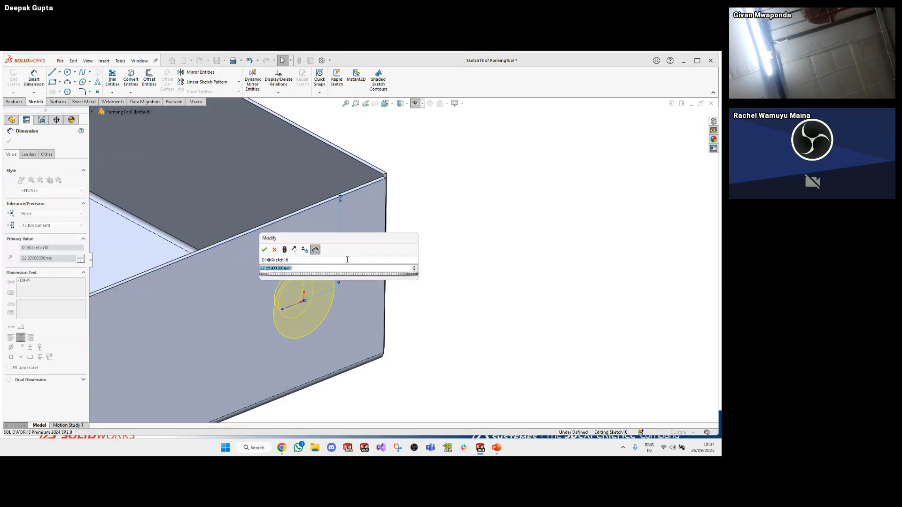
pyautogui.write('20')
pyautogui.press('Return')
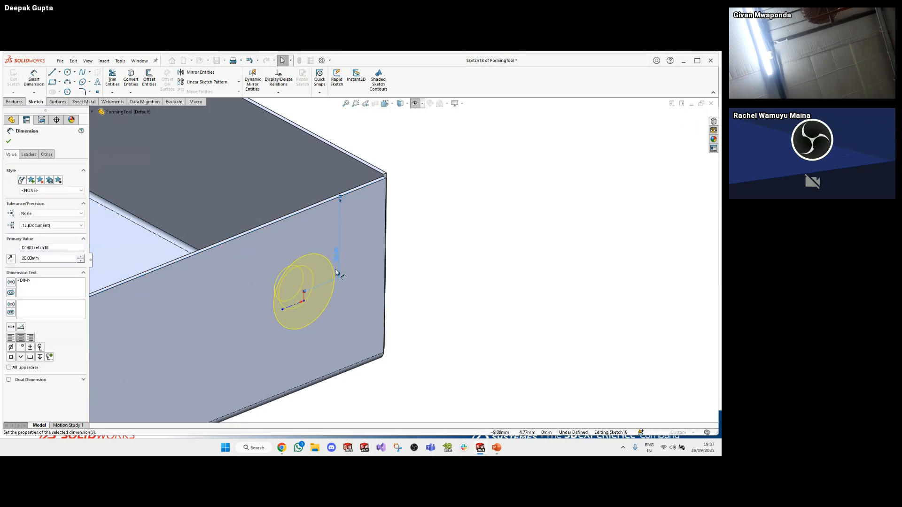
# Dimension the emboss's centre point 20 mm from the wall's right vertical edge
pyautogui.click(412, 266)
pyautogui.click(386, 265)
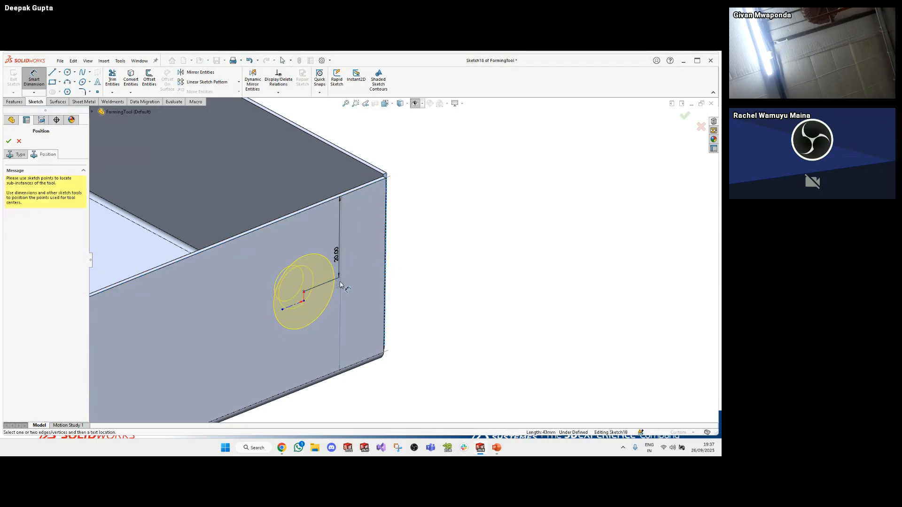
pyautogui.click(304, 292)
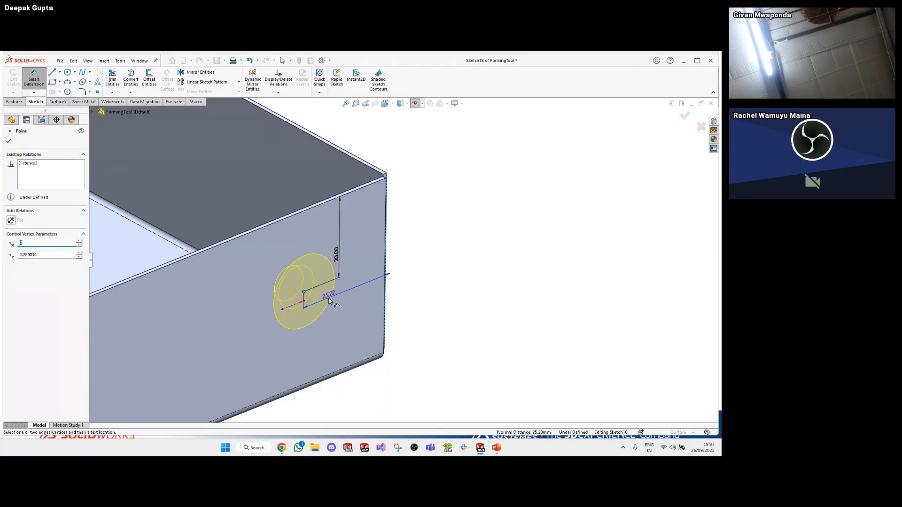
pyautogui.click(338, 324)
pyautogui.write('20')
pyautogui.press('Return')
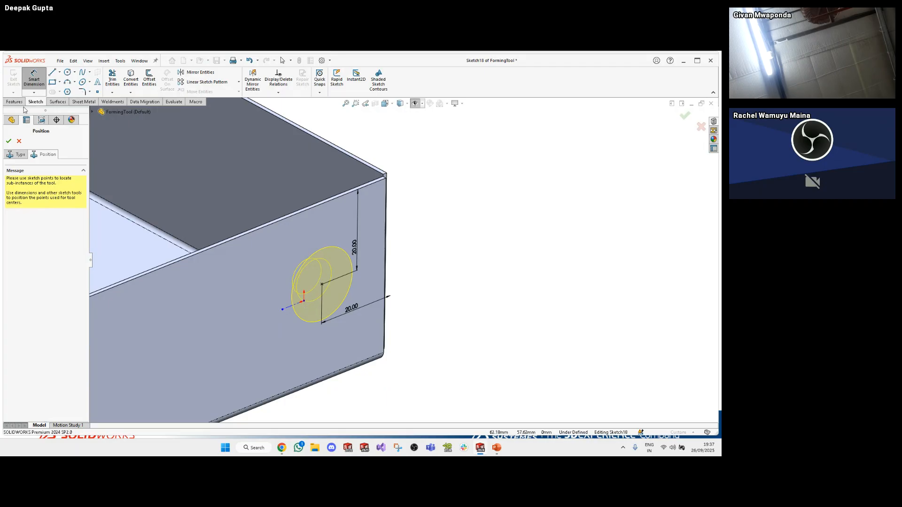
# Make the free endpoint of the position sketch's short line coincident with the emboss's centre point
pyautogui.press('Escape')
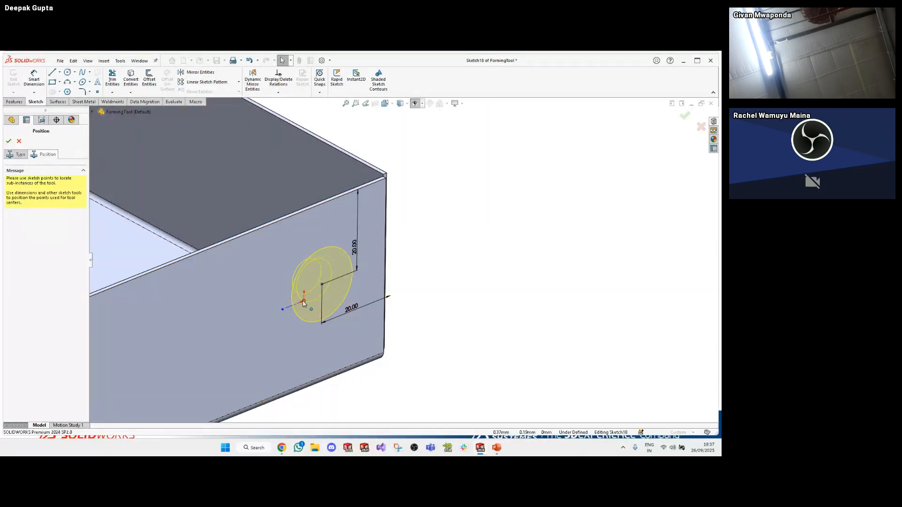
pyautogui.moveTo(302, 301); pyautogui.dragTo(322, 284)
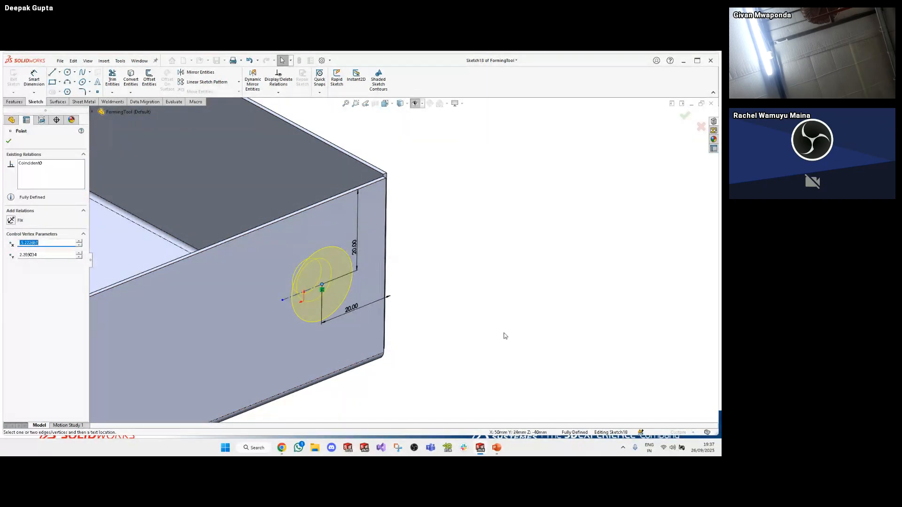
pyautogui.click(515, 336)
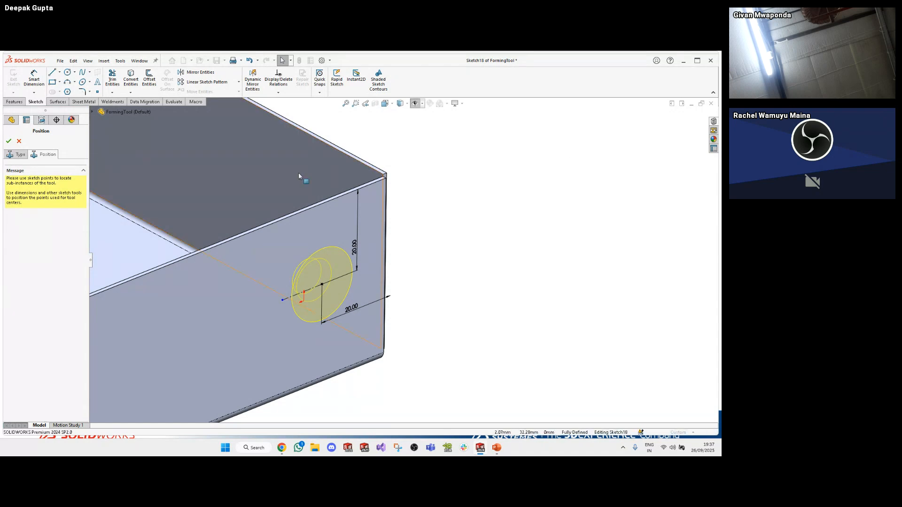
# Accept the countersink emboss position and mirror the emboss about the Right Plane onto the opposite wall
pyautogui.click(9, 142)
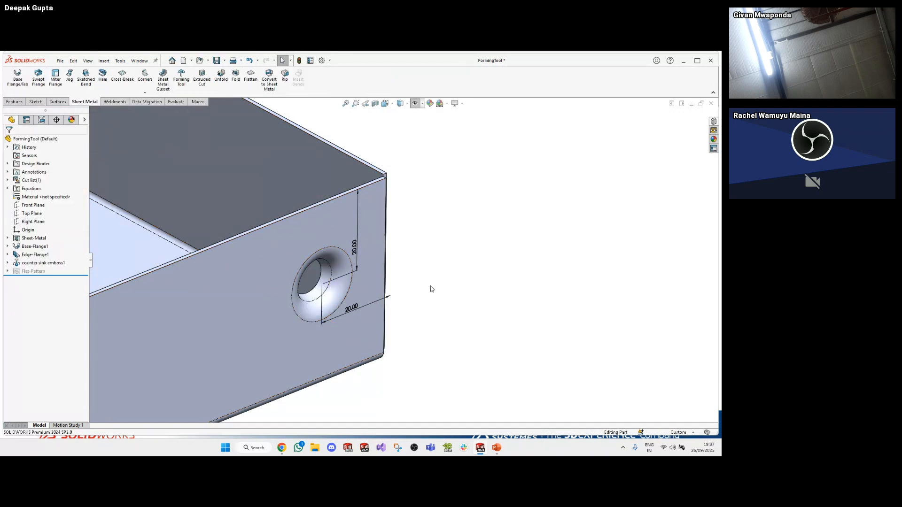
pyautogui.scroll(5, 431, 288)
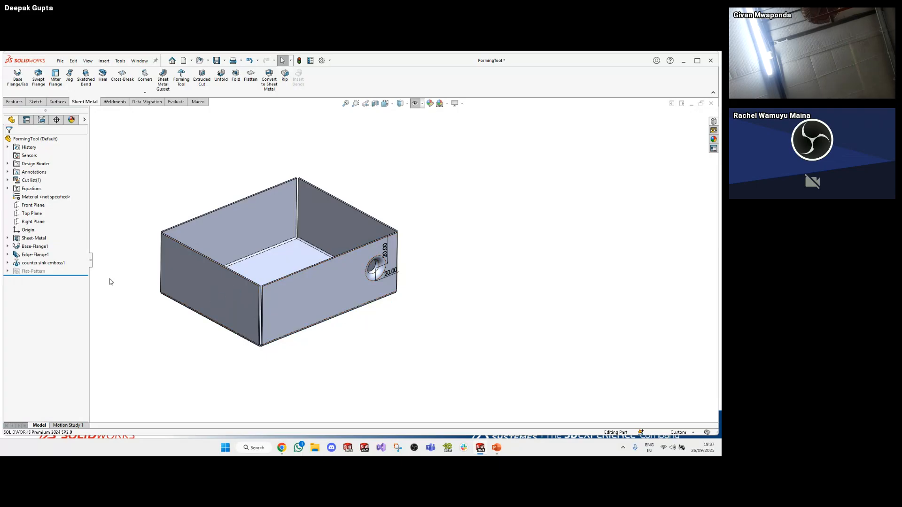
pyautogui.click(46, 222)
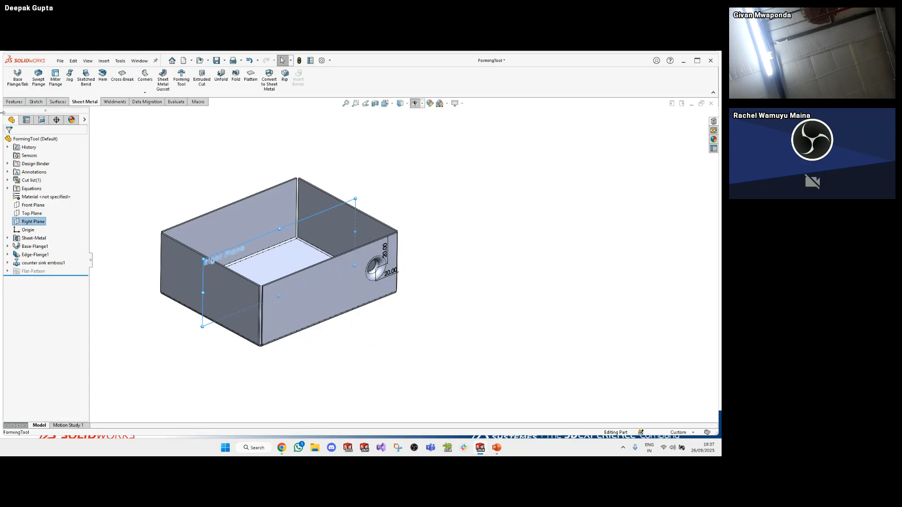
pyautogui.click(14, 102)
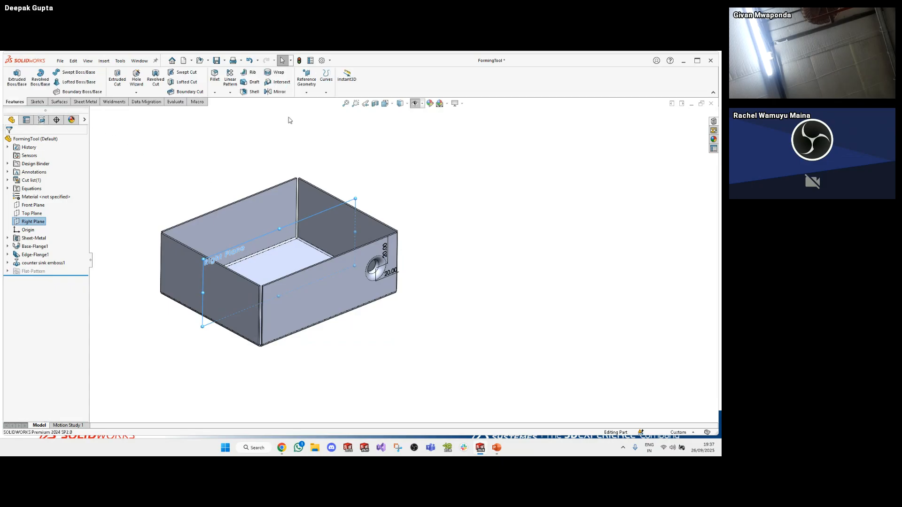
pyautogui.click(277, 92)
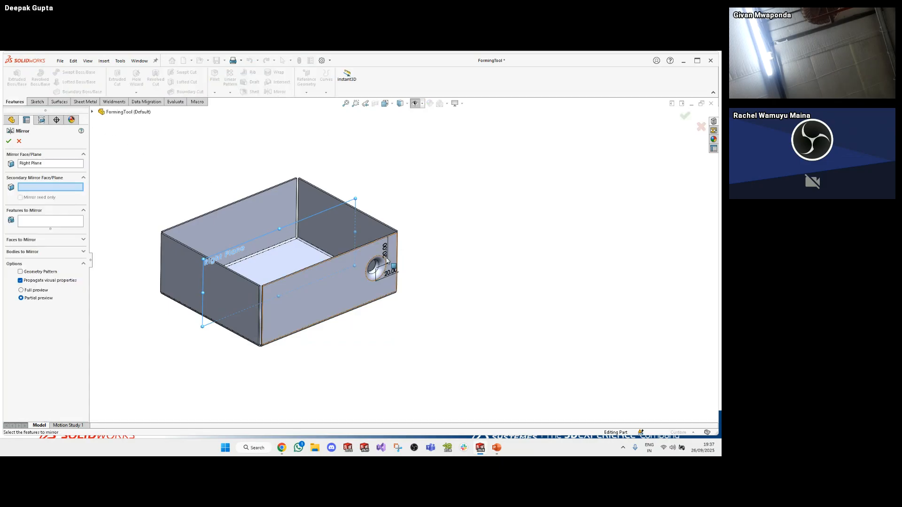
pyautogui.scroll(-2, 376, 263)
pyautogui.click(58, 222)
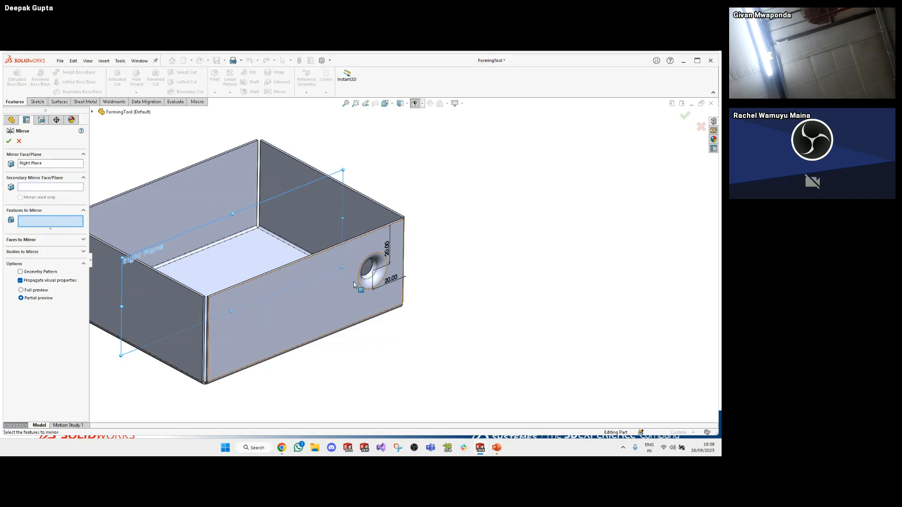
pyautogui.click(380, 279)
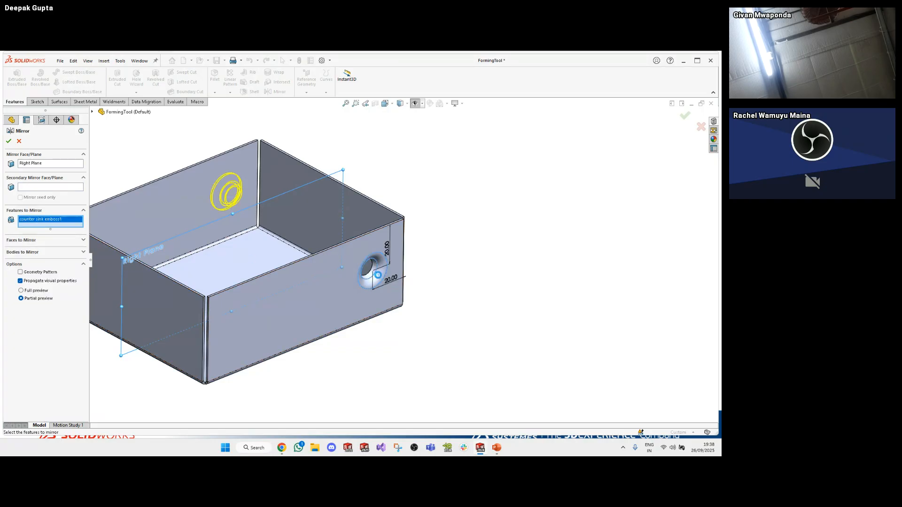
pyautogui.press('Return')
pyautogui.scroll(3, 334, 269)
pyautogui.moveTo(334, 268); pyautogui.dragTo(300, 254, button='middle')
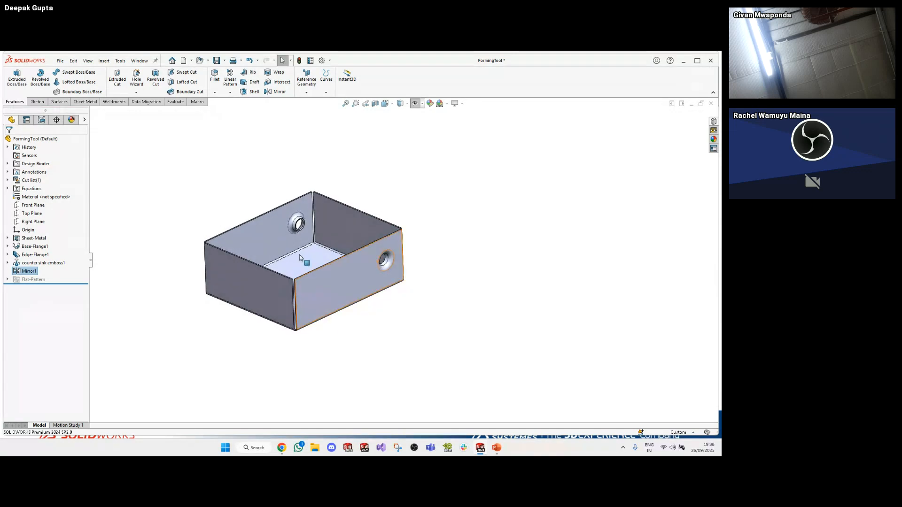
pyautogui.press('f')
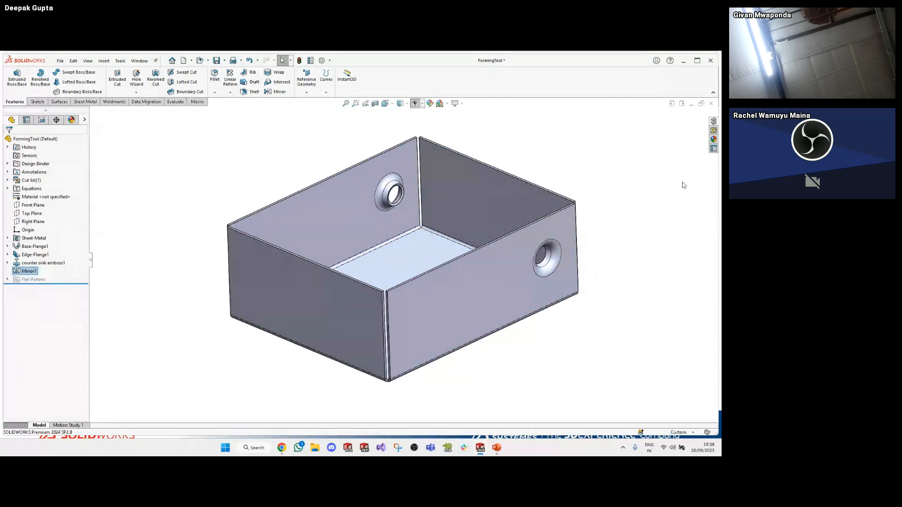
# Place the single rib forming tool from the design library's ribs folder on the inside face of the box floor
pyautogui.click(714, 130)
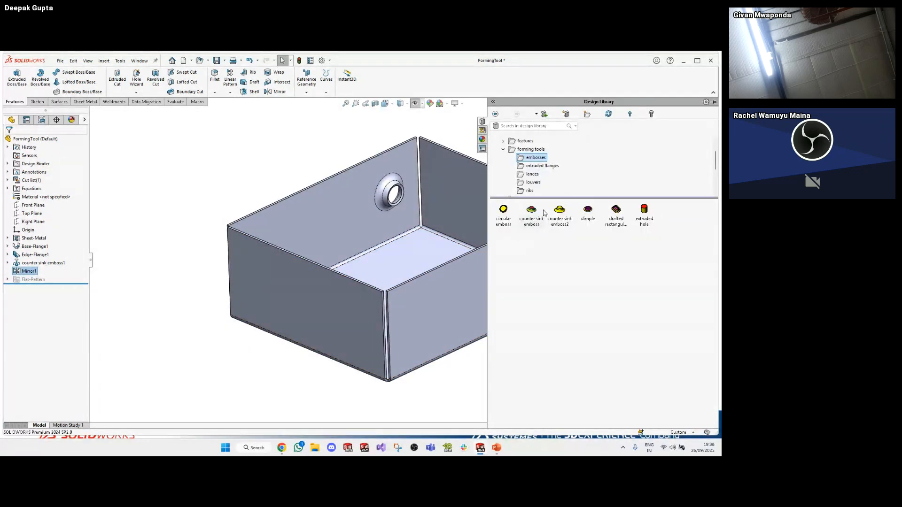
pyautogui.click(526, 191)
pyautogui.scroll(3, 424, 239)
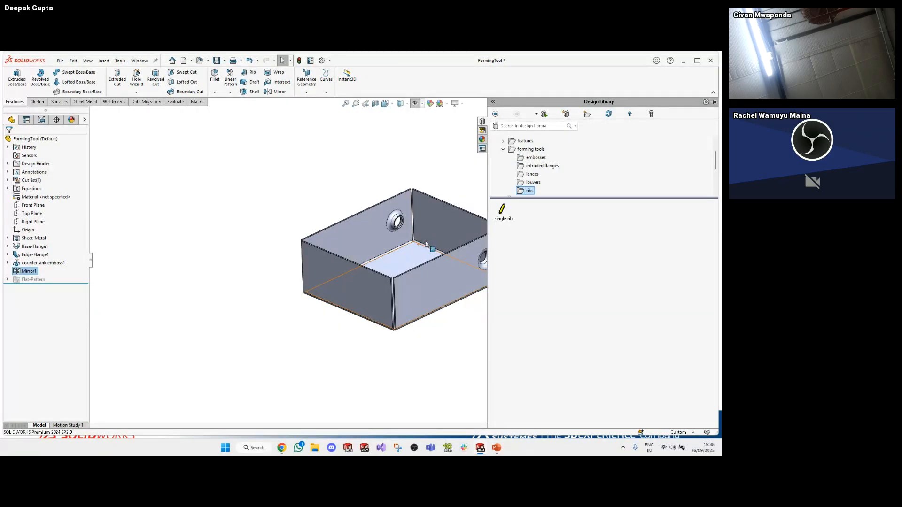
pyautogui.scroll(-2, 484, 259)
pyautogui.moveTo(423, 286); pyautogui.dragTo(353, 317, button='middle')
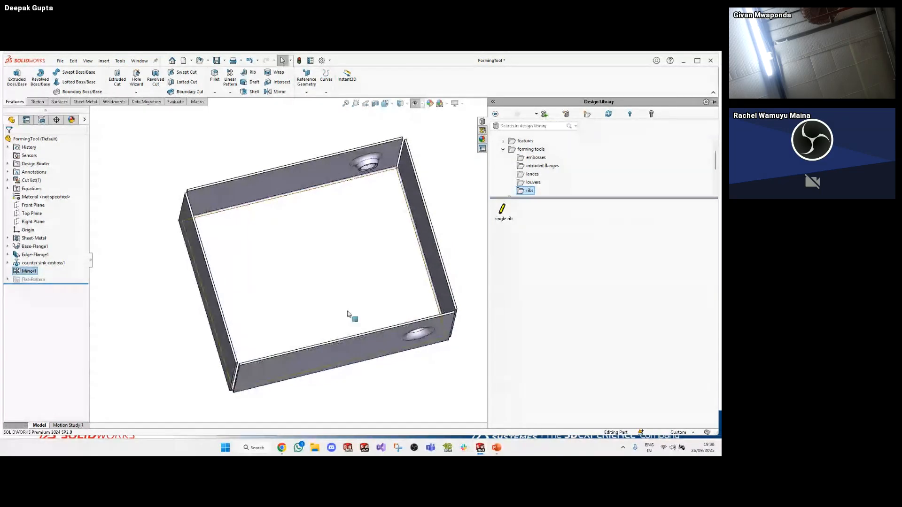
pyautogui.click(352, 287)
pyautogui.click(399, 247)
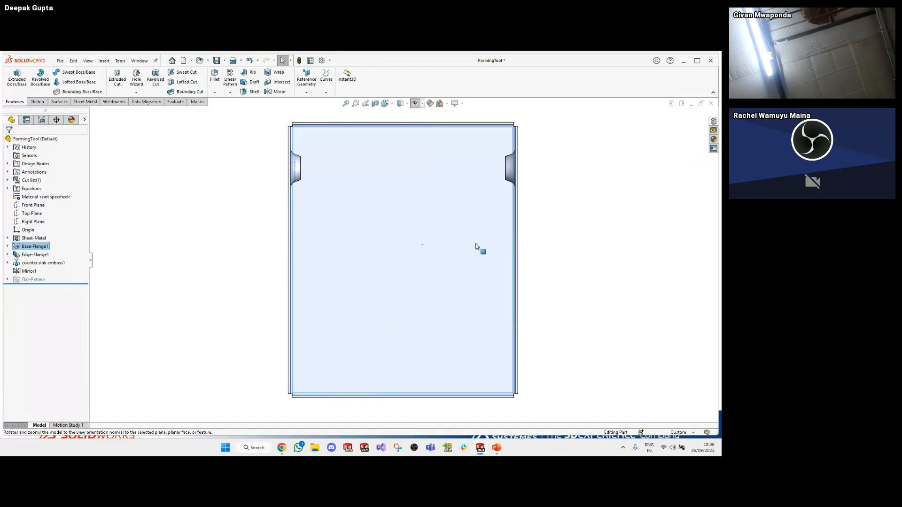
pyautogui.click(714, 121)
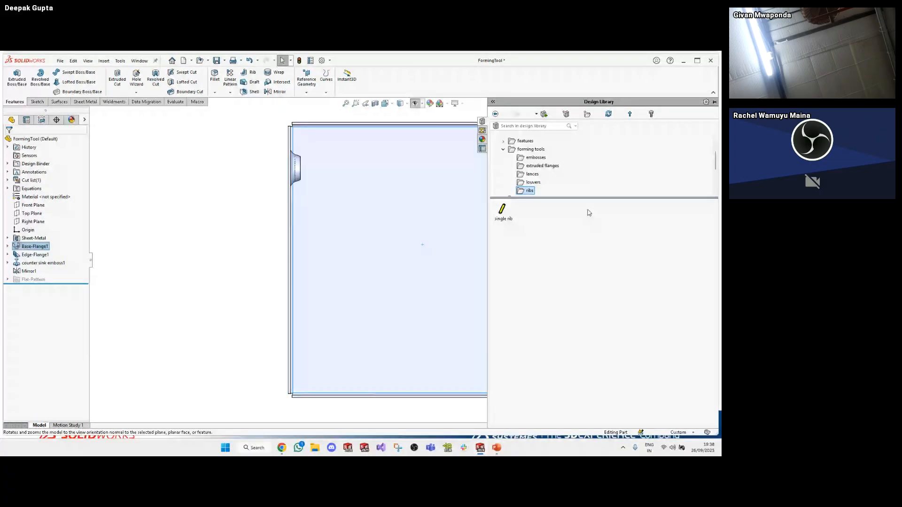
pyautogui.click(501, 218)
pyautogui.moveTo(501, 218); pyautogui.dragTo(358, 265)
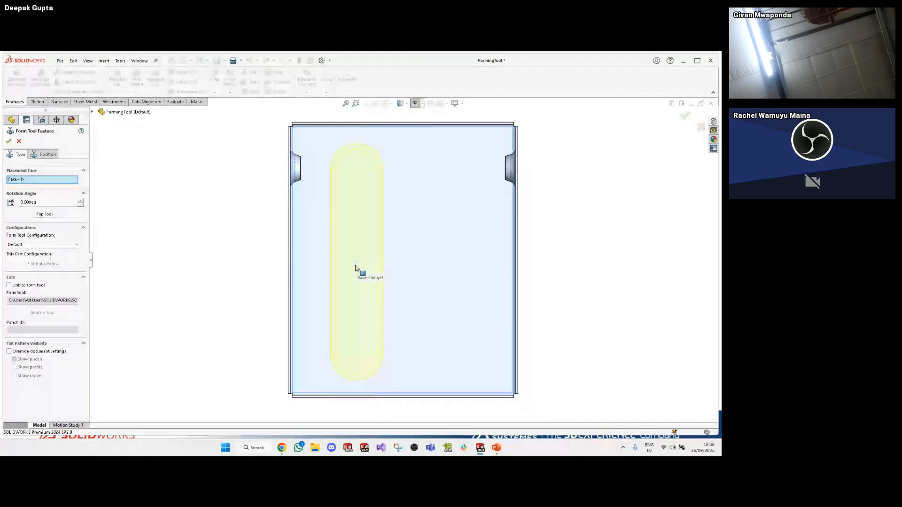
# Set the single rib's rotation angle to 45 degrees
pyautogui.moveTo(358, 265); pyautogui.dragTo(435, 131, button='middle')
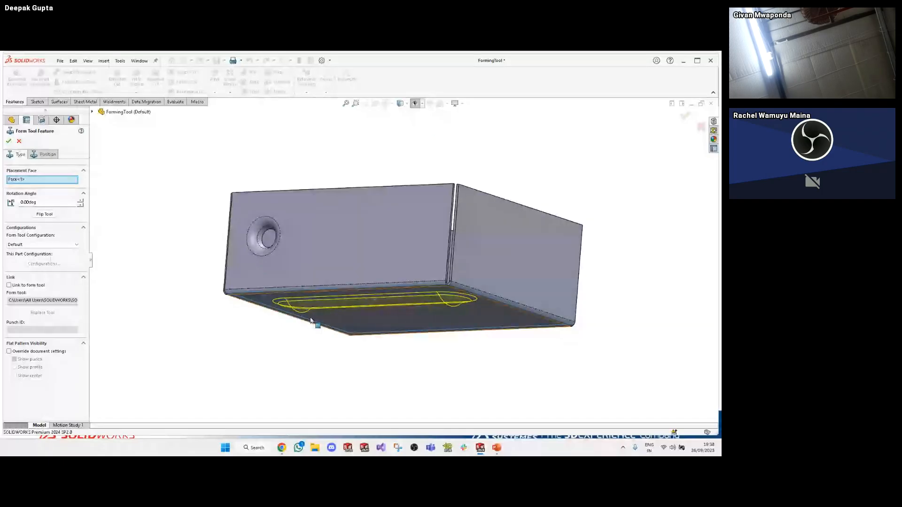
pyautogui.click(51, 214)
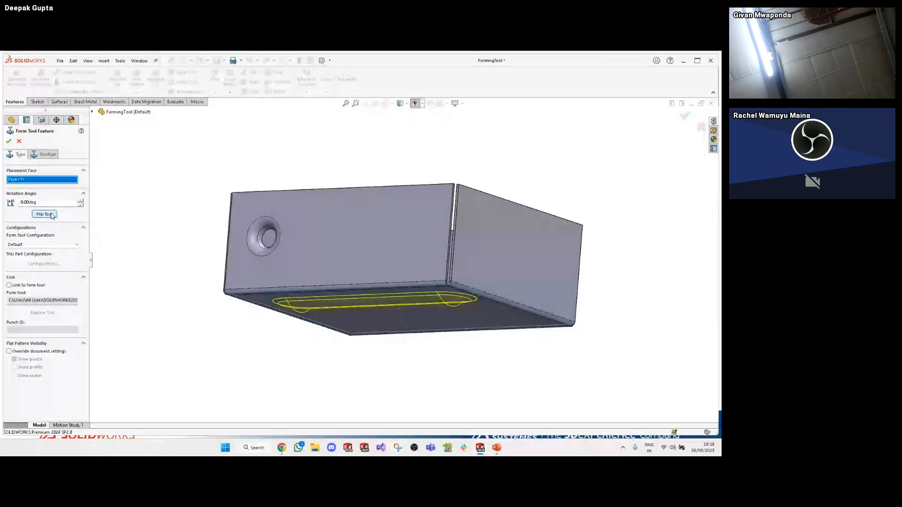
pyautogui.click(65, 202)
pyautogui.write('45')
pyautogui.press('Return')
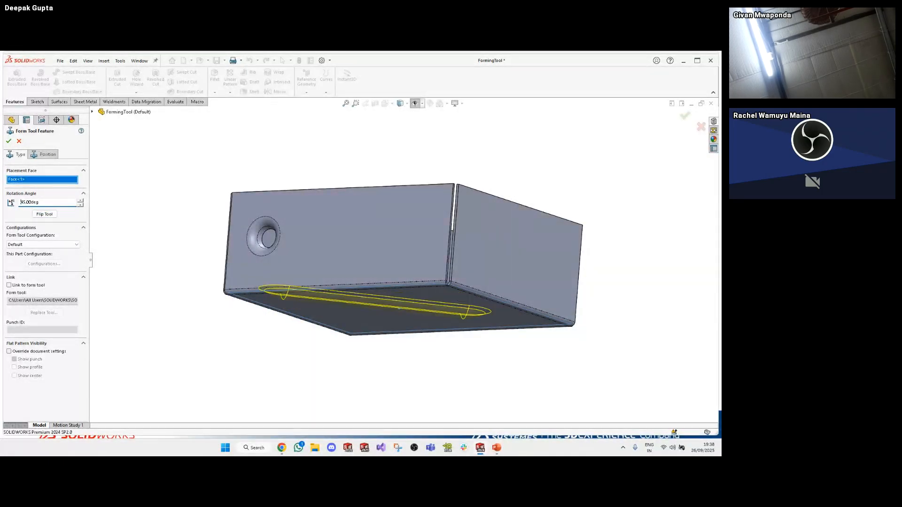
pyautogui.moveTo(325, 301); pyautogui.dragTo(288, 426, button='middle')
pyautogui.scroll(3, 403, 249)
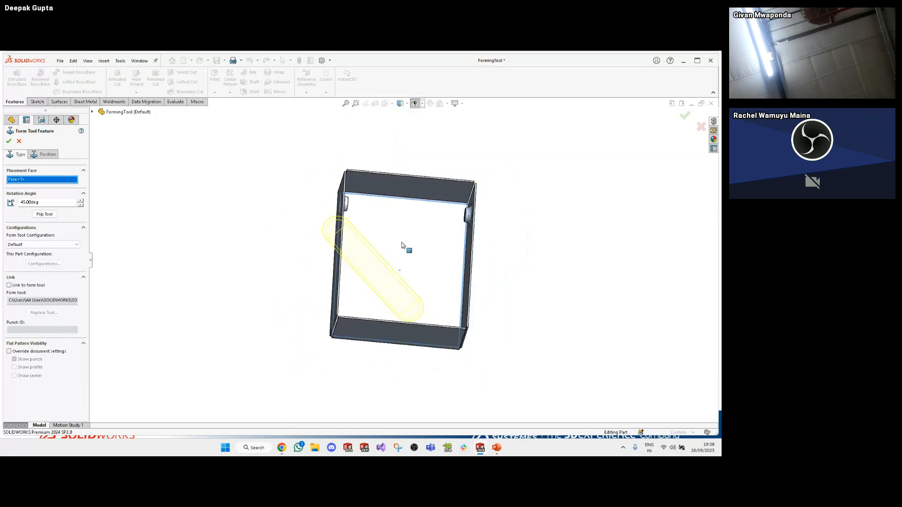
# Set the single rib's rotation angle to 30 degrees
pyautogui.scroll(-4, 423, 261)
pyautogui.click(81, 205)
pyautogui.click(81, 205)
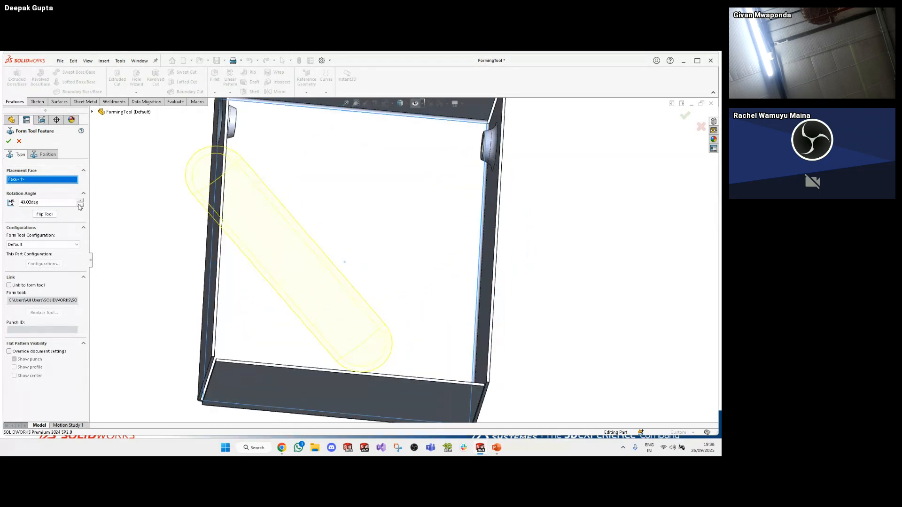
pyautogui.click(80, 205)
pyautogui.doubleClick(61, 203)
pyautogui.write('30')
pyautogui.press('Return')
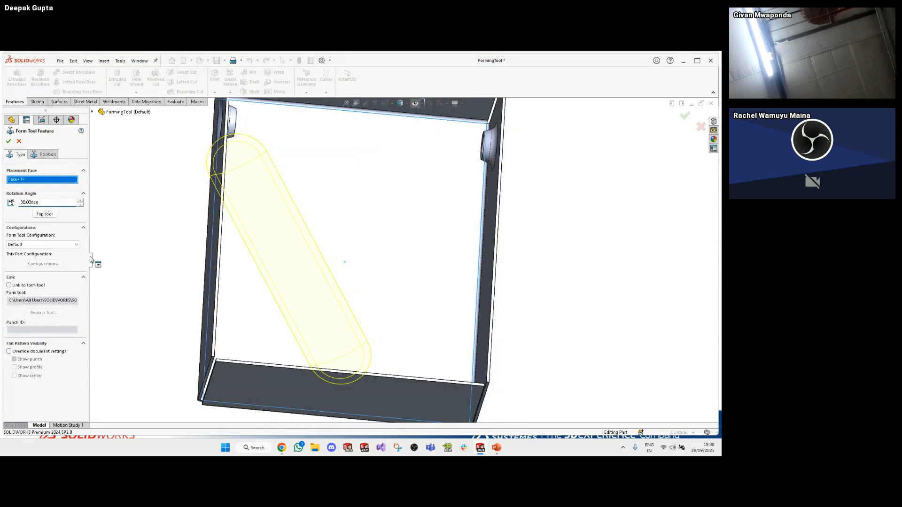
# Position the rib's centre point at the midpoint of the horizontal construction line from the origin and complete the forming feature
pyautogui.click(52, 155)
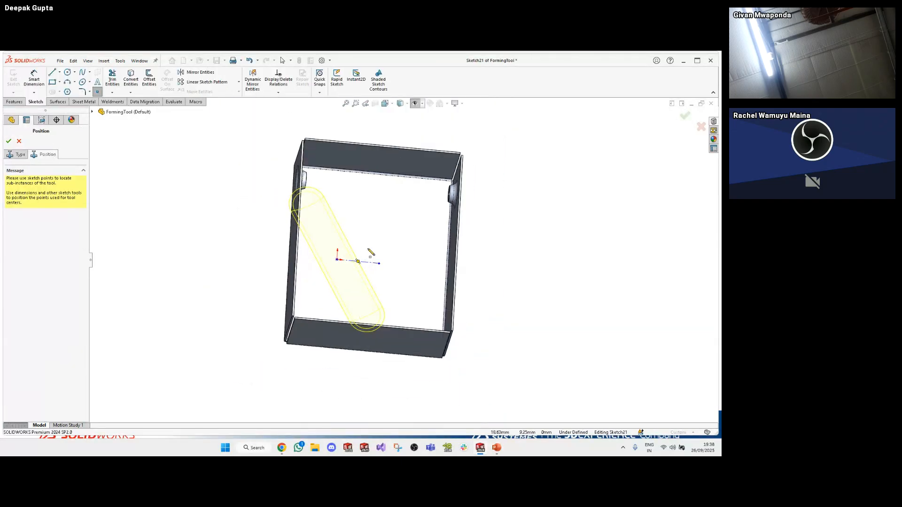
pyautogui.press('Escape')
pyautogui.press('space')
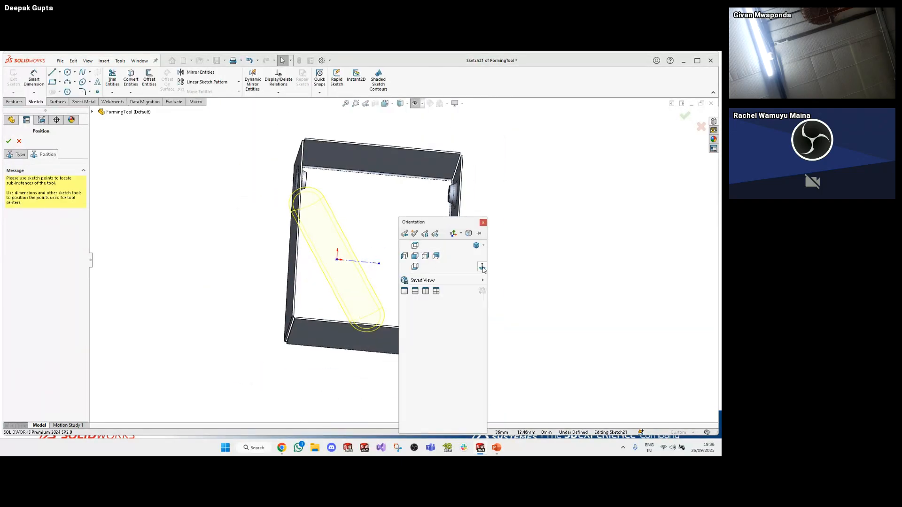
pyautogui.click(482, 267)
pyautogui.click(393, 247)
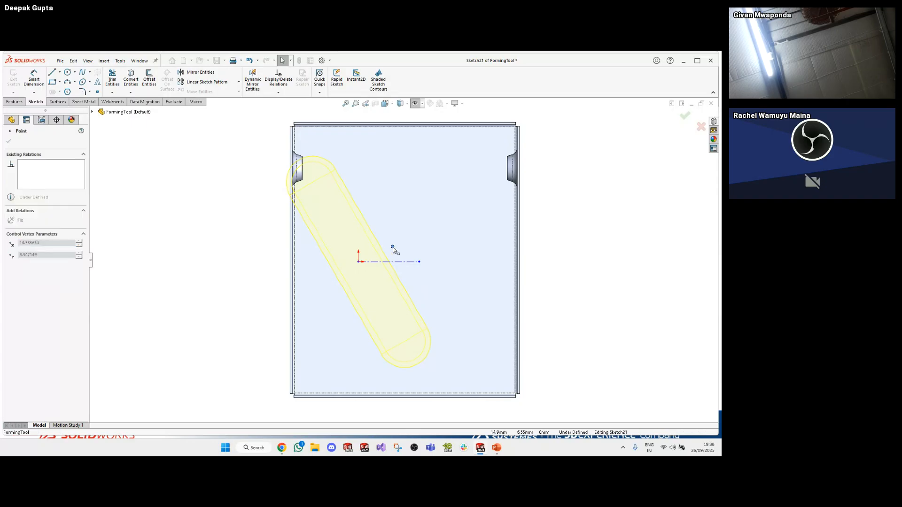
pyautogui.moveTo(393, 248); pyautogui.dragTo(401, 232)
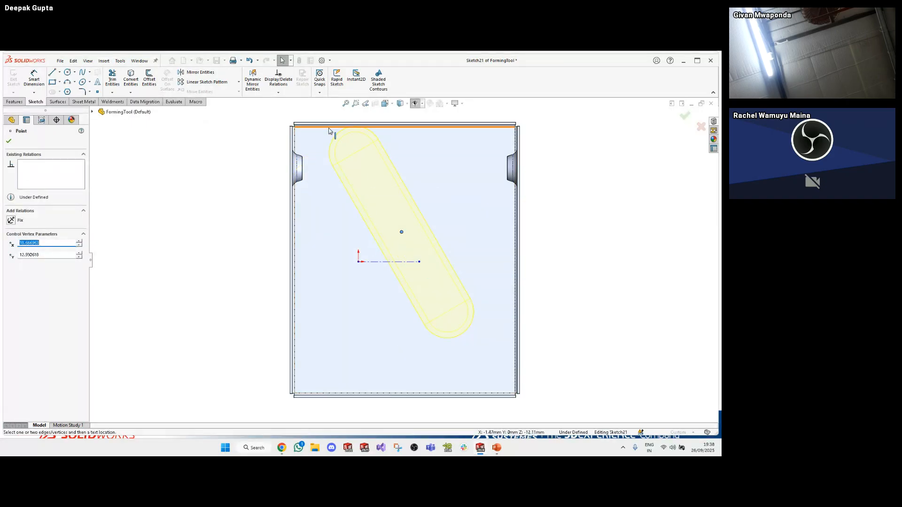
pyautogui.moveTo(401, 232); pyautogui.dragTo(390, 264)
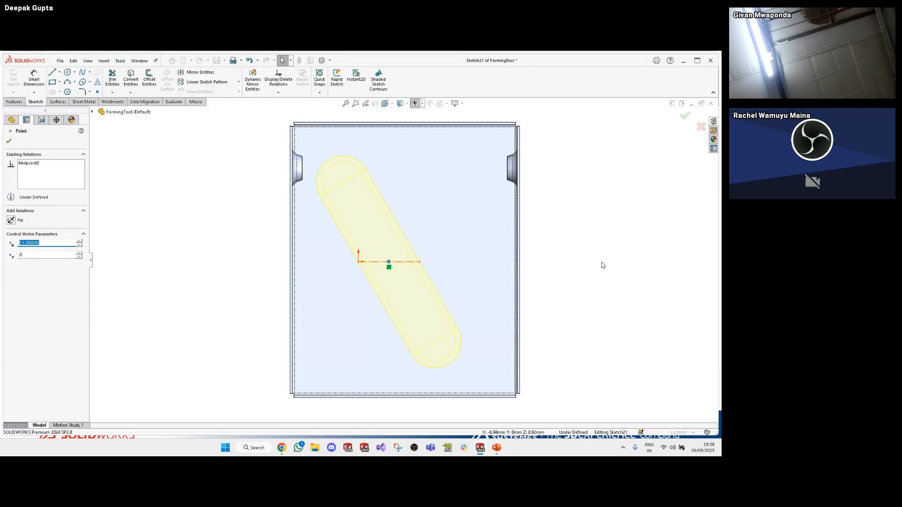
pyautogui.click(685, 115)
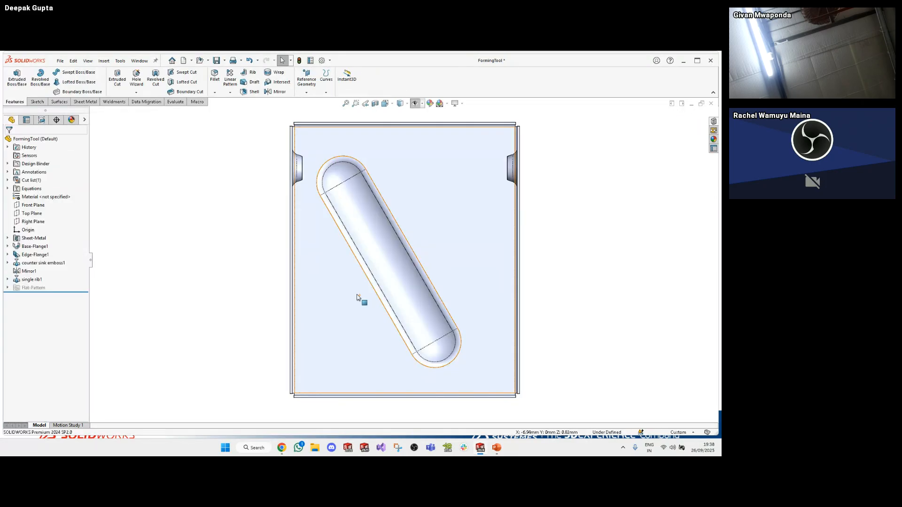
# Examine the rib's edge fillet radius inside and underneath the box floor, and the sheet thickness at a wall corner
pyautogui.moveTo(367, 296); pyautogui.dragTo(429, 318, button='middle')
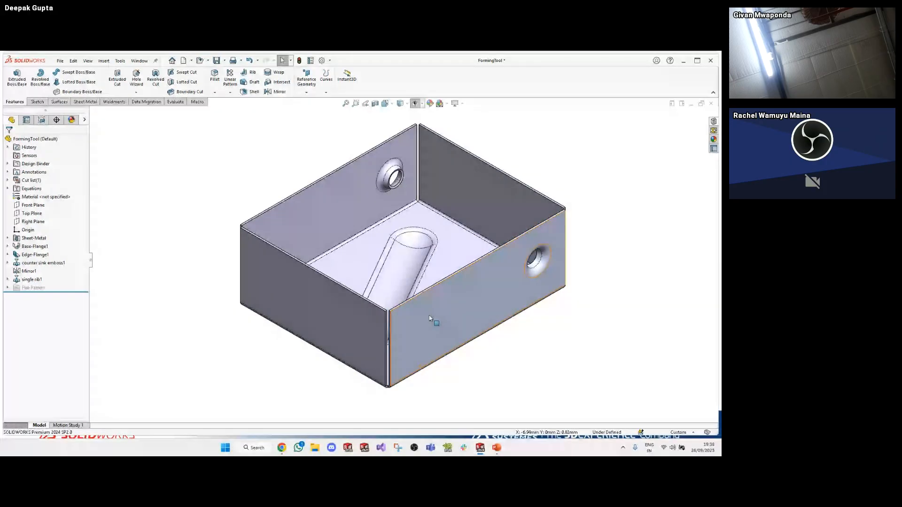
pyautogui.scroll(-6, 303, 201)
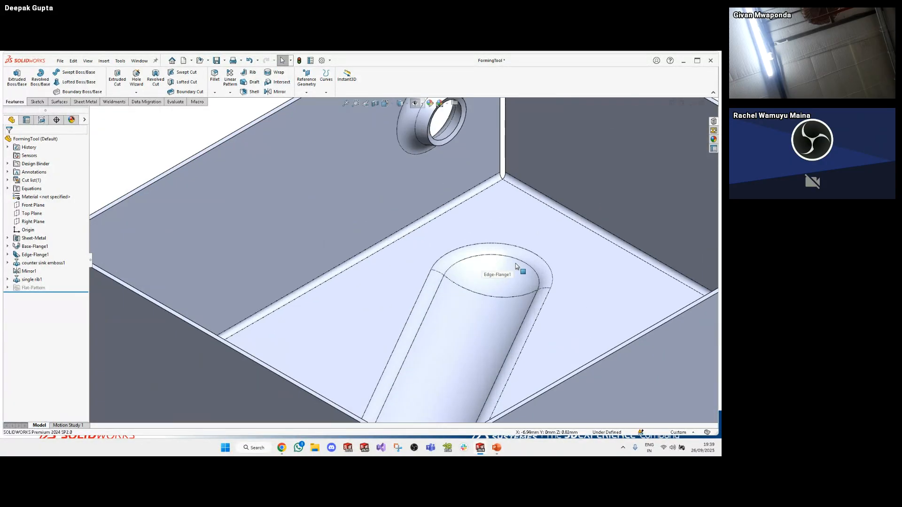
pyautogui.scroll(-1, 515, 263)
pyautogui.click(408, 289)
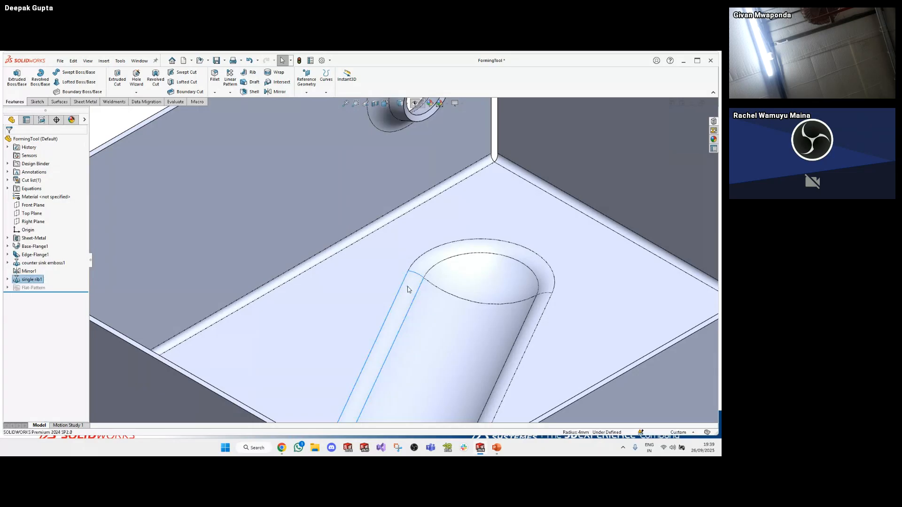
pyautogui.moveTo(408, 289); pyautogui.dragTo(371, 257, button='middle')
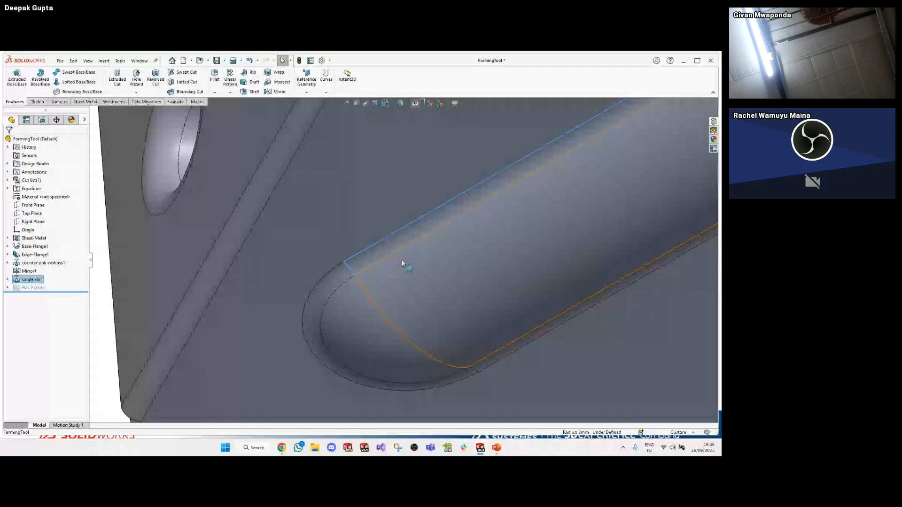
pyautogui.moveTo(403, 262); pyautogui.dragTo(399, 211, button='middle')
pyautogui.scroll(-5, 398, 206)
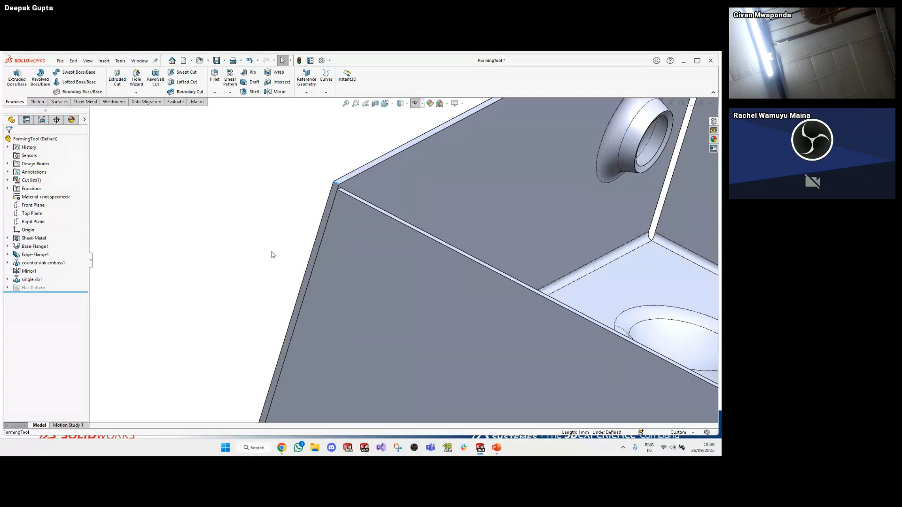
# Recheck the rib's long edge fillet from inside the box and from underneath to compare the two radii
pyautogui.moveTo(272, 254); pyautogui.dragTo(421, 267, button='middle')
pyautogui.scroll(-3, 506, 244)
pyautogui.scroll(-2, 506, 243)
pyautogui.click(504, 227)
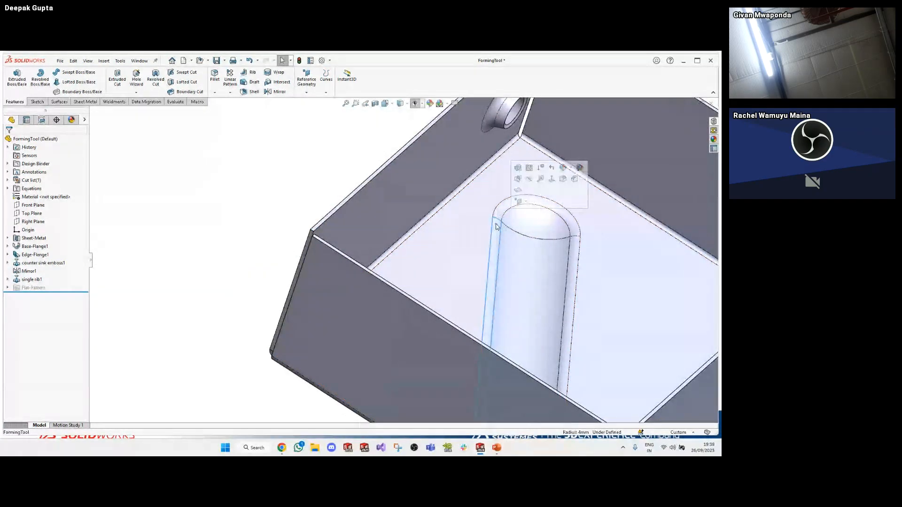
pyautogui.moveTo(504, 226)
pyautogui.mouseDown(button='middle')
pyautogui.moveTo(496, 207)
pyautogui.moveTo(467, 244)
pyautogui.mouseUp(button='middle')
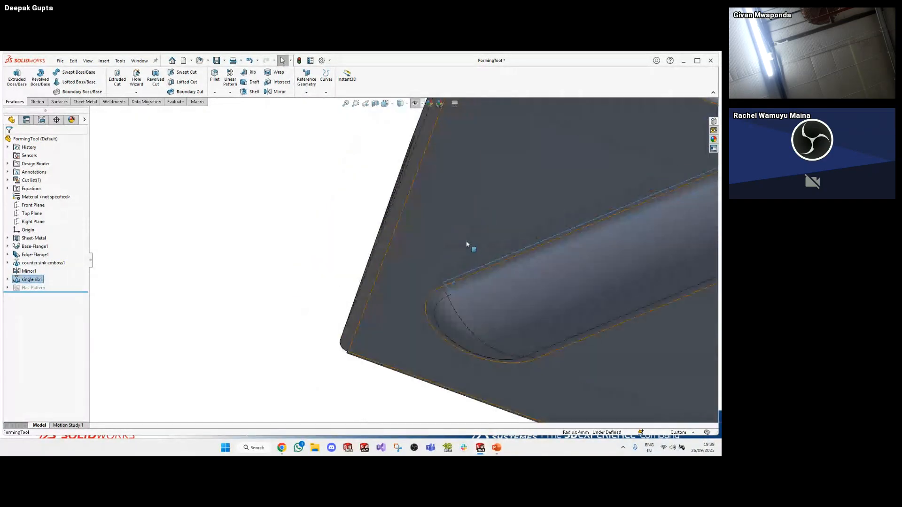
pyautogui.click(475, 281)
pyautogui.moveTo(470, 280); pyautogui.dragTo(372, 362, button='middle')
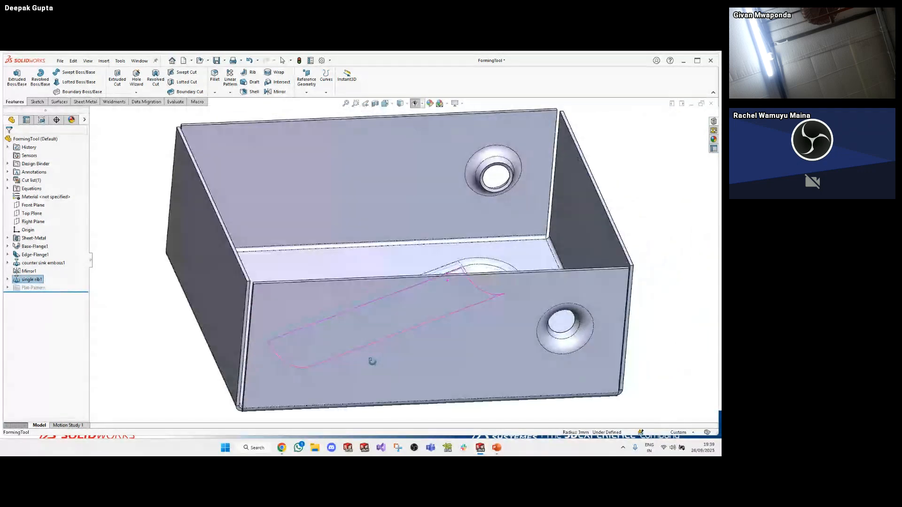
# Finish reviewing the sheet metal box and close all open documents
pyautogui.scroll(2, 372, 362)
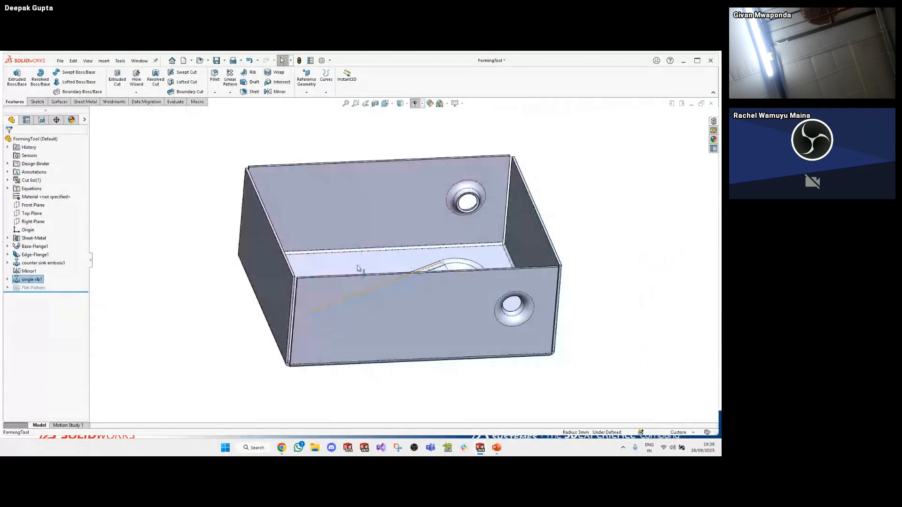
pyautogui.click(234, 264)
pyautogui.hotkey('ctrl', '7')
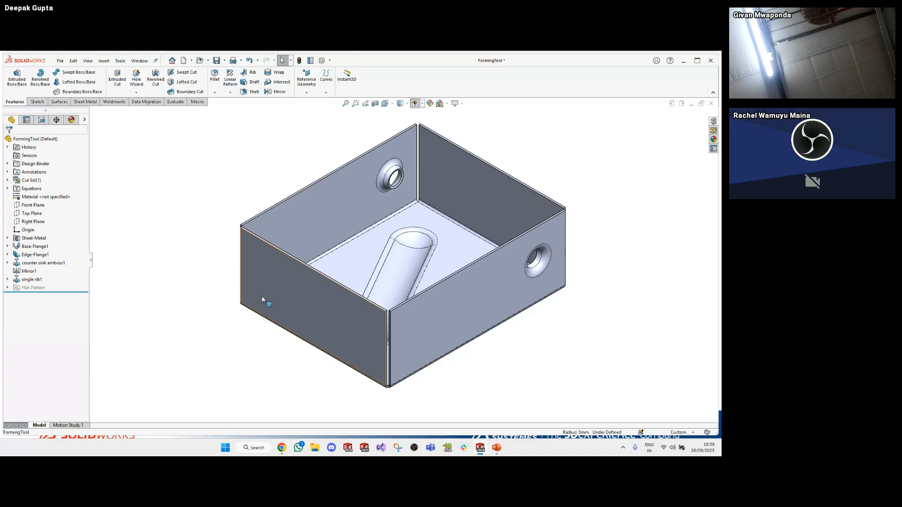
pyautogui.click(139, 60)
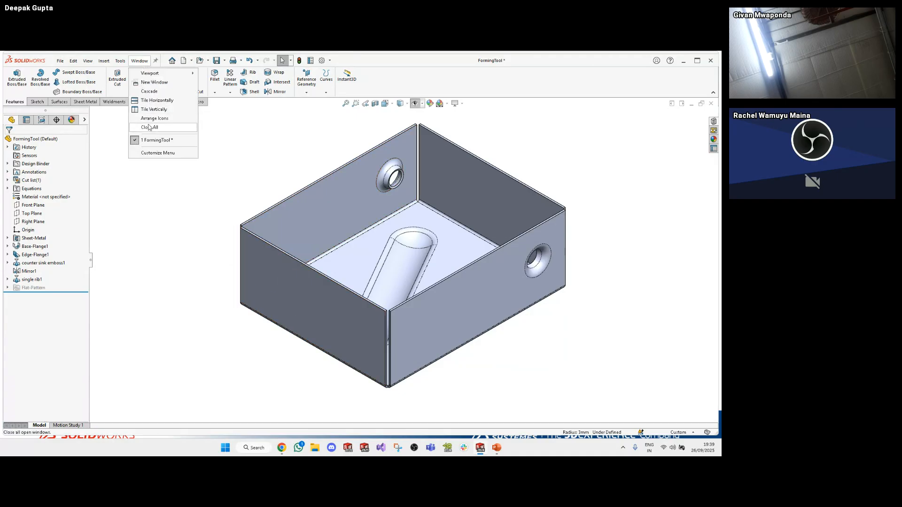
pyautogui.click(149, 131)
pyautogui.click(351, 261)
# Switch to the PowerPoint presentation and advance to the Normal Cut slide
pyautogui.hotkey('alt', 'Tab')
pyautogui.hotkey('alt', 'Tab')
pyautogui.hotkey('alt', 'Tab')
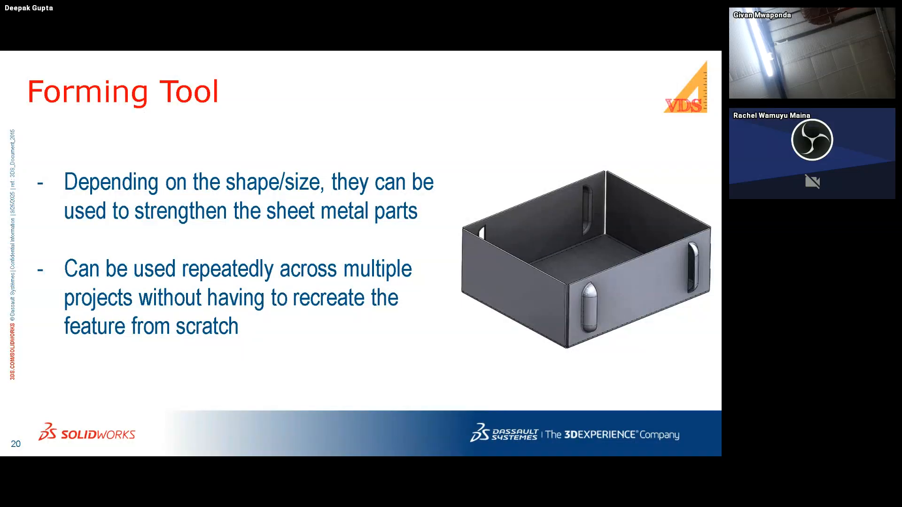
pyautogui.press('Right')
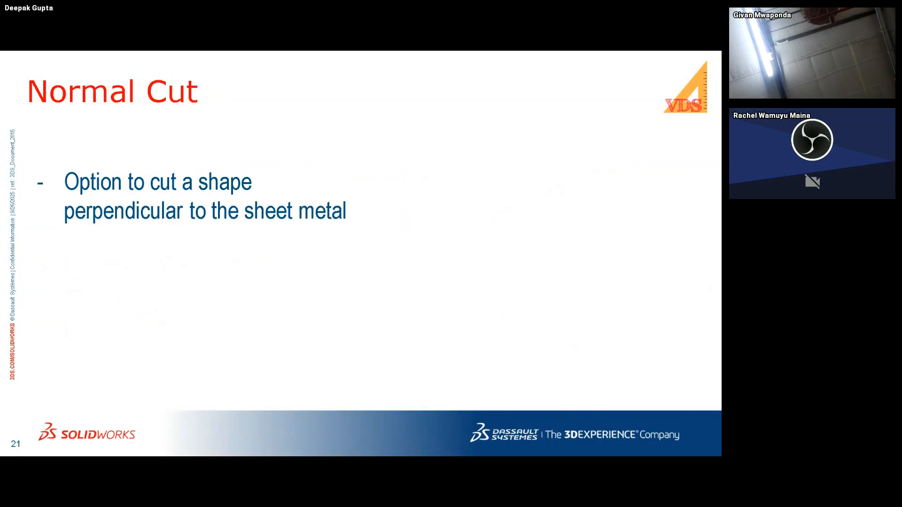
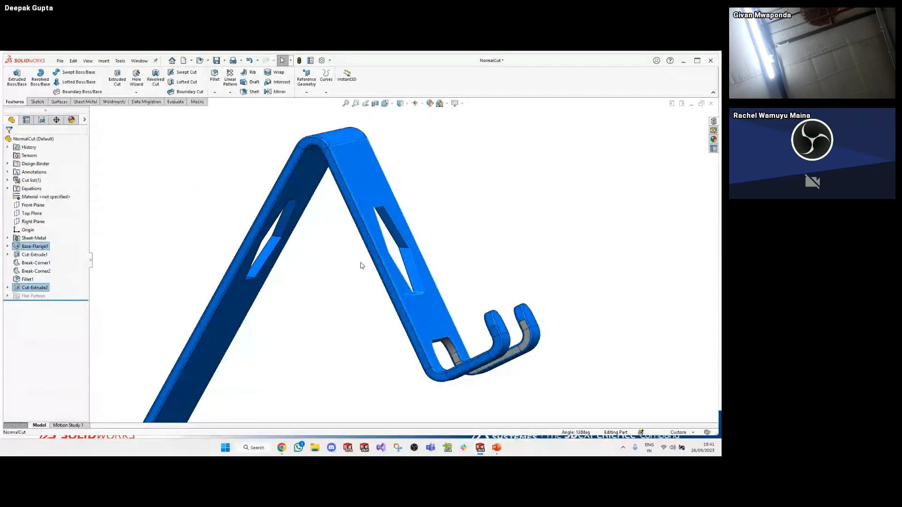
# Inspect the hexagonal cut's sketch and measure the angle between the cut's wall and the front leg's face
pyautogui.click(7, 288)
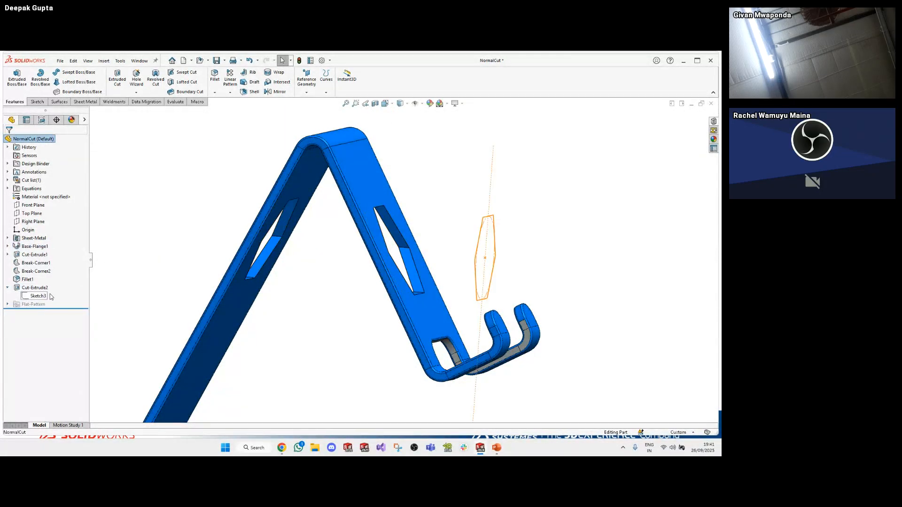
pyautogui.click(39, 297)
pyautogui.scroll(-6, 403, 261)
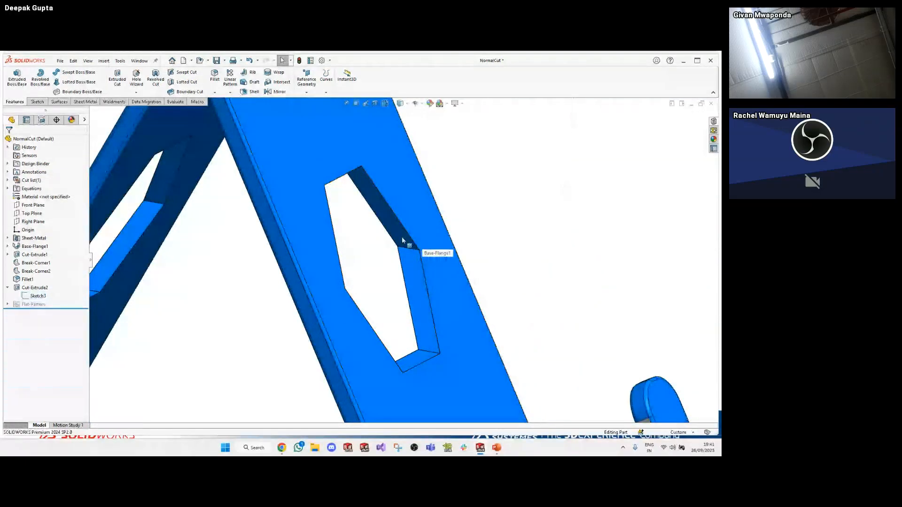
pyautogui.click(408, 263)
pyautogui.keyDown('ctrl'); pyautogui.click(409, 264); pyautogui.keyUp('ctrl')
# Measure the angle between the hexagonal cut's wall and the rear leg's face
pyautogui.scroll(3, 407, 263)
pyautogui.moveTo(407, 263); pyautogui.dragTo(348, 153, button='middle')
pyautogui.click(277, 236)
pyautogui.keyDown('ctrl'); pyautogui.click(285, 230); pyautogui.keyUp('ctrl')
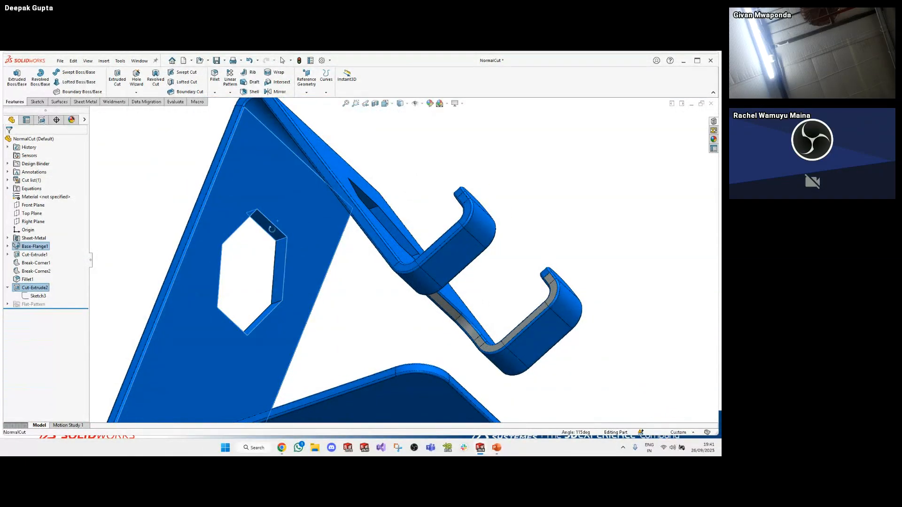
pyautogui.moveTo(292, 230); pyautogui.dragTo(334, 306, button='middle')
pyautogui.scroll(3, 335, 306)
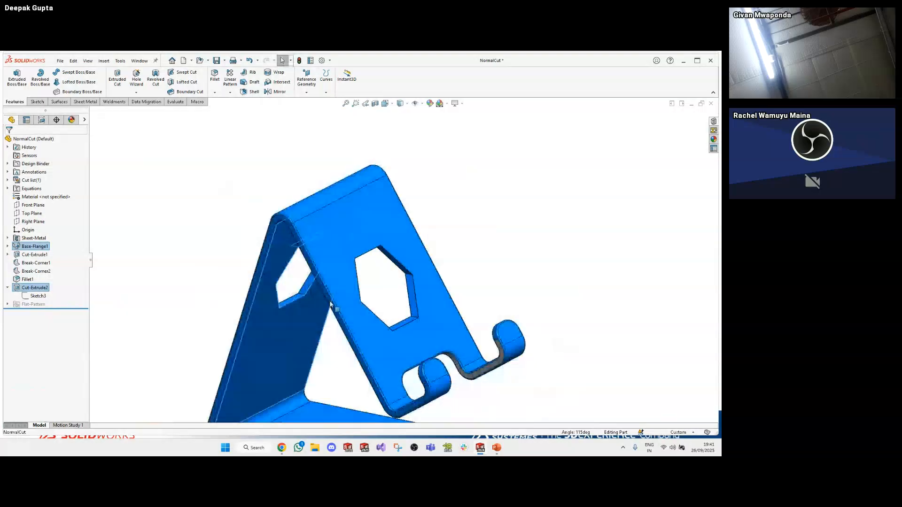
pyautogui.click(509, 264)
pyautogui.moveTo(504, 266)
pyautogui.mouseDown(button='middle')
pyautogui.moveTo(408, 296)
pyautogui.moveTo(428, 326)
pyautogui.mouseUp(button='middle')
pyautogui.hotkey('ctrl', '7')
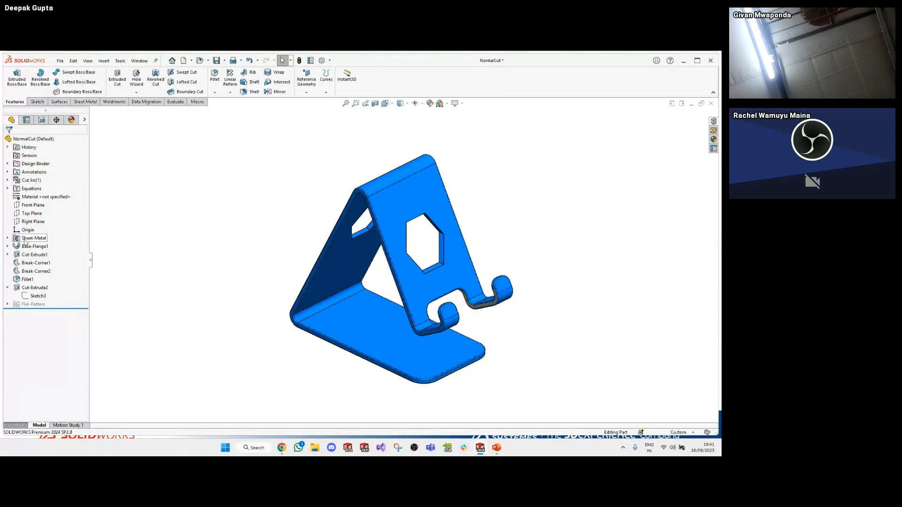
# Edit the through-all hexagonal cut and enable its Normal cut option
pyautogui.scroll(-2, 539, 258)
pyautogui.scroll(2, 540, 258)
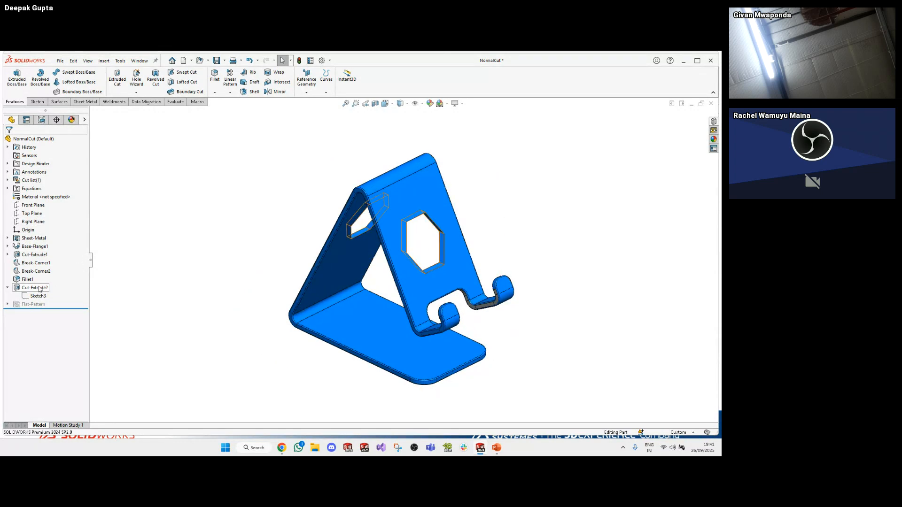
pyautogui.click(52, 288)
pyautogui.click(52, 271)
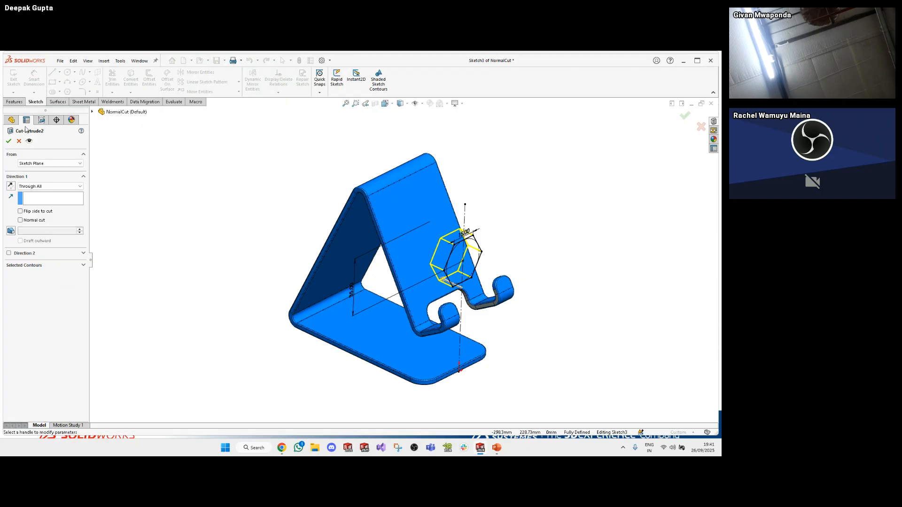
pyautogui.click(34, 221)
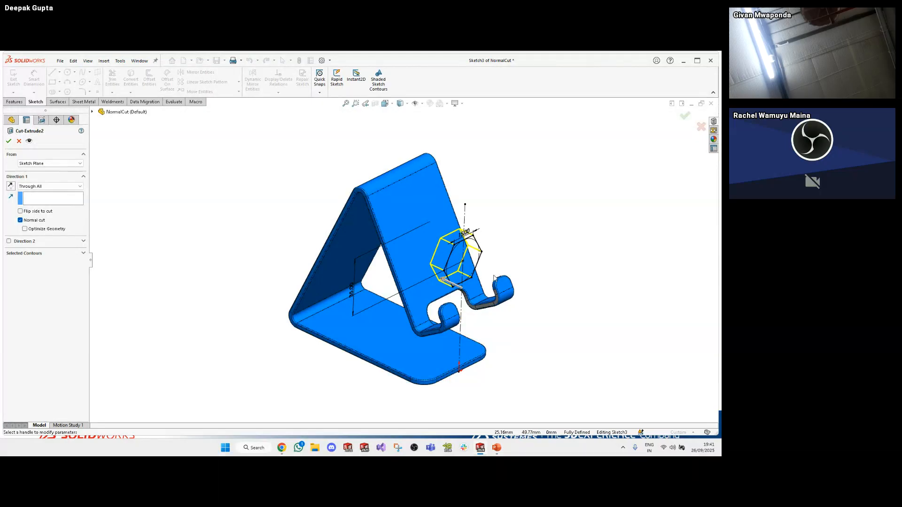
pyautogui.scroll(-2, 494, 278)
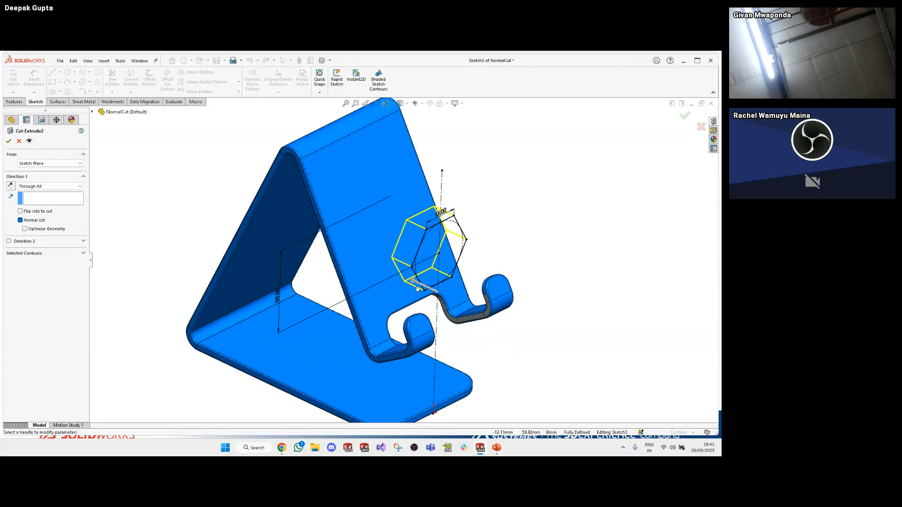
pyautogui.click(9, 141)
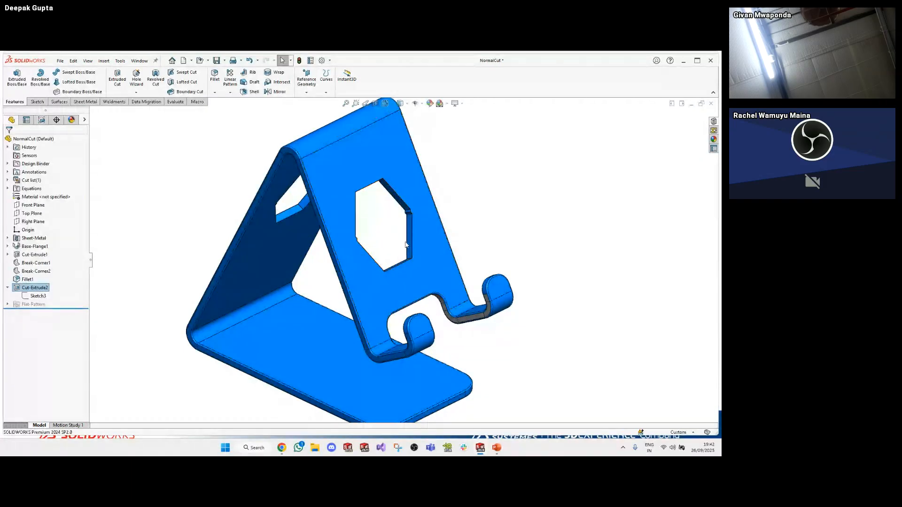
# Measure the angle between the hexagonal opening's wall and the front leg's face, and check the rear leg's opening
pyautogui.scroll(-5, 404, 191)
pyautogui.click(382, 210)
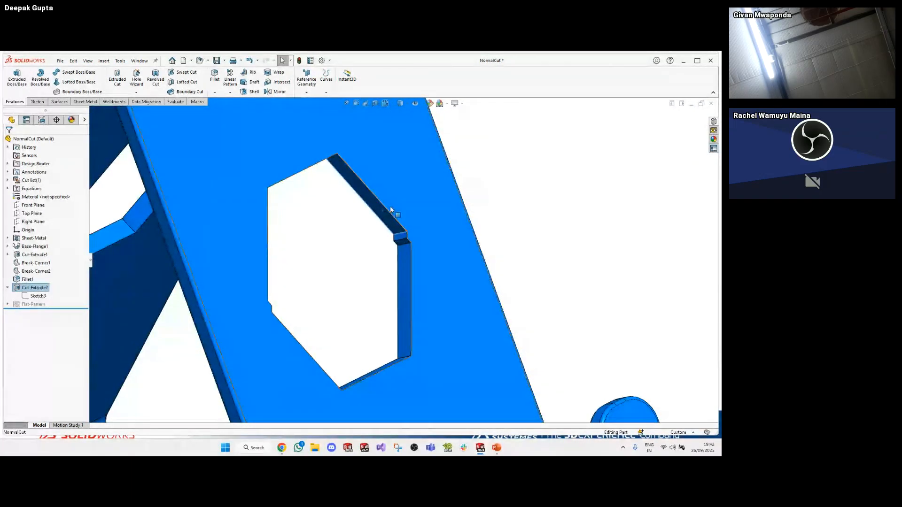
pyautogui.keyDown('ctrl'); pyautogui.click(390, 206); pyautogui.keyUp('ctrl')
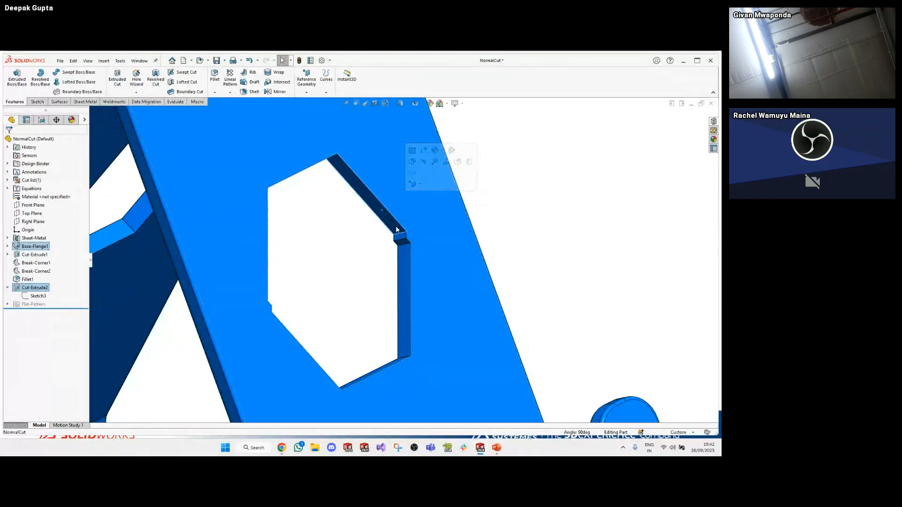
pyautogui.click(420, 340)
pyautogui.scroll(6, 421, 344)
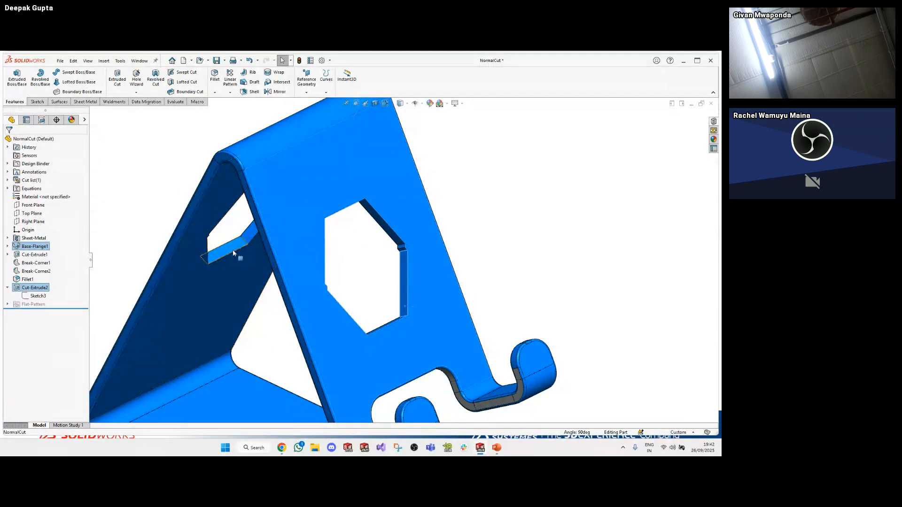
pyautogui.scroll(3, 230, 269)
pyautogui.moveTo(334, 280); pyautogui.dragTo(301, 262, button='middle')
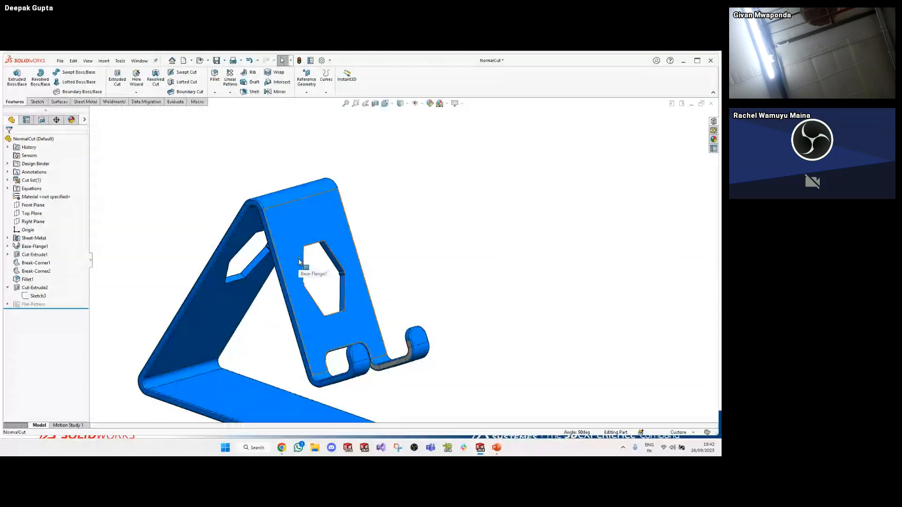
# Examine the notch at the hexagonal opening's side corner from the front and the back of the leg
pyautogui.press('f')
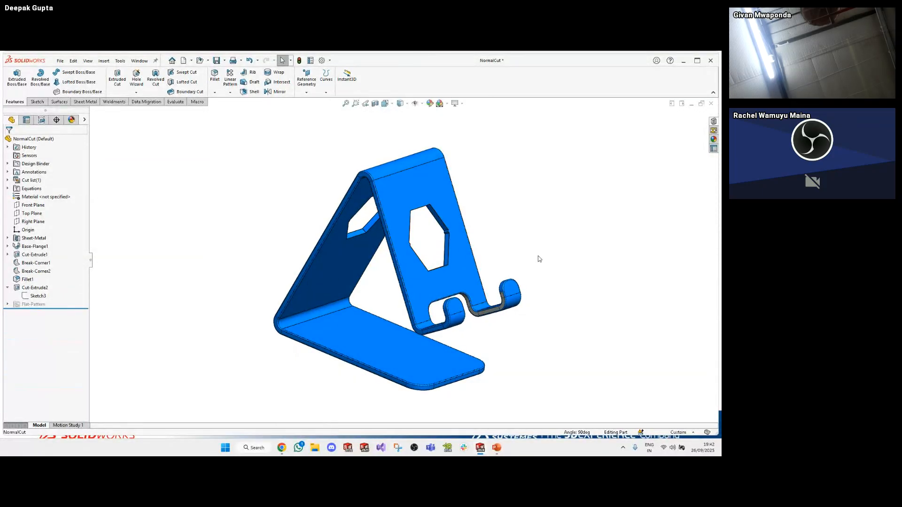
pyautogui.scroll(-5, 443, 239)
pyautogui.scroll(-5, 387, 238)
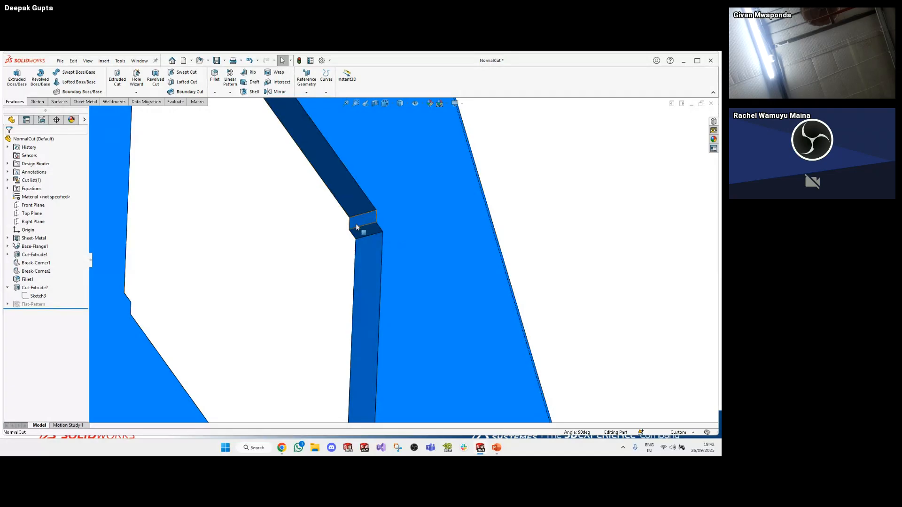
pyautogui.scroll(3, 360, 228)
pyautogui.moveTo(354, 230); pyautogui.dragTo(204, 298, button='middle')
pyautogui.scroll(-3, 300, 280)
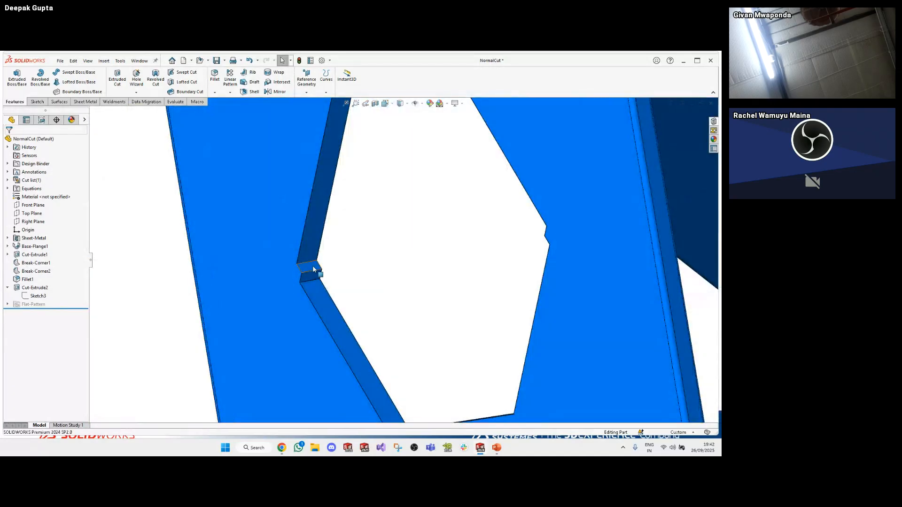
pyautogui.scroll(3, 312, 284)
pyautogui.moveTo(378, 277); pyautogui.dragTo(375, 322, button='middle')
pyautogui.scroll(-5, 315, 313)
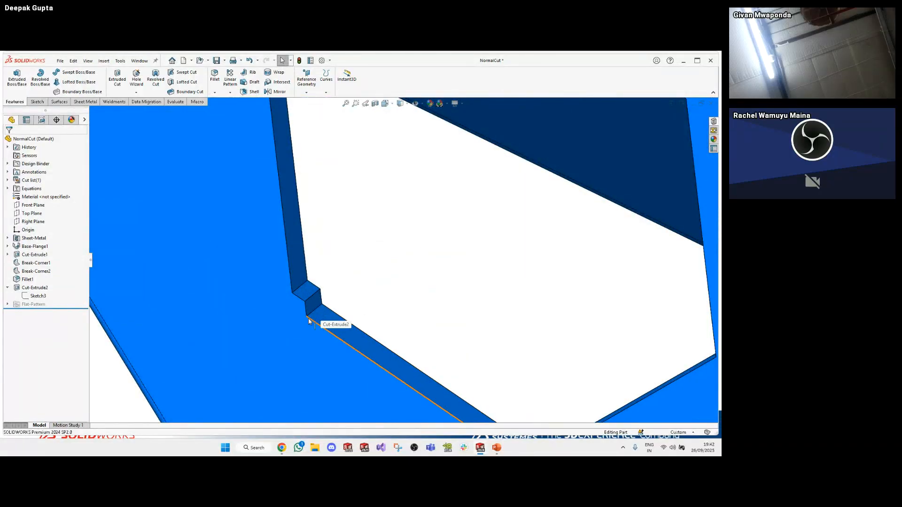
pyautogui.click(314, 320)
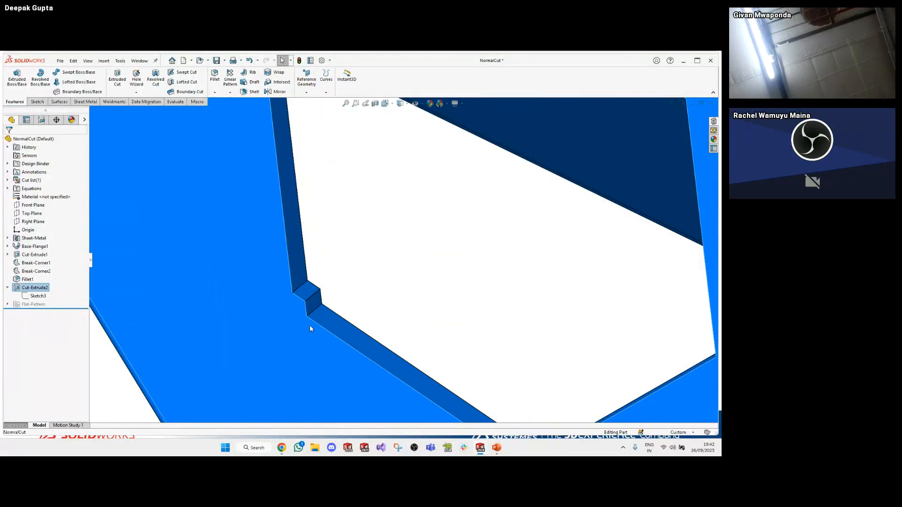
pyautogui.click(310, 325)
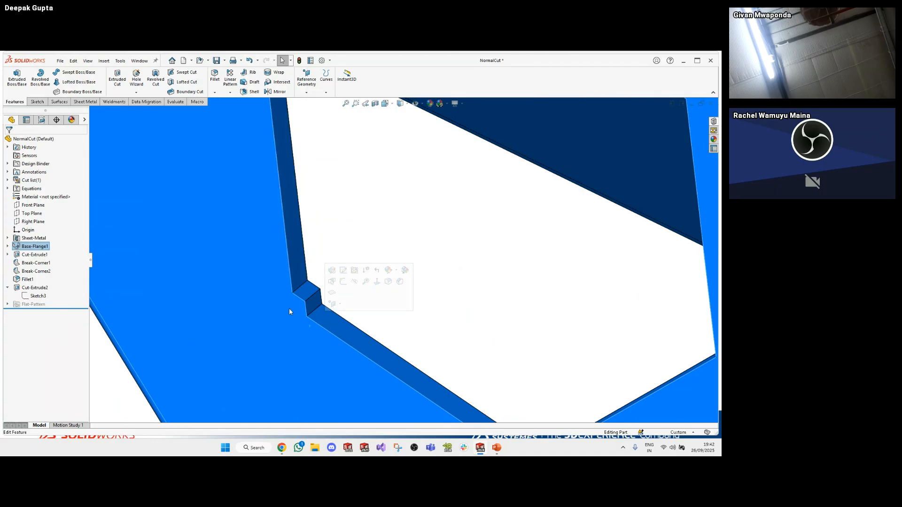
# Recheck the side corner notch from the front of the leg, along with both openings on the whole stand
pyautogui.scroll(5, 277, 304)
pyautogui.moveTo(278, 304); pyautogui.dragTo(516, 191, button='middle')
pyautogui.scroll(-4, 476, 221)
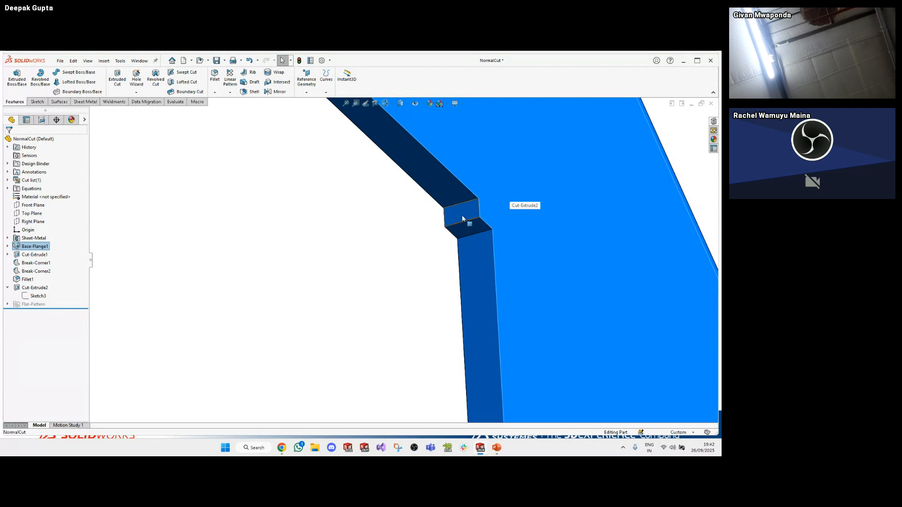
pyautogui.scroll(6, 464, 246)
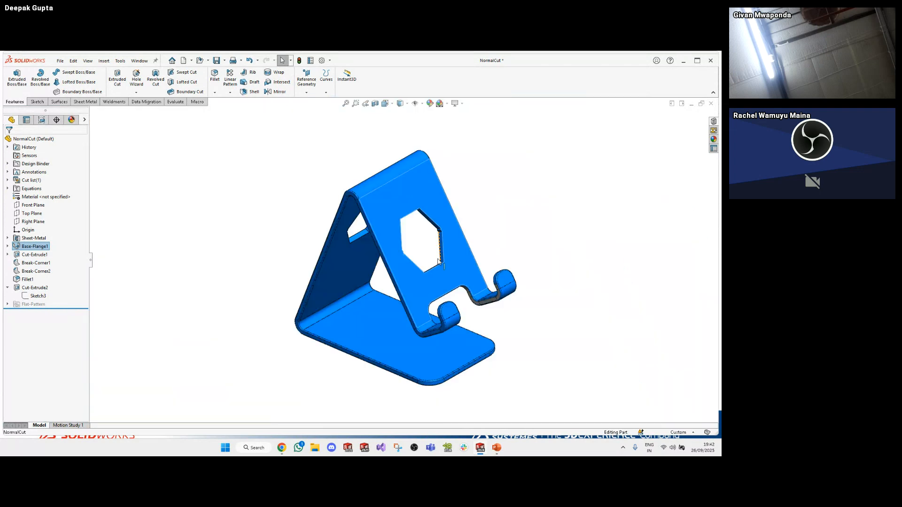
pyautogui.moveTo(264, 249); pyautogui.dragTo(302, 240, button='middle')
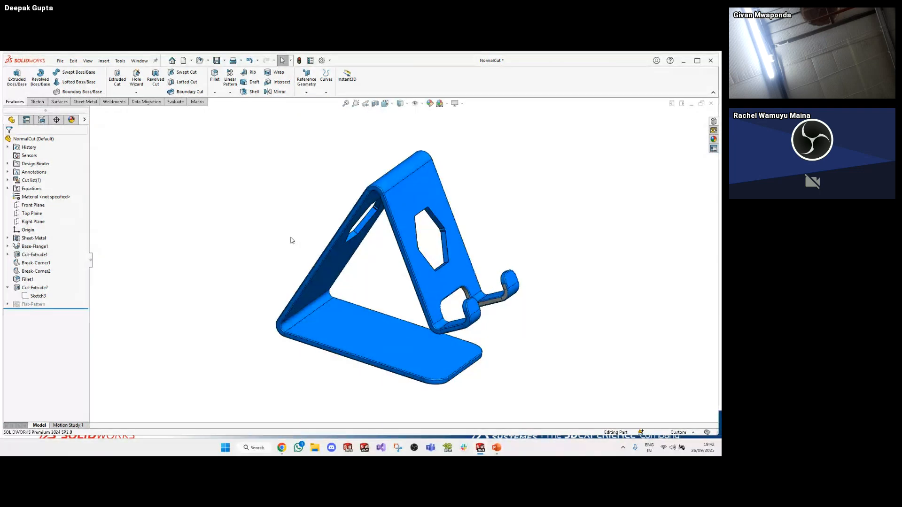
# Enable Optimize Geometry for the hexagonal normal cut, check it in the detailed preview and accept the change
pyautogui.click(37, 288)
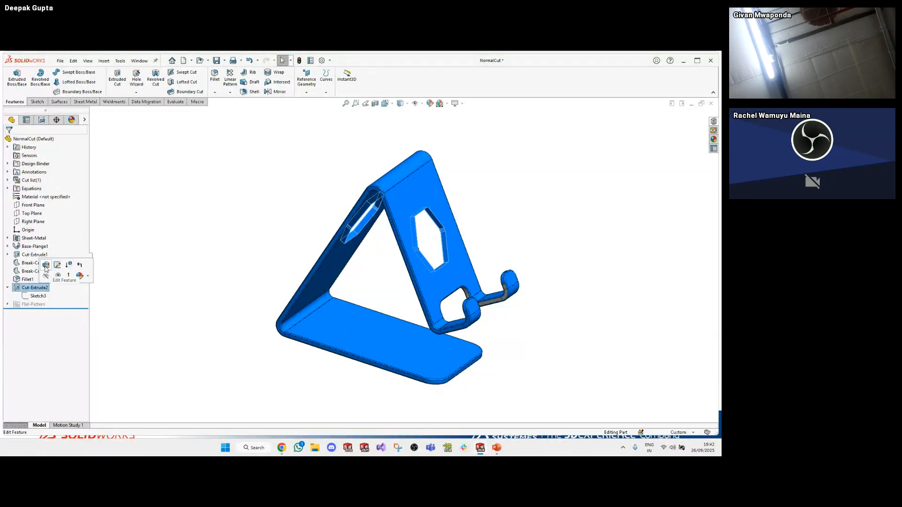
pyautogui.click(45, 266)
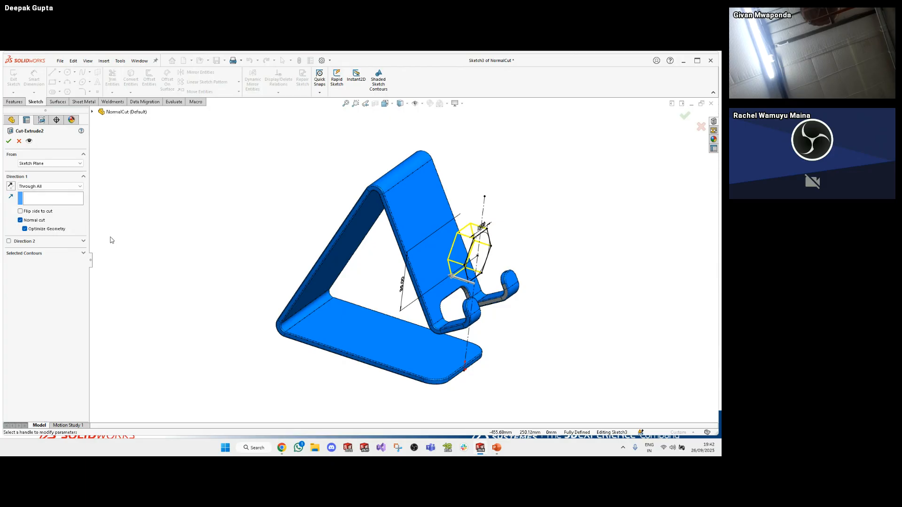
pyautogui.click(29, 141)
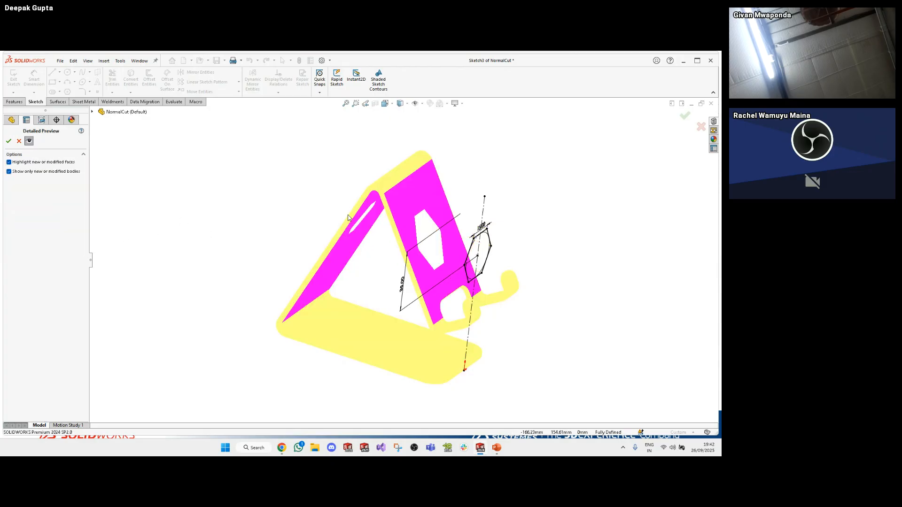
pyautogui.scroll(-8, 404, 235)
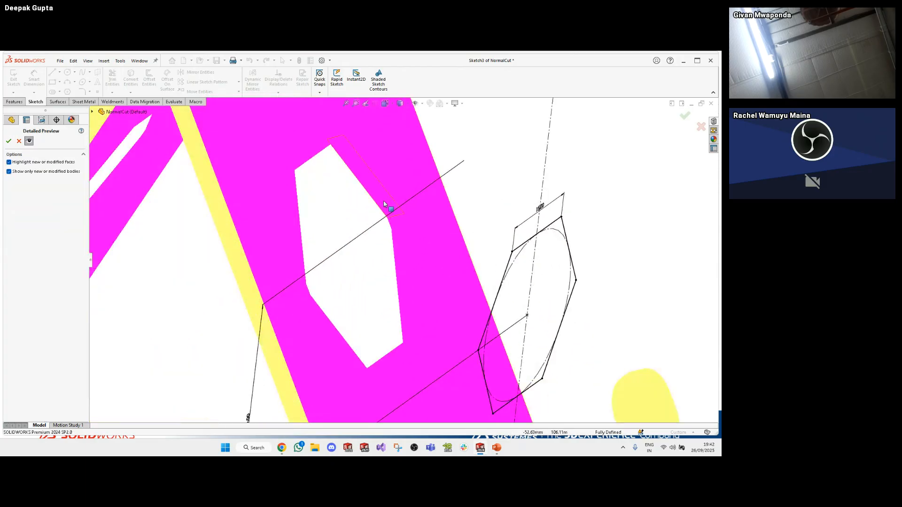
pyautogui.scroll(2, 402, 234)
pyautogui.moveTo(402, 233); pyautogui.dragTo(415, 214, button='middle')
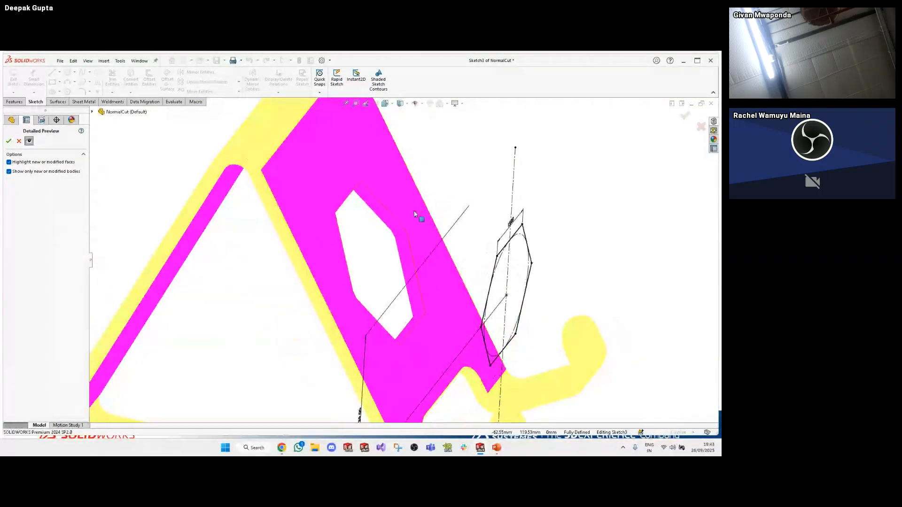
pyautogui.click(14, 140)
pyautogui.scroll(-5, 402, 237)
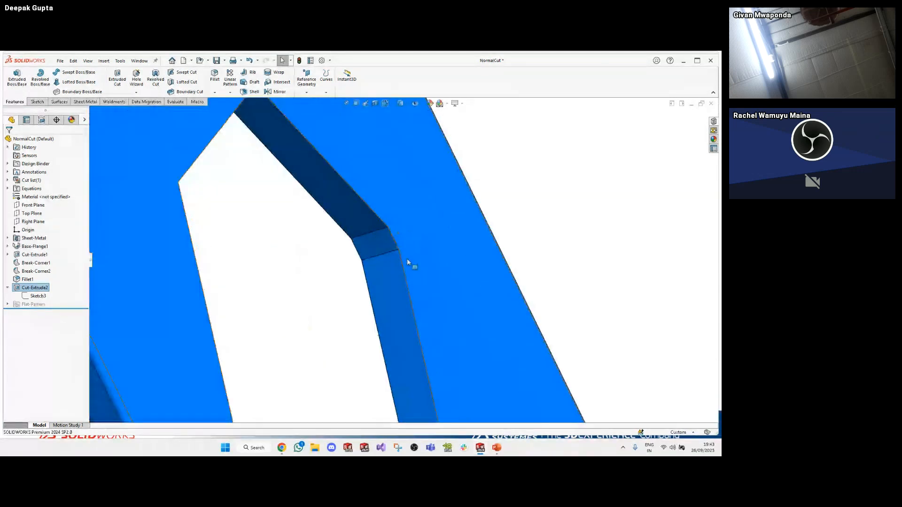
# Examine the side corner of the front leg's hexagonal opening from several angles, along with the whole stand
pyautogui.moveTo(374, 242); pyautogui.dragTo(355, 269, button='middle')
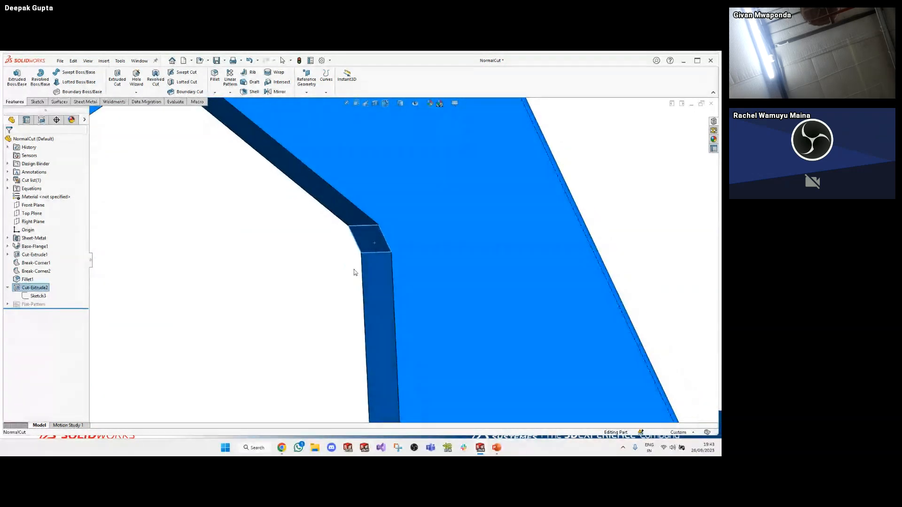
pyautogui.moveTo(403, 216); pyautogui.dragTo(389, 258, button='middle')
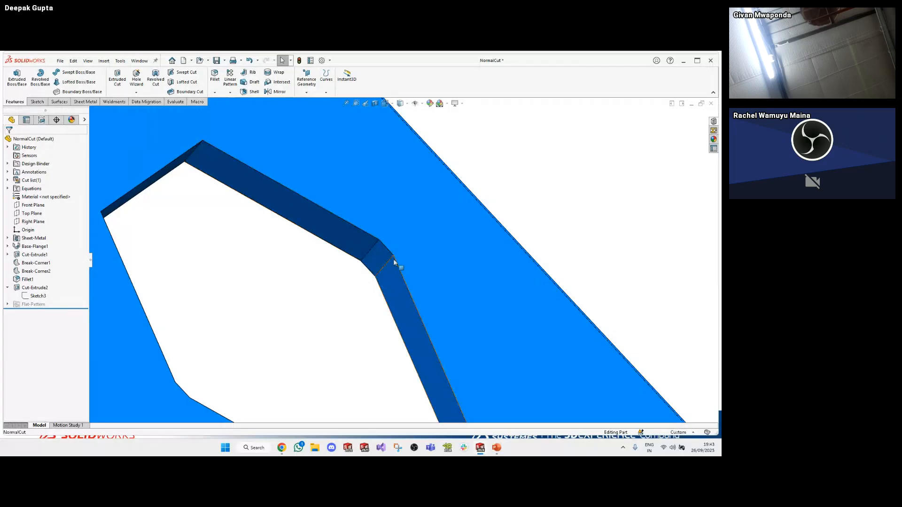
pyautogui.scroll(-5, 388, 274)
pyautogui.moveTo(389, 274); pyautogui.dragTo(358, 198, button='middle')
pyautogui.press('f')
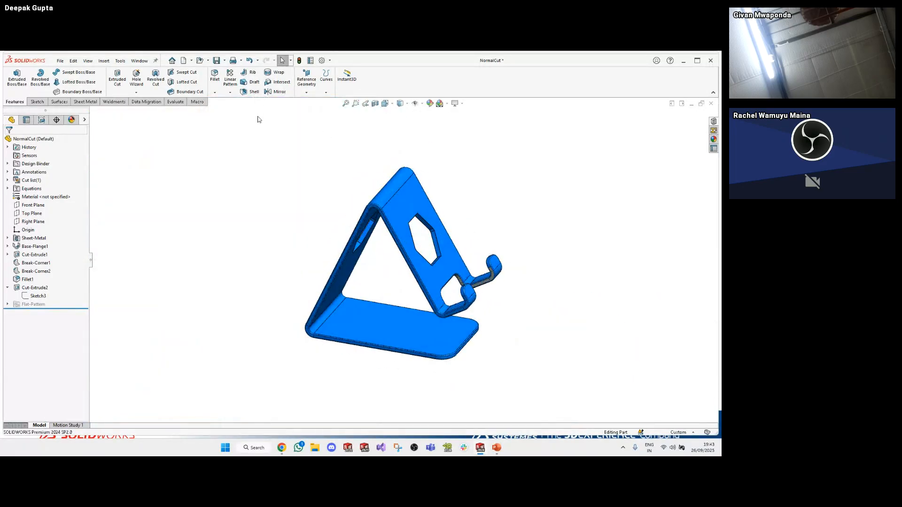
# Flatten the stand, inspect the hexagonal openings straight on in the flat pattern, and return to the bent state
pyautogui.click(85, 101)
pyautogui.click(250, 76)
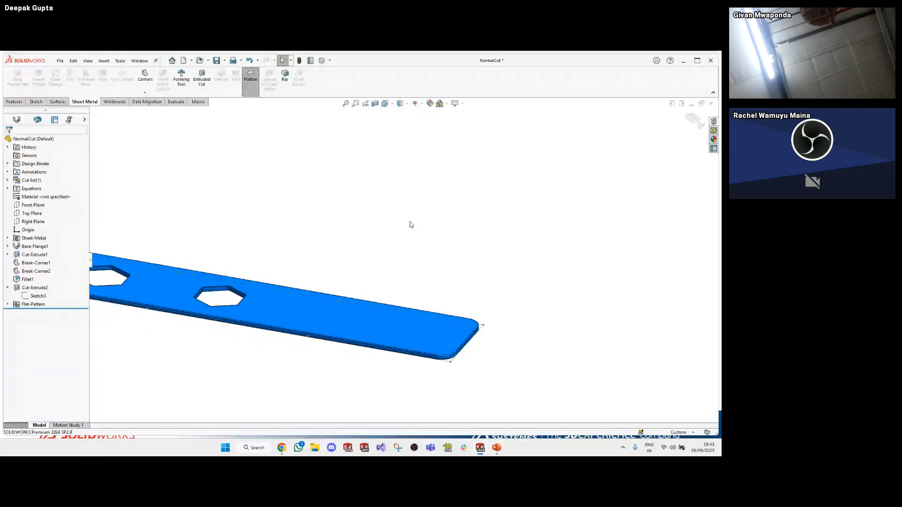
pyautogui.moveTo(290, 286); pyautogui.dragTo(304, 366, button='middle')
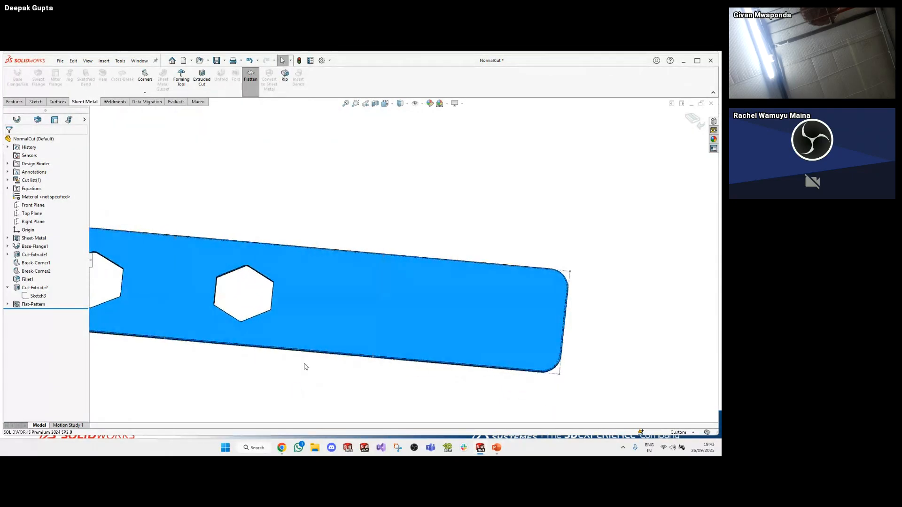
pyautogui.click(356, 314)
pyautogui.click(377, 290)
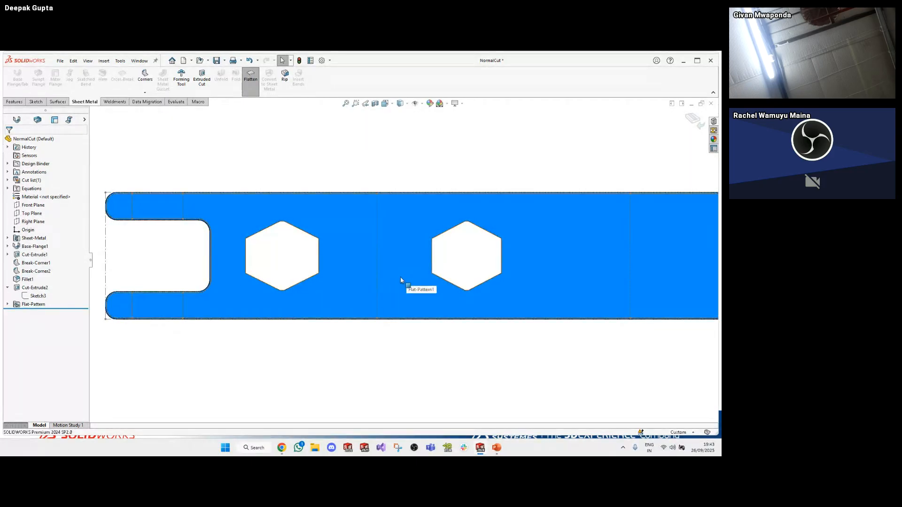
pyautogui.click(694, 121)
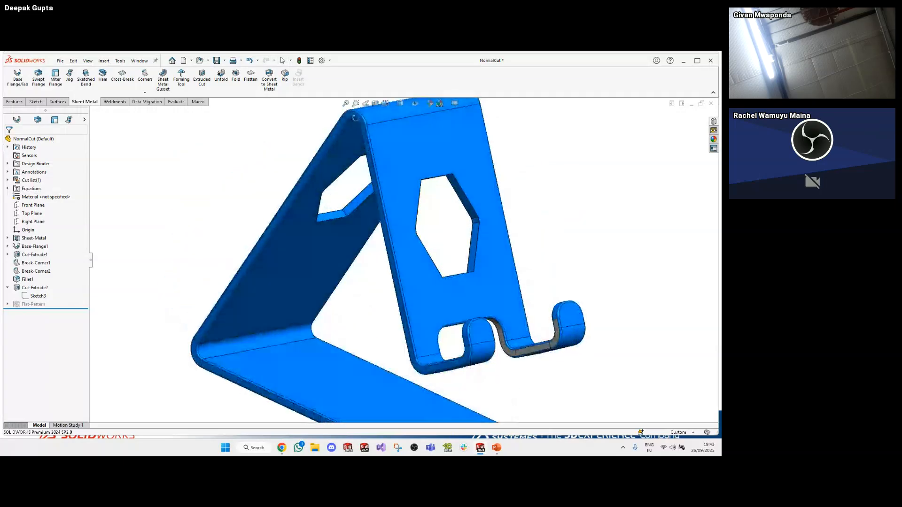
# Turn off Normal Cut for the hexagonal extruded cut and accept the change
pyautogui.click(35, 290)
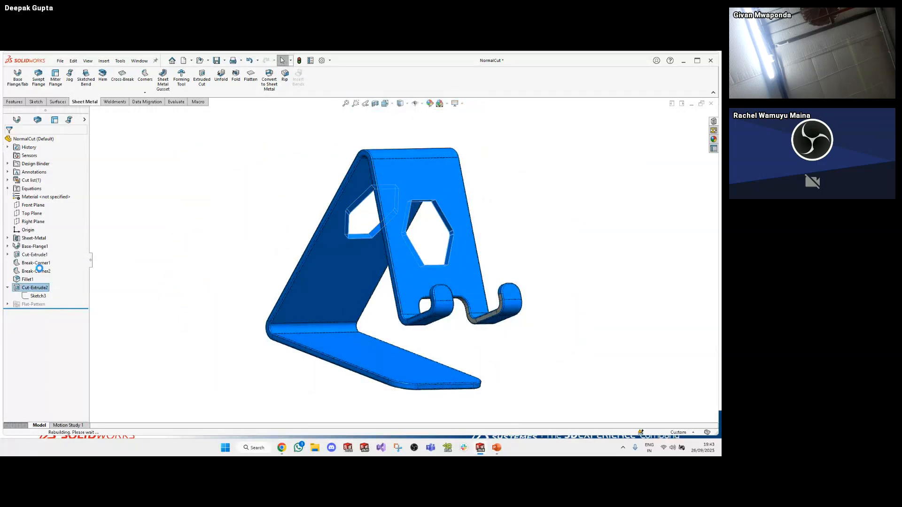
pyautogui.click(19, 271)
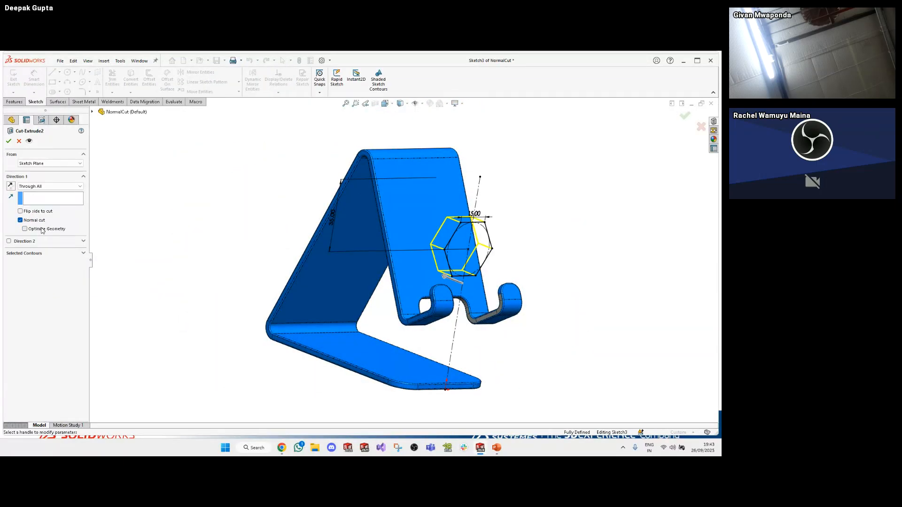
pyautogui.click(33, 221)
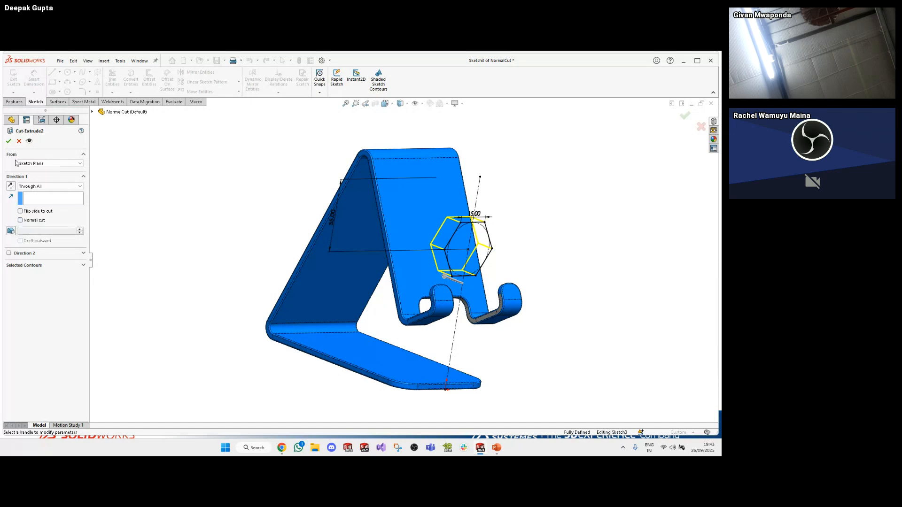
pyautogui.click(9, 141)
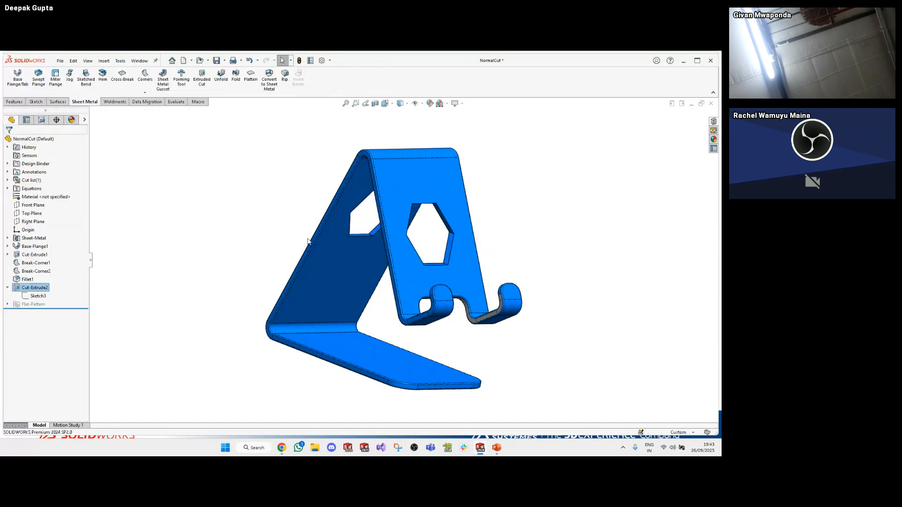
# Flatten the stand and examine the walls of both hexagonal openings straight on in the flat pattern
pyautogui.click(251, 76)
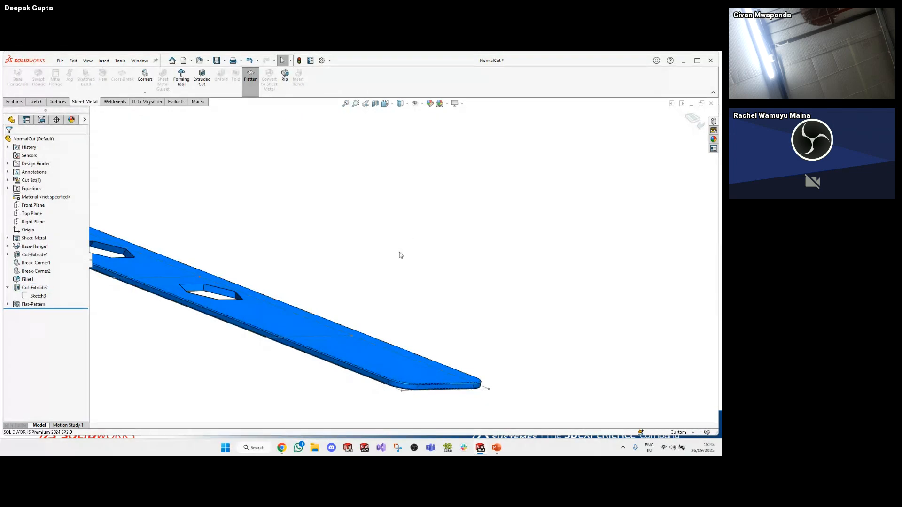
pyautogui.scroll(-5, 230, 294)
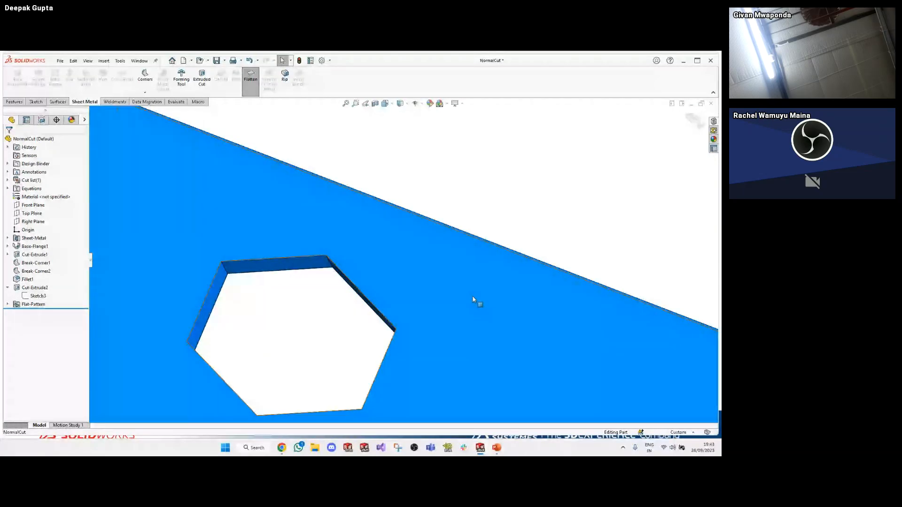
pyautogui.click(473, 297)
pyautogui.click(540, 252)
pyautogui.scroll(-2, 395, 274)
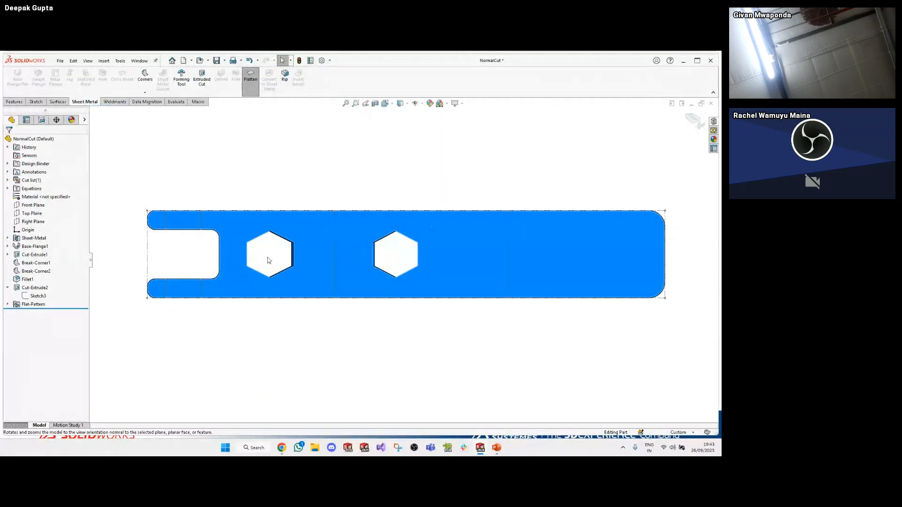
pyautogui.scroll(-3, 399, 249)
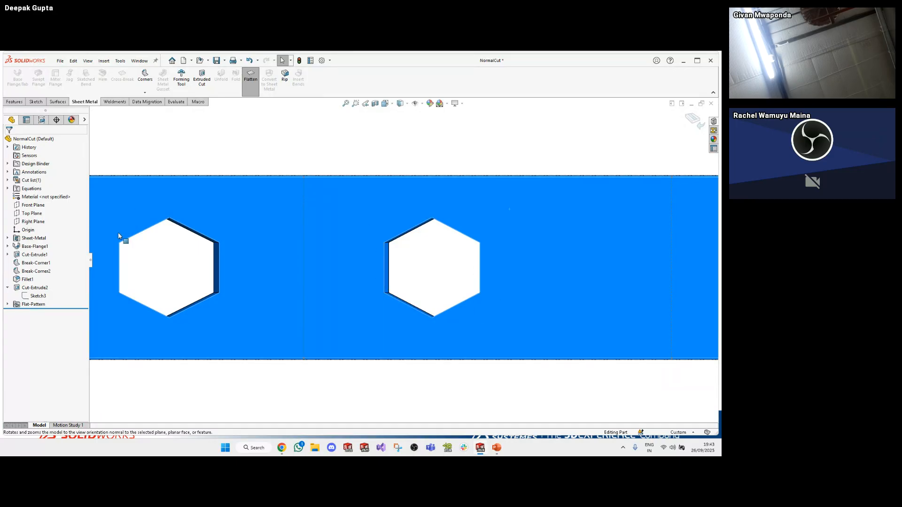
# Edit the hexagonal extruded cut and turn Normal Cut back on
pyautogui.click(41, 284)
pyautogui.click(45, 264)
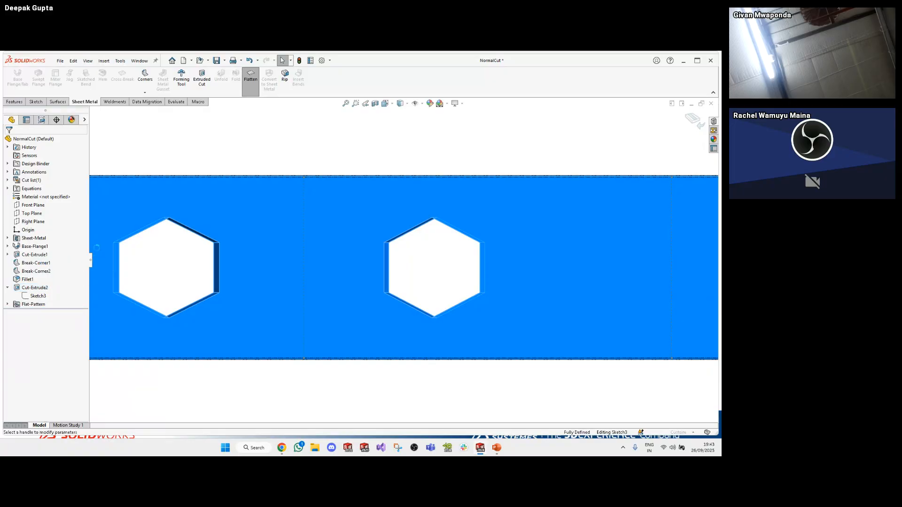
pyautogui.click(35, 220)
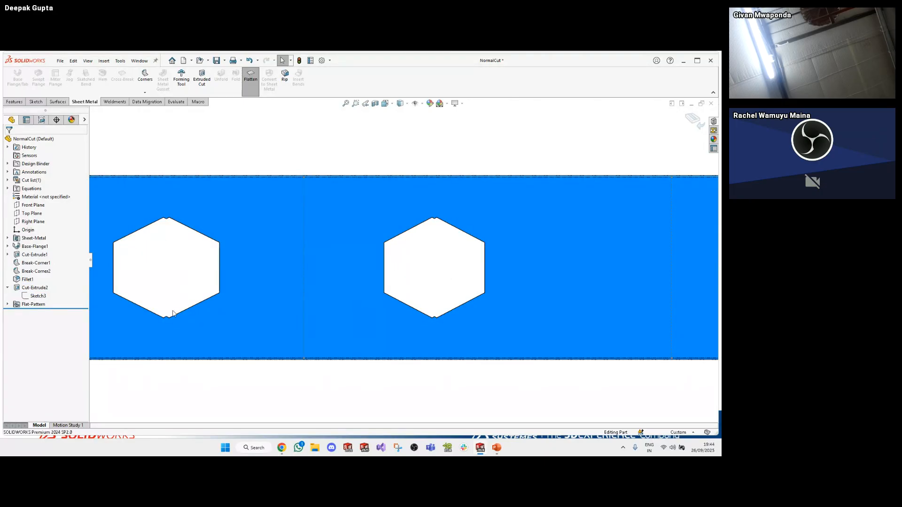
# Enable Optimize Geometry for the hexagonal cut, check the openings in the flat pattern, and fold the stand back
pyautogui.click(35, 288)
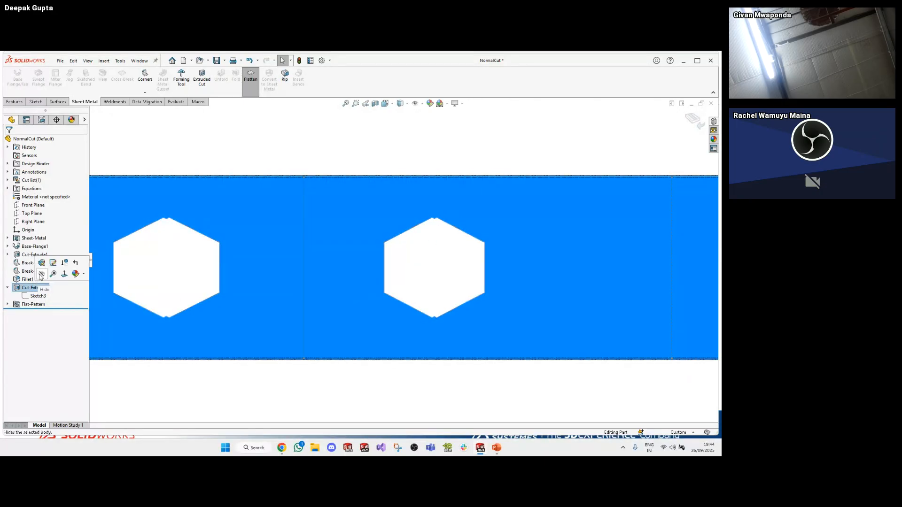
pyautogui.click(41, 268)
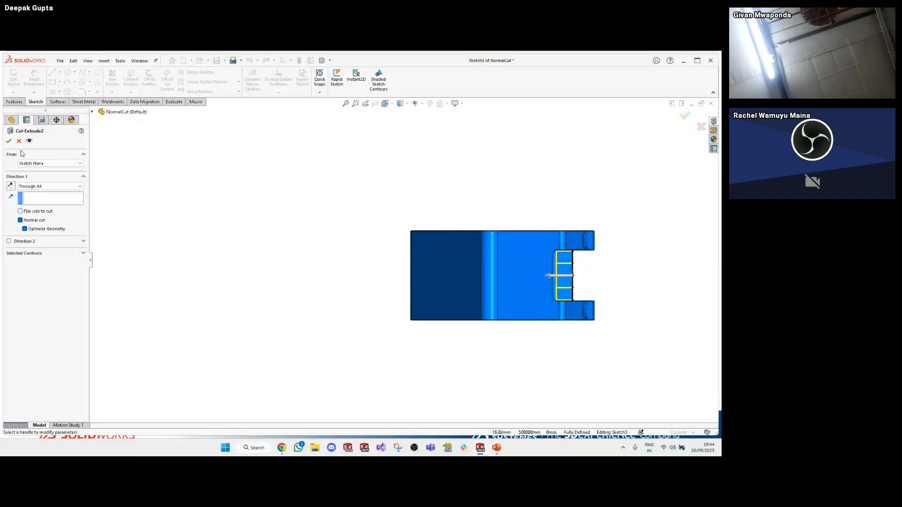
pyautogui.click(9, 141)
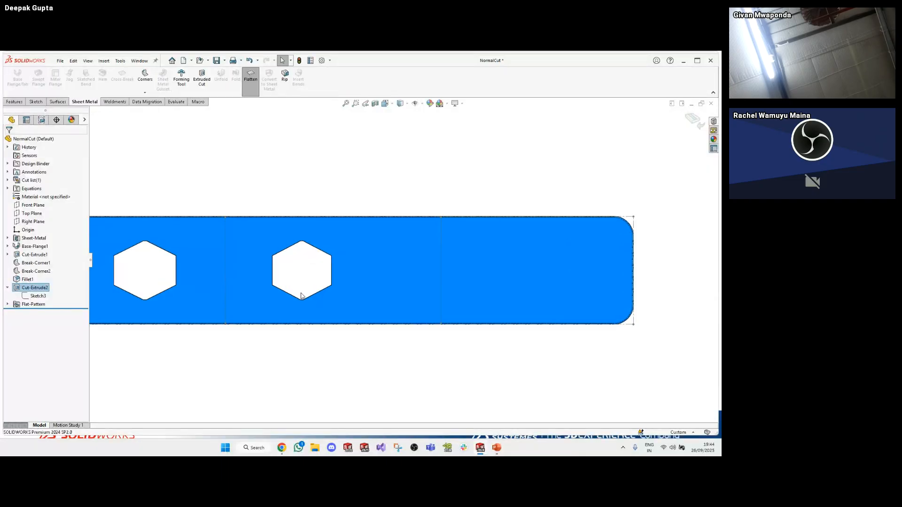
pyautogui.scroll(2, 281, 306)
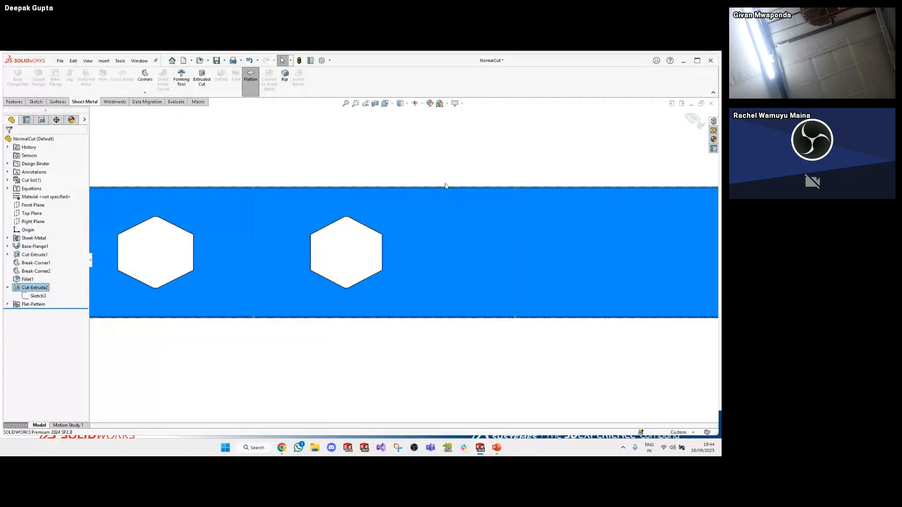
pyautogui.click(254, 90)
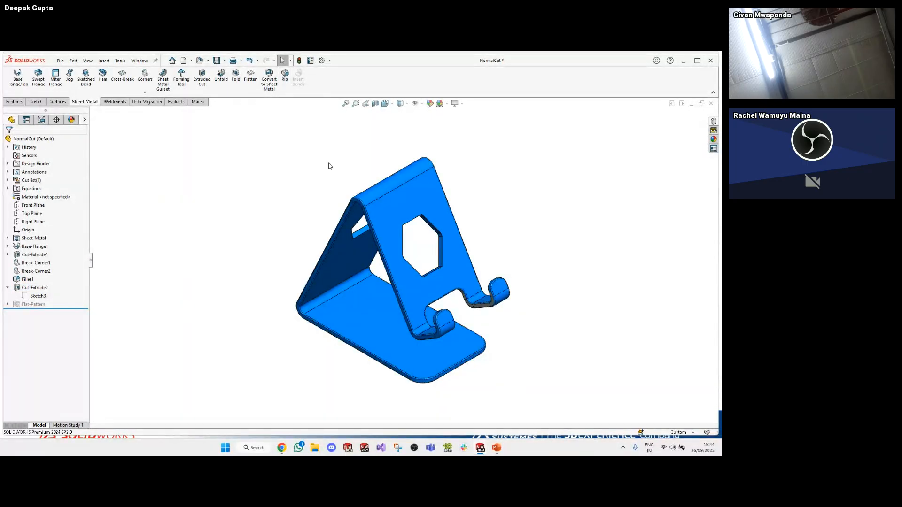
pyautogui.hotkey('alt', 'Tab')
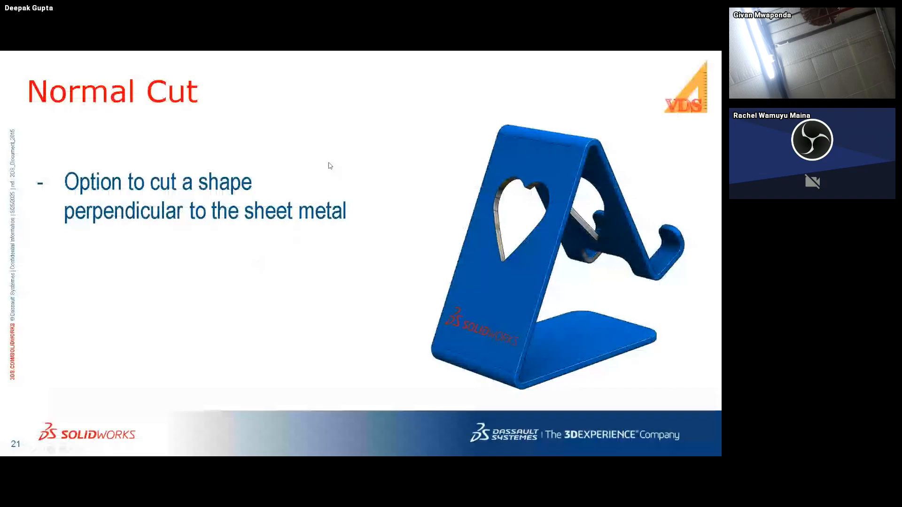
pyautogui.press('Right')
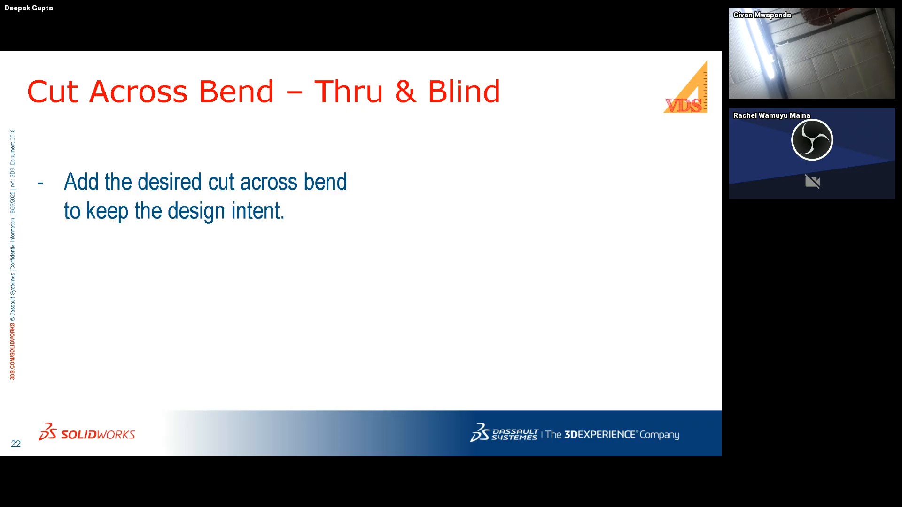
pyautogui.click(256, 273)
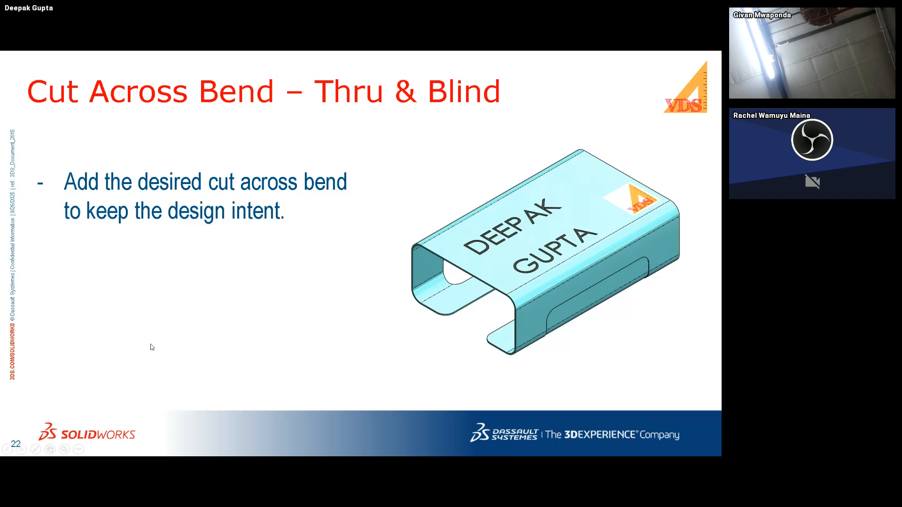
pyautogui.click(291, 306)
pyautogui.press('Left')
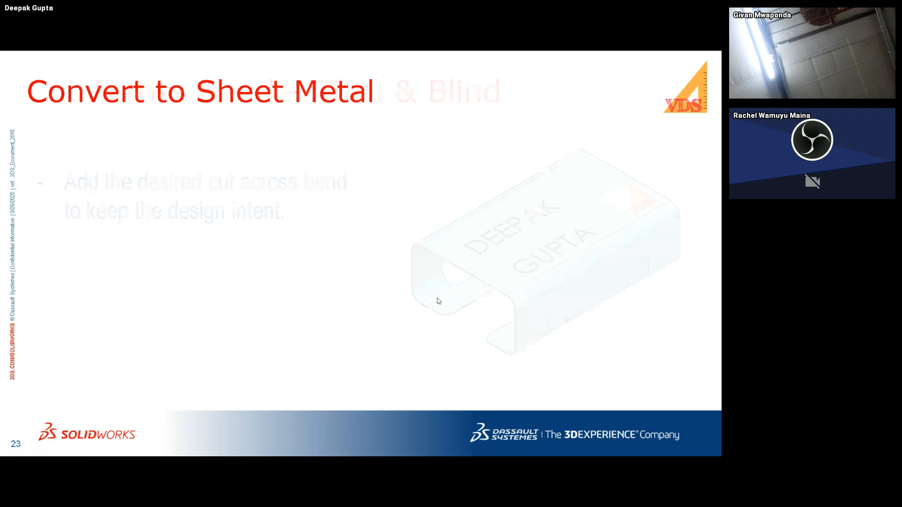
# Switch to the CutAcrossBend part in SOLIDWORKS and start a sketch on the flat outer face of its side wall
pyautogui.hotkey('alt', 'Tab')
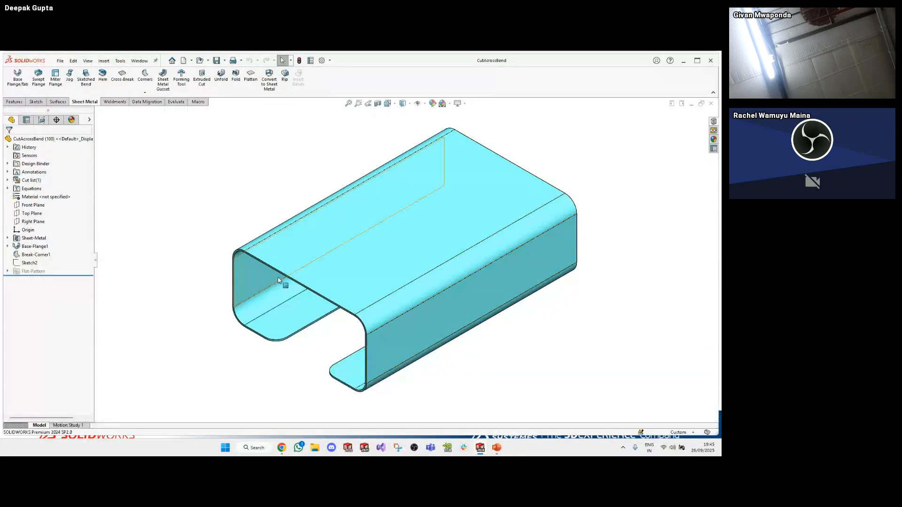
pyautogui.moveTo(316, 281); pyautogui.dragTo(346, 291, button='middle')
pyautogui.scroll(2, 346, 291)
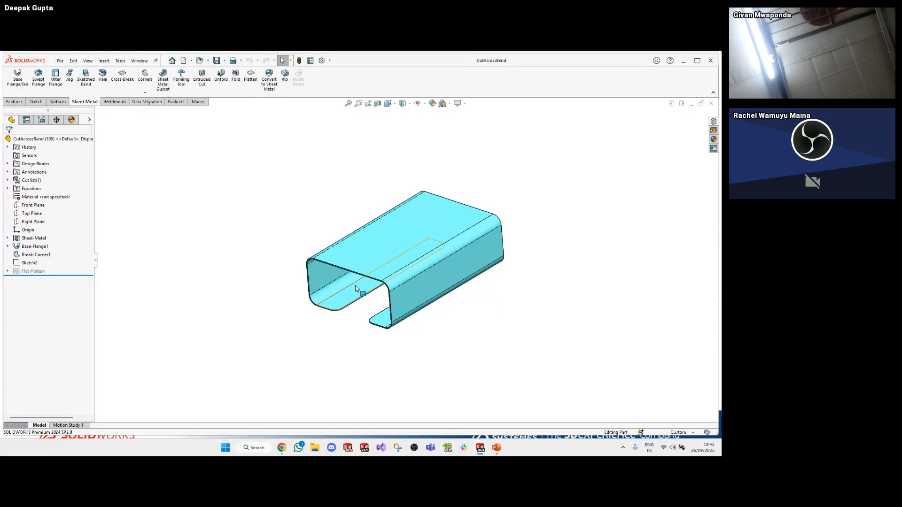
pyautogui.moveTo(382, 250); pyautogui.dragTo(458, 269, button='middle')
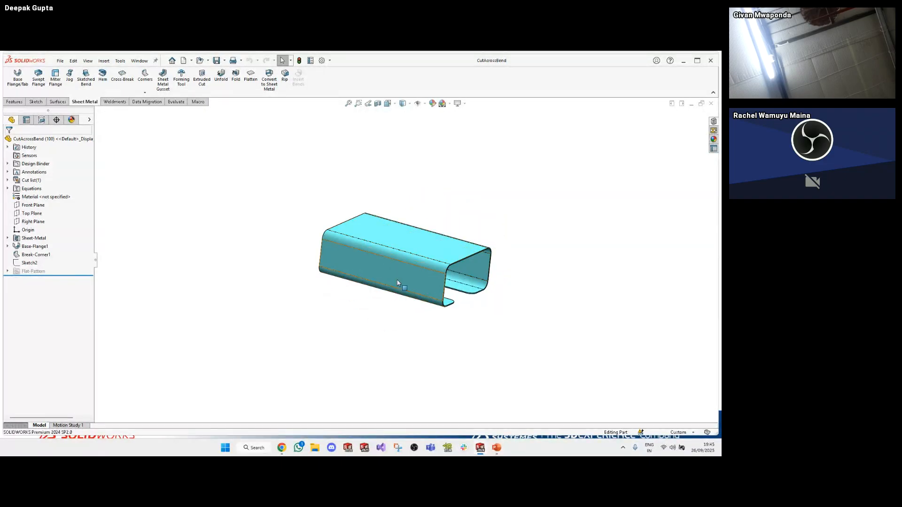
pyautogui.click(428, 278)
pyautogui.click(458, 244)
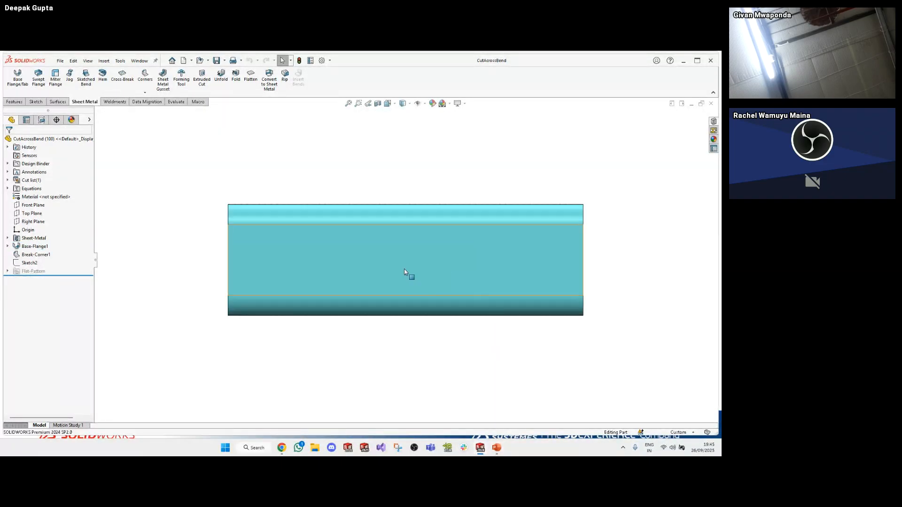
pyautogui.click(373, 242)
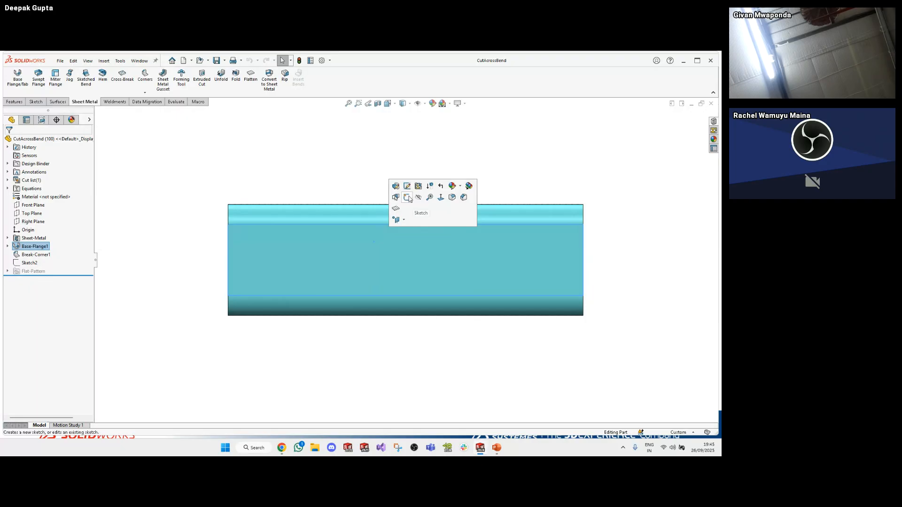
pyautogui.click(407, 197)
# Sketch a corner rectangle near the middle of the side wall, spanning its full height from the upper edge to the lower edge across both bends
pyautogui.click(52, 82)
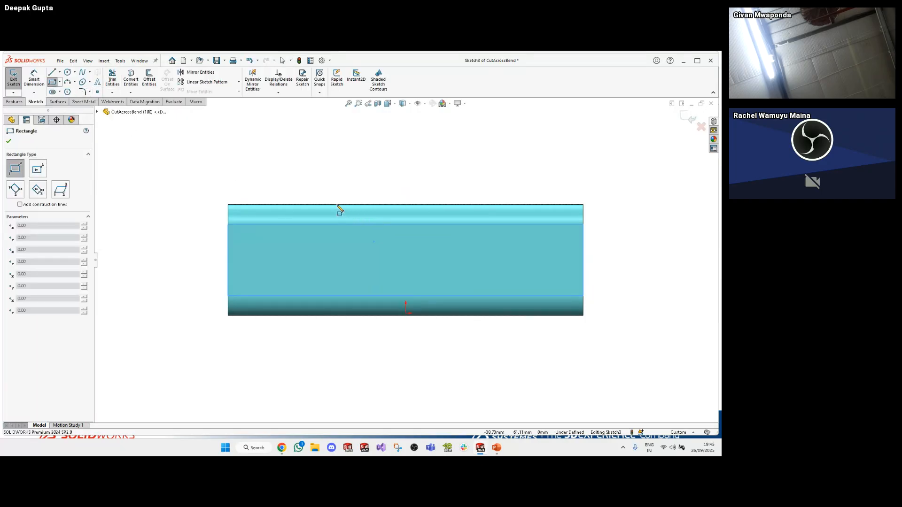
pyautogui.click(336, 204)
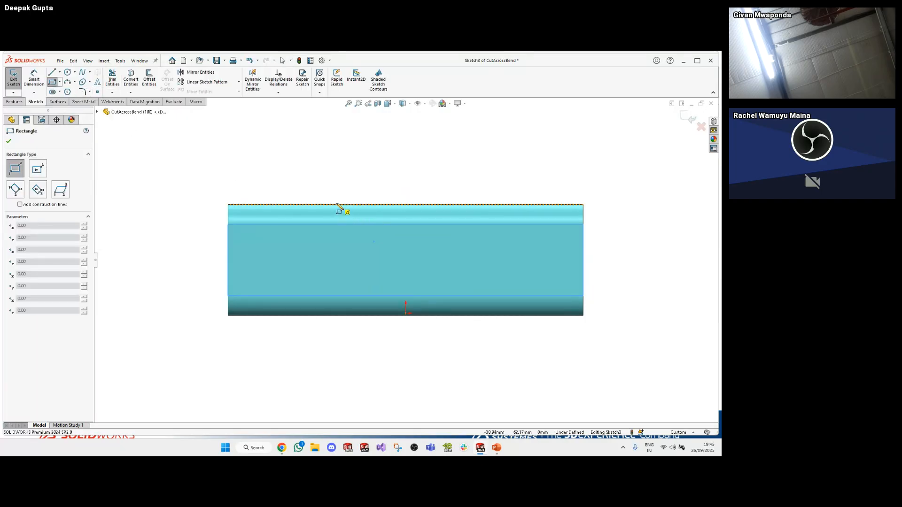
pyautogui.click(492, 316)
pyautogui.press('Escape')
pyautogui.moveTo(477, 309); pyautogui.dragTo(414, 345, button='middle')
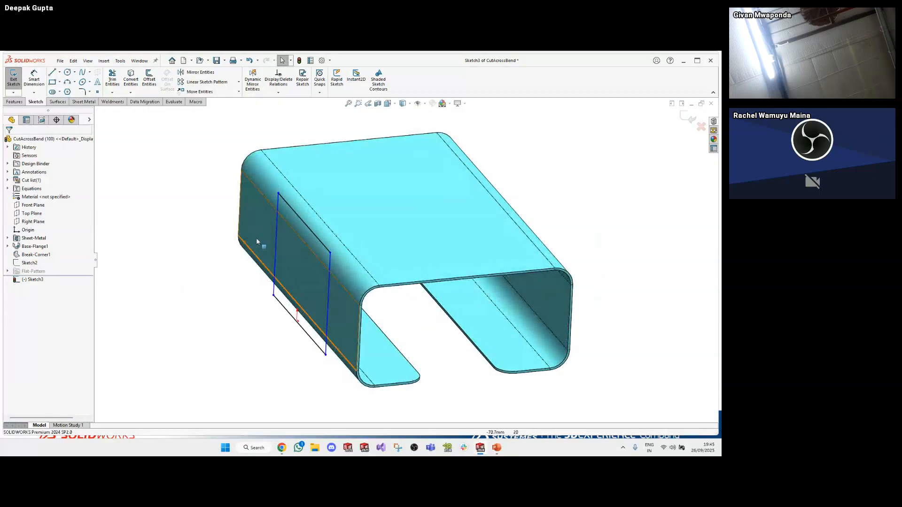
pyautogui.scroll(1, 299, 331)
pyautogui.click(14, 101)
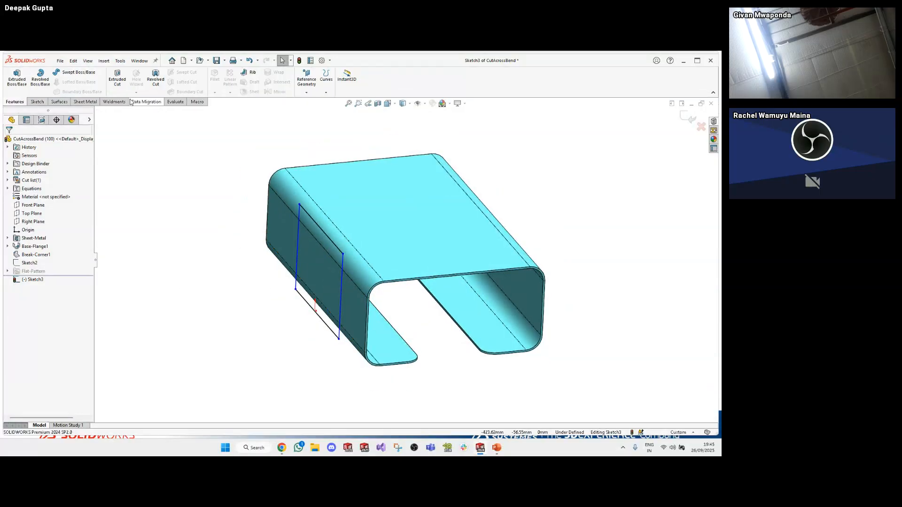
# Cut the rectangle through the side wall with a 10 mm blind Extruded Cut, keeping Normal Cut and Optimize Geometry on
pyautogui.click(117, 79)
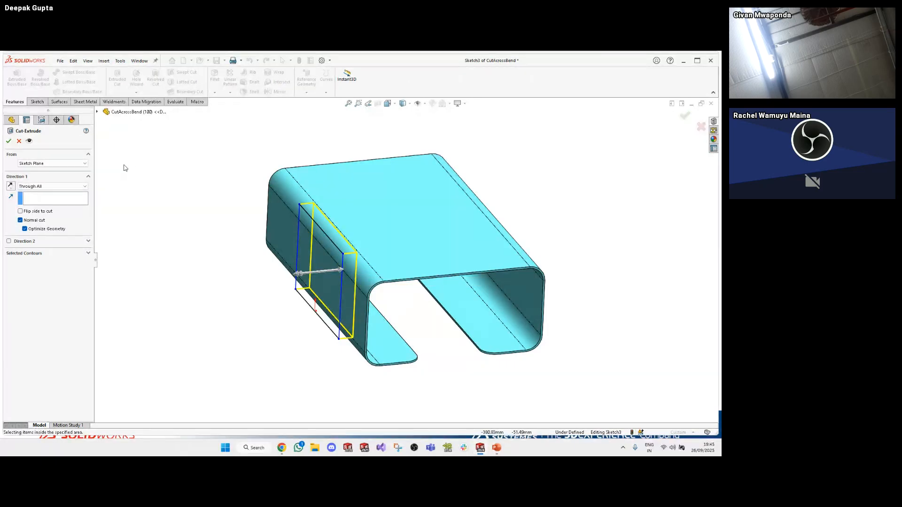
pyautogui.click(44, 188)
pyautogui.click(46, 195)
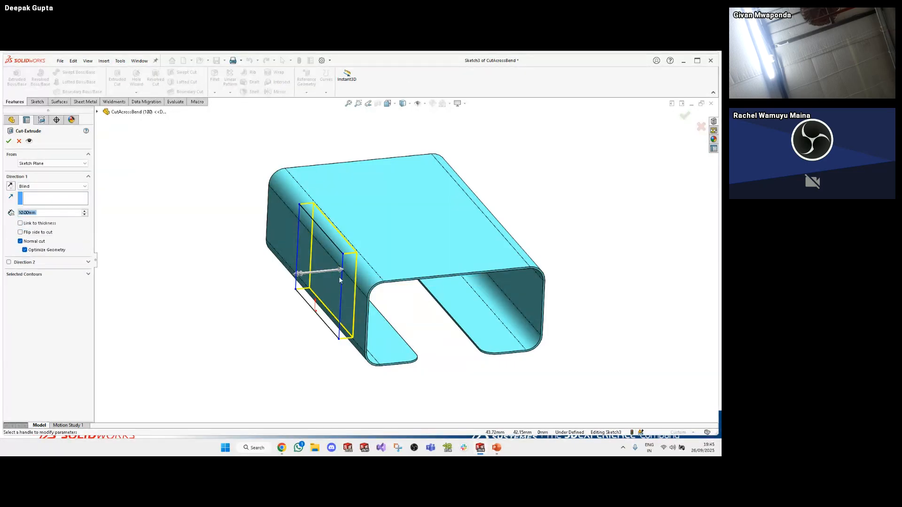
pyautogui.click(7, 141)
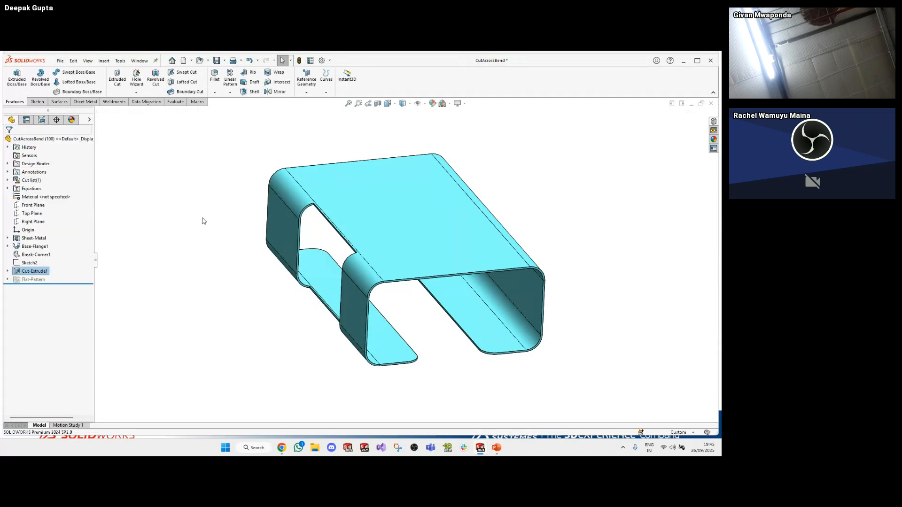
pyautogui.moveTo(228, 283); pyautogui.dragTo(256, 310, button='middle')
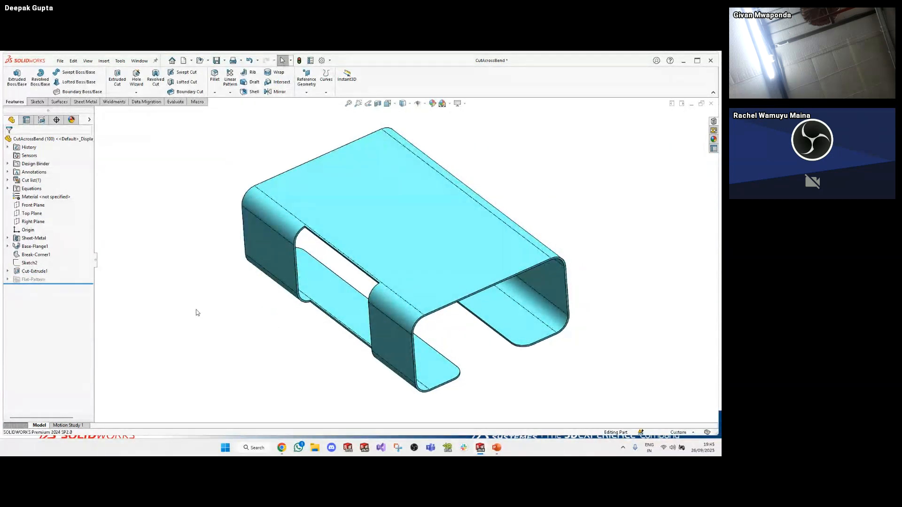
# Edit the side-wall cut and increase its blind depth by one increment so it extends past both bends
pyautogui.click(35, 271)
pyautogui.click(36, 250)
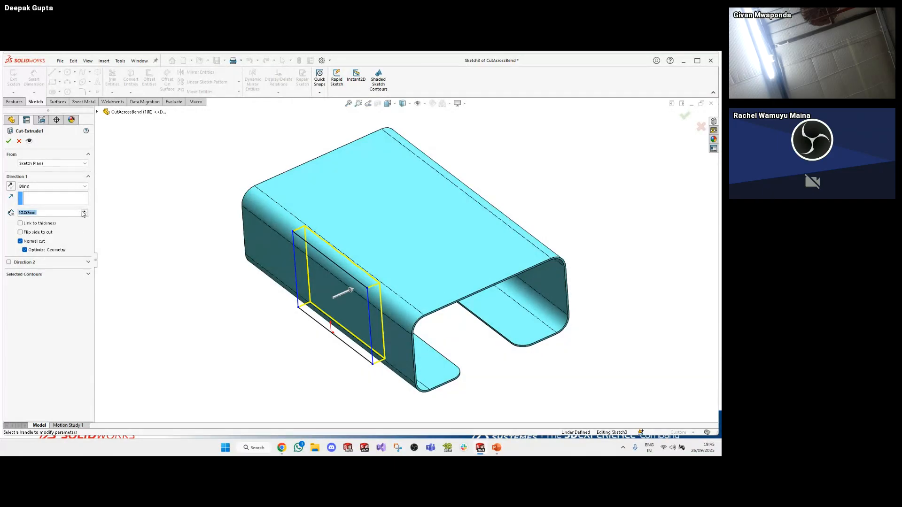
pyautogui.click(84, 211)
pyautogui.click(8, 141)
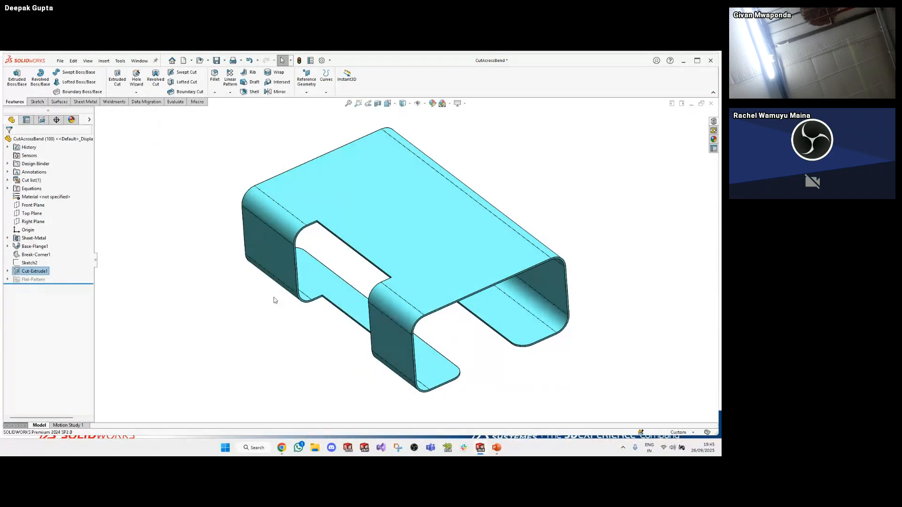
# Examine the cut edges across the upper and lower bends of the side wall from several angles
pyautogui.scroll(-3, 325, 241)
pyautogui.scroll(-5, 333, 207)
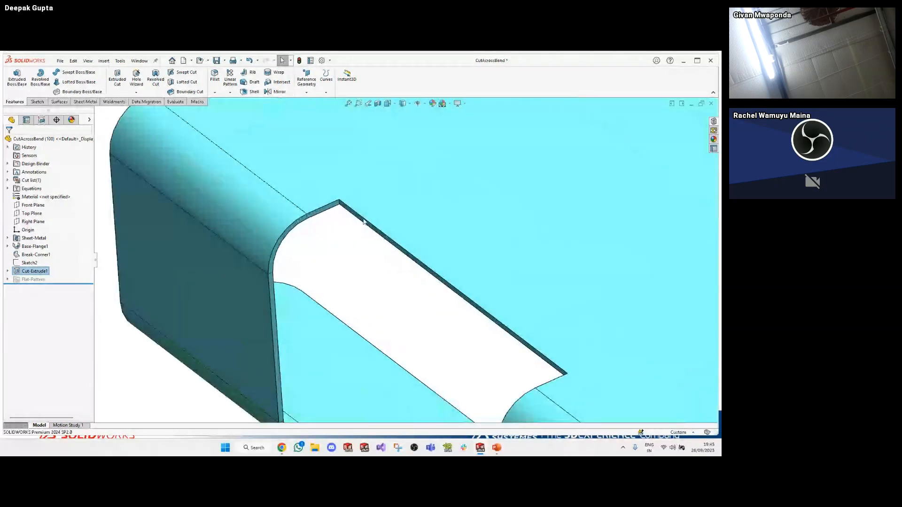
pyautogui.scroll(7, 465, 295)
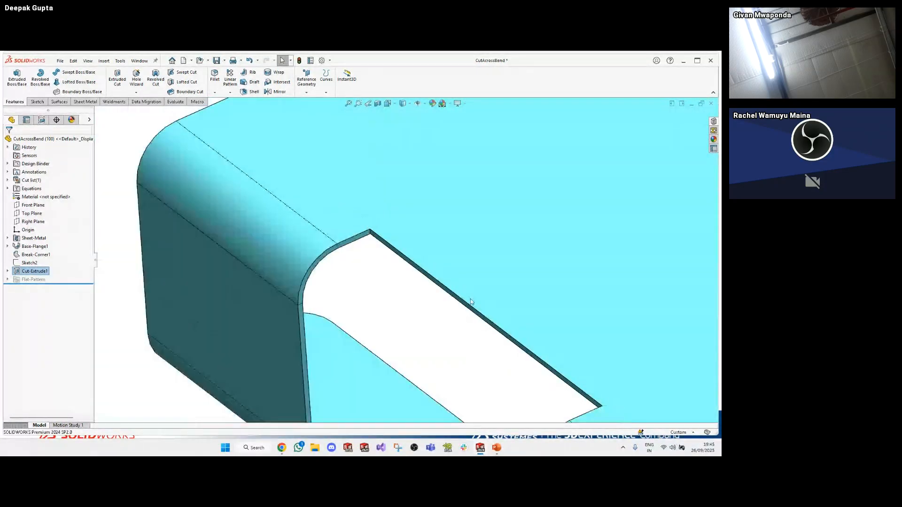
pyautogui.moveTo(470, 299); pyautogui.dragTo(527, 324, button='middle')
pyautogui.scroll(1, 489, 372)
pyautogui.scroll(3, 487, 370)
pyautogui.moveTo(470, 357); pyautogui.dragTo(371, 335, button='middle')
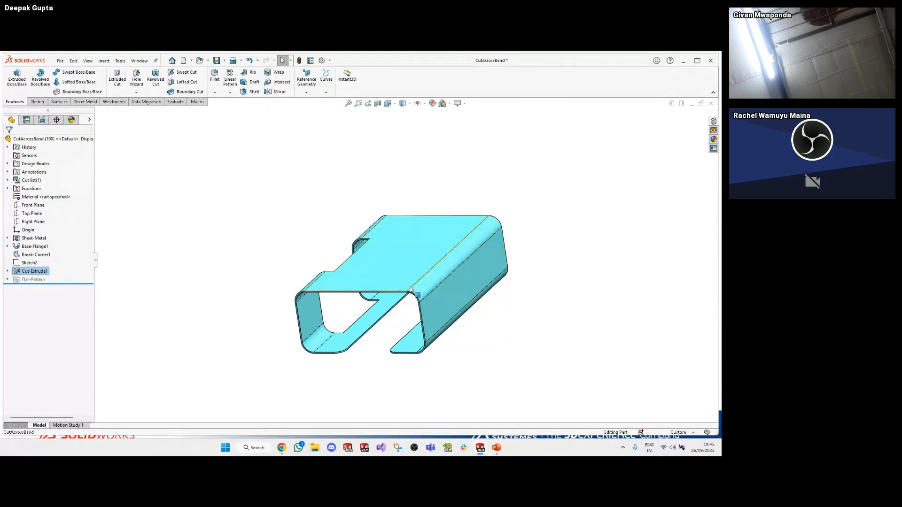
pyautogui.scroll(-2, 466, 277)
pyautogui.moveTo(467, 276); pyautogui.dragTo(449, 262, button='middle')
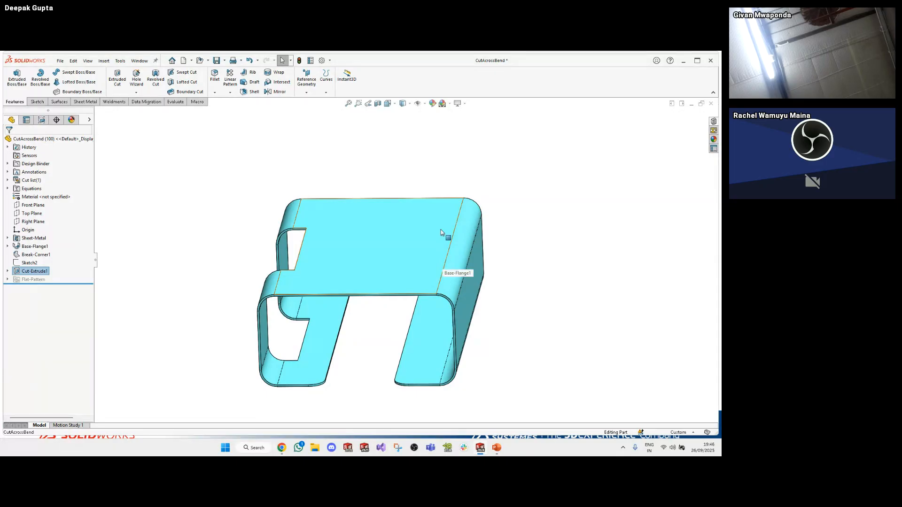
pyautogui.moveTo(450, 283); pyautogui.dragTo(524, 303, button='middle')
pyautogui.scroll(3, 524, 303)
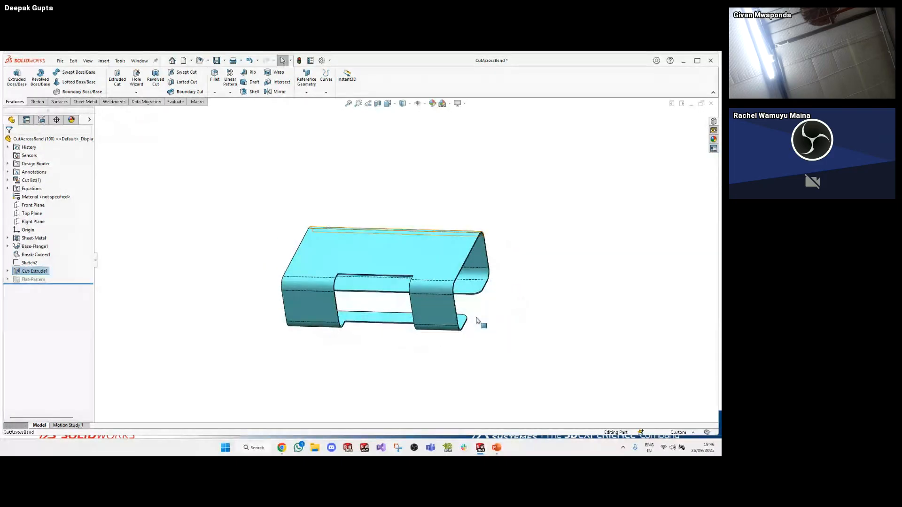
pyautogui.scroll(-3, 442, 347)
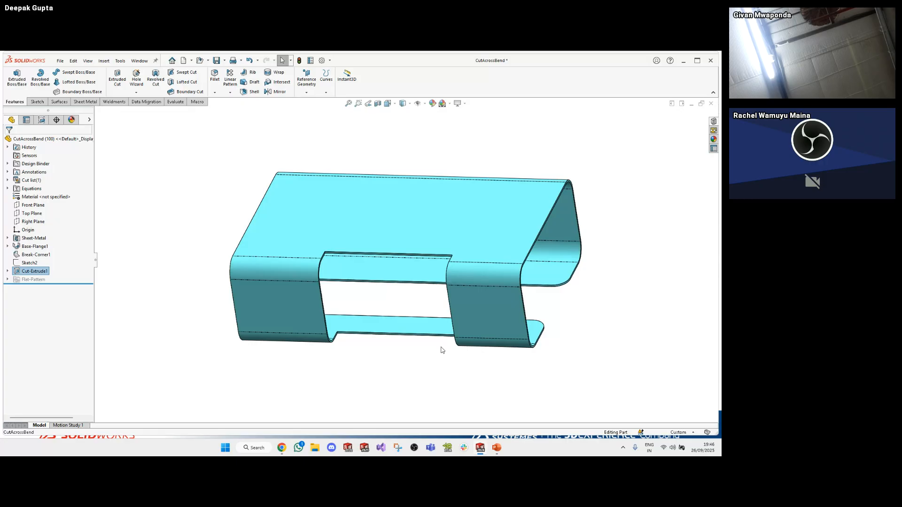
# Delete the side-wall cut and its leftover rectangle sketch
pyautogui.click(187, 331)
pyautogui.click(36, 273)
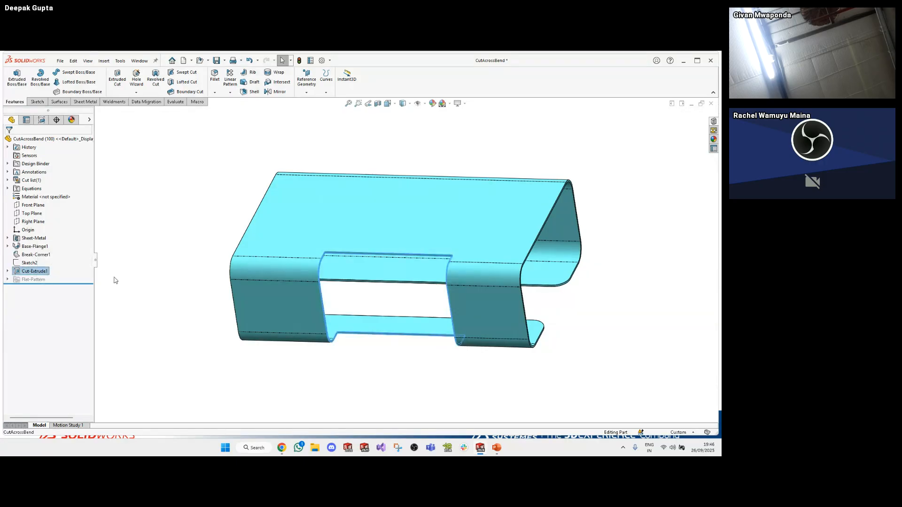
pyautogui.press('Delete')
pyautogui.click(346, 180)
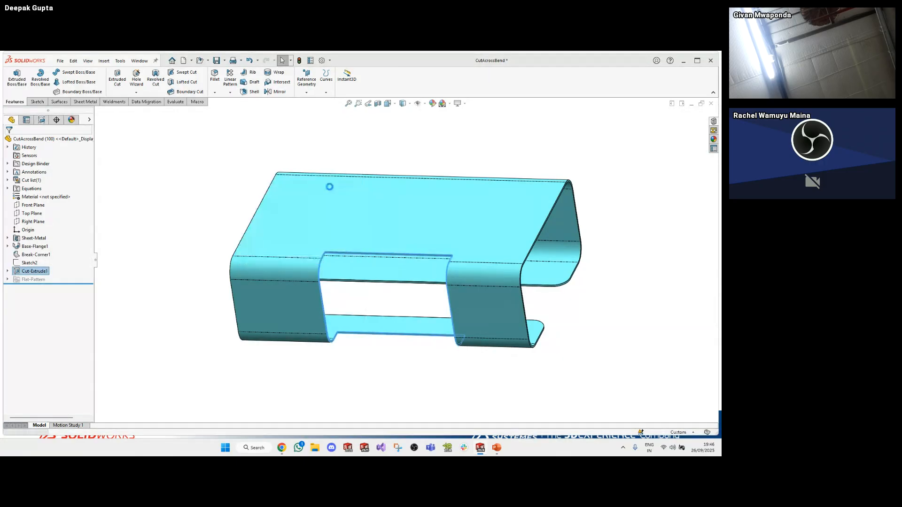
pyautogui.hotkey('ctrl', '7')
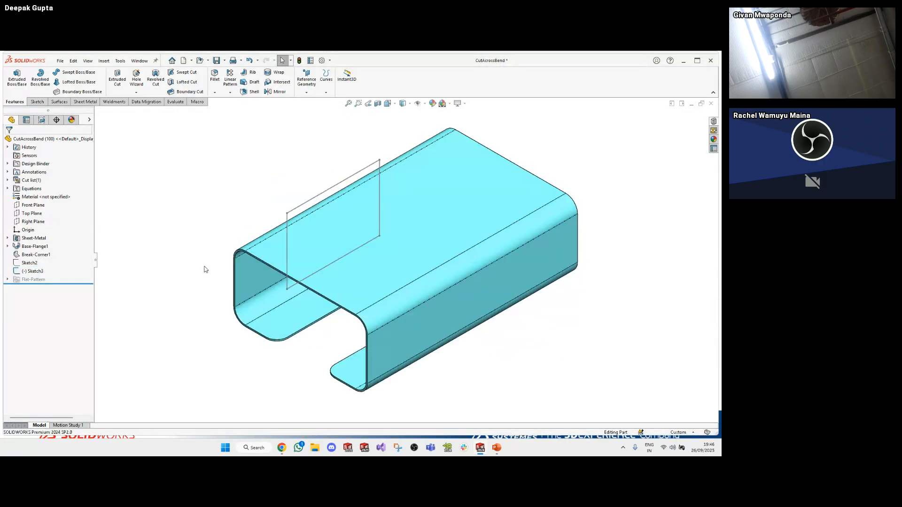
pyautogui.click(34, 272)
pyautogui.press('Delete')
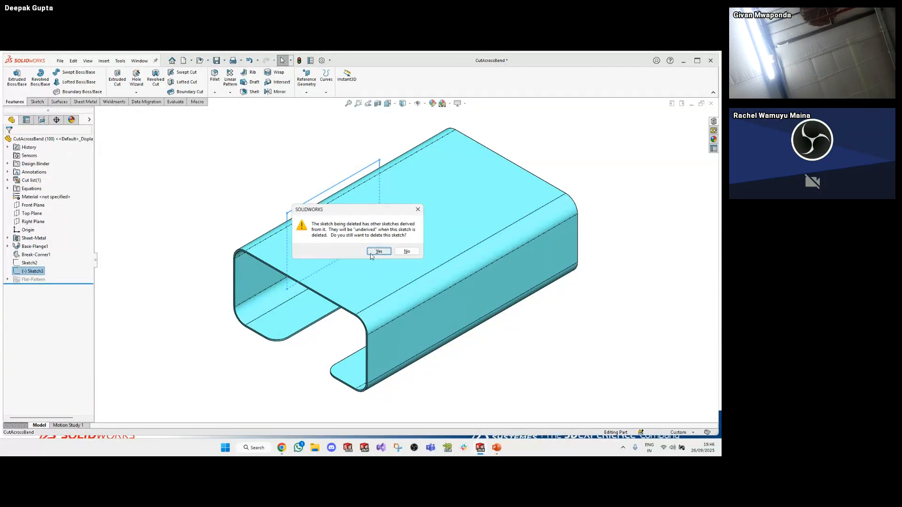
pyautogui.click(378, 251)
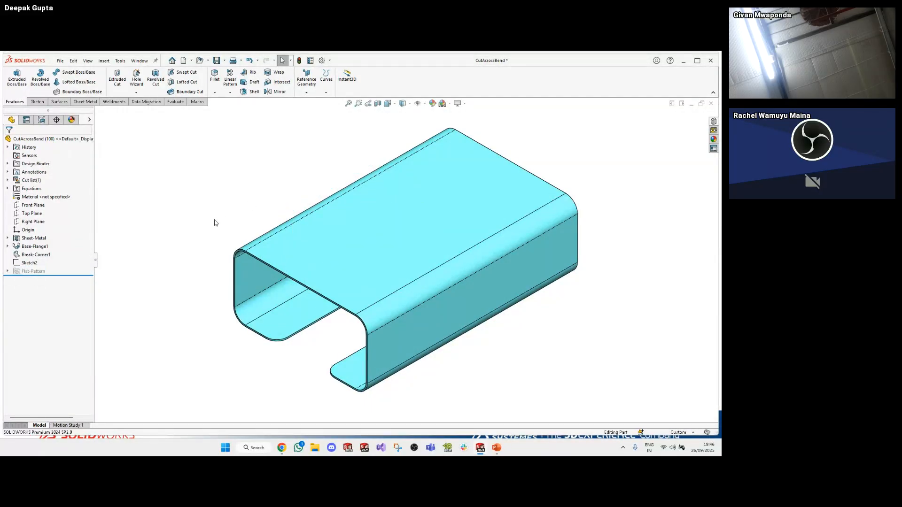
# Unfold the upper and lower bends of one side wall, with the channel's top face as the fixed face
pyautogui.click(85, 102)
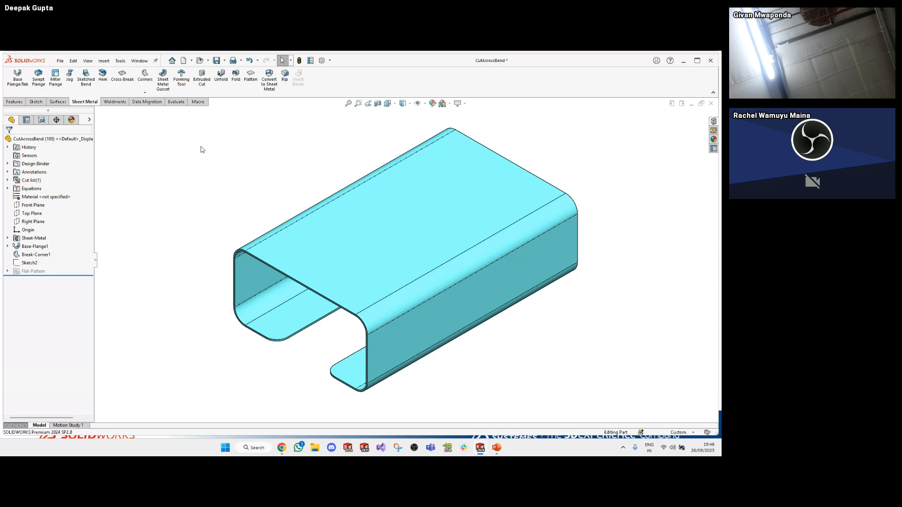
pyautogui.click(220, 75)
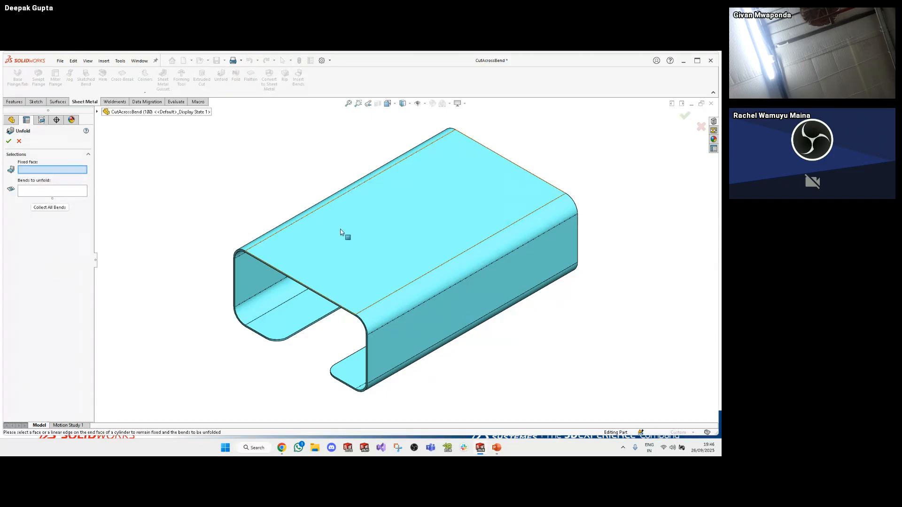
pyautogui.click(350, 236)
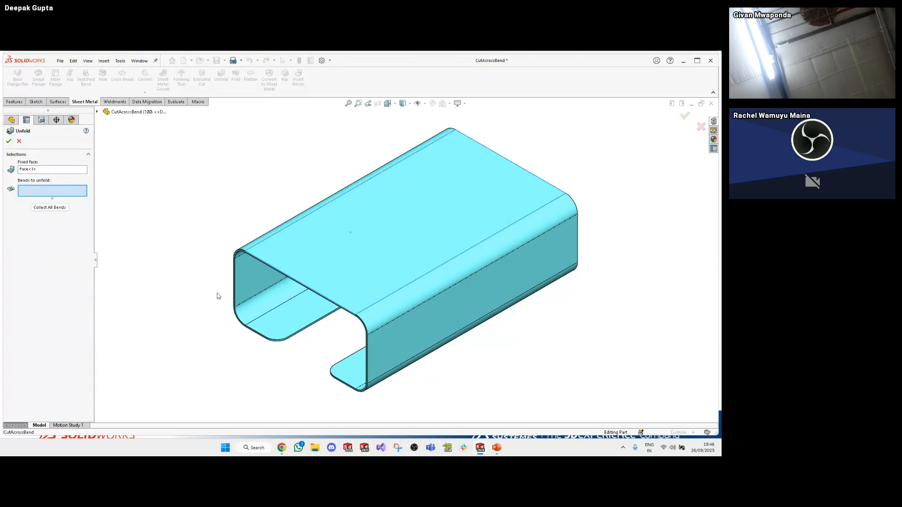
pyautogui.moveTo(217, 296); pyautogui.dragTo(276, 300, button='middle')
pyautogui.click(260, 219)
pyautogui.click(276, 299)
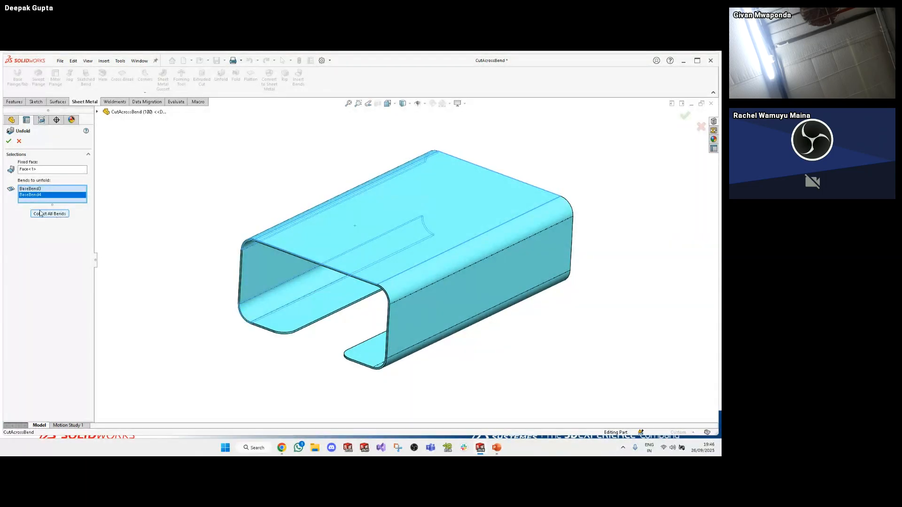
pyautogui.click(9, 141)
pyautogui.click(8, 141)
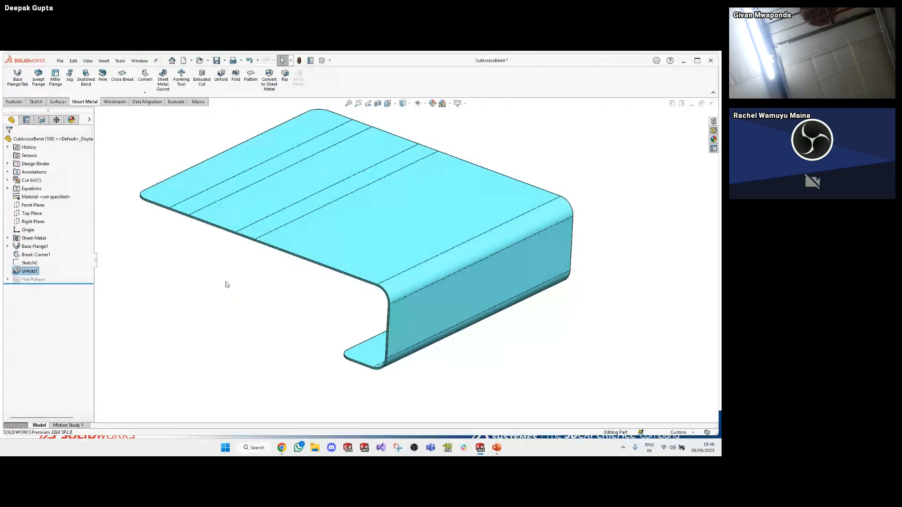
# Start an Extruded Cut from the existing Sketch2 on the unfolded channel and link its blind depth to the sheet thickness
pyautogui.click(227, 285)
pyautogui.scroll(2, 252, 280)
pyautogui.moveTo(409, 259); pyautogui.dragTo(413, 297, button='middle')
pyautogui.click(400, 252)
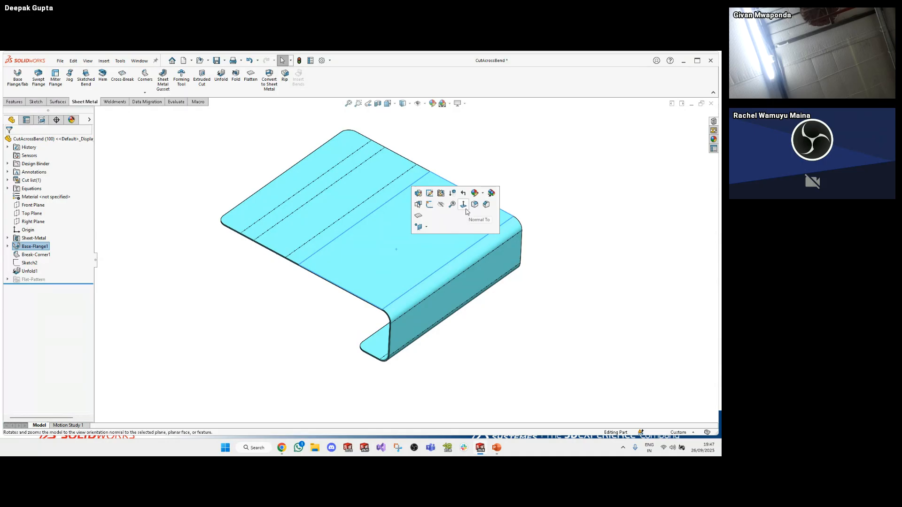
pyautogui.click(464, 206)
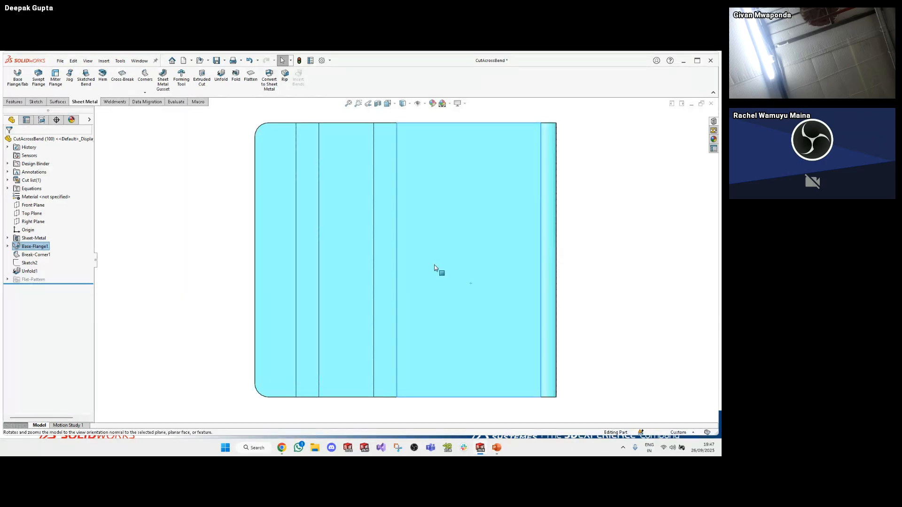
pyautogui.click(29, 264)
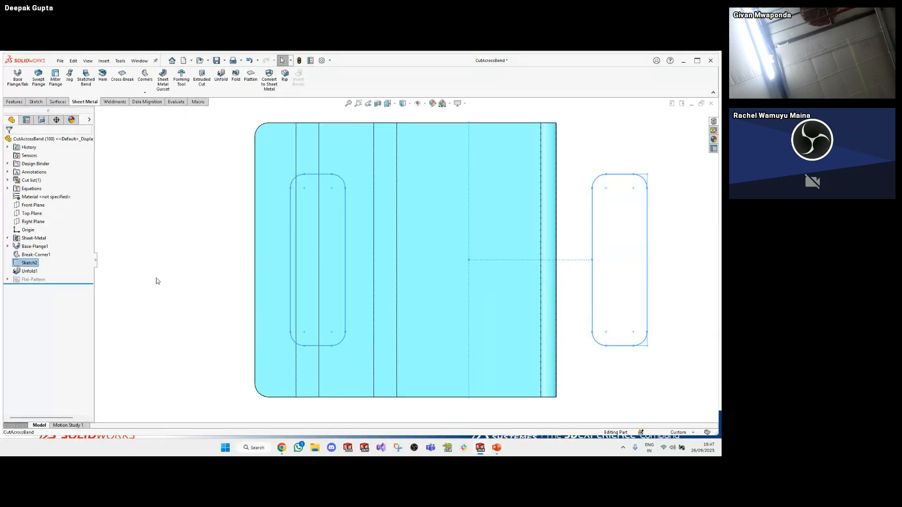
pyautogui.rightClick(36, 264)
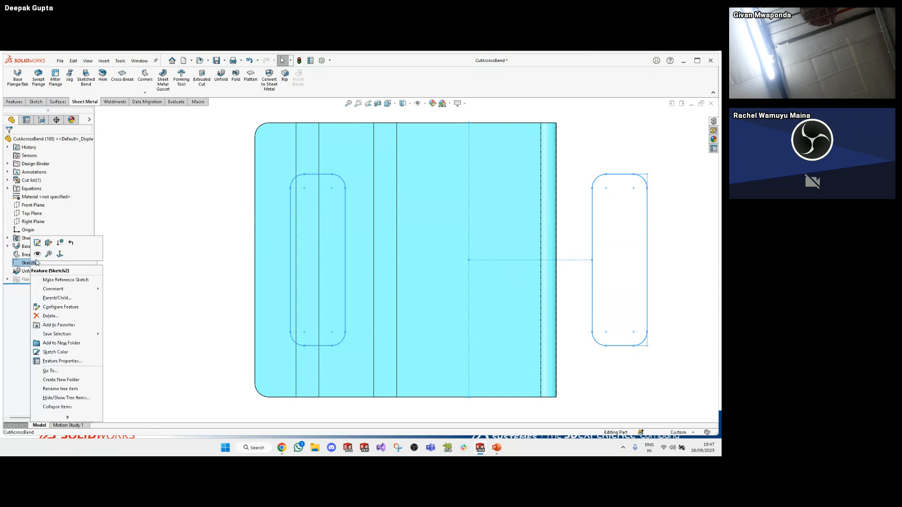
pyautogui.click(141, 258)
pyautogui.click(29, 263)
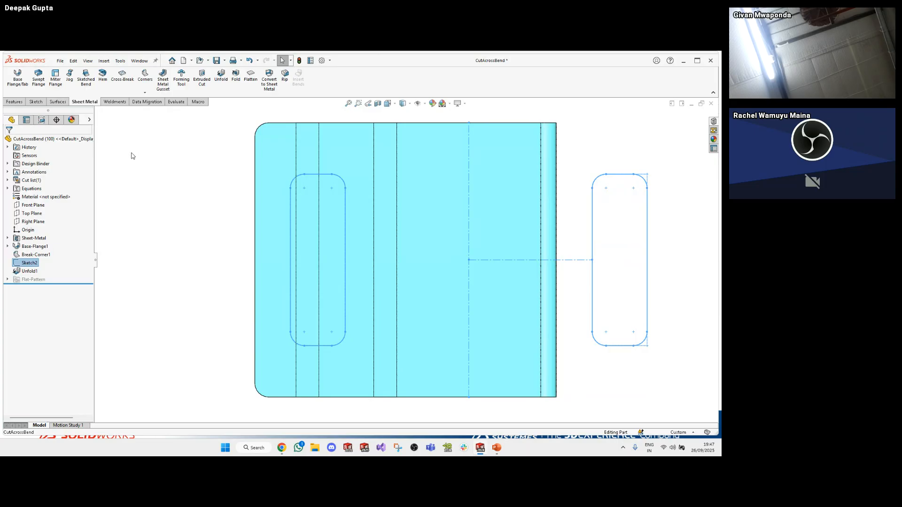
pyautogui.click(14, 101)
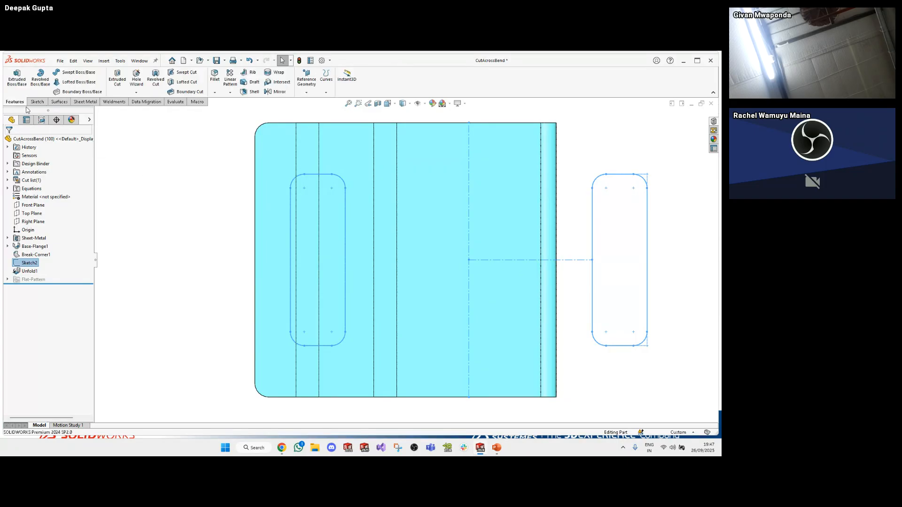
pyautogui.click(117, 78)
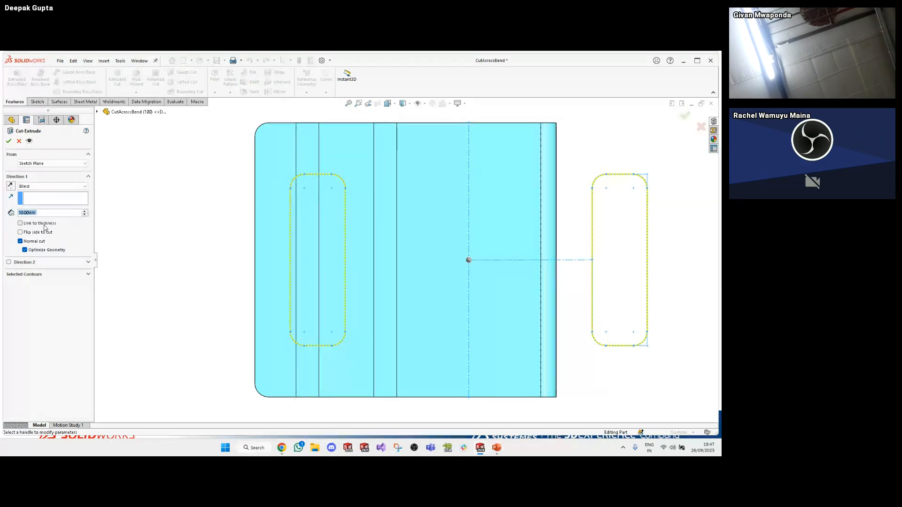
pyautogui.click(45, 224)
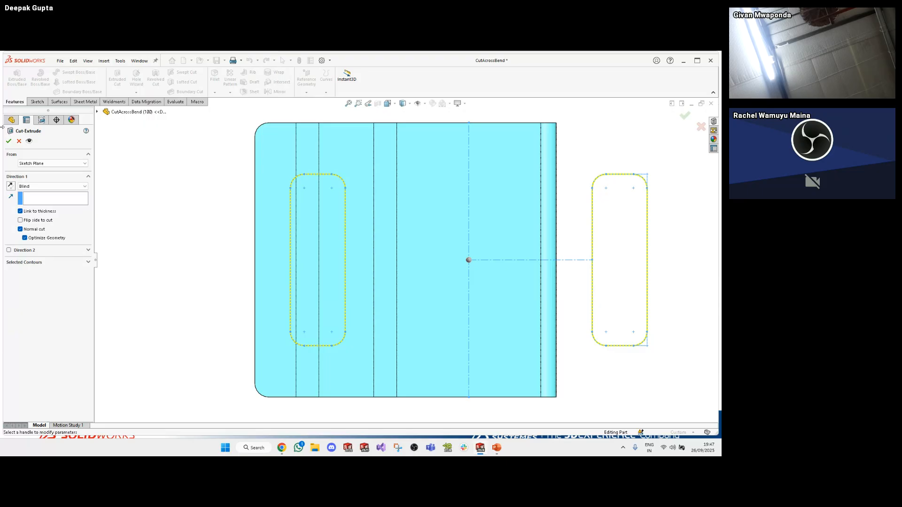
# Restrict the cut to the rounded rectangular contour crossing the unfolded bend lines and complete it
pyautogui.click(59, 262)
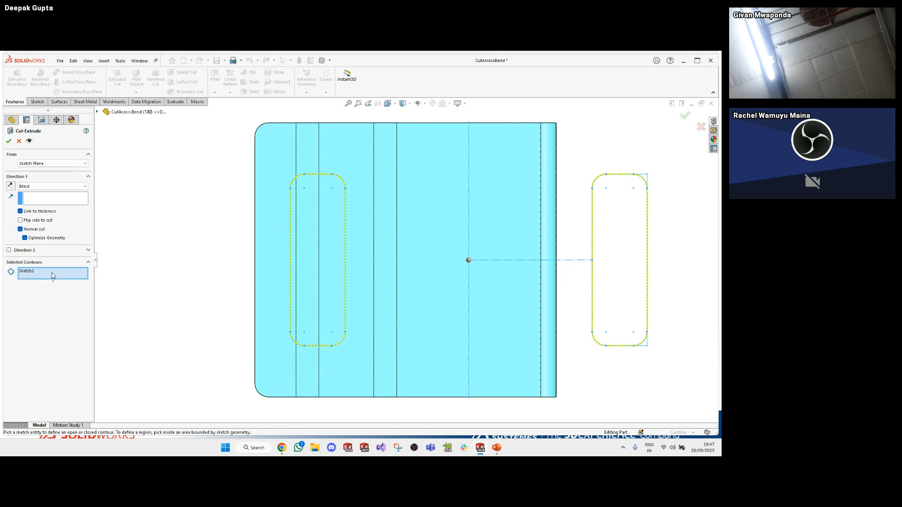
pyautogui.rightClick(53, 274)
pyautogui.click(64, 279)
pyautogui.click(290, 245)
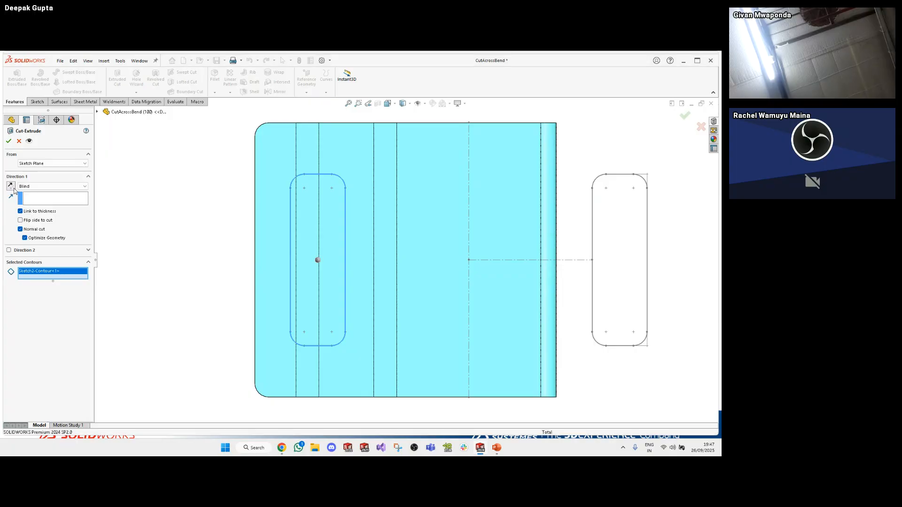
pyautogui.click(9, 142)
pyautogui.moveTo(350, 292); pyautogui.dragTo(289, 225, button='middle')
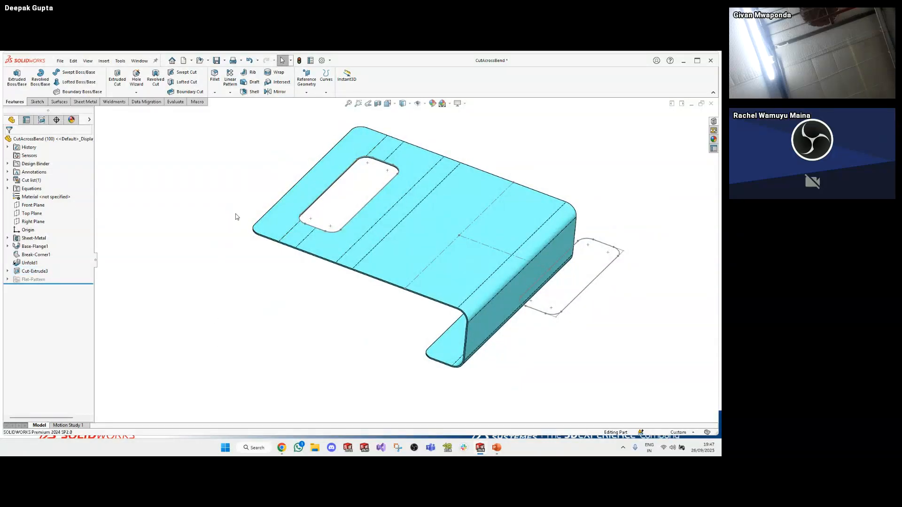
# Fold all the unfolded bends of the side wall, keeping the channel's top face fixed, and hide the cut's sketch
pyautogui.click(84, 101)
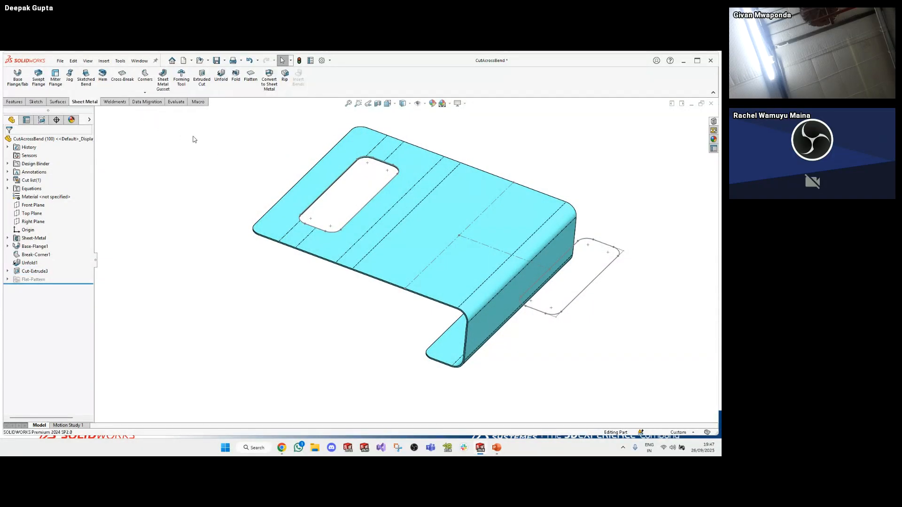
pyautogui.click(236, 77)
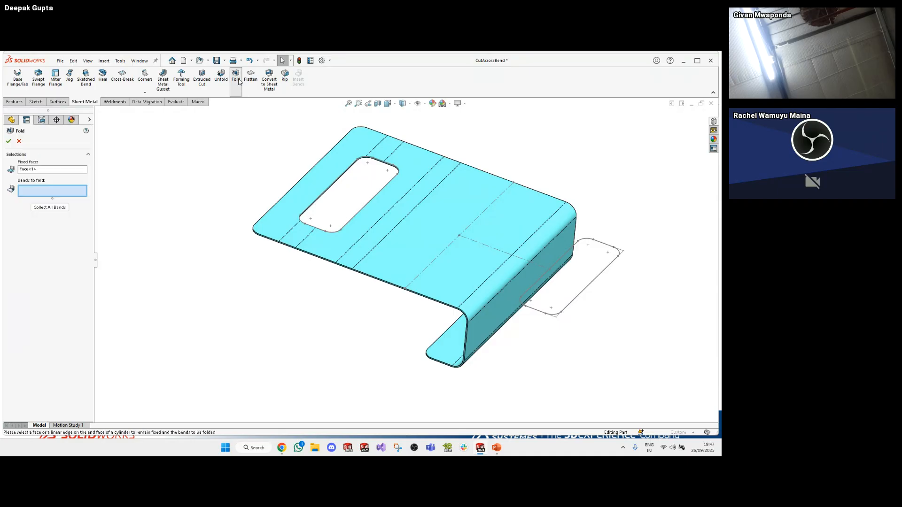
pyautogui.click(25, 171)
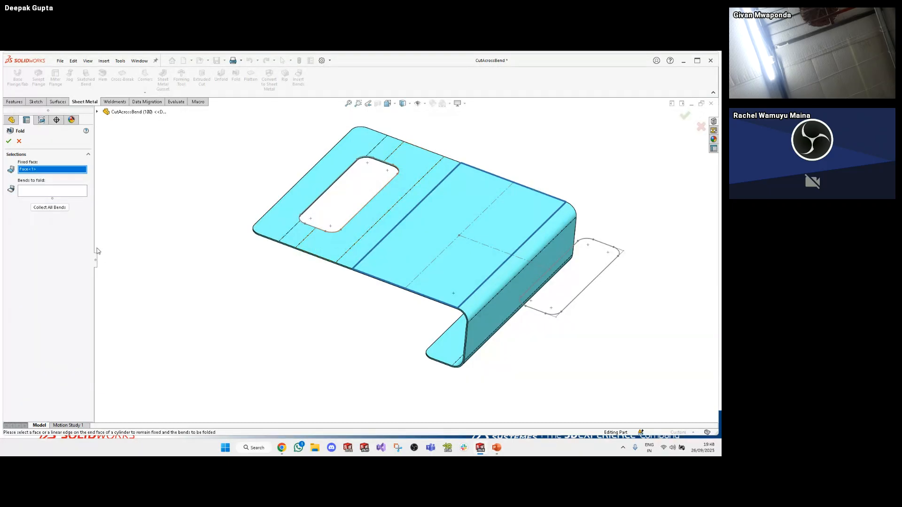
pyautogui.click(51, 213)
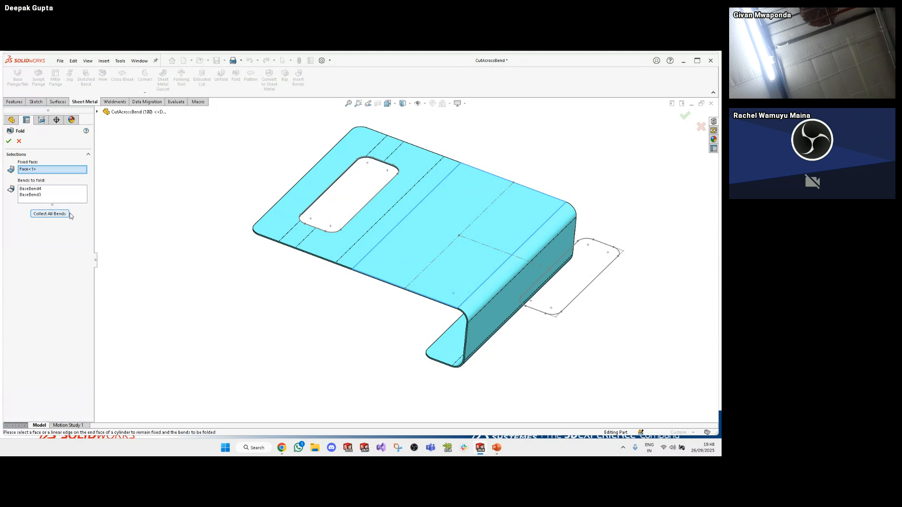
pyautogui.press('Return')
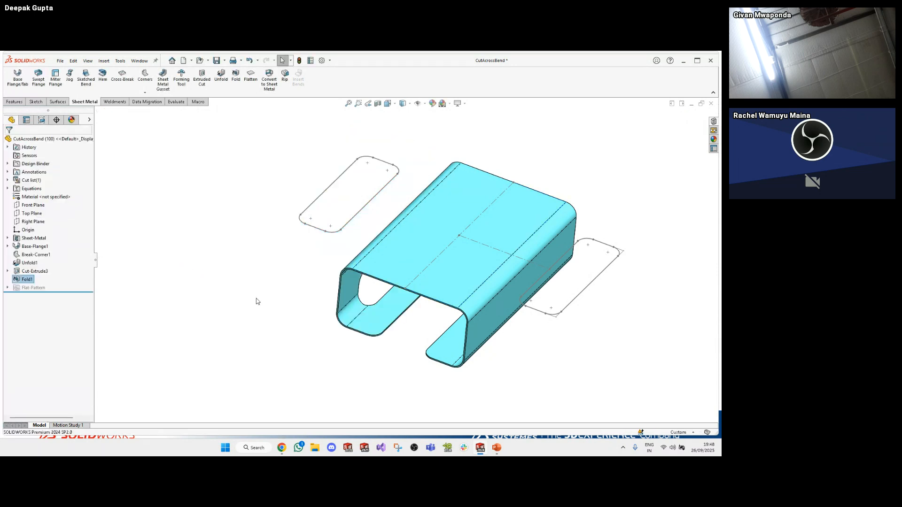
pyautogui.click(370, 202)
pyautogui.click(400, 153)
# Examine the cutout across the folded side wall's bends from several angles, along with its Unfold feature
pyautogui.moveTo(390, 264); pyautogui.dragTo(460, 359, button='middle')
pyautogui.scroll(-5, 415, 284)
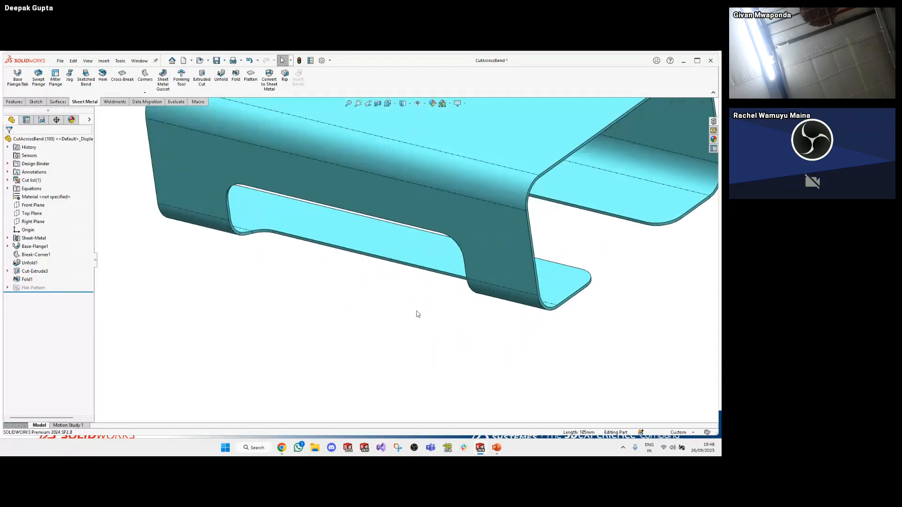
pyautogui.moveTo(417, 315); pyautogui.dragTo(556, 254, button='middle')
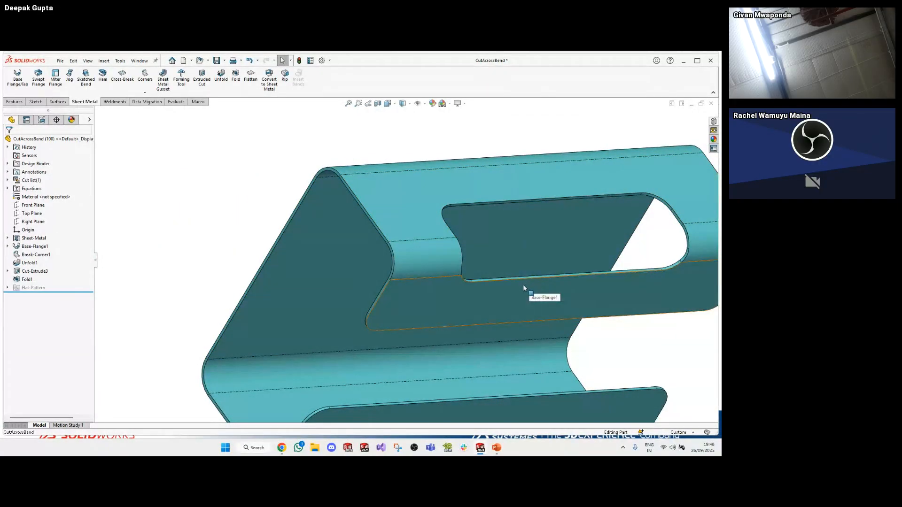
pyautogui.moveTo(513, 286)
pyautogui.mouseDown(button='middle')
pyautogui.moveTo(457, 267)
pyautogui.moveTo(500, 274)
pyautogui.mouseUp(button='middle')
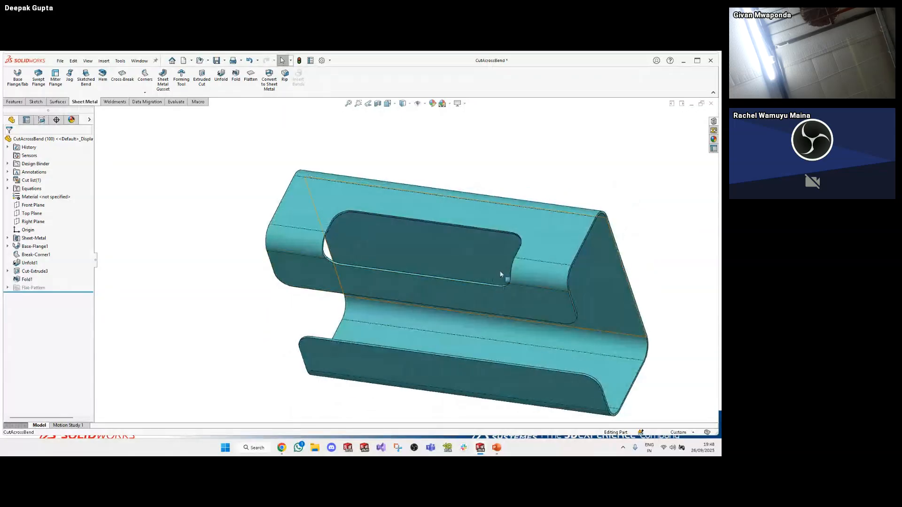
pyautogui.moveTo(467, 250); pyautogui.dragTo(358, 344, button='middle')
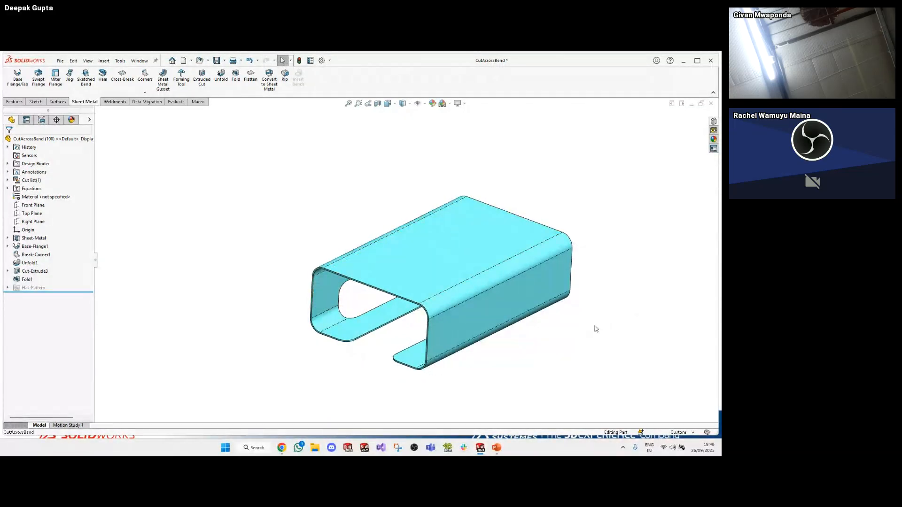
pyautogui.moveTo(546, 339); pyautogui.dragTo(539, 338, button='middle')
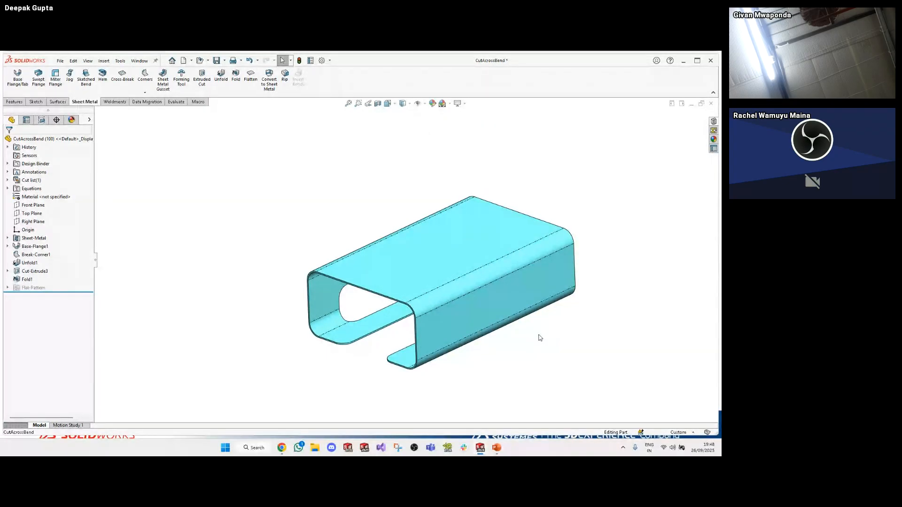
pyautogui.click(32, 264)
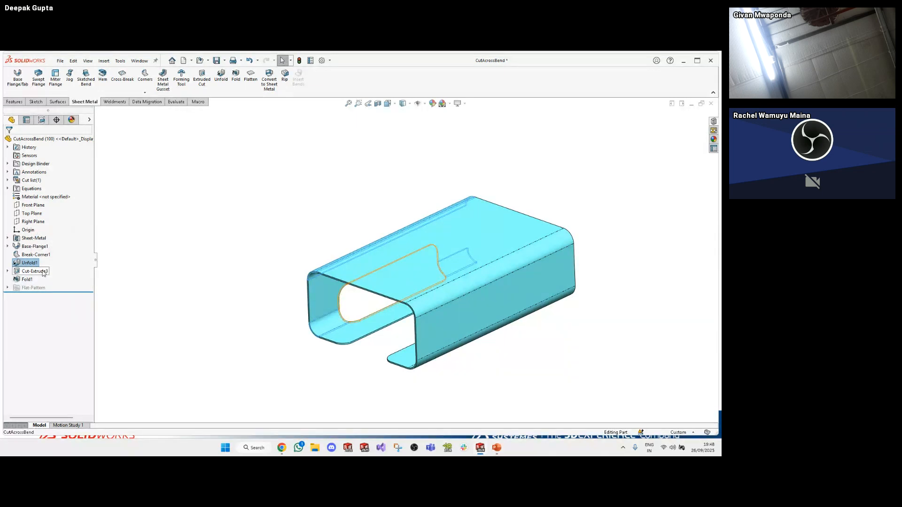
pyautogui.click(196, 325)
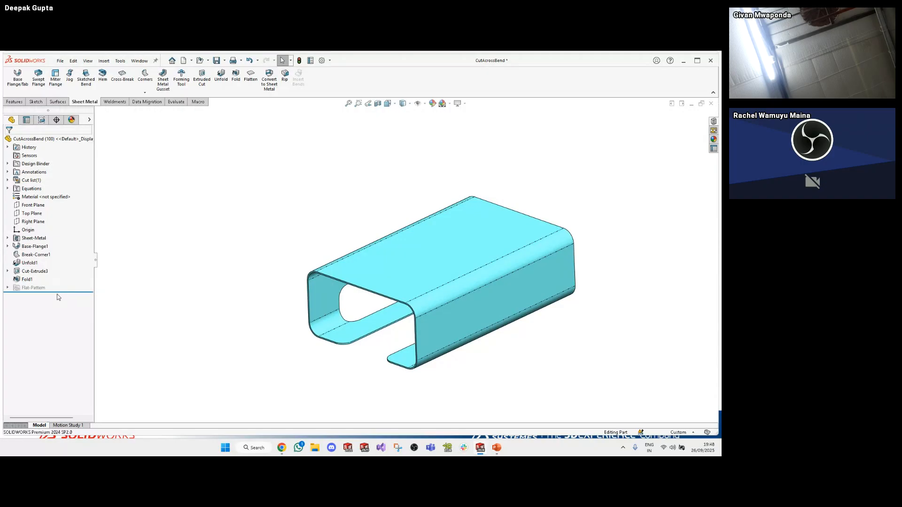
# Edit the Unfold feature to collect all the channel's bends, and roll the model back to just before the Fold
pyautogui.click(30, 263)
pyautogui.click(36, 242)
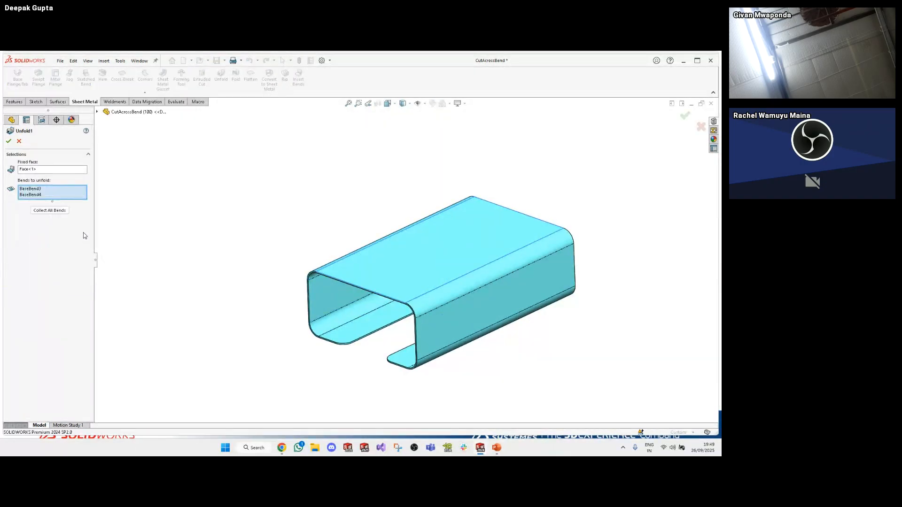
pyautogui.click(49, 211)
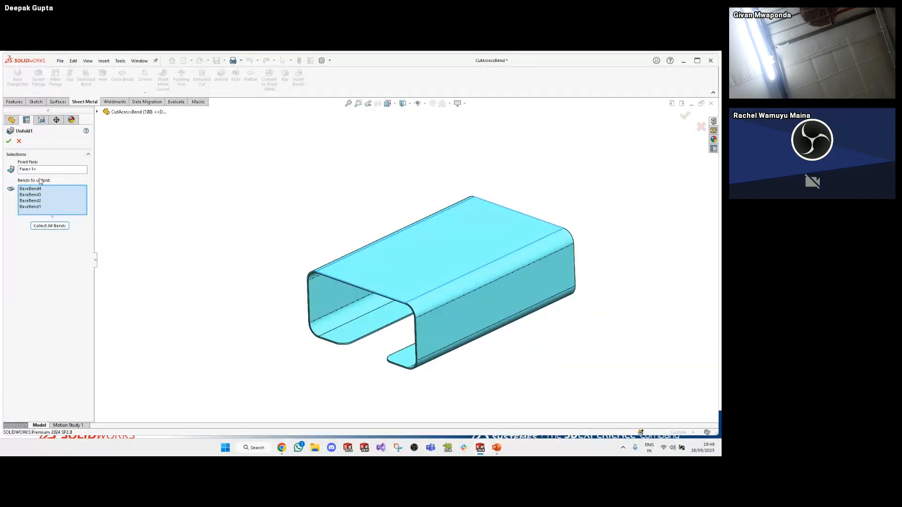
pyautogui.click(9, 141)
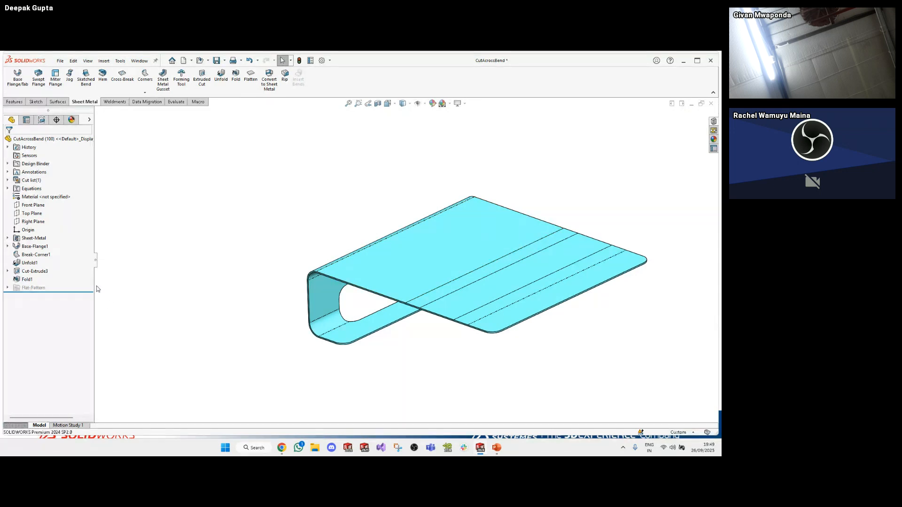
pyautogui.moveTo(66, 293); pyautogui.dragTo(65, 278)
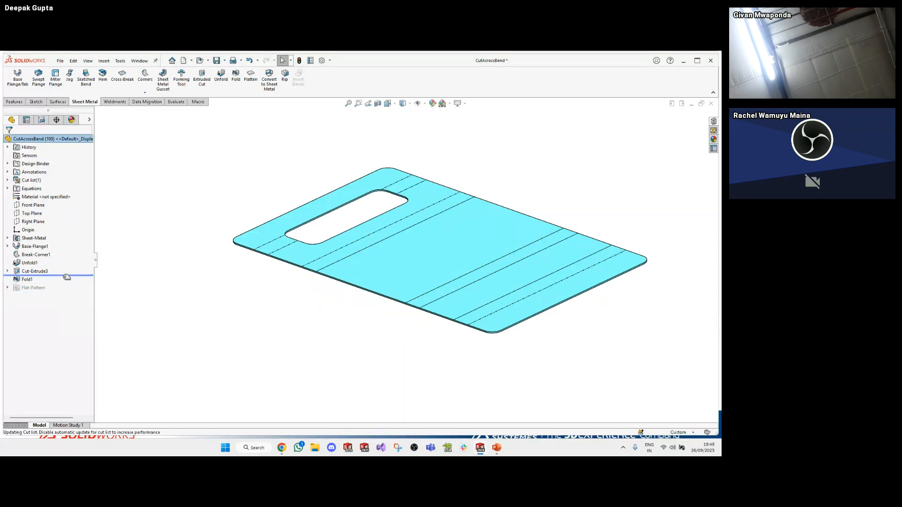
# Create another Extruded Cut from Sketch2 on the flattened channel, with the direction reversed, blind depth and the thickness link turned off
pyautogui.click(7, 271)
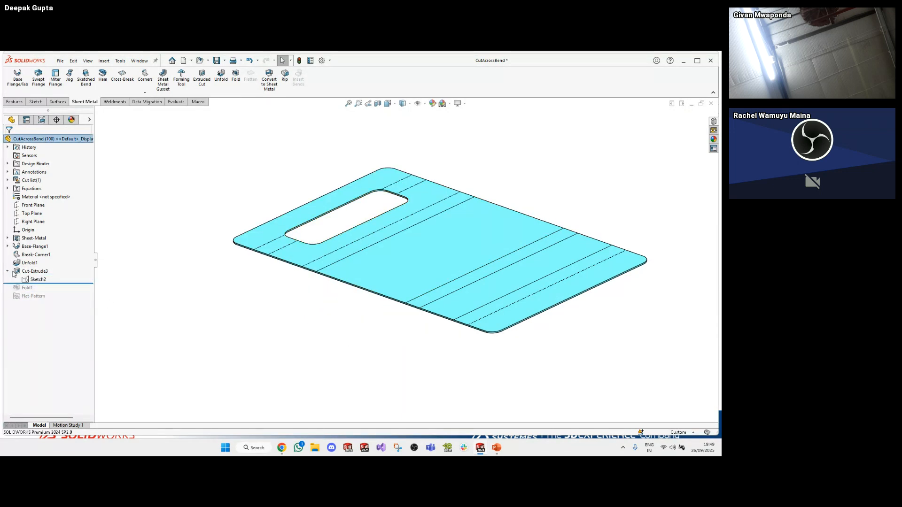
pyautogui.scroll(-5, 389, 365)
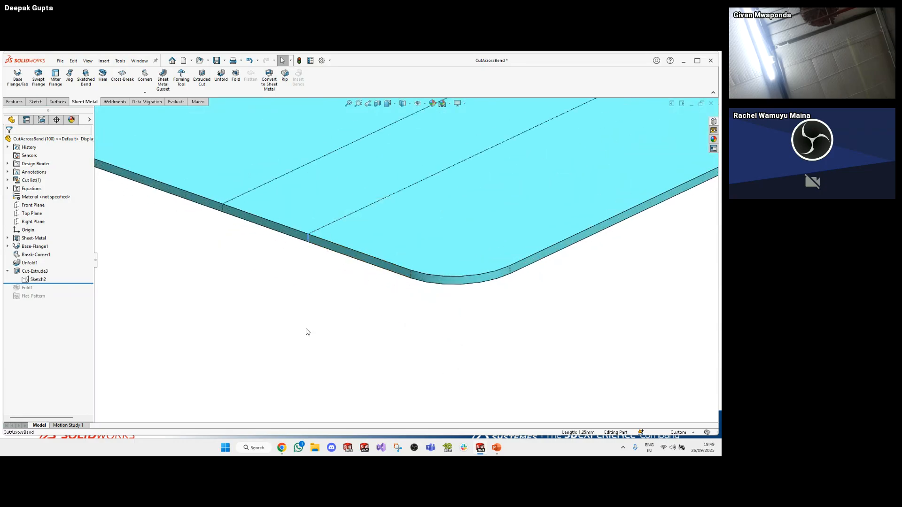
pyautogui.press('f')
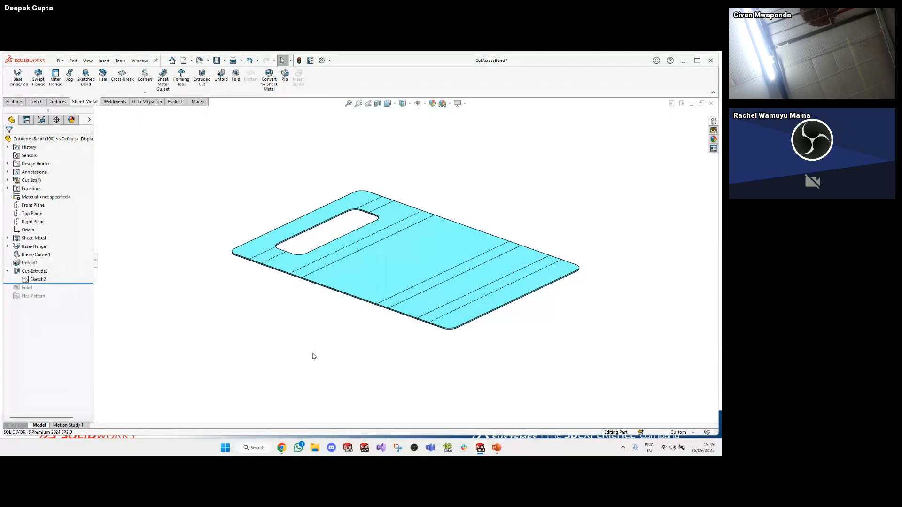
pyautogui.click(38, 280)
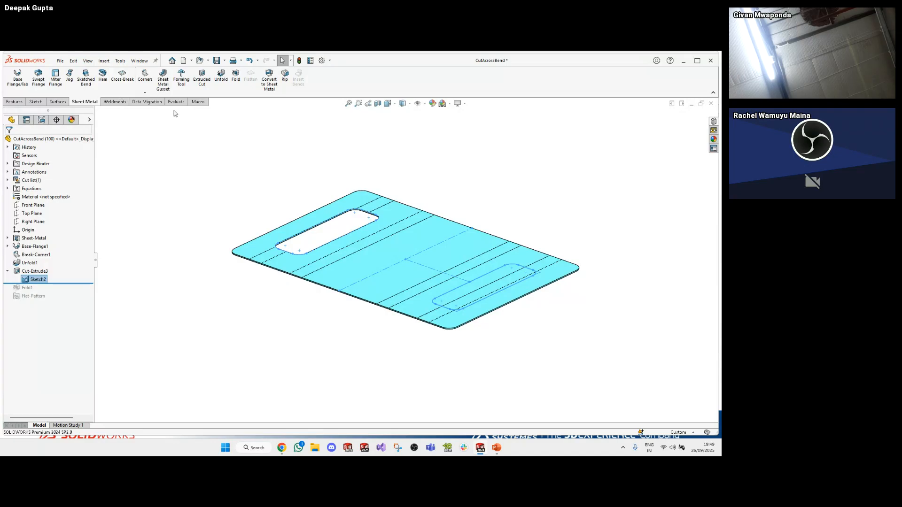
pyautogui.click(202, 77)
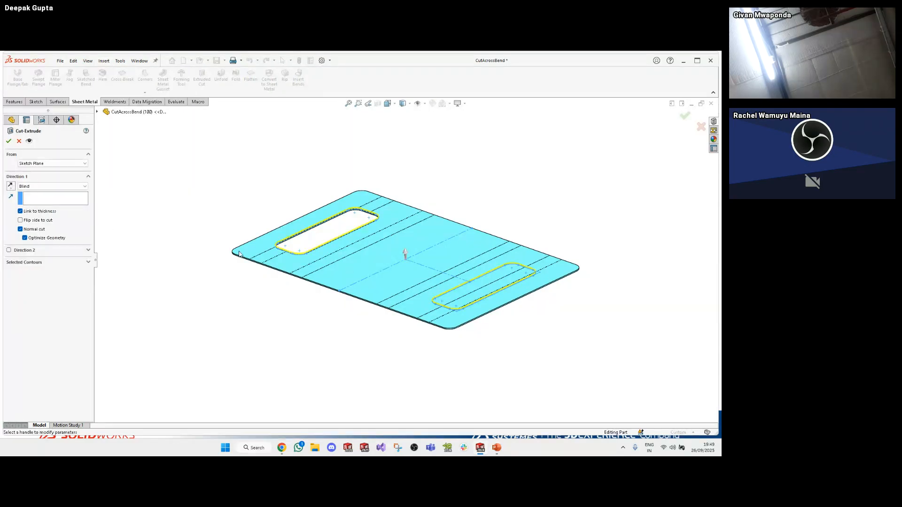
pyautogui.click(10, 186)
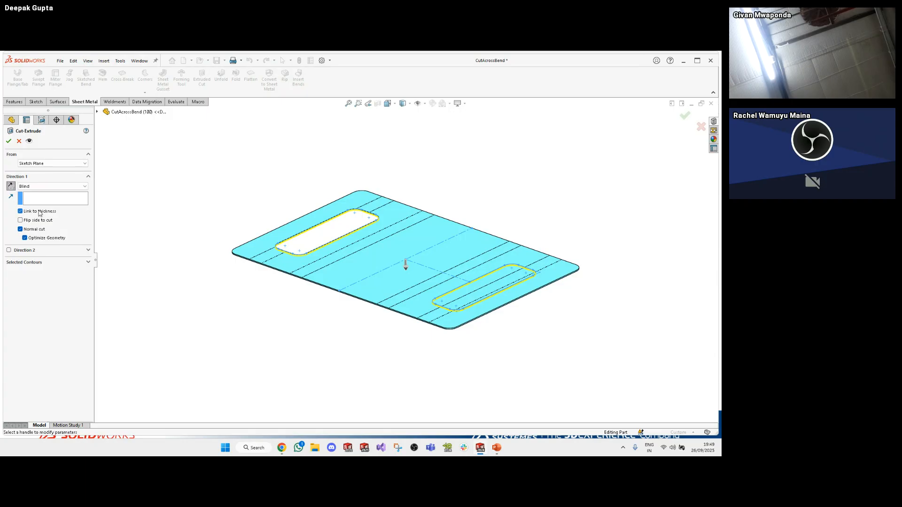
pyautogui.click(20, 211)
pyautogui.doubleClick(40, 211)
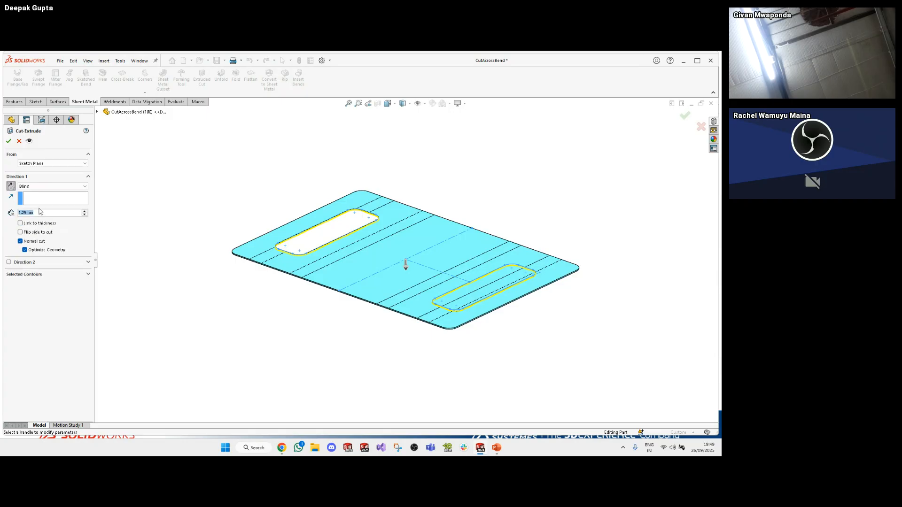
pyautogui.press('Return')
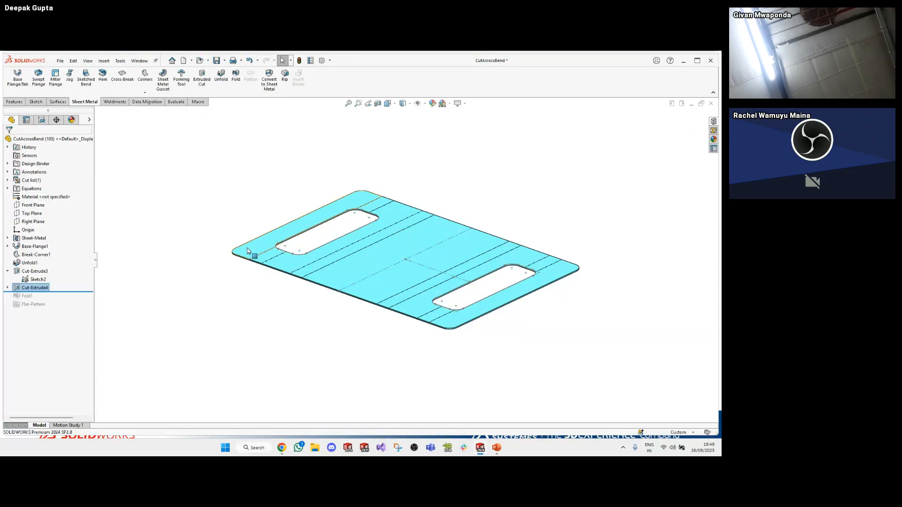
# Edit the new cut to use only the rounded rectangular contour on the uncut side wall
pyautogui.click(36, 271)
pyautogui.click(48, 264)
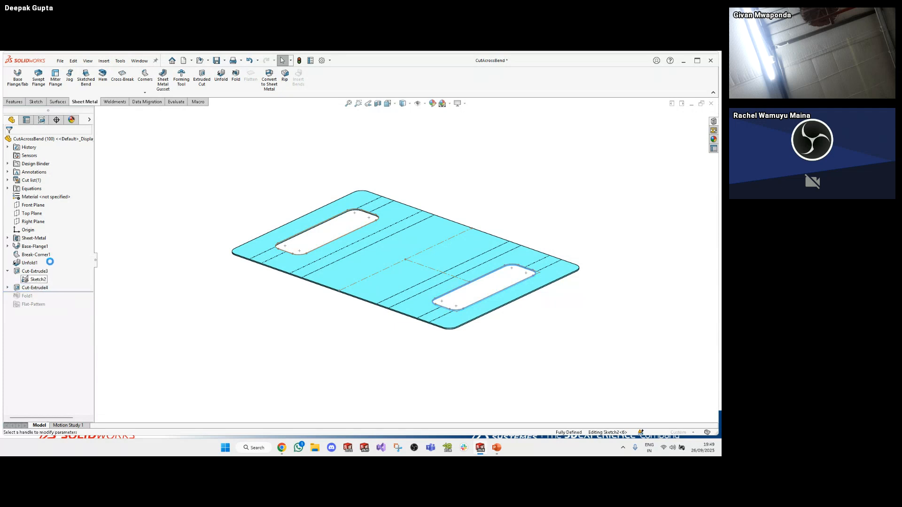
pyautogui.click(33, 276)
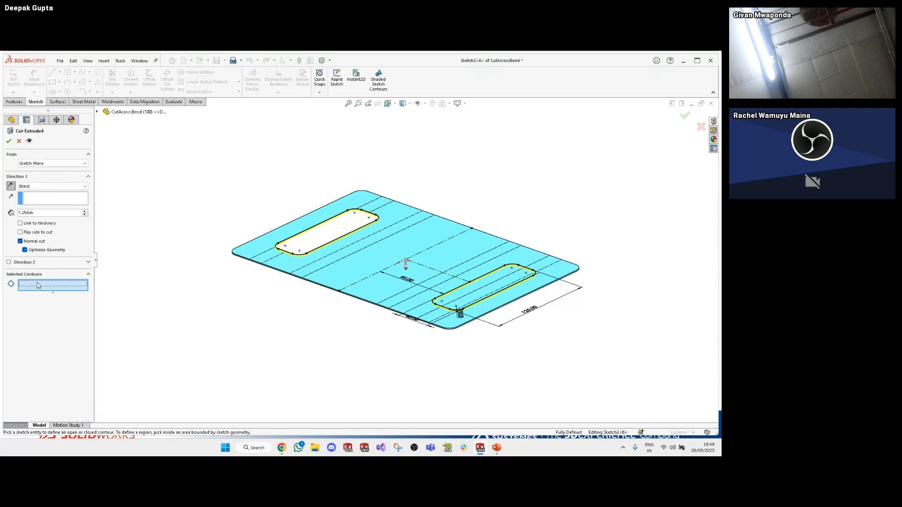
pyautogui.click(487, 274)
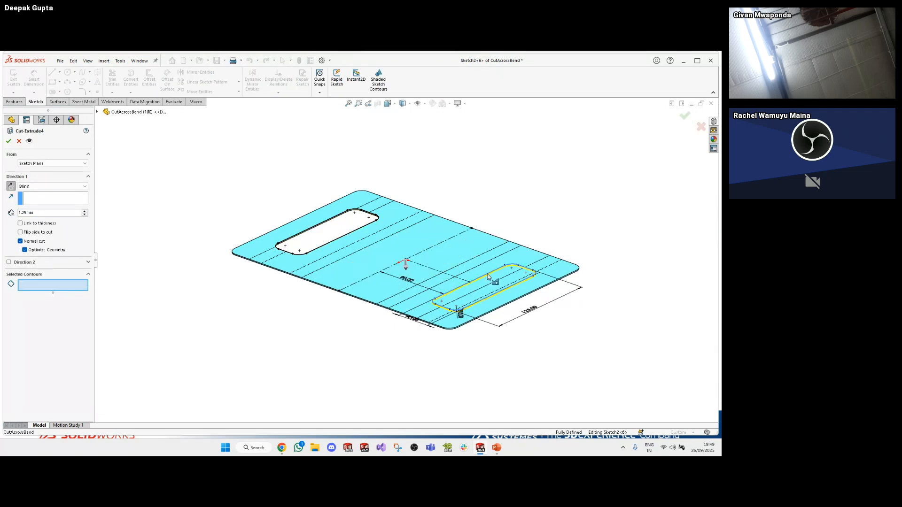
pyautogui.rightClick(487, 275)
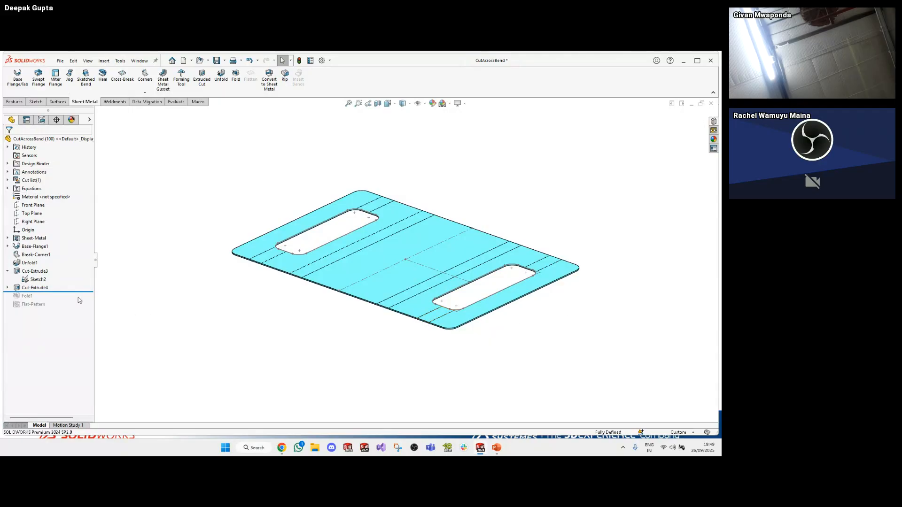
# Set the new cut's blind depth to 0.5 mm so it cuts only partway through the sheet
pyautogui.click(36, 288)
pyautogui.click(43, 266)
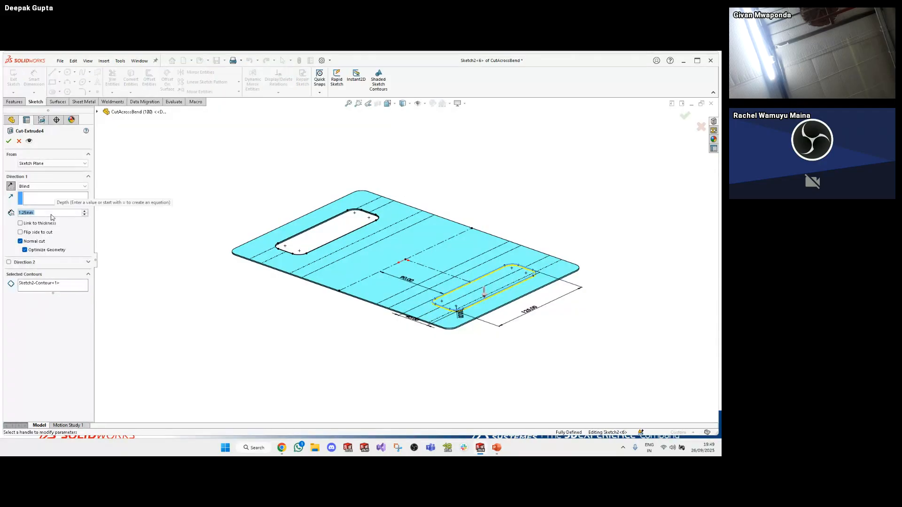
pyautogui.write('0.5')
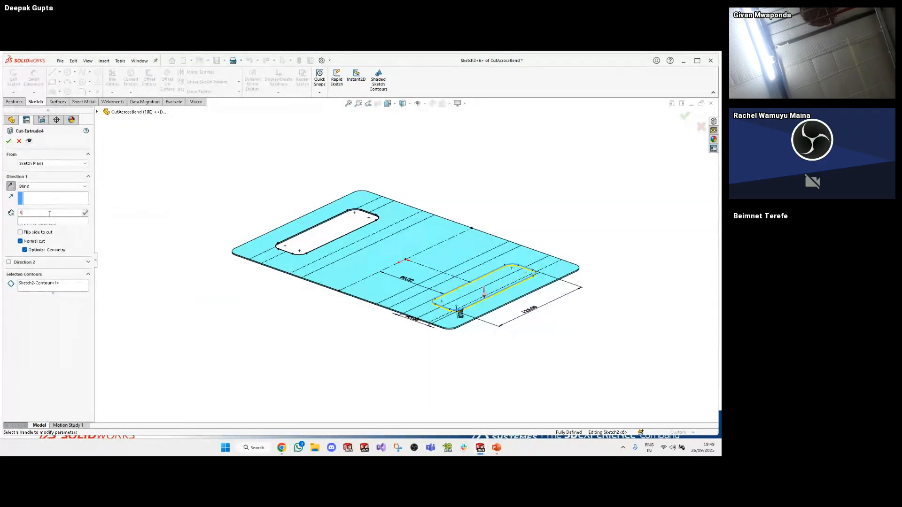
pyautogui.press('Return')
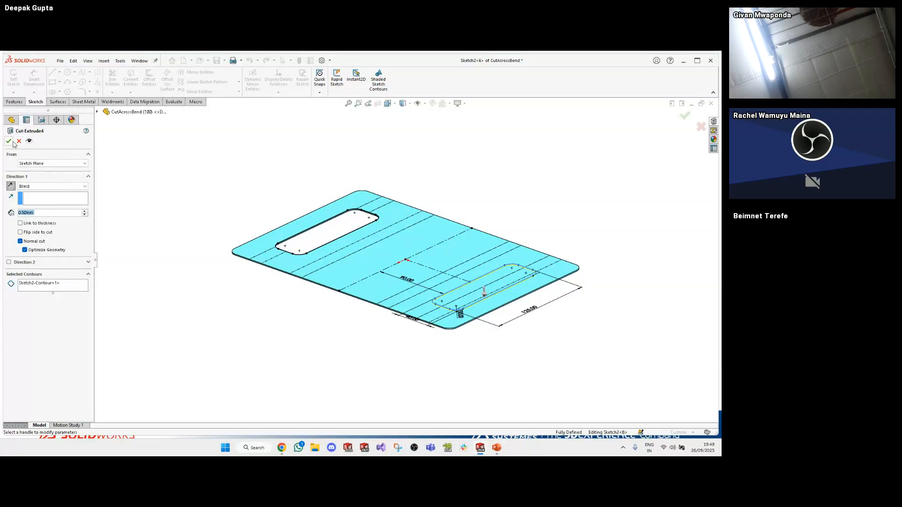
pyautogui.click(8, 141)
# Hide Sketch2 and roll the model forward to include the Fold feature
pyautogui.scroll(-5, 481, 288)
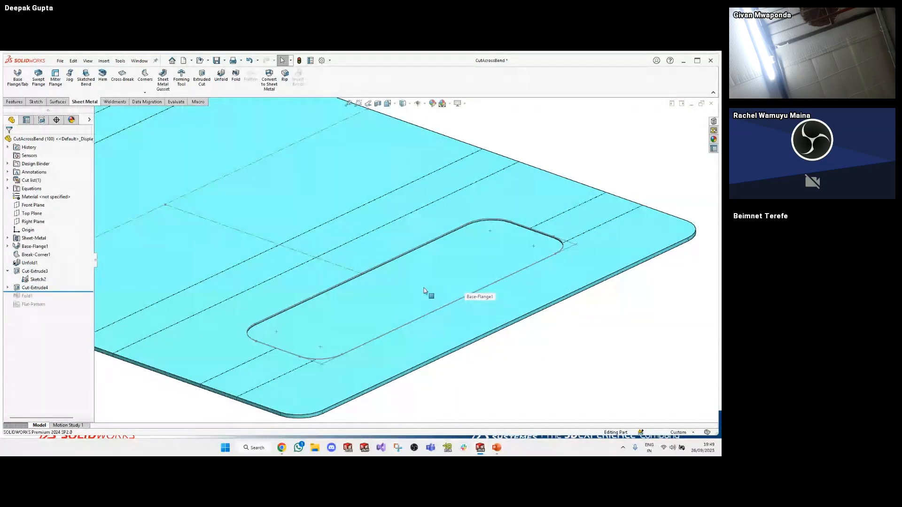
pyautogui.scroll(3, 443, 316)
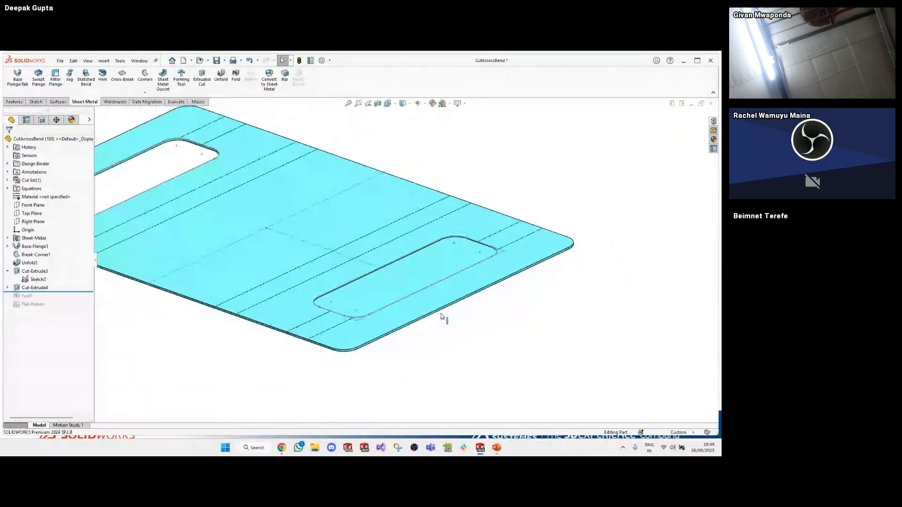
pyautogui.scroll(4, 437, 264)
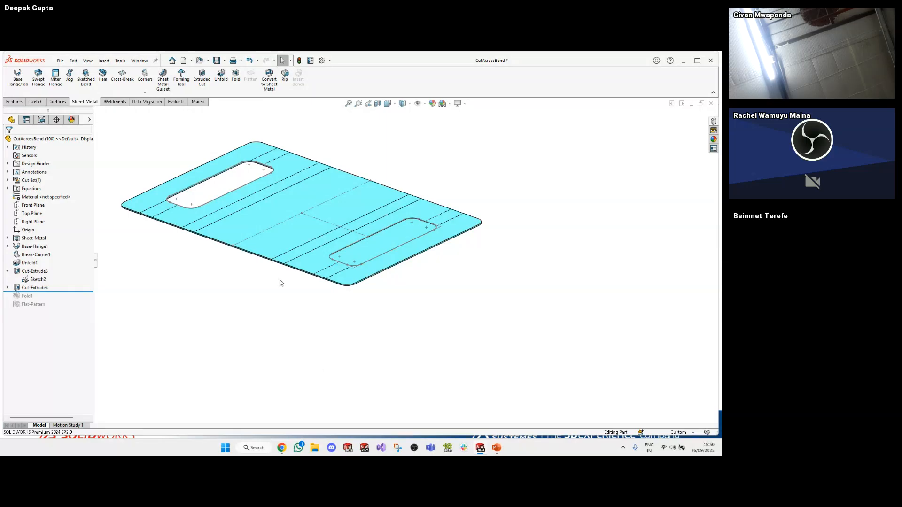
pyautogui.click(39, 279)
pyautogui.click(38, 266)
pyautogui.moveTo(66, 292); pyautogui.dragTo(68, 310)
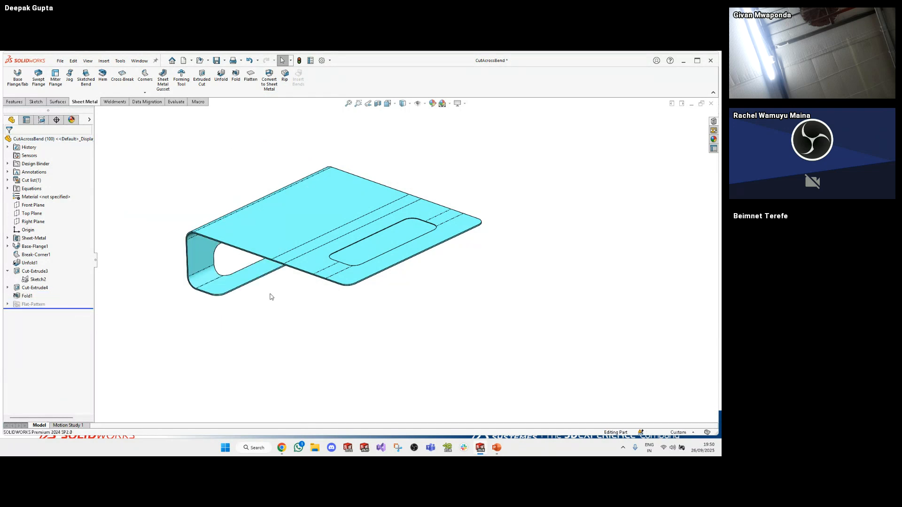
# Edit the Fold feature to collect all bends, folding both sides of the channel back up
pyautogui.click(66, 295)
pyautogui.click(46, 280)
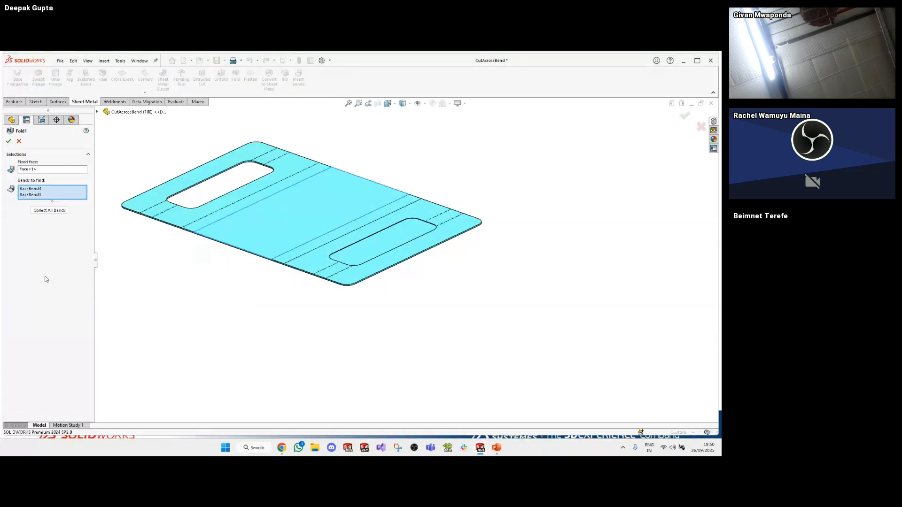
pyautogui.click(42, 210)
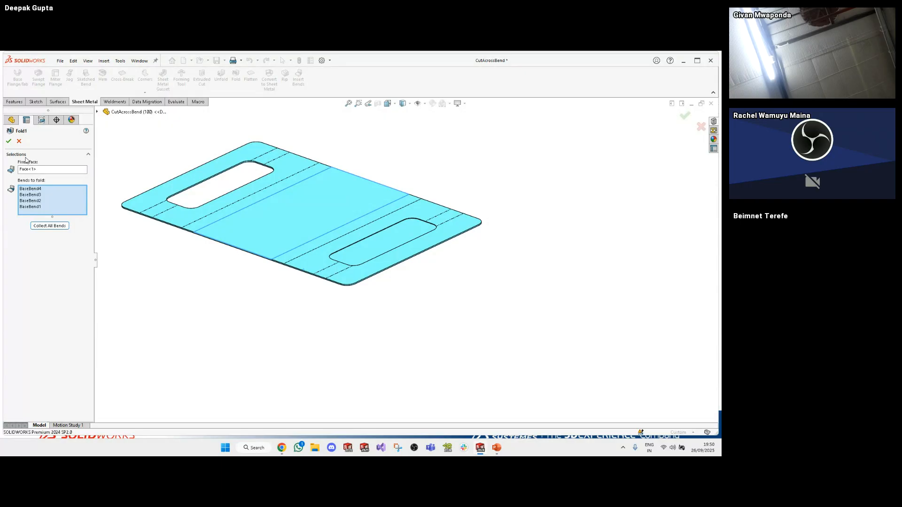
pyautogui.click(9, 141)
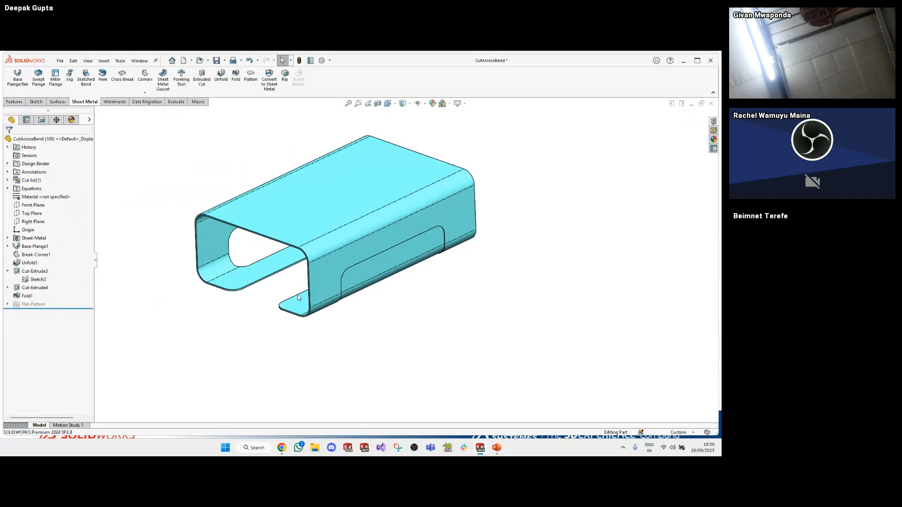
pyautogui.moveTo(367, 289)
pyautogui.mouseDown(button='middle')
pyautogui.moveTo(399, 270)
pyautogui.moveTo(374, 272)
pyautogui.moveTo(365, 290)
pyautogui.mouseUp(button='middle')
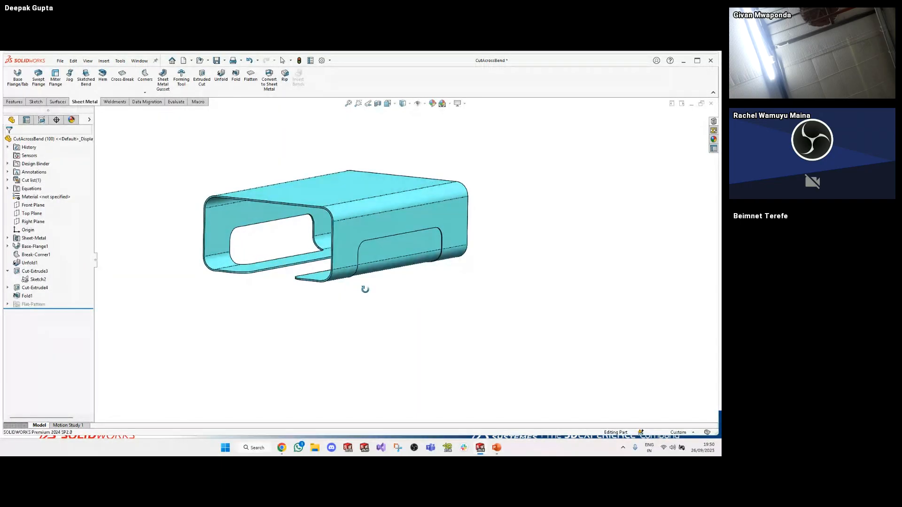
pyautogui.scroll(-2, 267, 276)
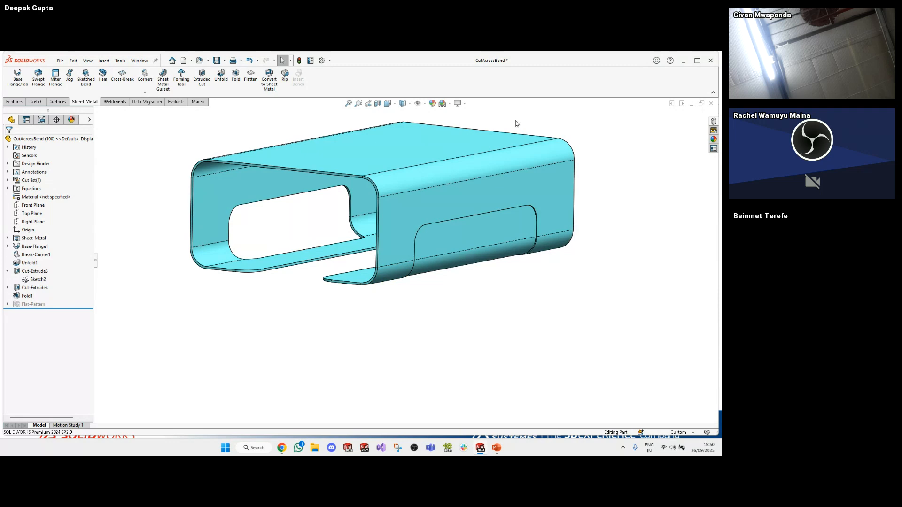
# Close the CutAcrossBend part and switch to PowerPoint, advancing to the first point of the Convert to Sheet Metal slide
pyautogui.click(711, 104)
pyautogui.click(438, 235)
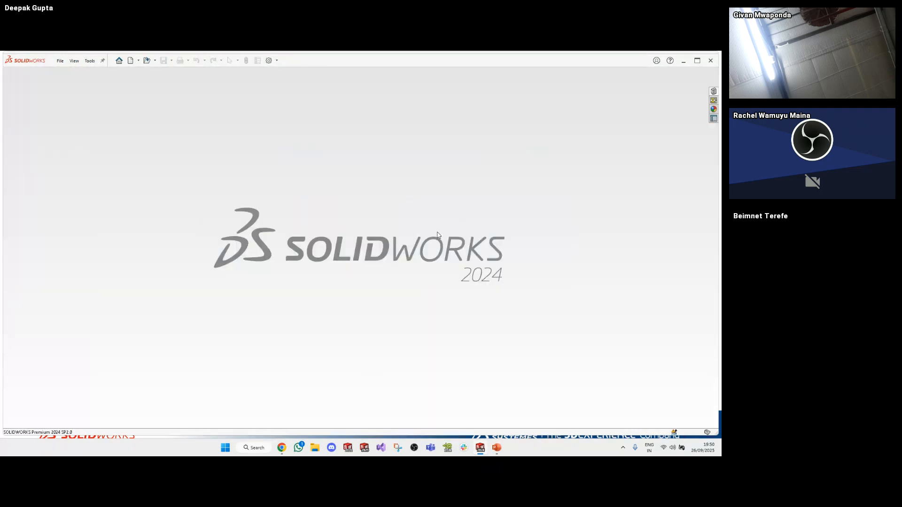
pyautogui.hotkey('alt', 'Tab')
pyautogui.press('Right')
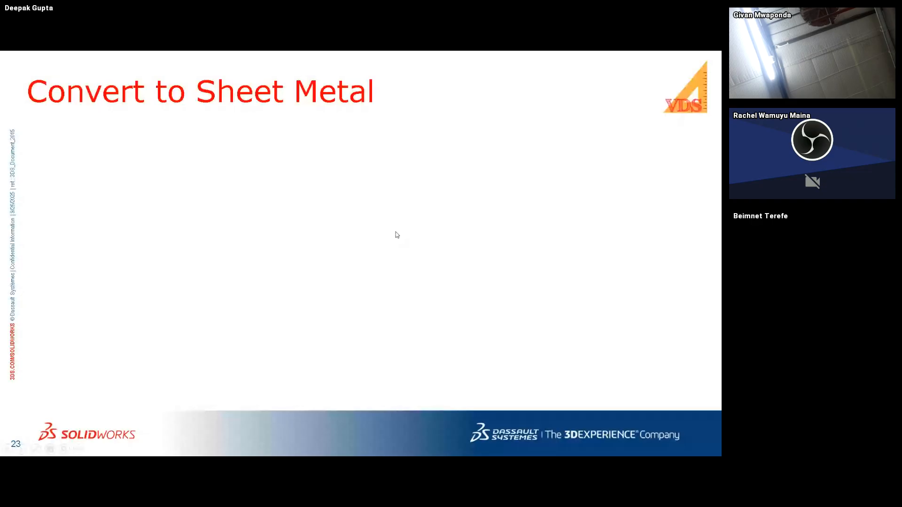
pyautogui.press('Right')
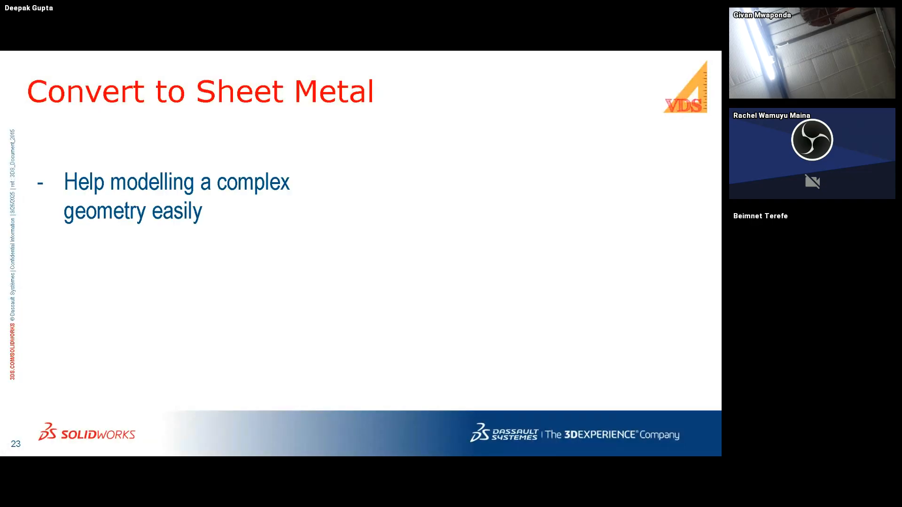
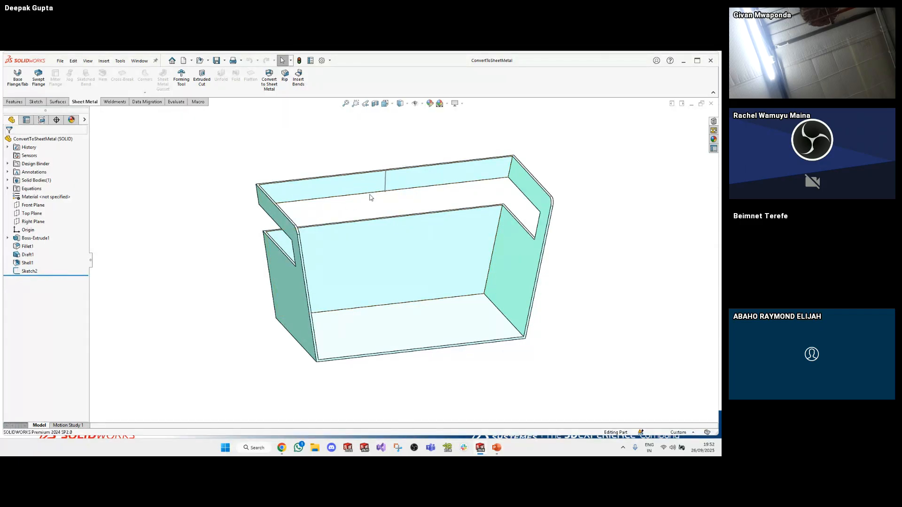
# Create a projected Split Line from the Sketch2 line across the inner face of the basket's upper rear band
pyautogui.click(385, 183)
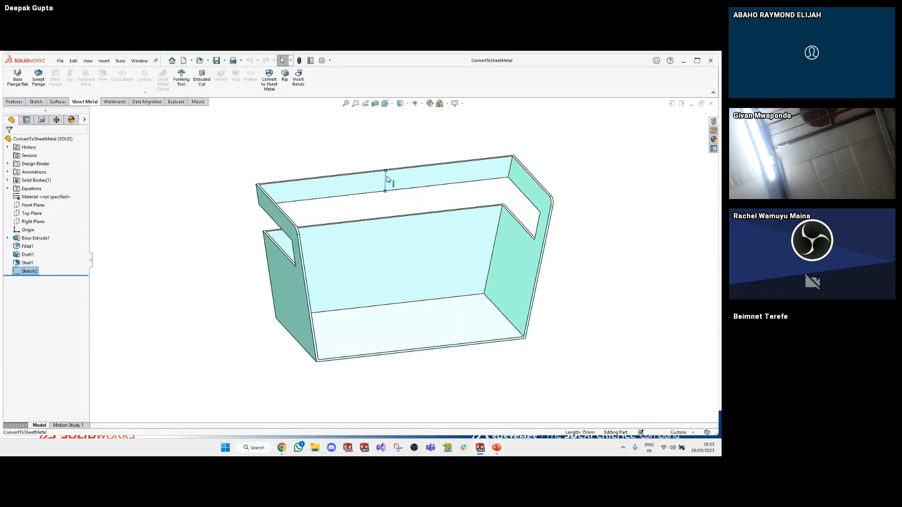
pyautogui.click(104, 62)
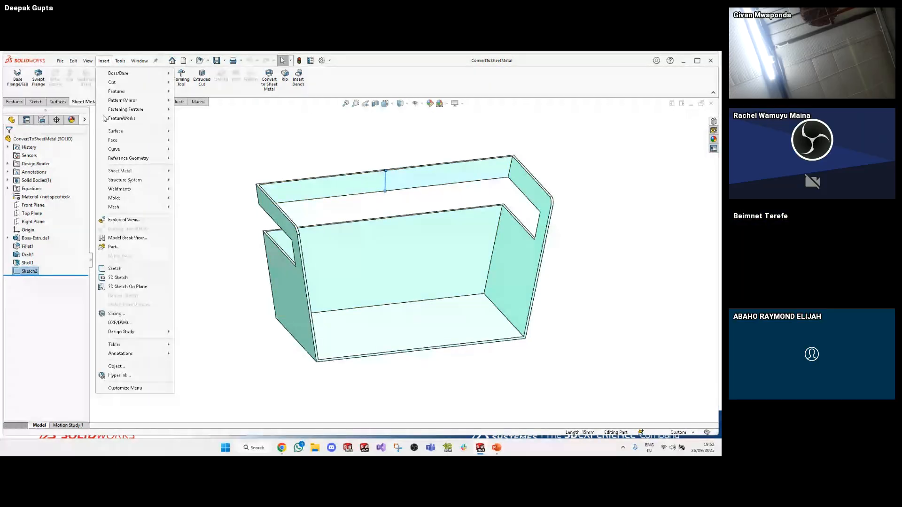
pyautogui.moveTo(127, 152)
pyautogui.click(193, 151)
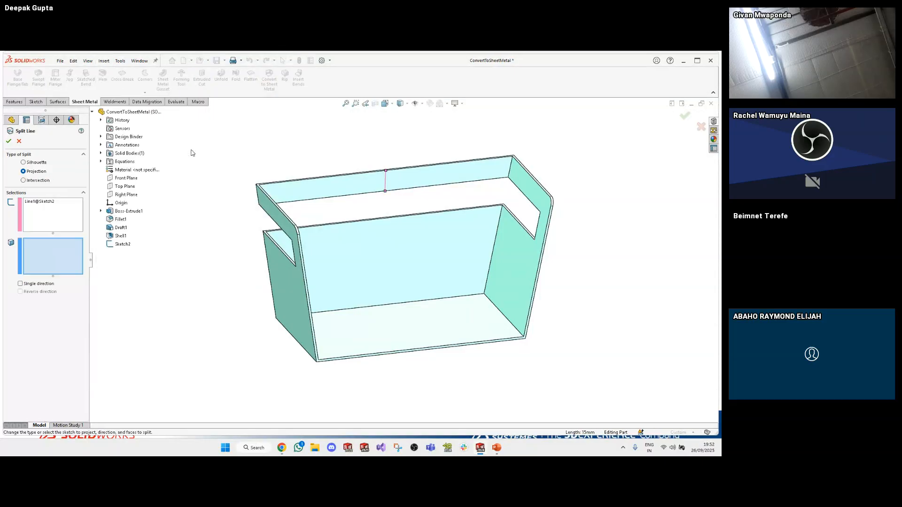
pyautogui.click(350, 188)
pyautogui.rightClick(350, 189)
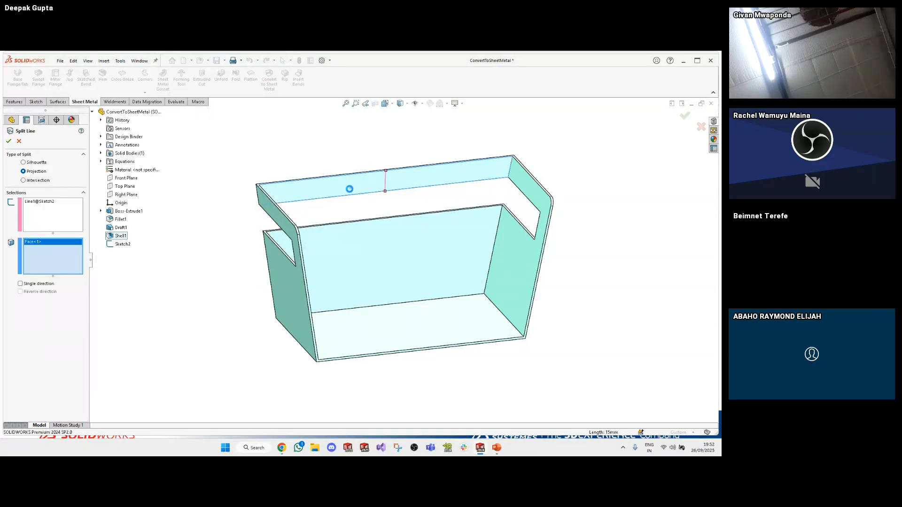
pyautogui.scroll(-2, 393, 198)
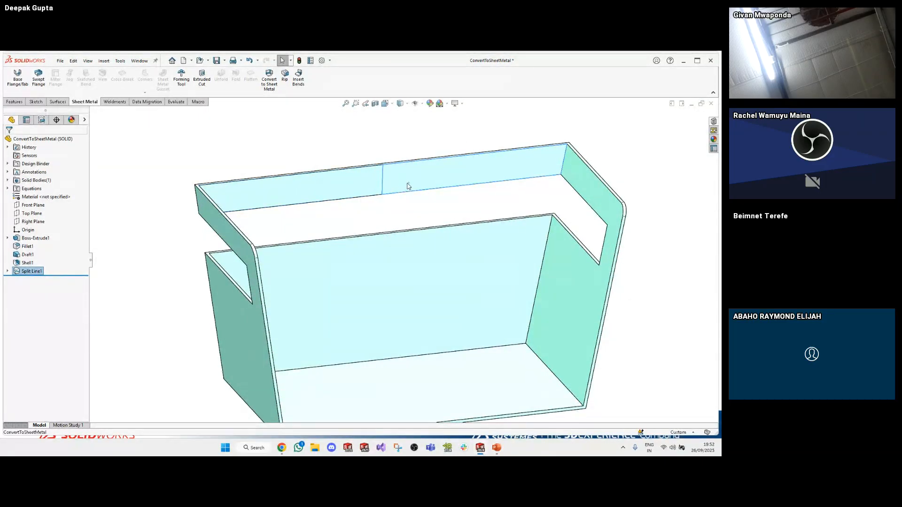
pyautogui.click(366, 216)
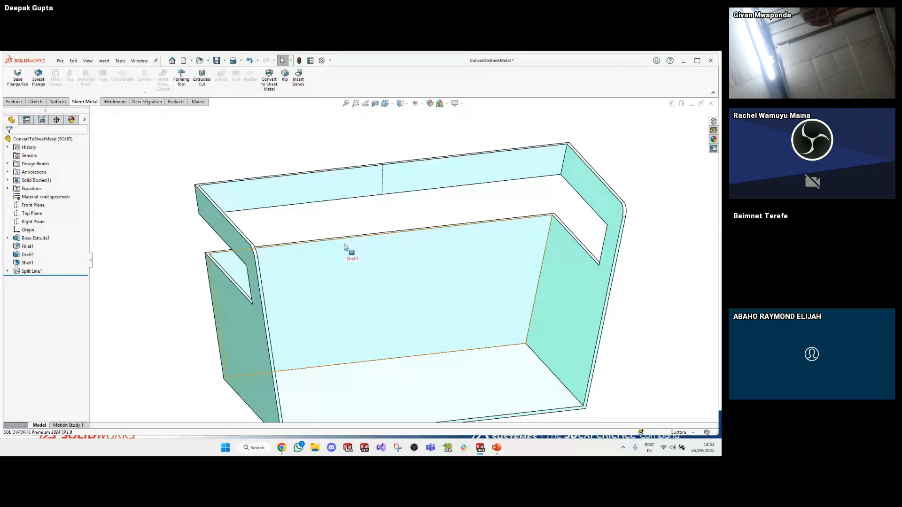
pyautogui.scroll(2, 334, 350)
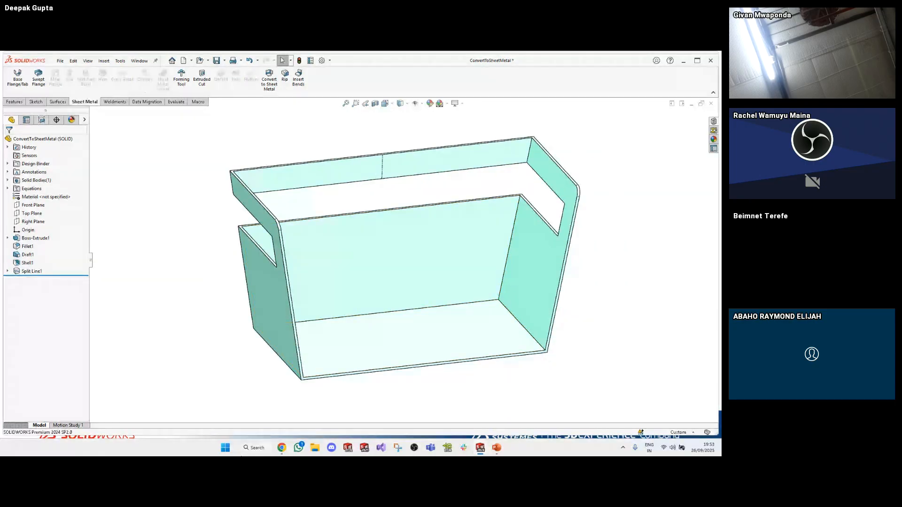
# Switch to the meeting room in Chrome, check its Q&A and chat messages, and return to the SOLIDWORKS part
pyautogui.moveTo(281, 448)
pyautogui.click(259, 422)
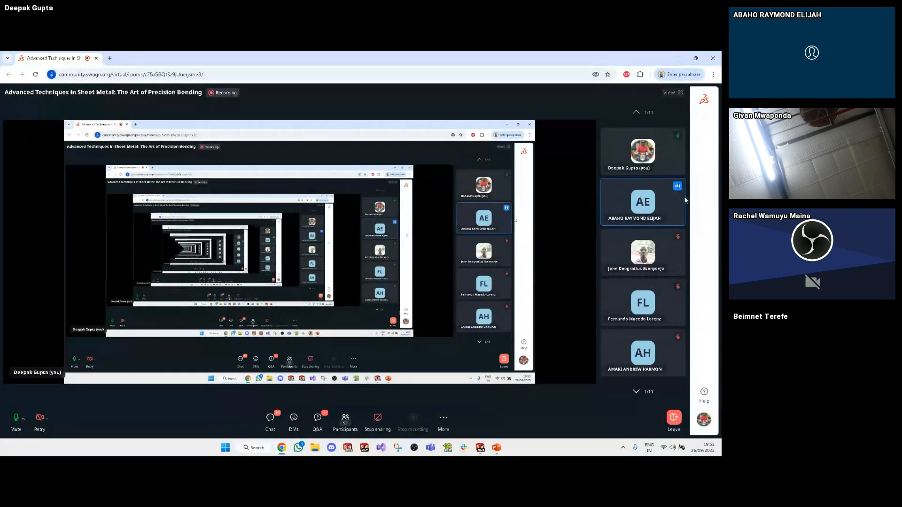
pyautogui.rightClick(666, 195)
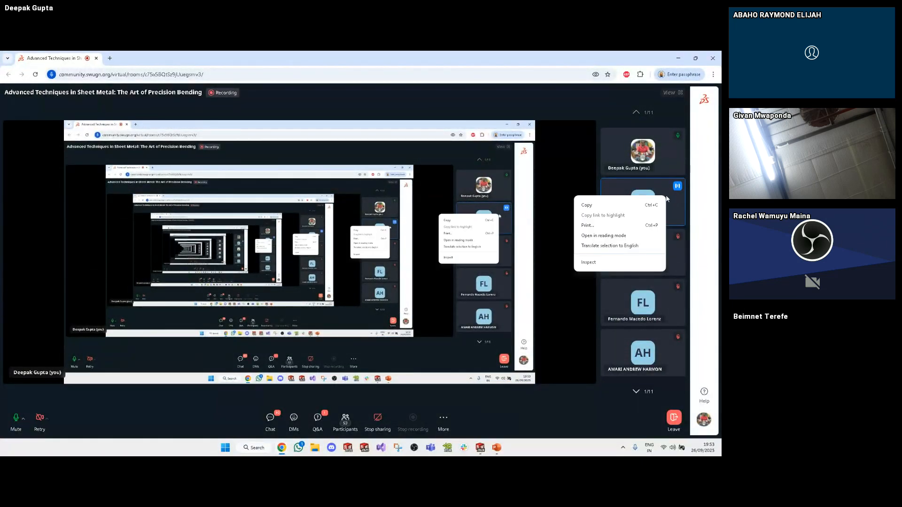
pyautogui.click(612, 193)
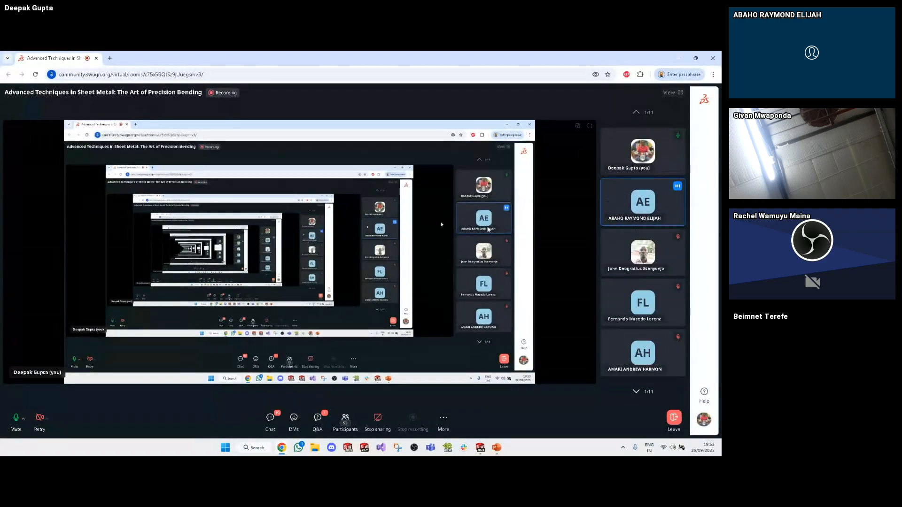
pyautogui.click(319, 420)
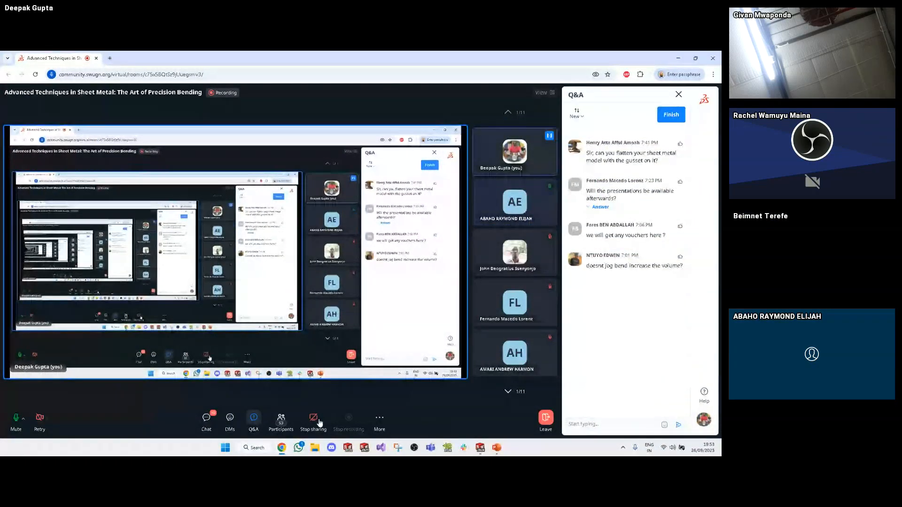
pyautogui.click(207, 418)
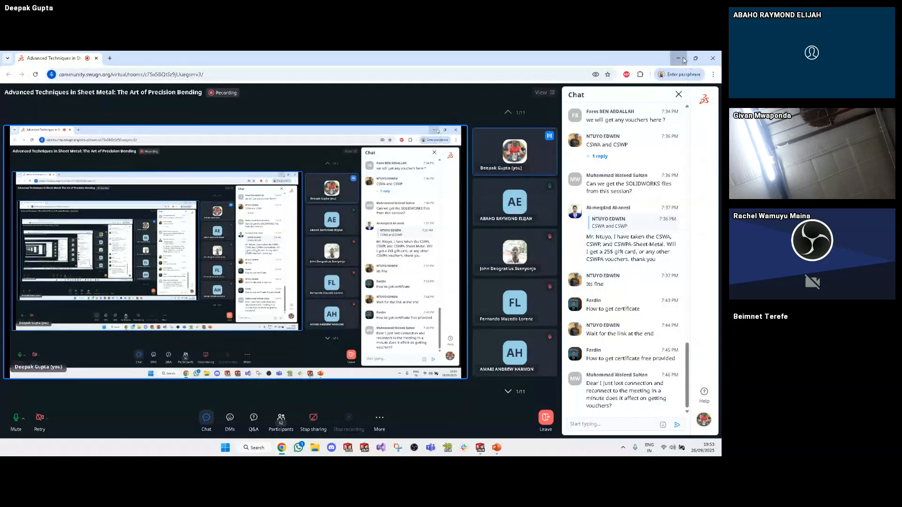
pyautogui.click(683, 59)
pyautogui.press('r')
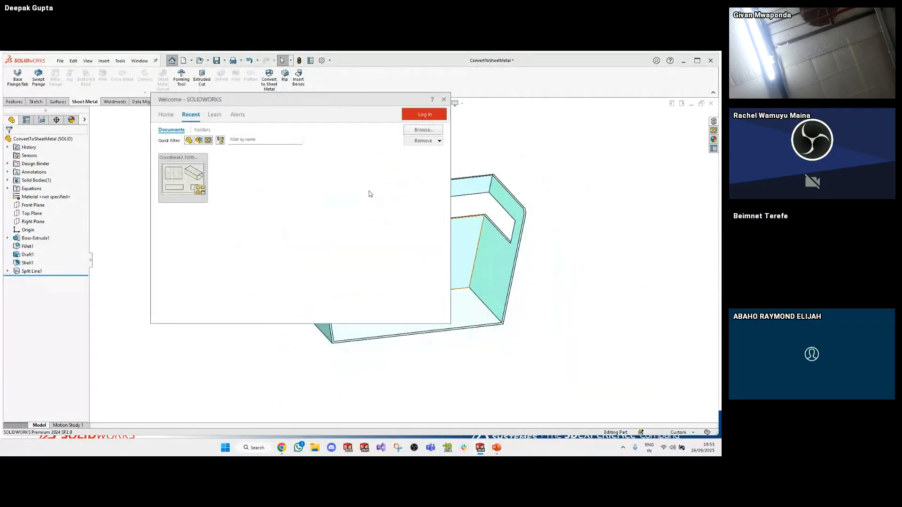
pyautogui.click(184, 179)
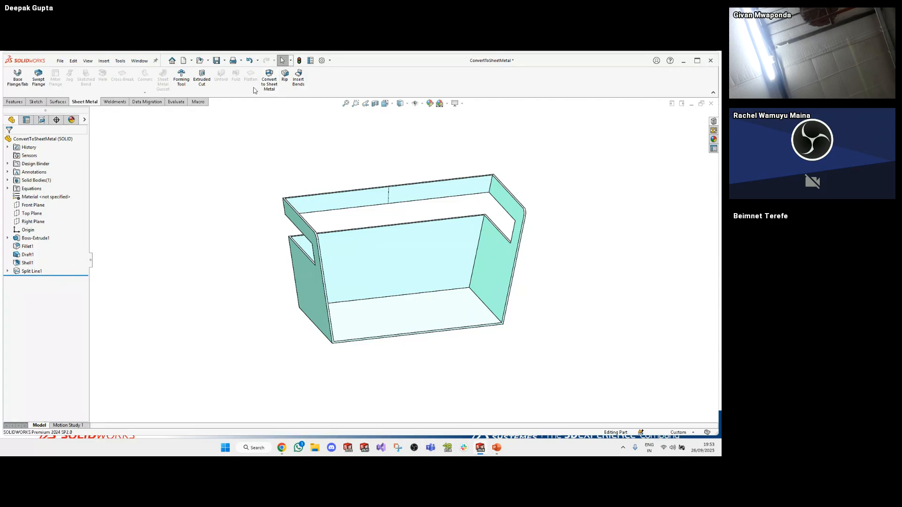
# Start Convert to Sheet Metal with the basket's inner bottom face as the fixed face and a 2 mm sheet thickness
pyautogui.click(270, 77)
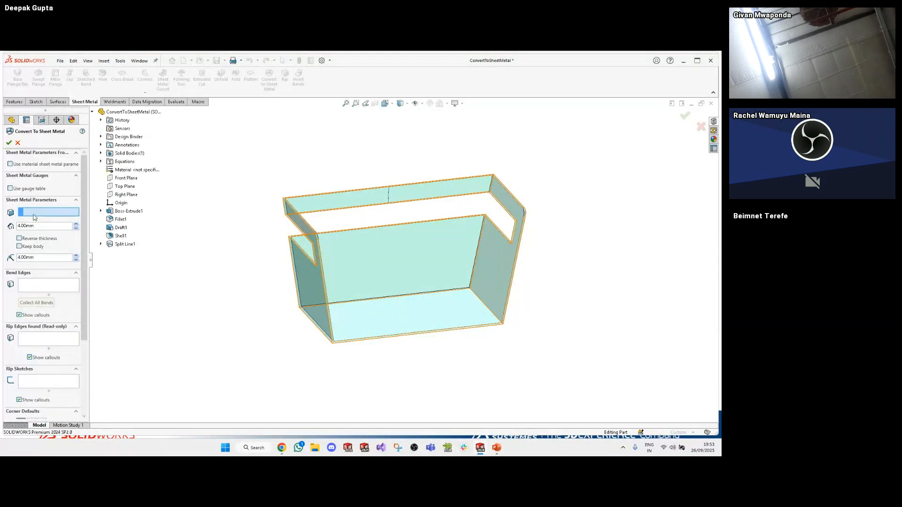
pyautogui.click(402, 320)
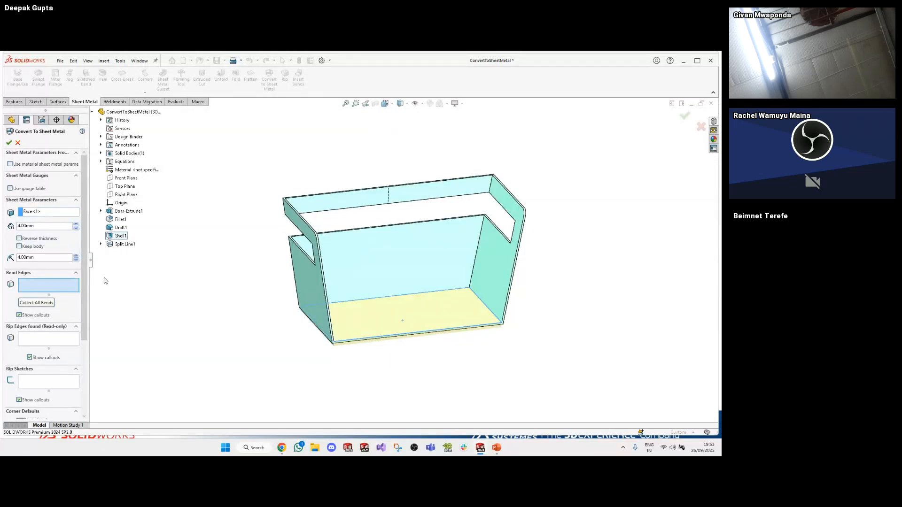
pyautogui.doubleClick(43, 227)
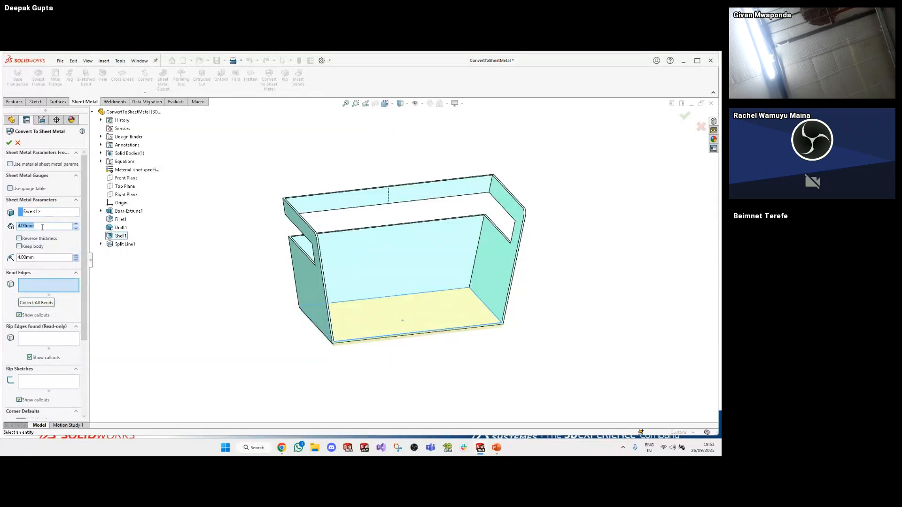
pyautogui.write('2')
pyautogui.press('Return')
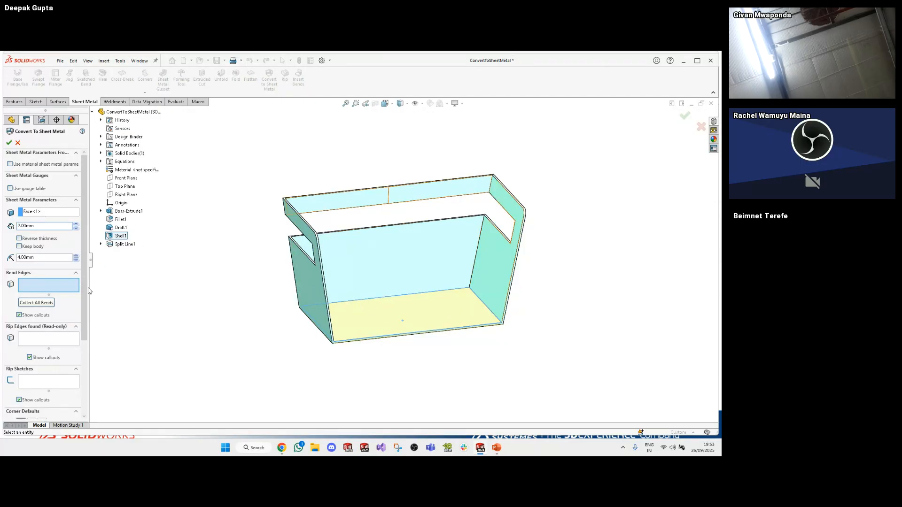
pyautogui.moveTo(89, 291); pyautogui.dragTo(116, 291)
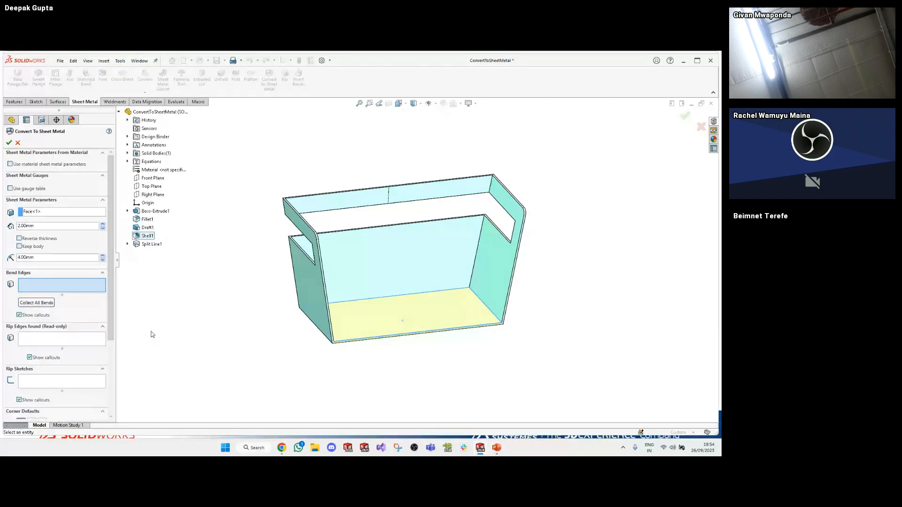
# Convert the basket using the three bottom edges along the walls and the two rear corner edges of the upper band as bends
pyautogui.click(475, 296)
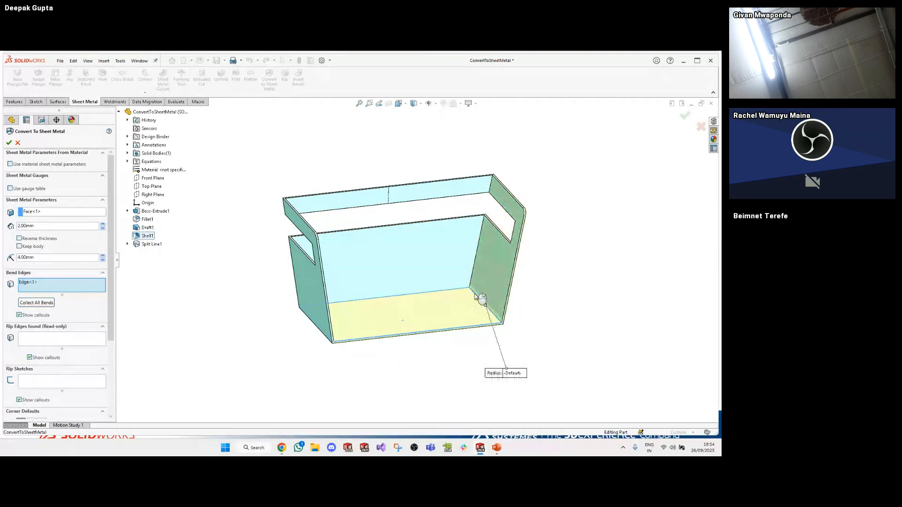
pyautogui.click(461, 290)
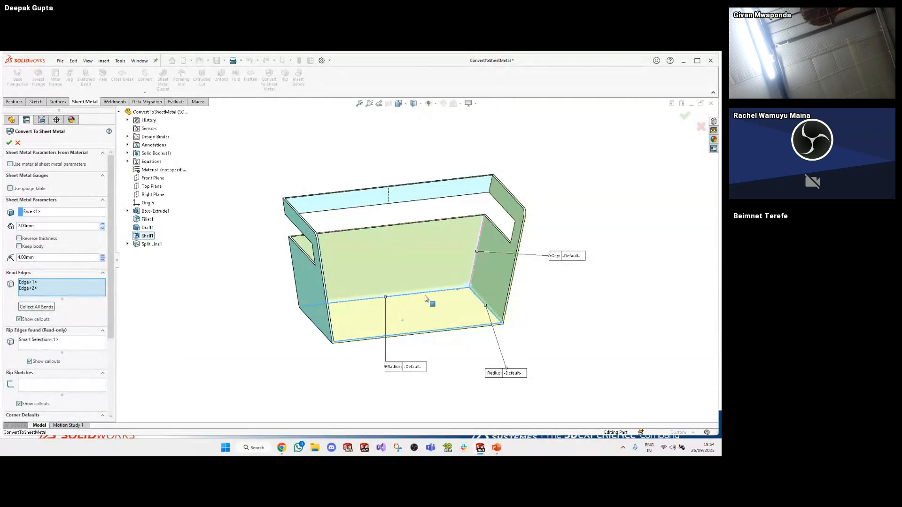
pyautogui.moveTo(426, 299); pyautogui.dragTo(416, 276, button='middle')
pyautogui.click(354, 314)
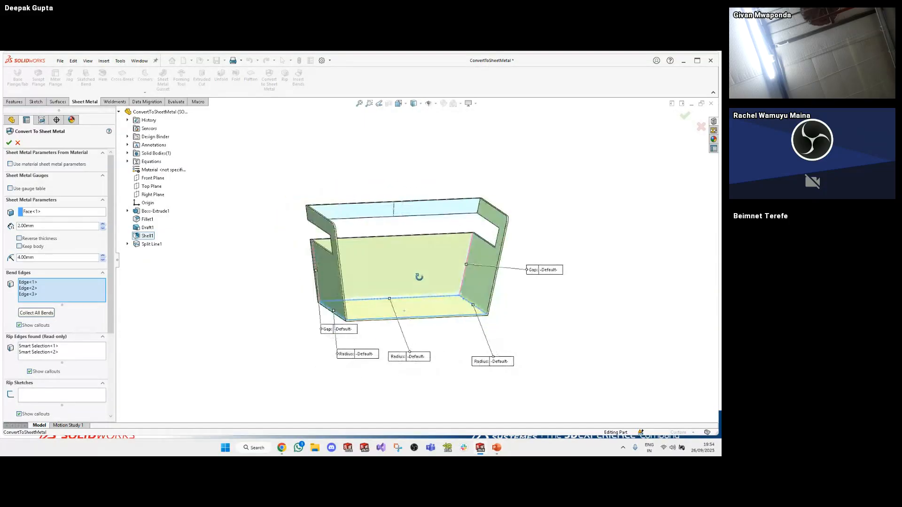
pyautogui.click(482, 209)
pyautogui.moveTo(481, 209); pyautogui.dragTo(339, 213, button='middle')
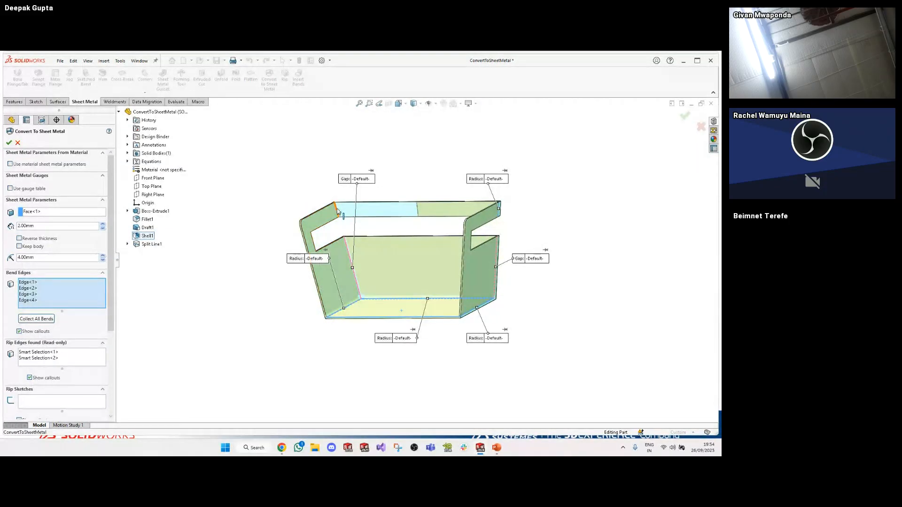
pyautogui.click(338, 211)
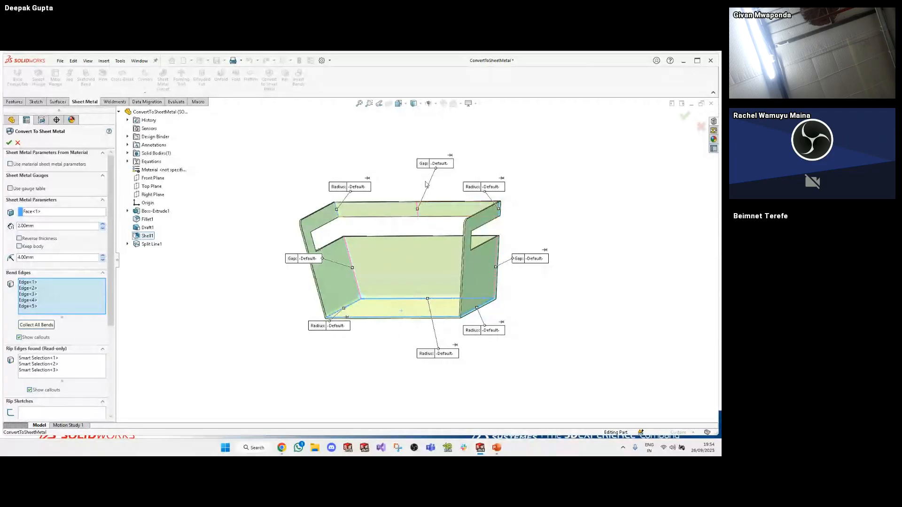
pyautogui.moveTo(421, 175); pyautogui.dragTo(421, 267, button='middle')
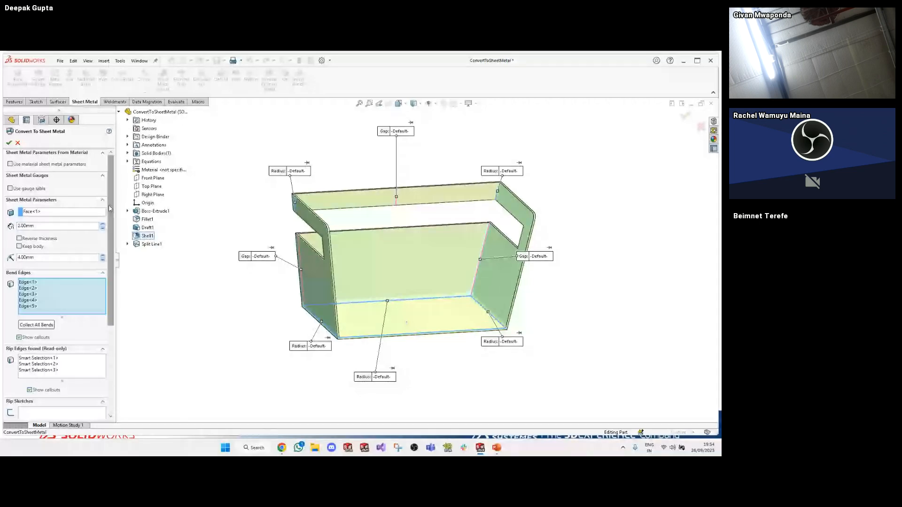
pyautogui.click(9, 143)
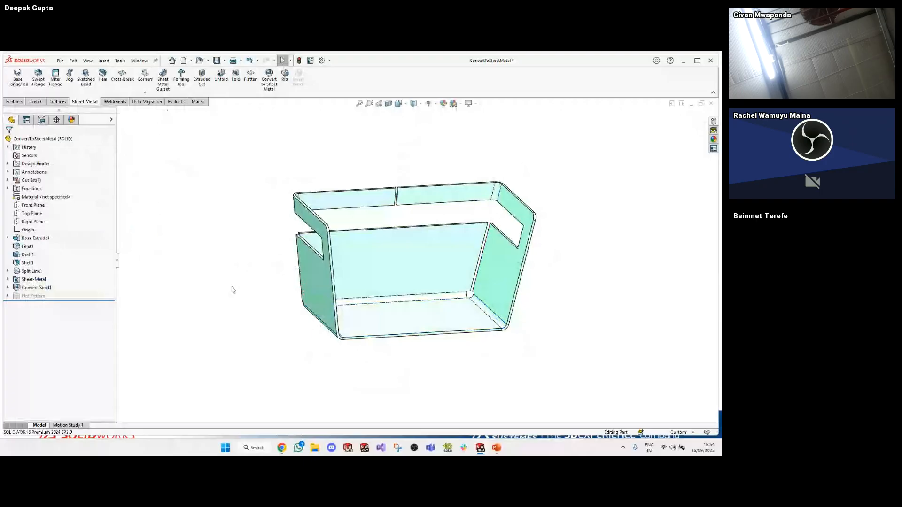
# Roll the model back to just after Shell1 and forward to the end to compare the solid with the sheet metal part
pyautogui.moveTo(233, 290)
pyautogui.mouseDown(button='middle')
pyautogui.moveTo(210, 286)
pyautogui.moveTo(225, 303)
pyautogui.mouseUp(button='middle')
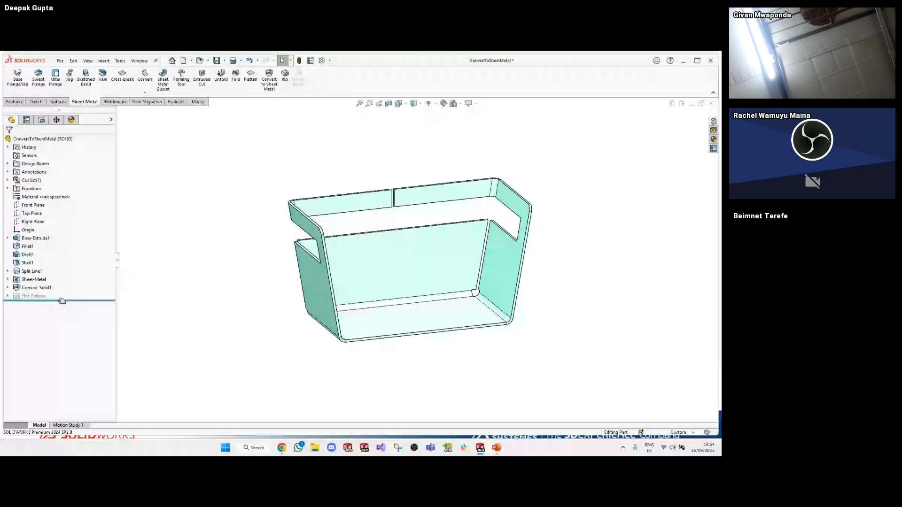
pyautogui.moveTo(61, 301); pyautogui.dragTo(62, 267)
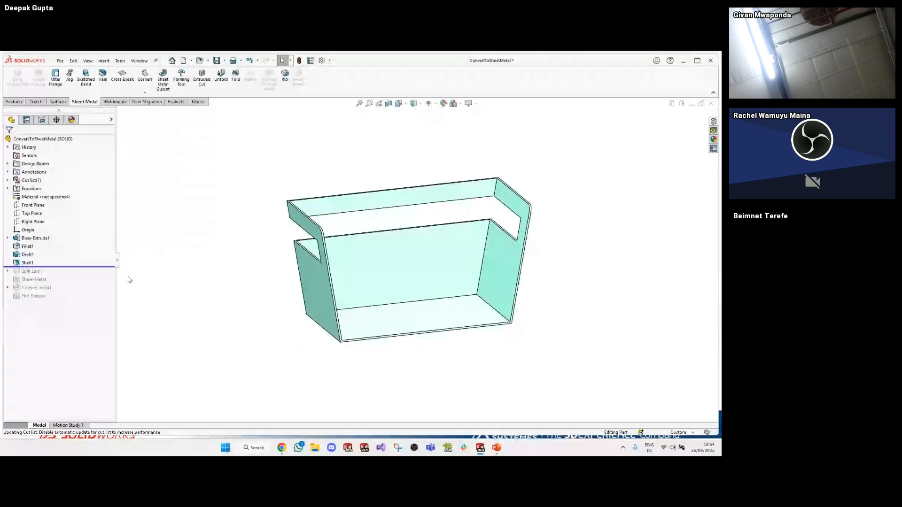
pyautogui.moveTo(113, 267); pyautogui.dragTo(129, 308)
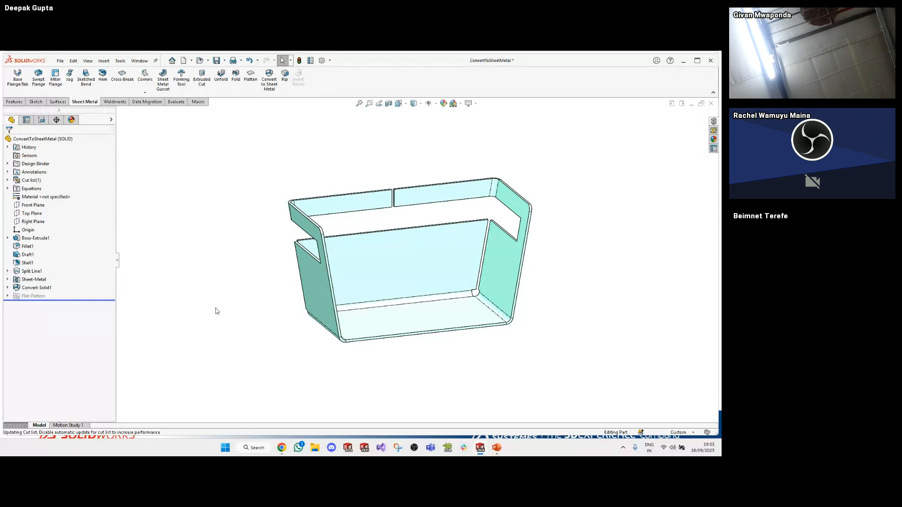
# Flatten the basket, view the flat pattern face-on, and return the part to its folded state
pyautogui.click(251, 76)
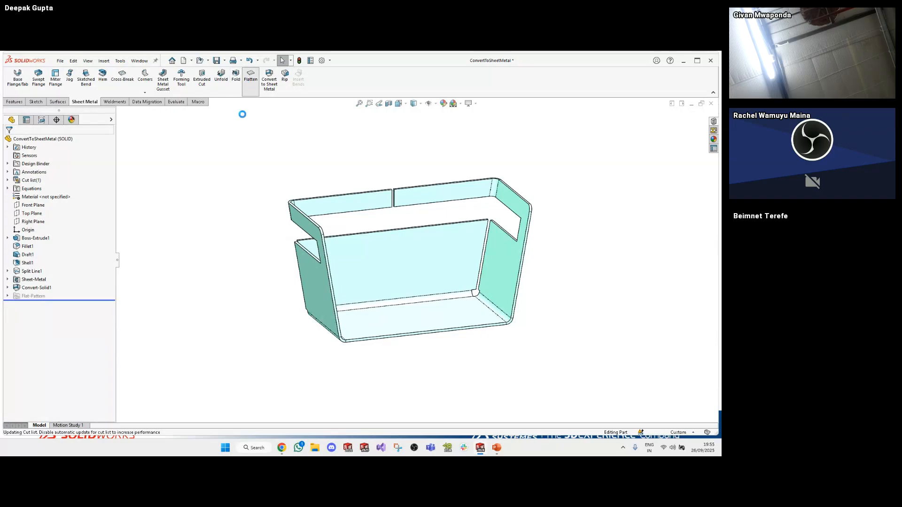
pyautogui.moveTo(294, 252); pyautogui.dragTo(381, 342, button='middle')
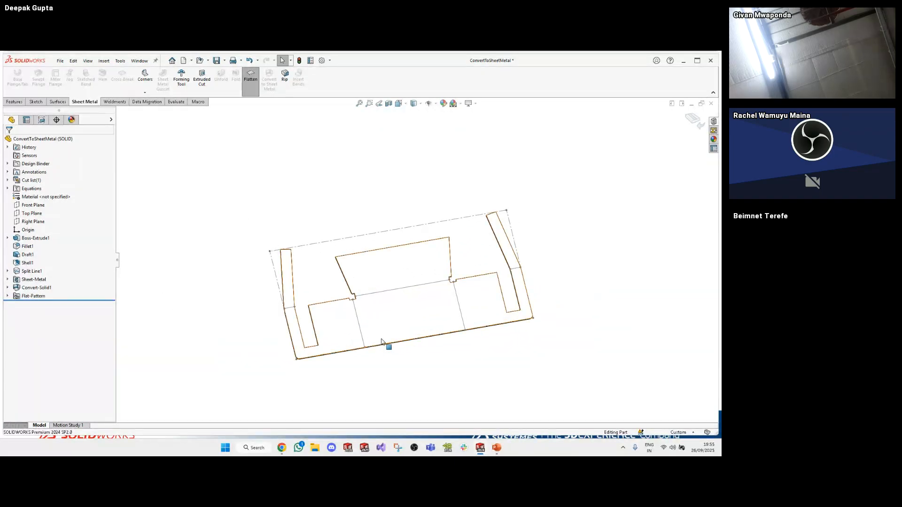
pyautogui.click(449, 325)
pyautogui.click(454, 313)
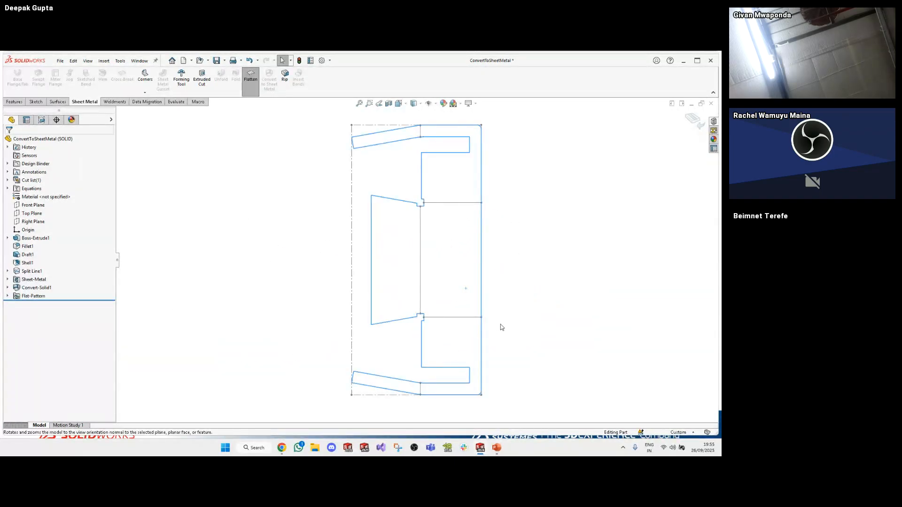
pyautogui.click(522, 327)
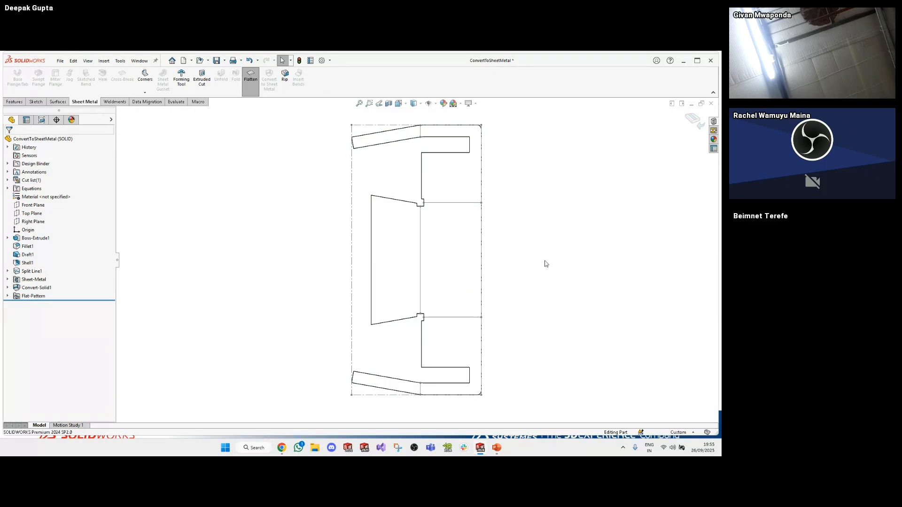
pyautogui.click(250, 77)
pyautogui.moveTo(388, 323); pyautogui.dragTo(340, 248, button='middle')
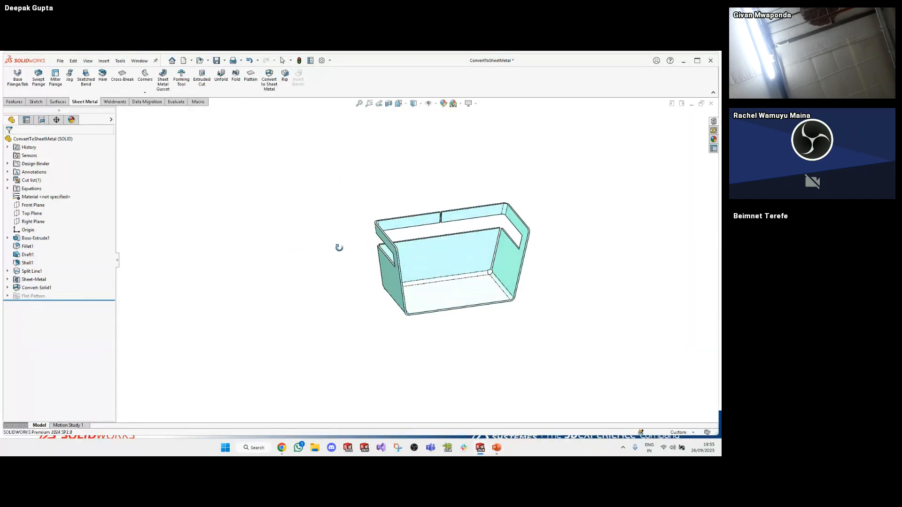
pyautogui.scroll(-3, 558, 263)
pyautogui.scroll(-2, 409, 288)
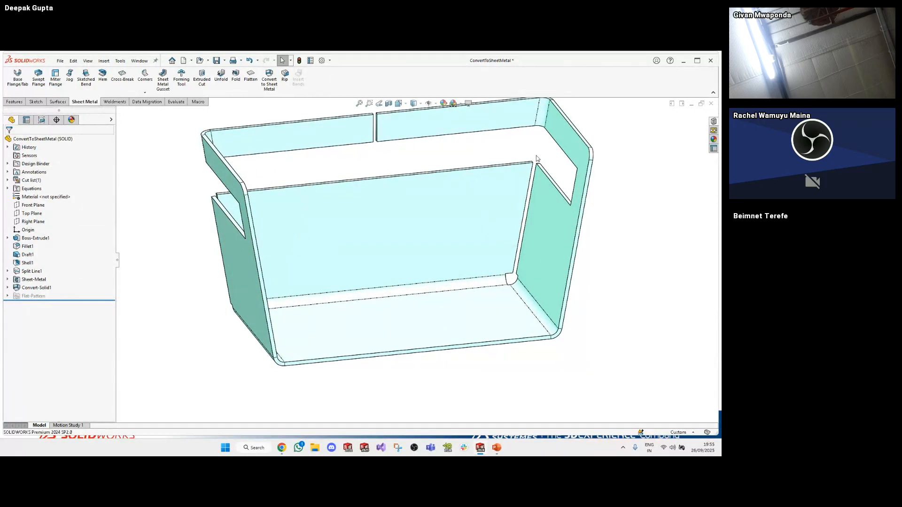
pyautogui.scroll(2, 489, 201)
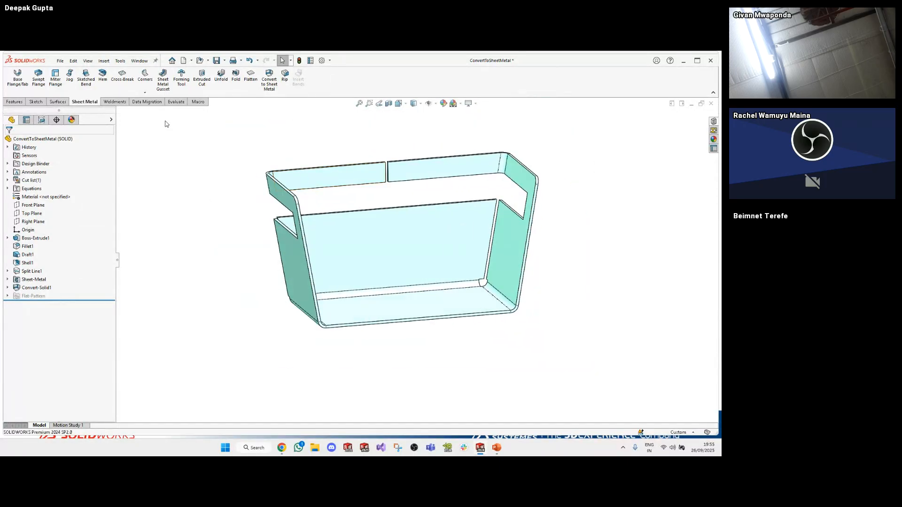
# Round the basket's sharp corners with Break Corner on both upper rear band faces, the rear wall and the two side walls
pyautogui.click(145, 92)
pyautogui.click(172, 119)
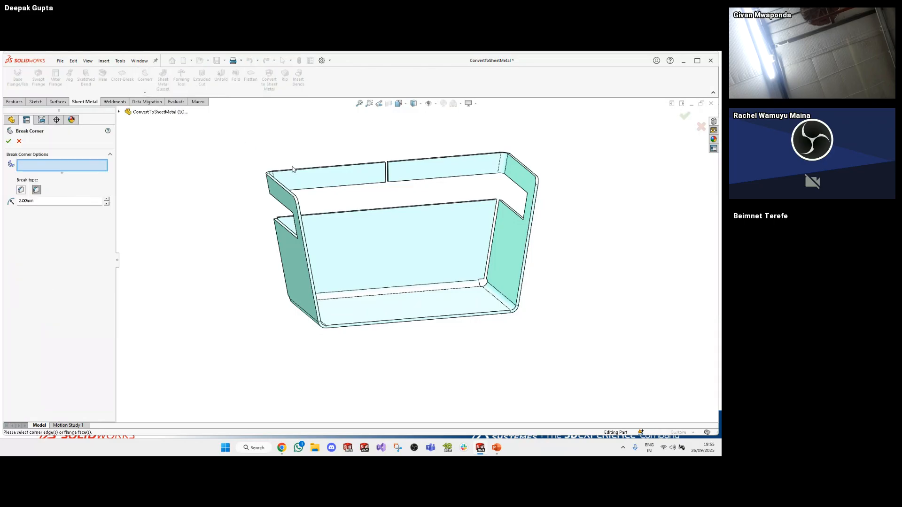
pyautogui.click(354, 176)
pyautogui.click(401, 171)
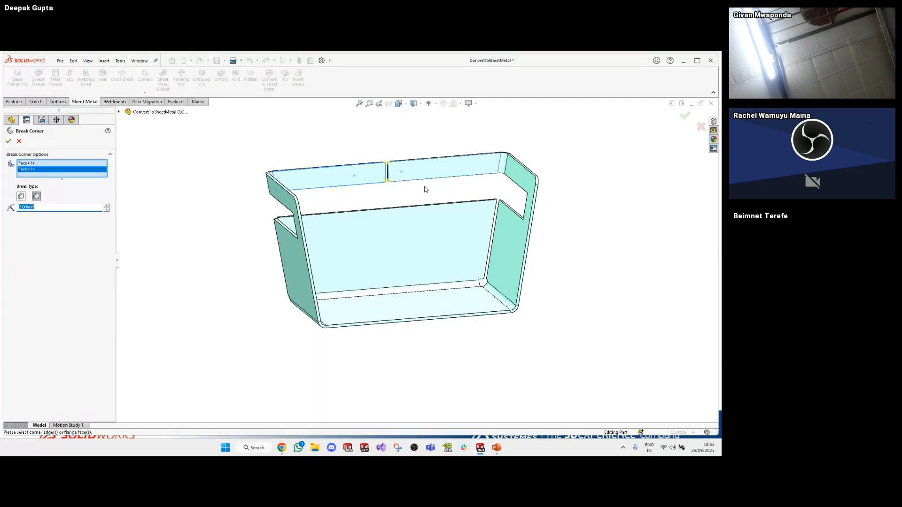
pyautogui.scroll(-2, 425, 187)
pyautogui.click(457, 234)
pyautogui.click(534, 243)
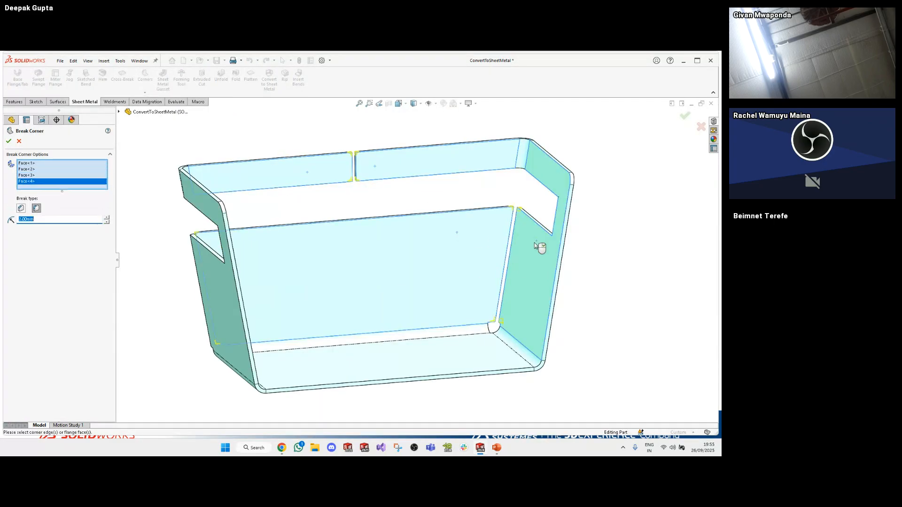
pyautogui.moveTo(534, 243); pyautogui.dragTo(314, 249, button='middle')
pyautogui.click(288, 279)
pyautogui.rightClick(273, 264)
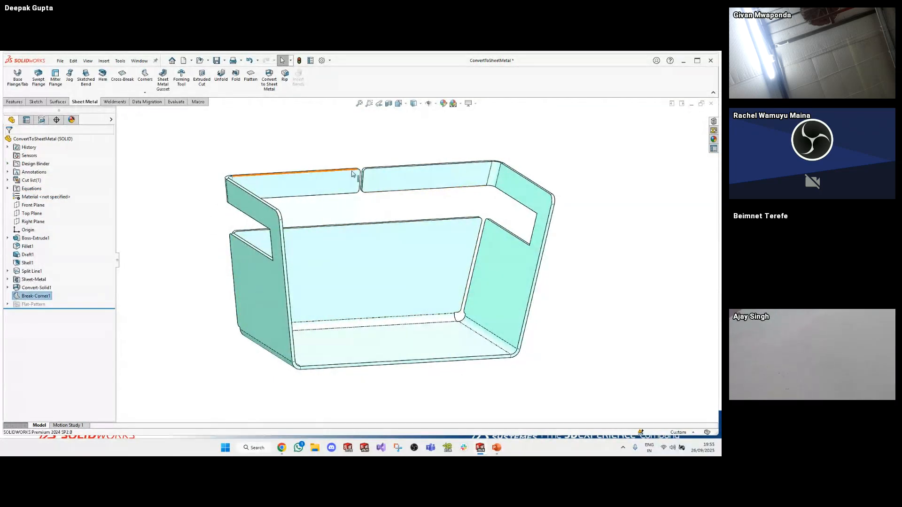
pyautogui.click(585, 291)
pyautogui.moveTo(585, 292); pyautogui.dragTo(562, 312, button='middle')
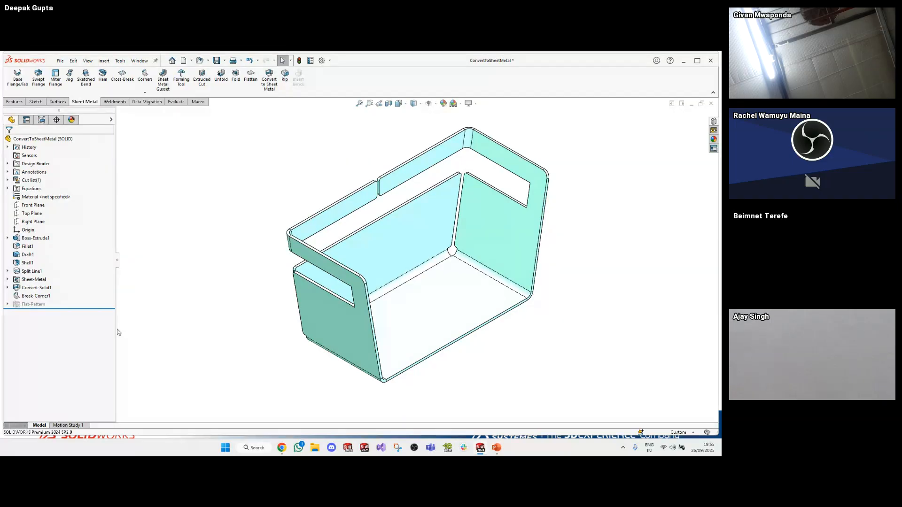
# Edit Convert-Solid1, override its default parameters, and set the sheet thickness to 1.2 mm
pyautogui.click(43, 292)
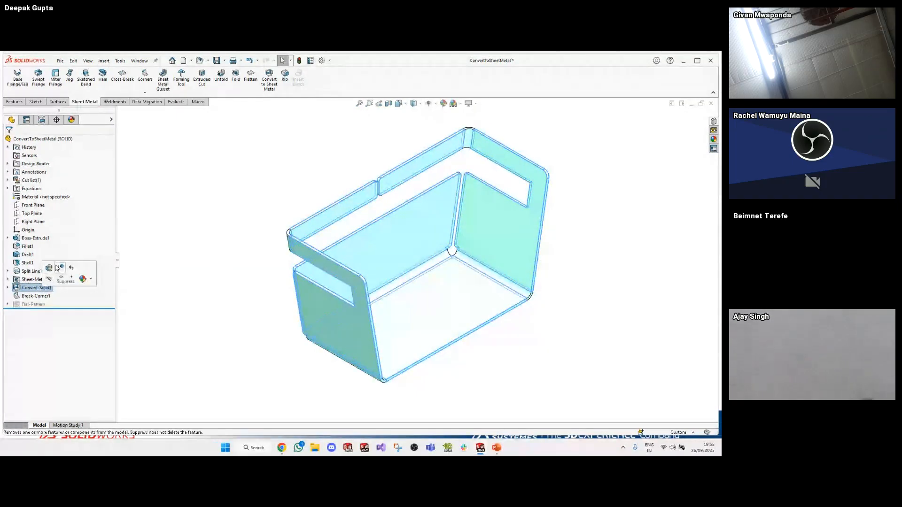
pyautogui.click(55, 273)
pyautogui.scroll(-6, 431, 382)
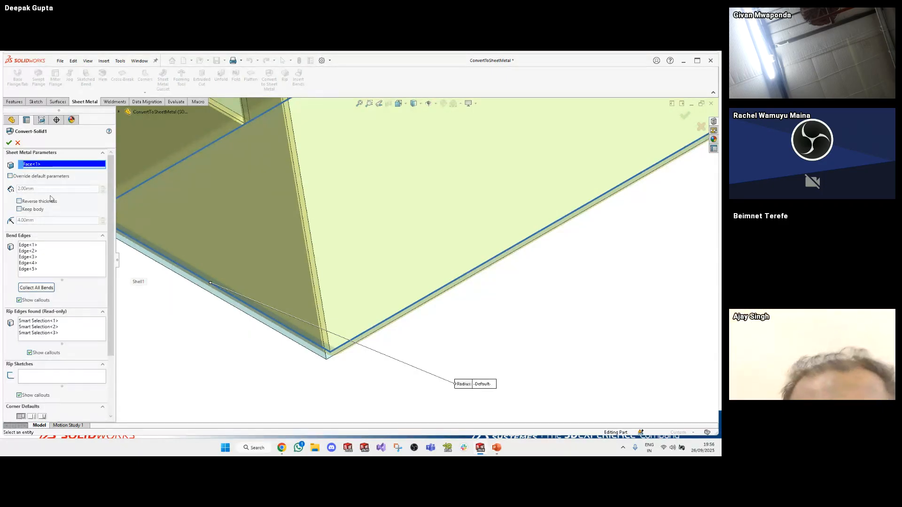
pyautogui.click(40, 179)
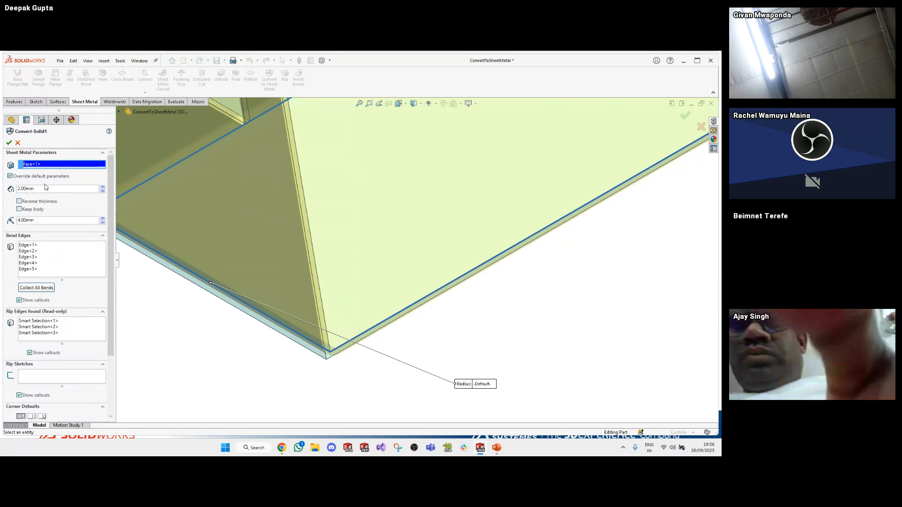
pyautogui.click(45, 189)
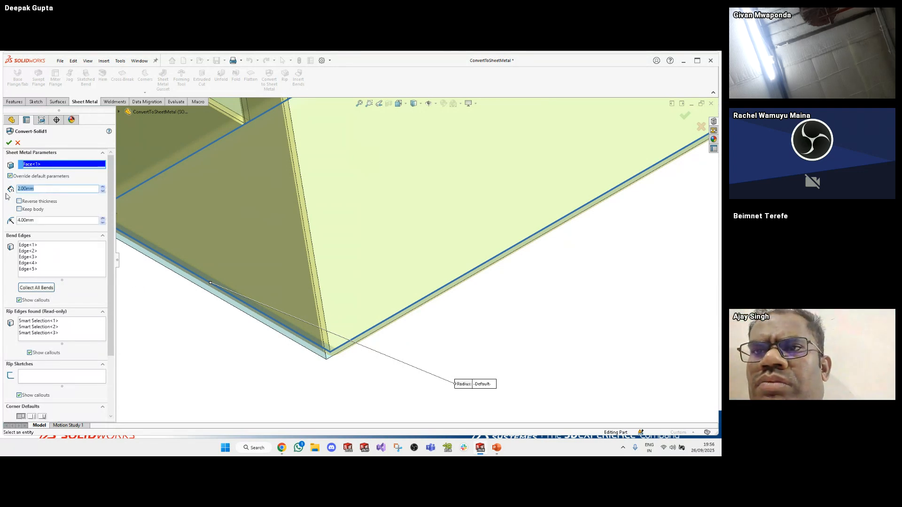
pyautogui.write('3')
pyautogui.press('Return')
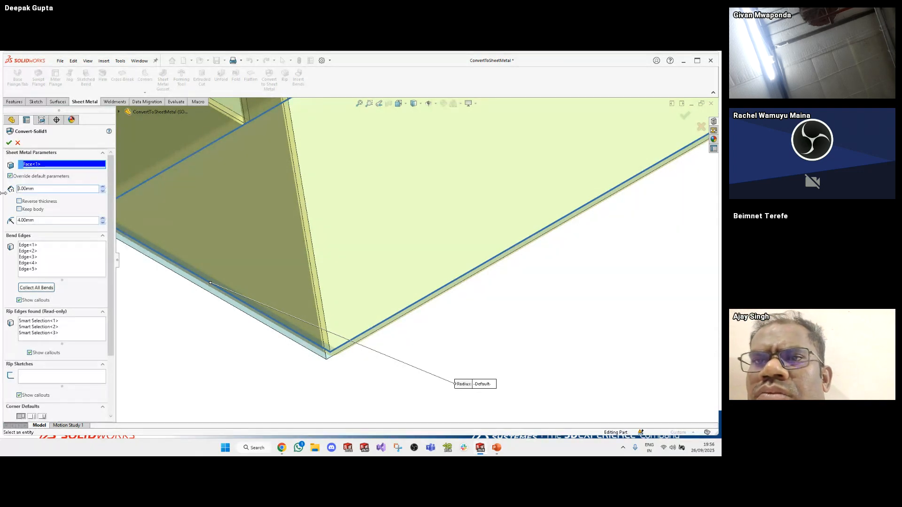
pyautogui.doubleClick(43, 193)
pyautogui.press('BackSpace')
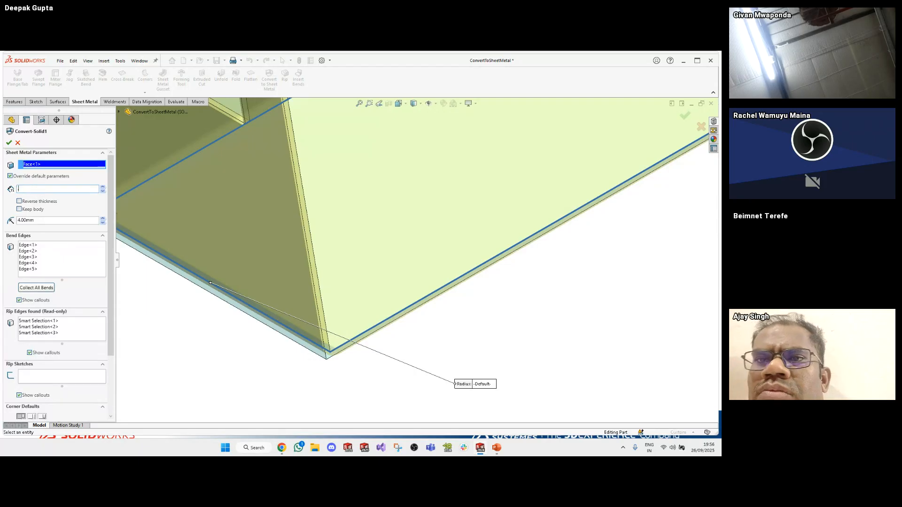
pyautogui.write('1')
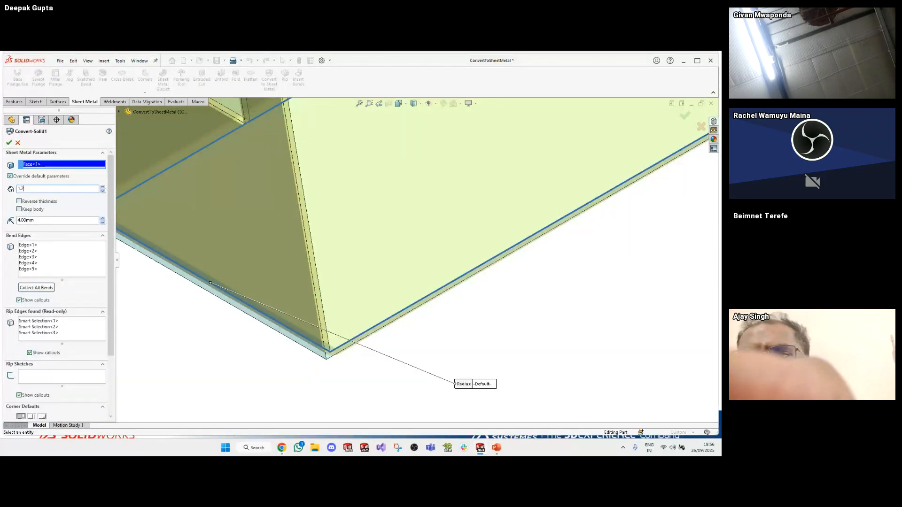
pyautogui.write('.2')
pyautogui.press('Return')
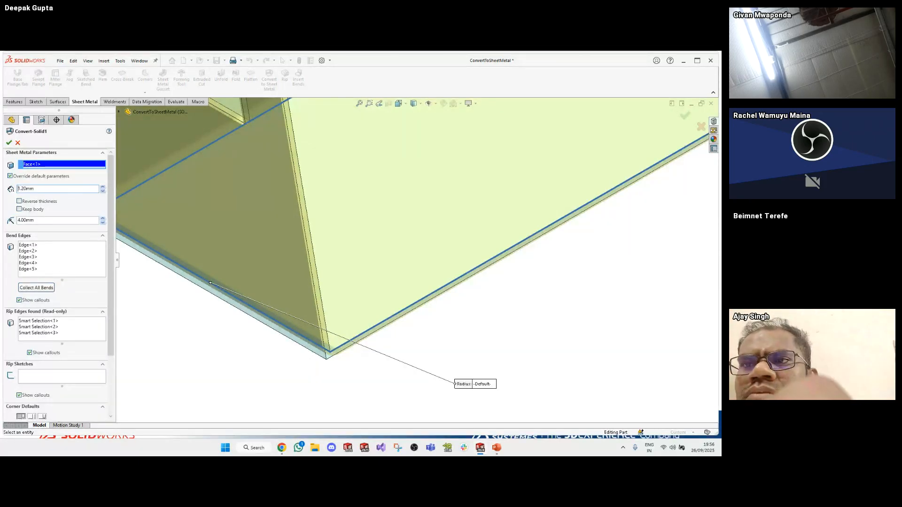
# Set the conversion's default bend radius to 2 mm and reverse the thickness direction
pyautogui.doubleClick(43, 219)
pyautogui.write('2')
pyautogui.press('Return')
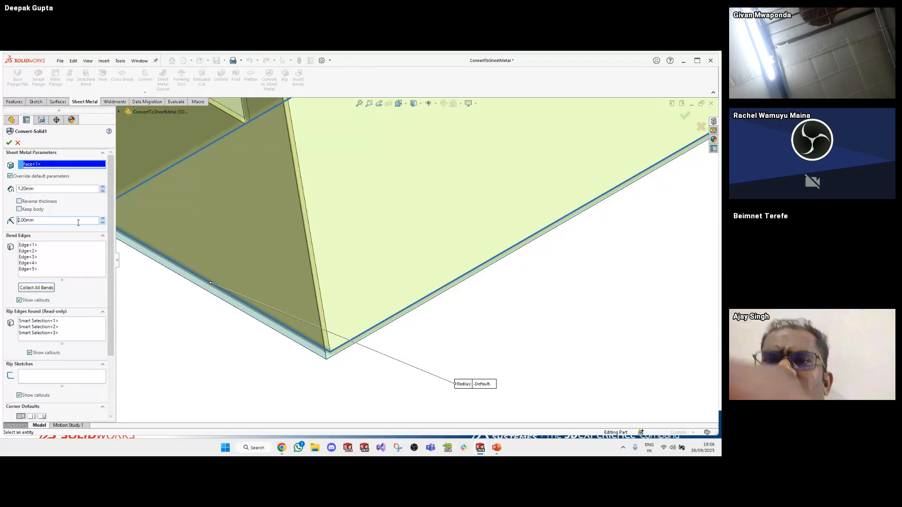
pyautogui.click(38, 201)
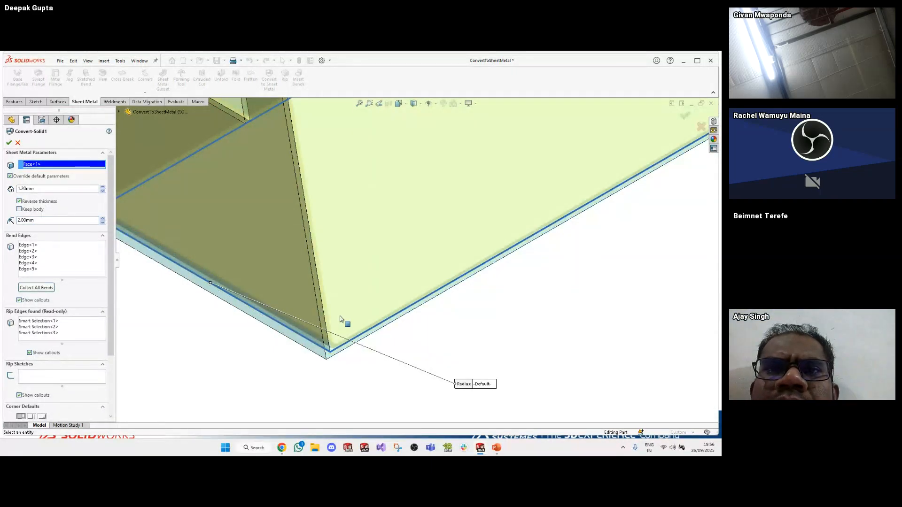
pyautogui.scroll(-2, 328, 357)
pyautogui.moveTo(311, 336); pyautogui.dragTo(312, 312, button='middle')
pyautogui.click(40, 201)
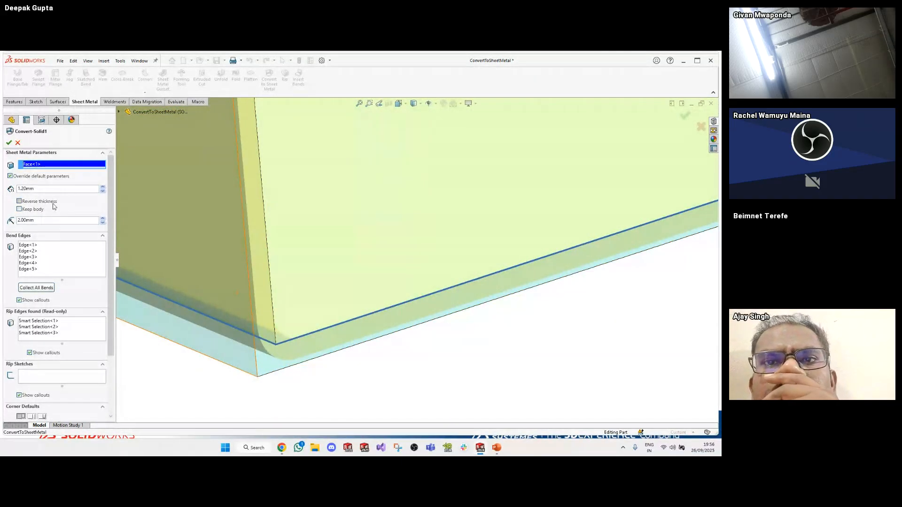
pyautogui.click(53, 203)
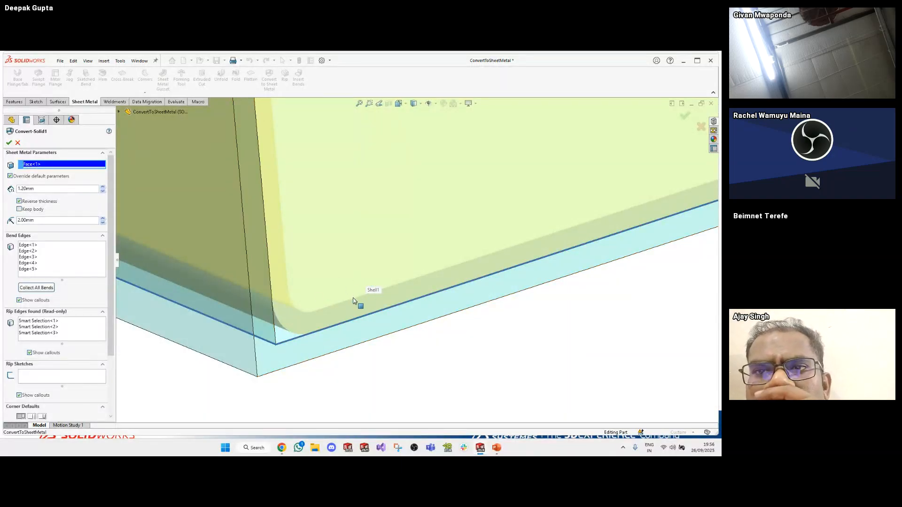
pyautogui.scroll(2, 353, 301)
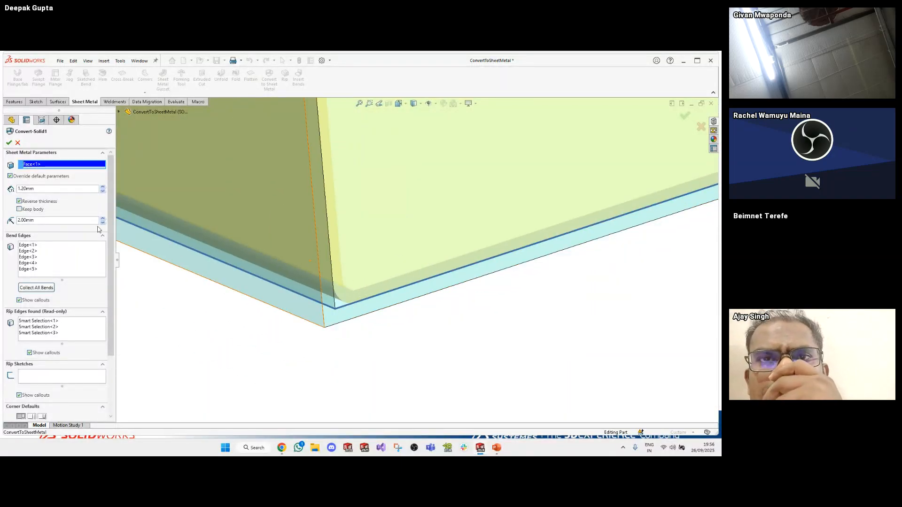
# Keep the original solid body in the conversion and apply the edited Convert-Solid1 feature
pyautogui.click(29, 213)
pyautogui.scroll(3, 525, 242)
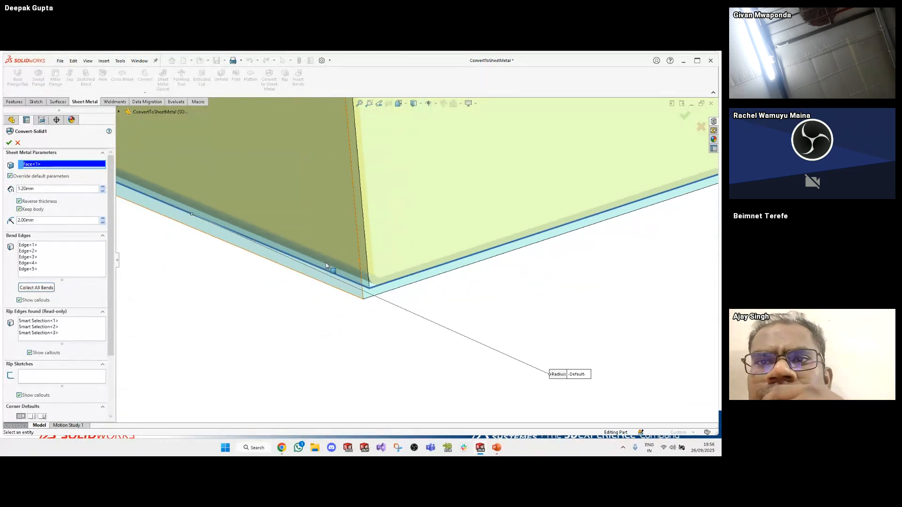
pyautogui.scroll(5, 547, 239)
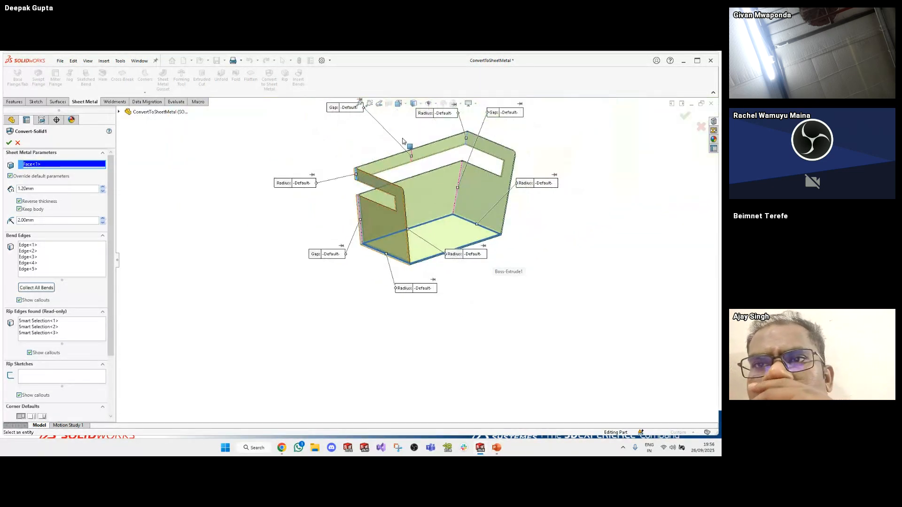
pyautogui.scroll(-2, 436, 223)
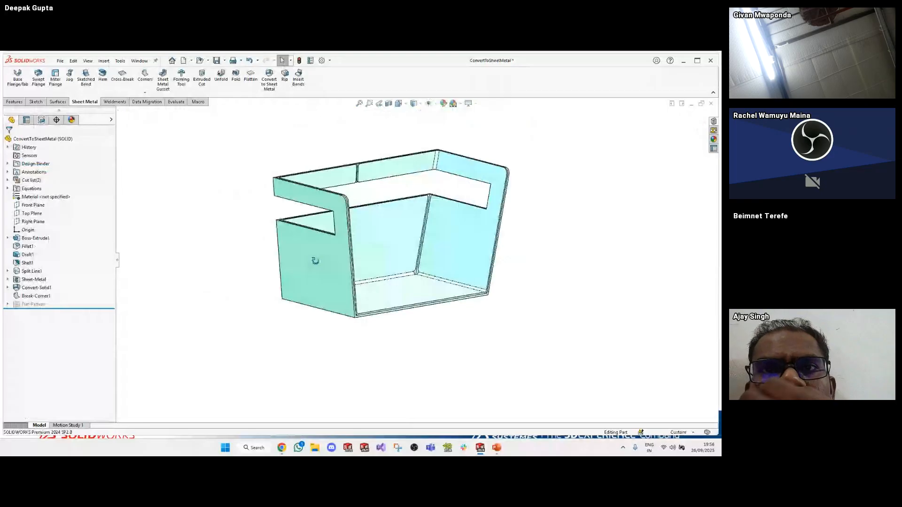
pyautogui.moveTo(316, 261); pyautogui.dragTo(306, 301, button='middle')
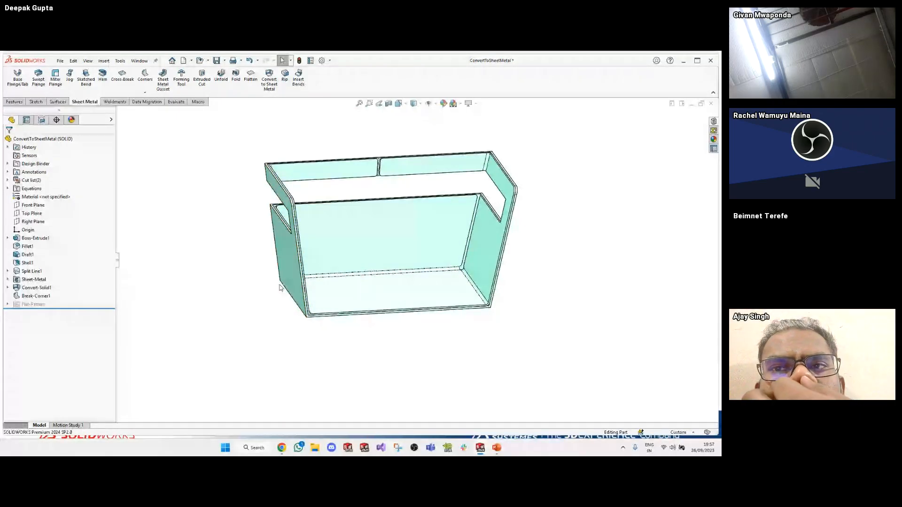
# Expand the cut list and examine the kept Split Line1 body and its available body options
pyautogui.click(8, 180)
pyautogui.click(17, 188)
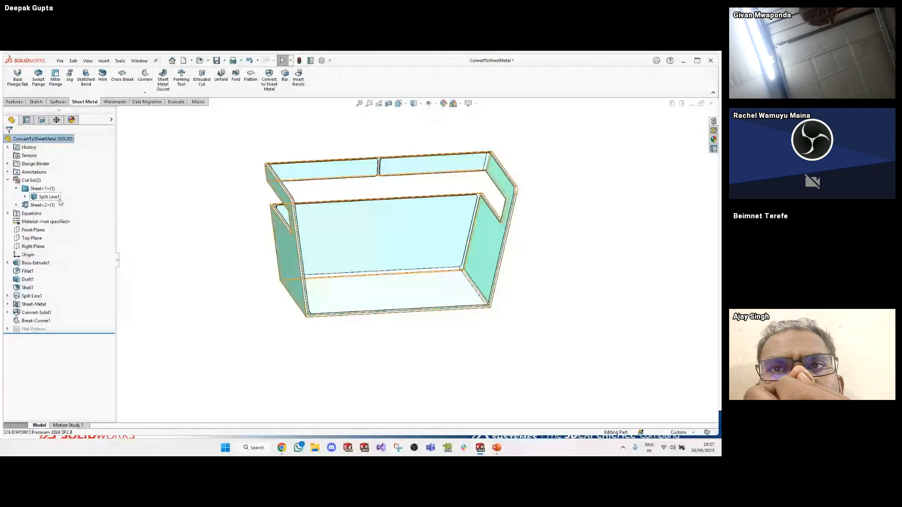
pyautogui.click(245, 286)
pyautogui.press('f')
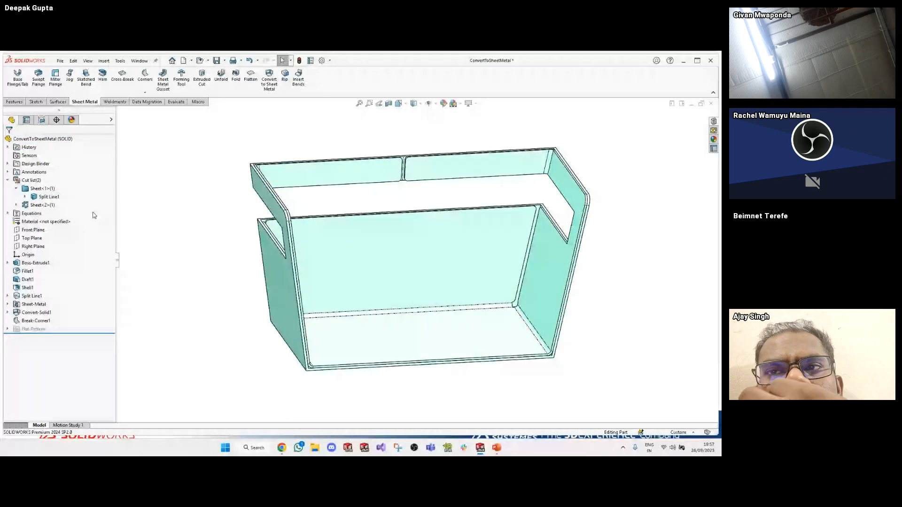
pyautogui.rightClick(48, 196)
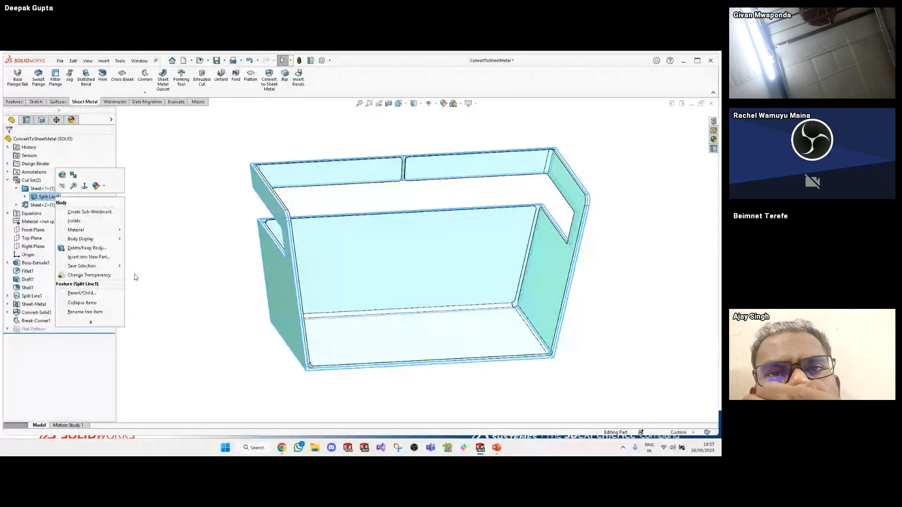
pyautogui.click(157, 284)
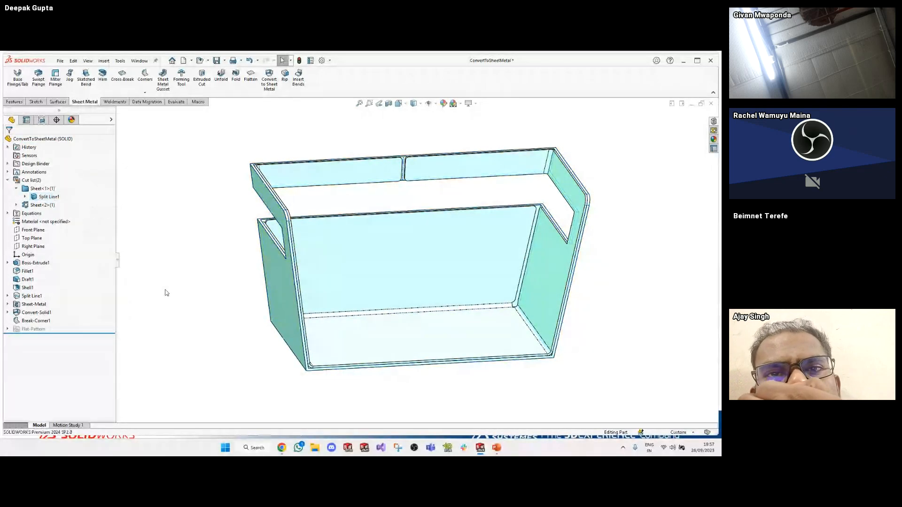
pyautogui.rightClick(48, 197)
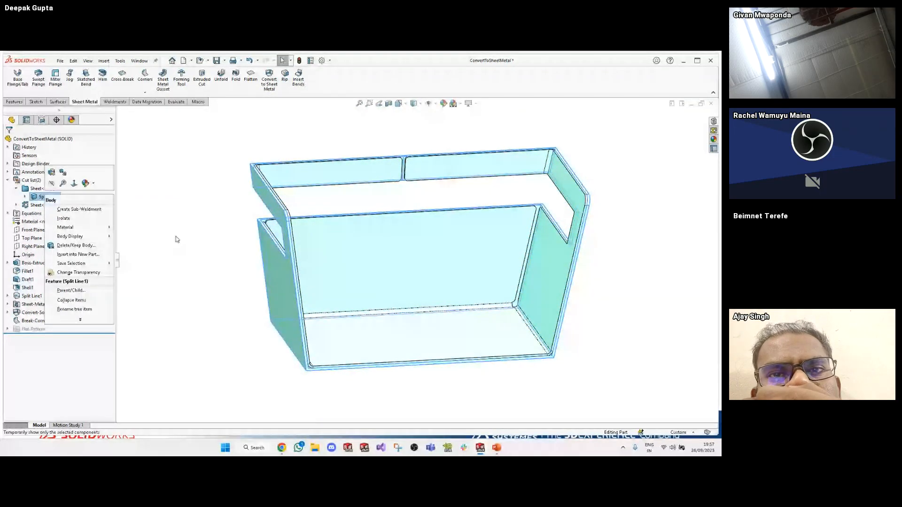
pyautogui.click(174, 268)
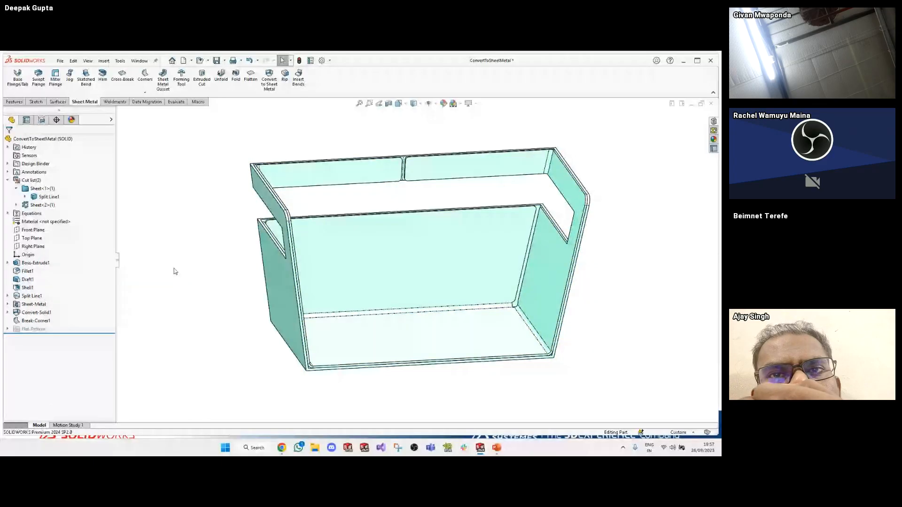
pyautogui.moveTo(174, 268)
pyautogui.mouseDown(button='middle')
pyautogui.moveTo(157, 249)
pyautogui.moveTo(180, 280)
pyautogui.mouseUp(button='middle')
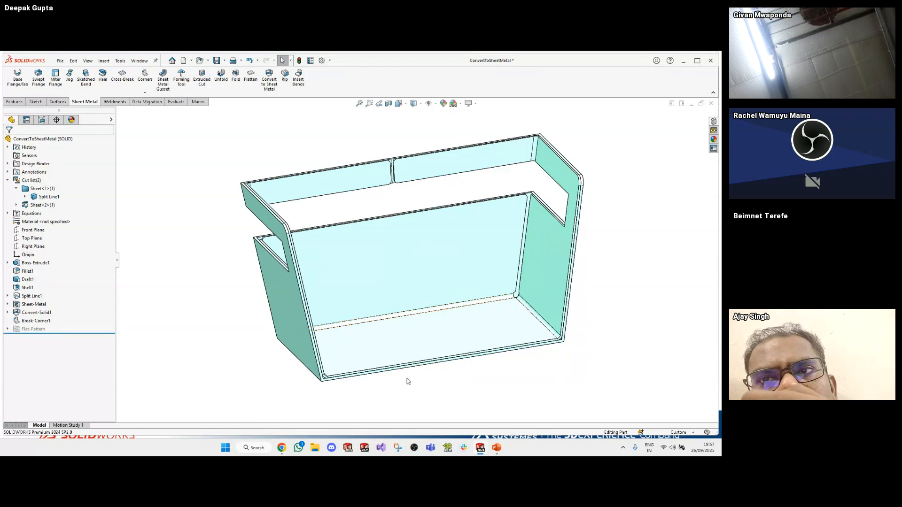
# Edit Convert-Solid1 so that the original body is not kept and the thickness direction is not reversed
pyautogui.click(34, 313)
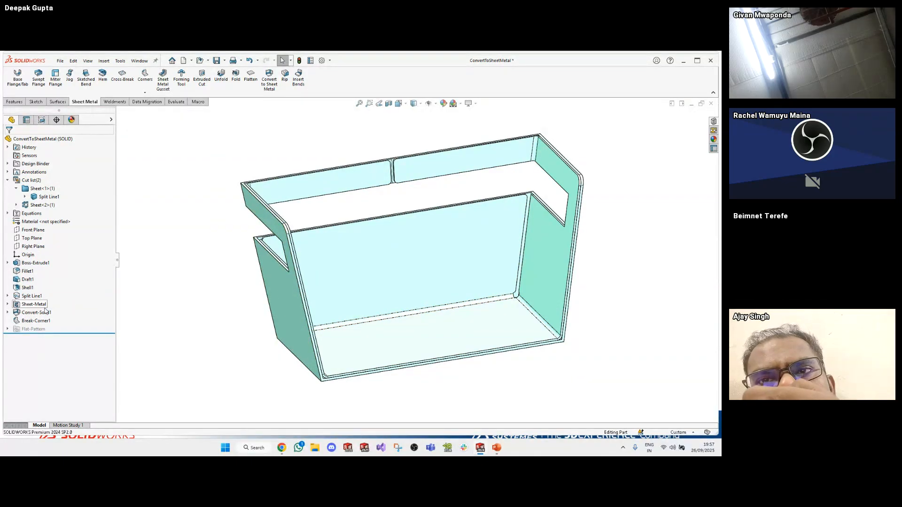
pyautogui.click(57, 290)
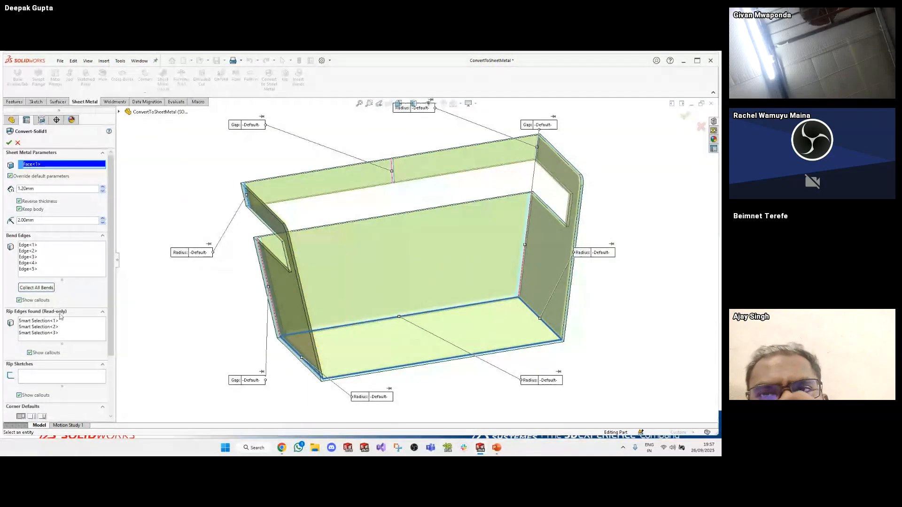
pyautogui.click(36, 211)
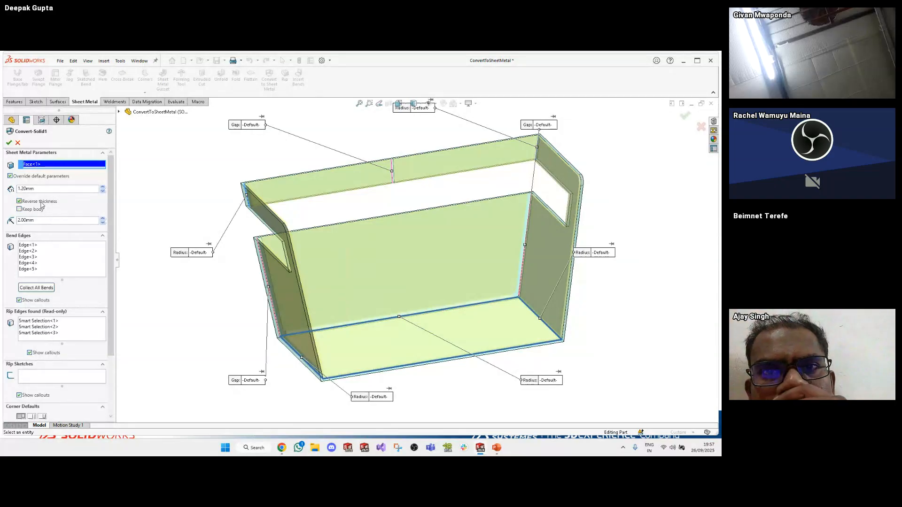
pyautogui.click(40, 202)
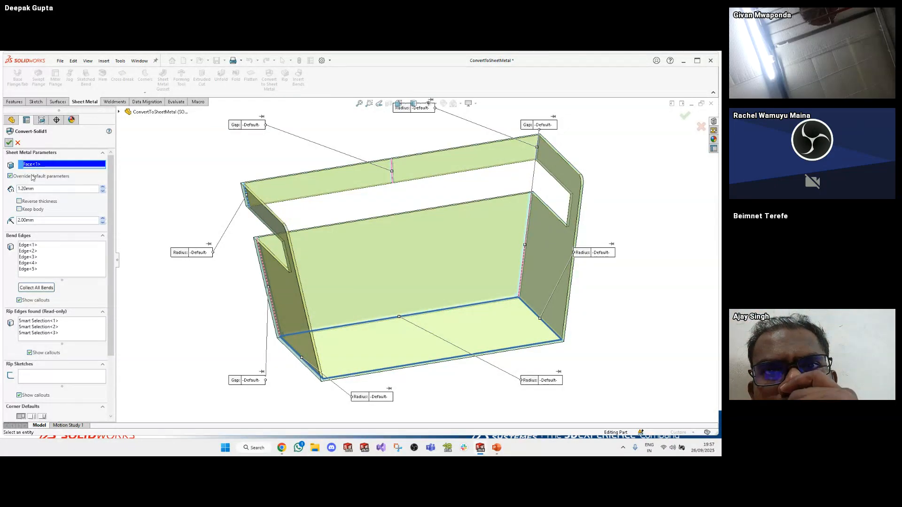
pyautogui.moveTo(225, 313); pyautogui.dragTo(234, 319, button='middle')
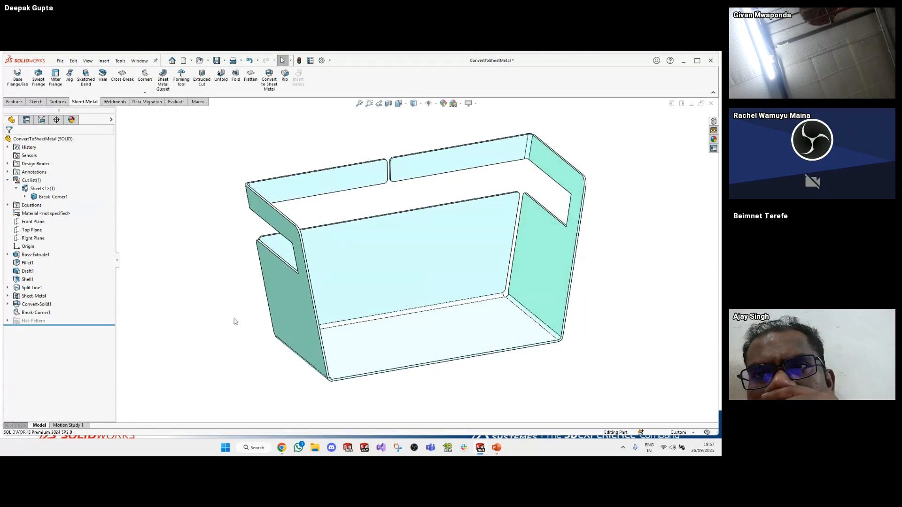
pyautogui.hotkey('ctrl', '7')
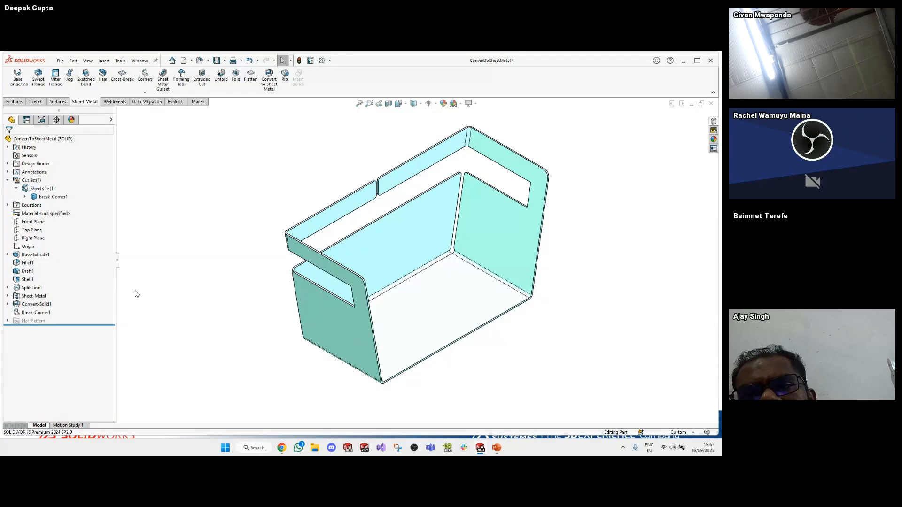
# Examine the bend edges, rip edges and corner callouts defined in Convert-Solid1
pyautogui.click(44, 304)
pyautogui.click(54, 283)
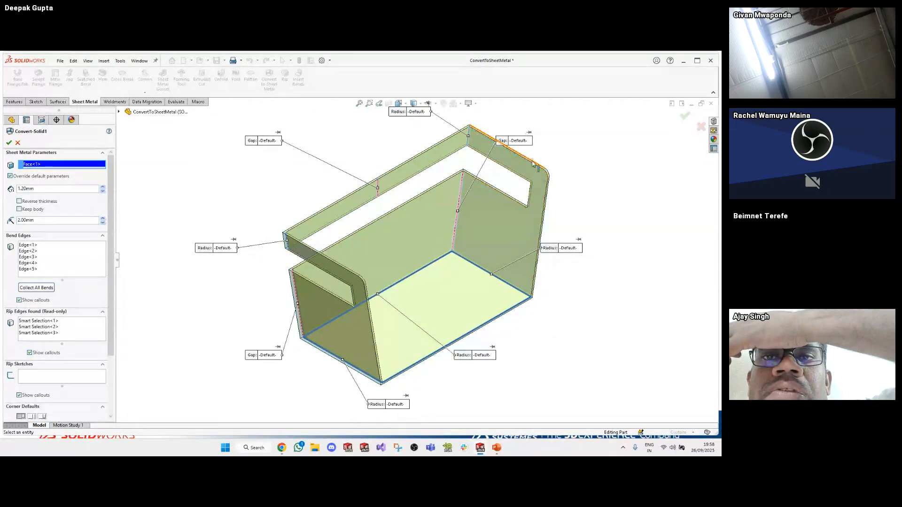
pyautogui.press('Return')
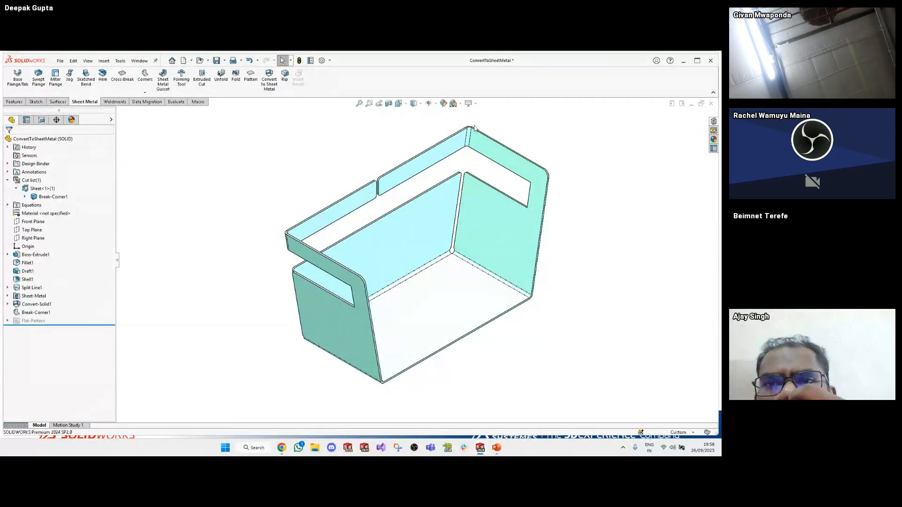
# Switch to the slide presentation and advance to the question slide
pyautogui.press('m')
pyautogui.click(296, 123)
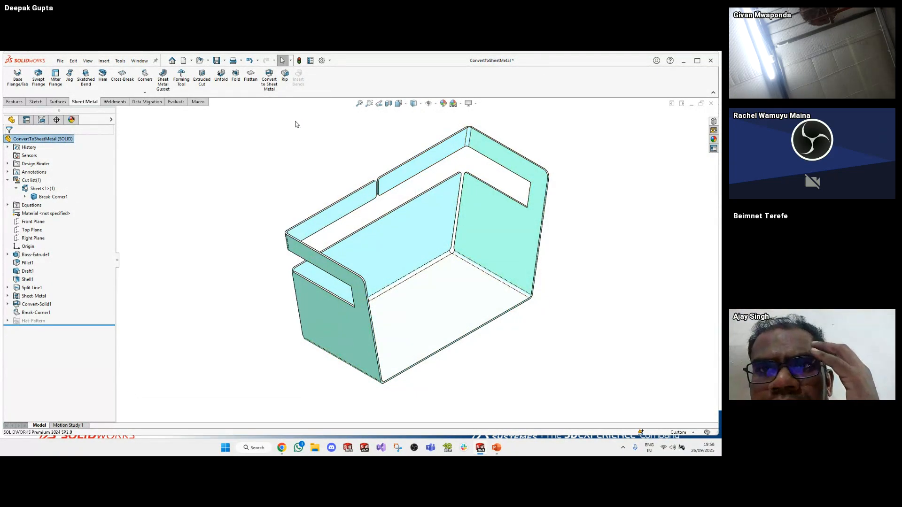
pyautogui.hotkey('alt', 'Tab')
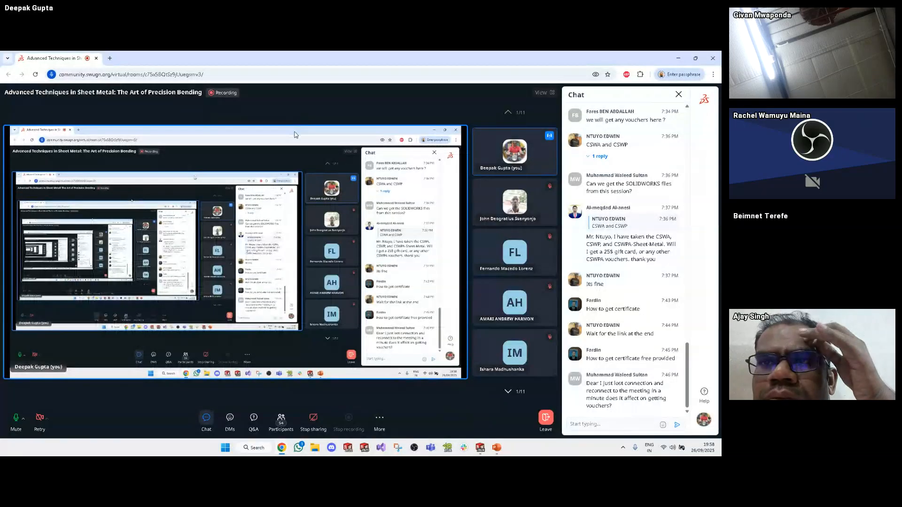
pyautogui.hotkey('alt', 'Tab')
pyautogui.press('Tab')
pyautogui.press('Right')
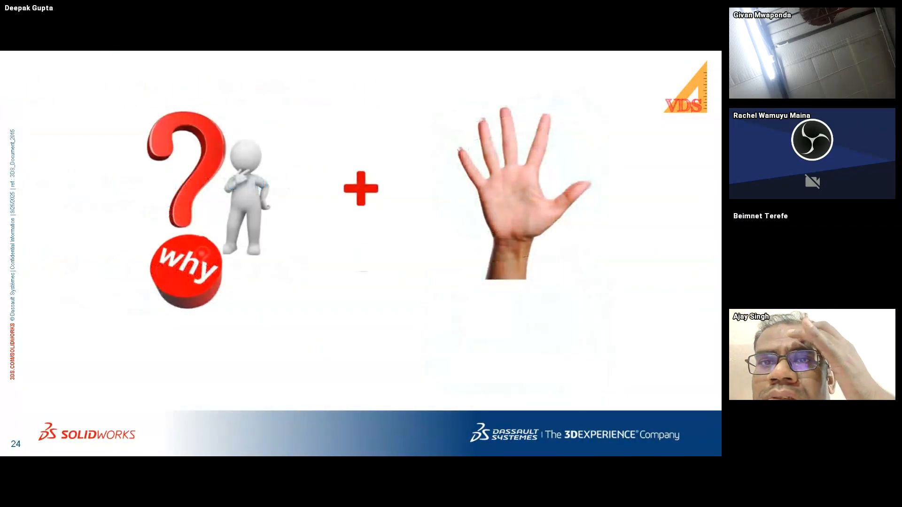
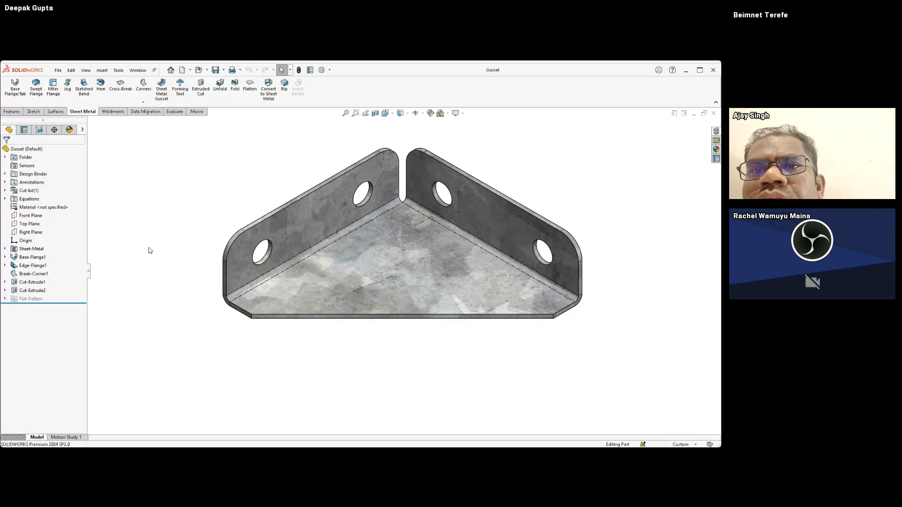
# Add a sheet metal gusset across the left flange's bend in the Gusset part and check the flat pattern
pyautogui.click(161, 91)
pyautogui.click(295, 204)
pyautogui.click(334, 249)
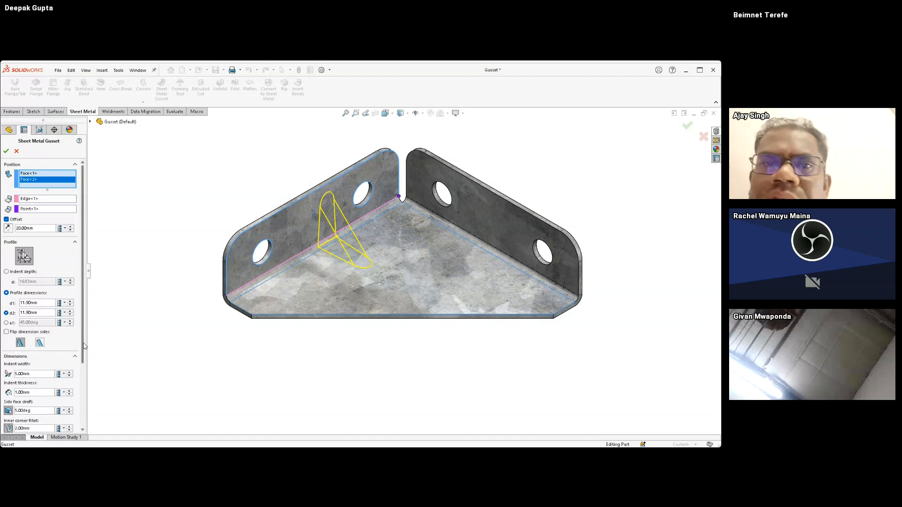
pyautogui.scroll(-5, 75, 418)
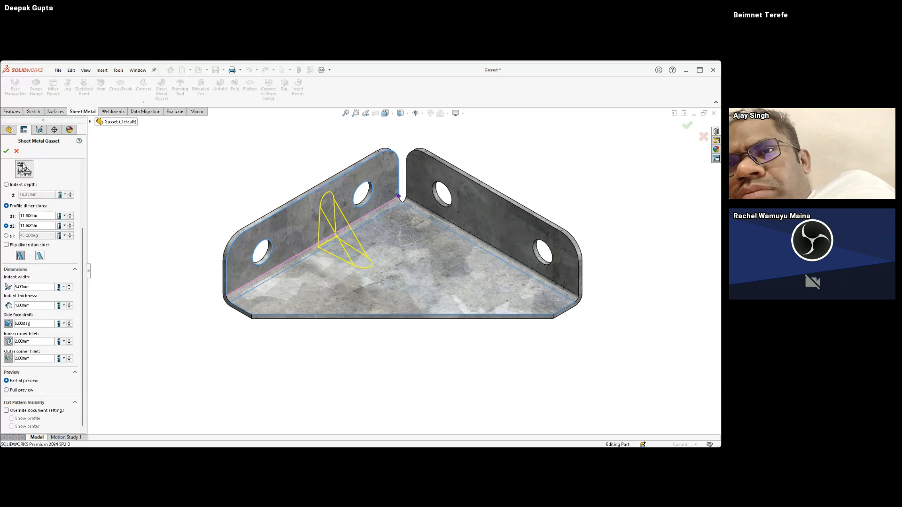
pyautogui.click(7, 151)
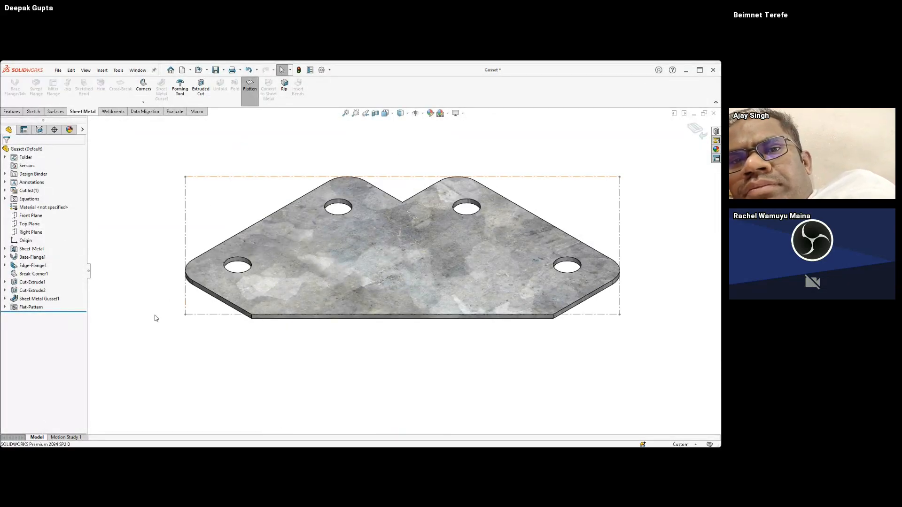
pyautogui.moveTo(173, 338); pyautogui.dragTo(180, 312, button='middle')
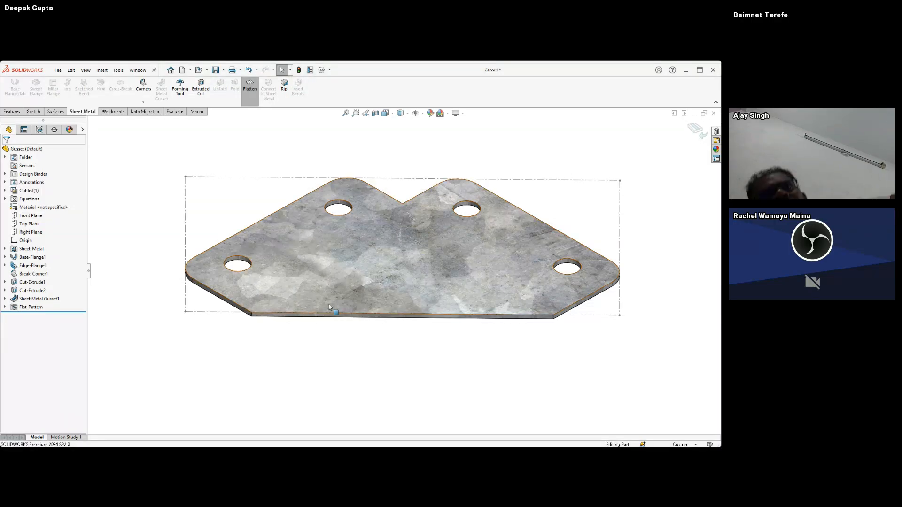
pyautogui.click(693, 133)
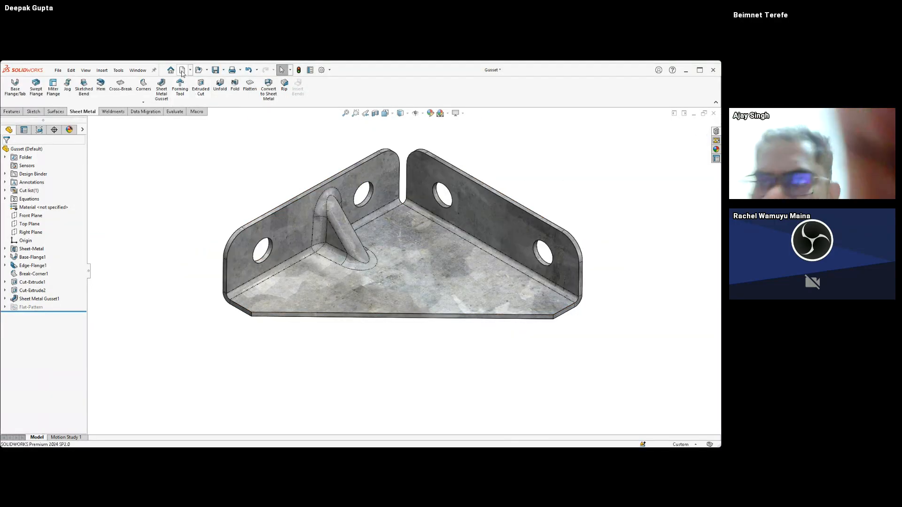
# Create a new part and sketch a horizontal line about 170 mm long from the origin on the Front Plane
pyautogui.hotkey('ctrl', 'n')
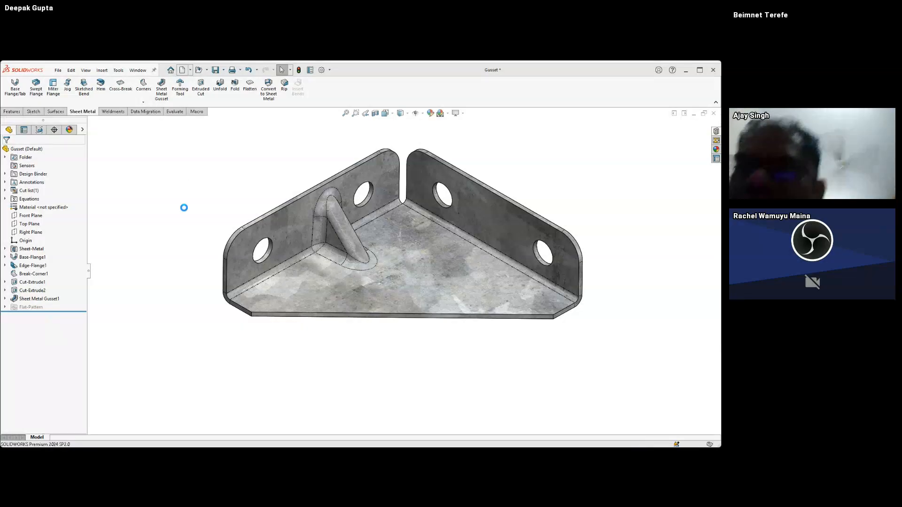
pyautogui.click(30, 199)
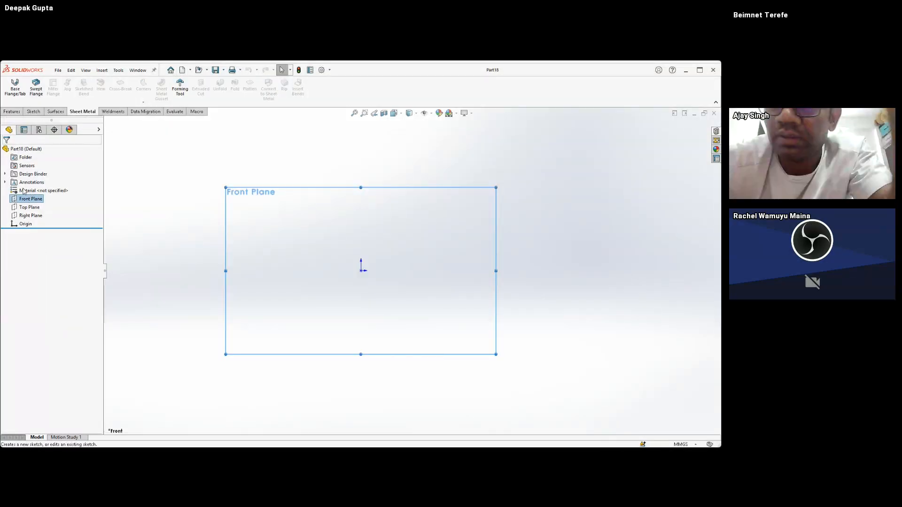
pyautogui.click(25, 190)
pyautogui.click(50, 82)
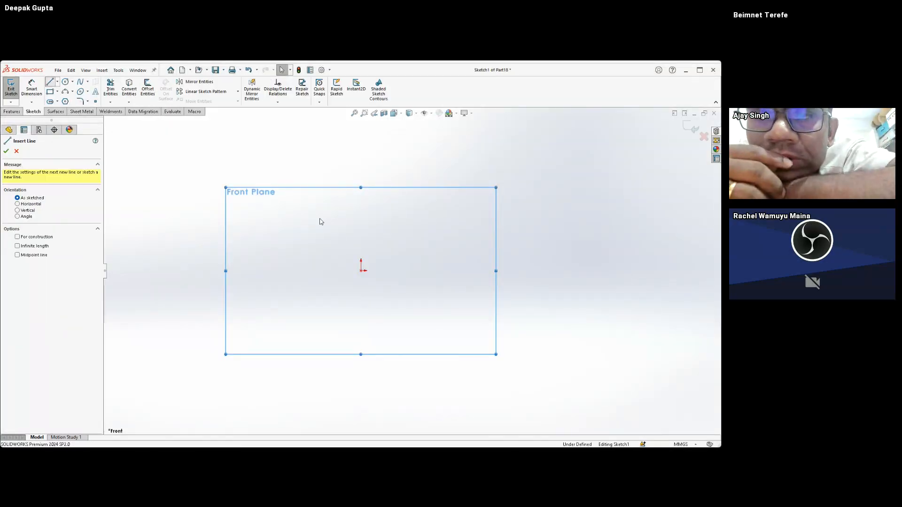
pyautogui.click(362, 271)
pyautogui.click(619, 270)
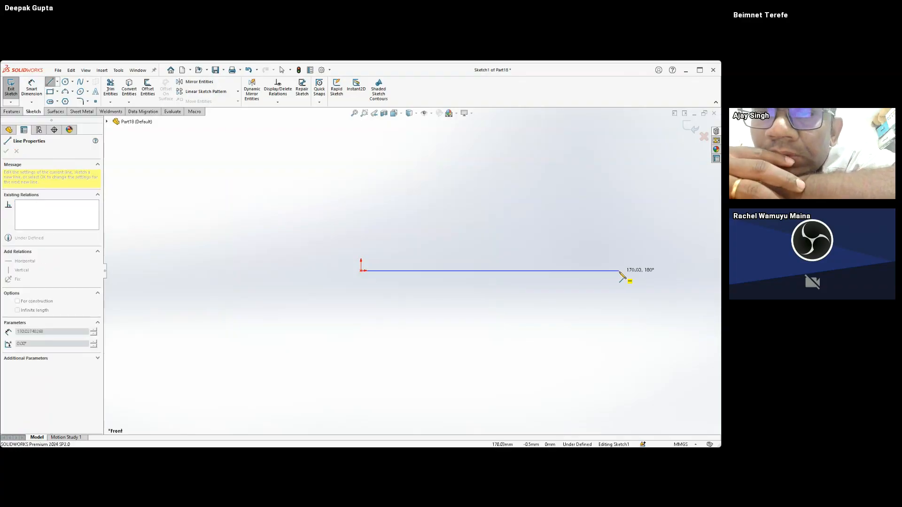
pyautogui.press('Escape')
# Create a flat rectangular base flange from the sketched line
pyautogui.click(81, 111)
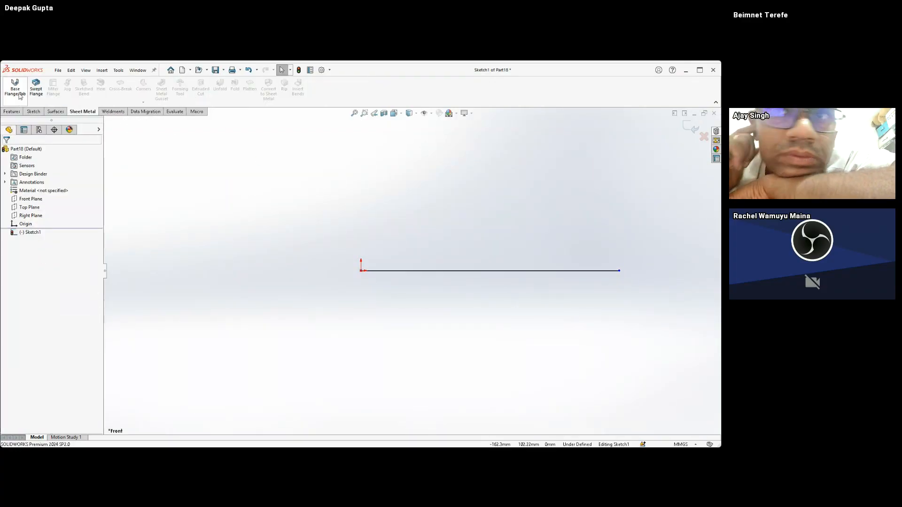
pyautogui.click(15, 88)
pyautogui.moveTo(403, 282); pyautogui.dragTo(347, 329)
pyautogui.rightClick(347, 327)
pyautogui.click(185, 227)
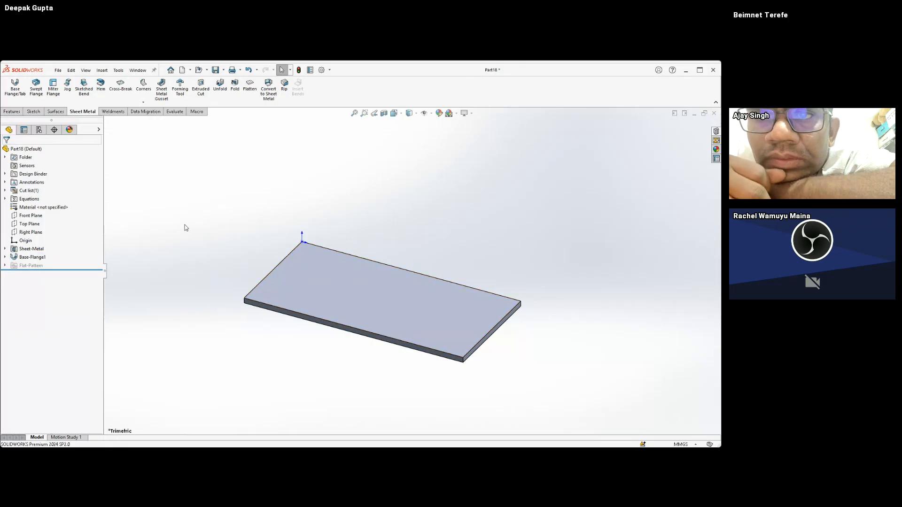
# Start a sketch on the plate's upper face and convert the base flange's sketch line into it
pyautogui.click(5, 257)
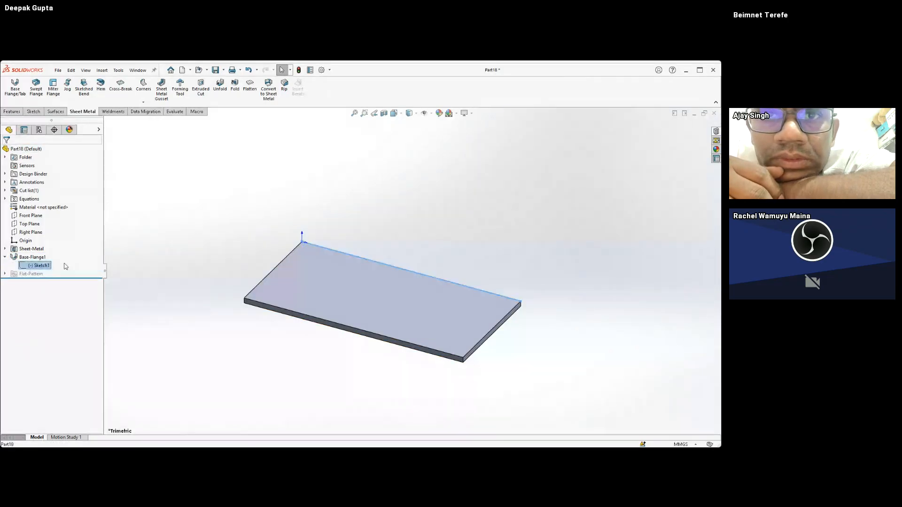
pyautogui.click(392, 269)
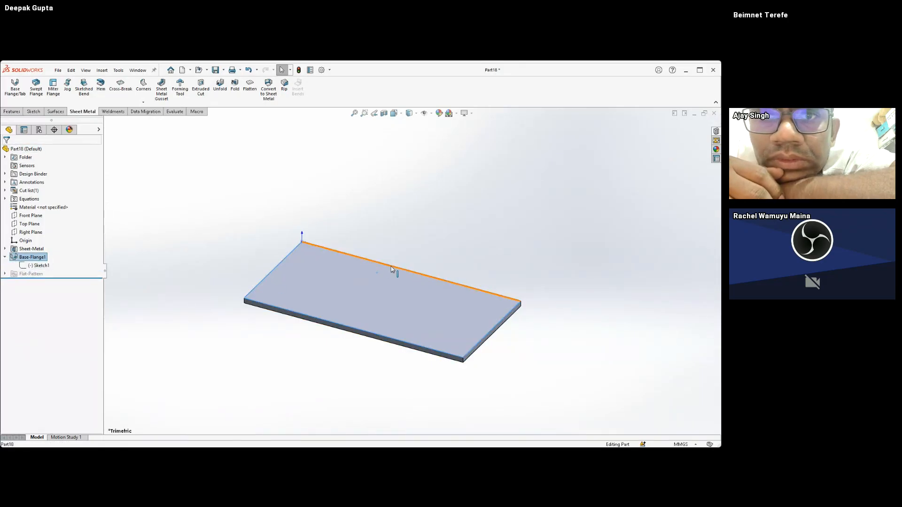
pyautogui.click(409, 228)
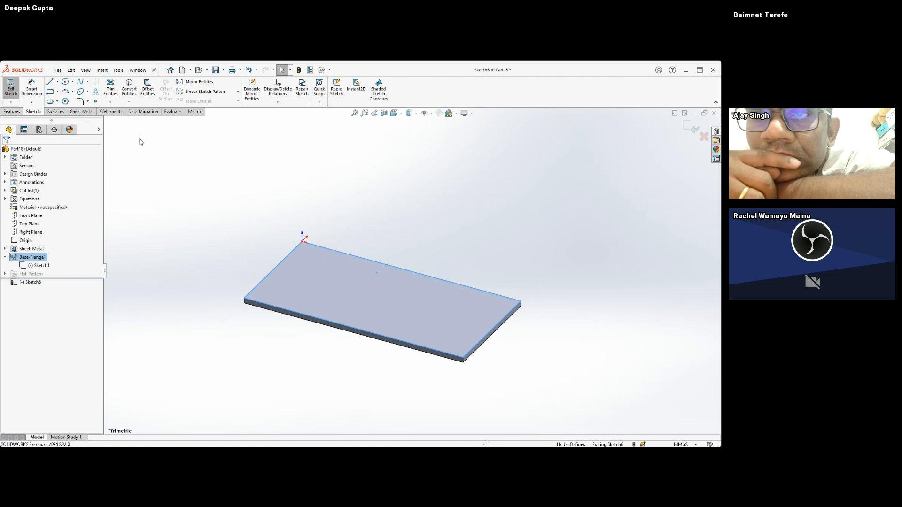
pyautogui.click(40, 267)
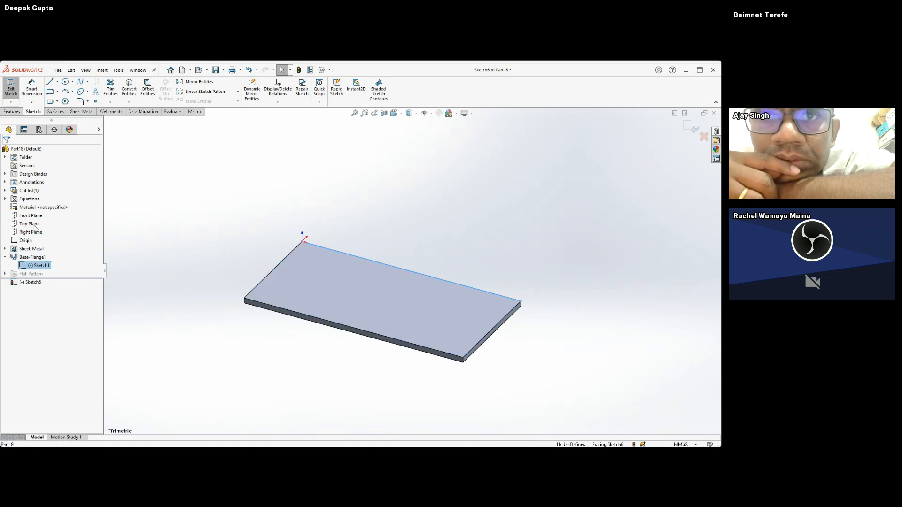
pyautogui.press('Escape')
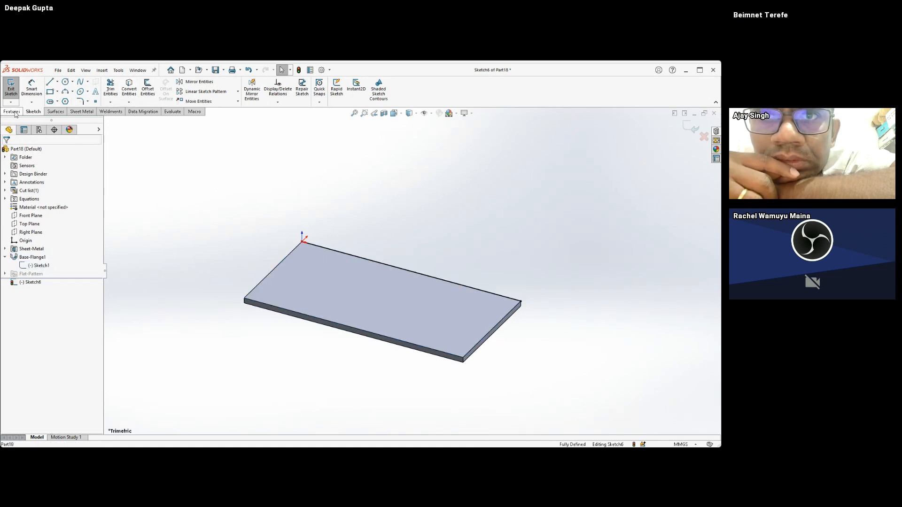
# Create a second base flange from the converted line, standing upright along the plate's rear edge
pyautogui.click(11, 112)
pyautogui.click(82, 111)
pyautogui.click(15, 87)
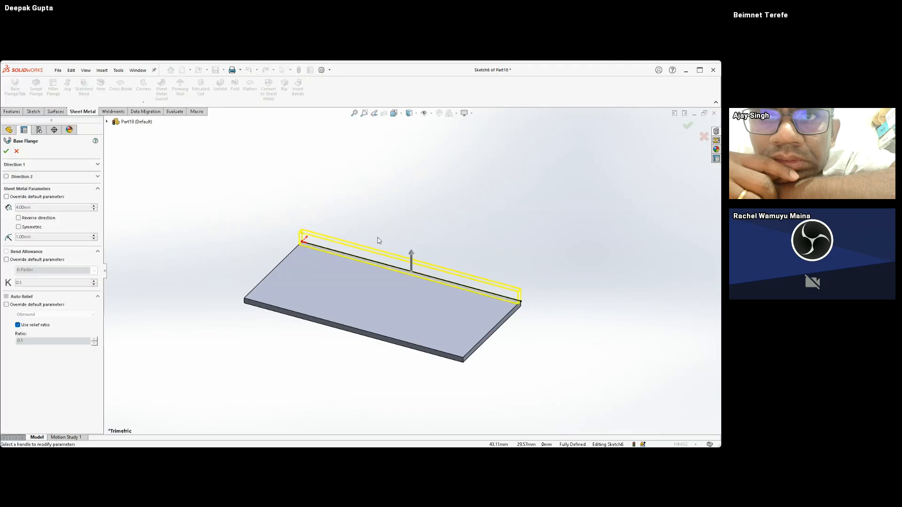
pyautogui.moveTo(414, 252); pyautogui.dragTo(414, 185)
pyautogui.rightClick(408, 185)
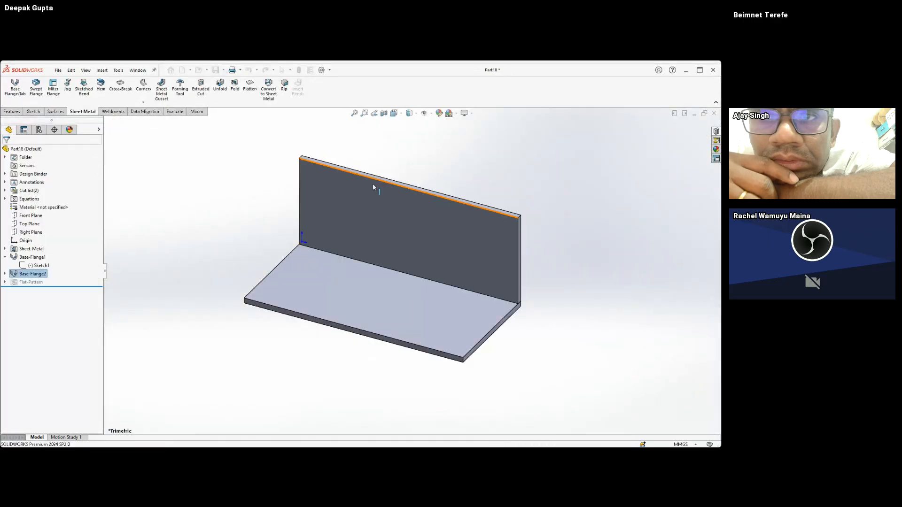
# Start a Tab and Slot feature using the upright flange's bottom edge for tabs and the plate's underside for slots
pyautogui.moveTo(423, 210); pyautogui.dragTo(272, 288, button='middle')
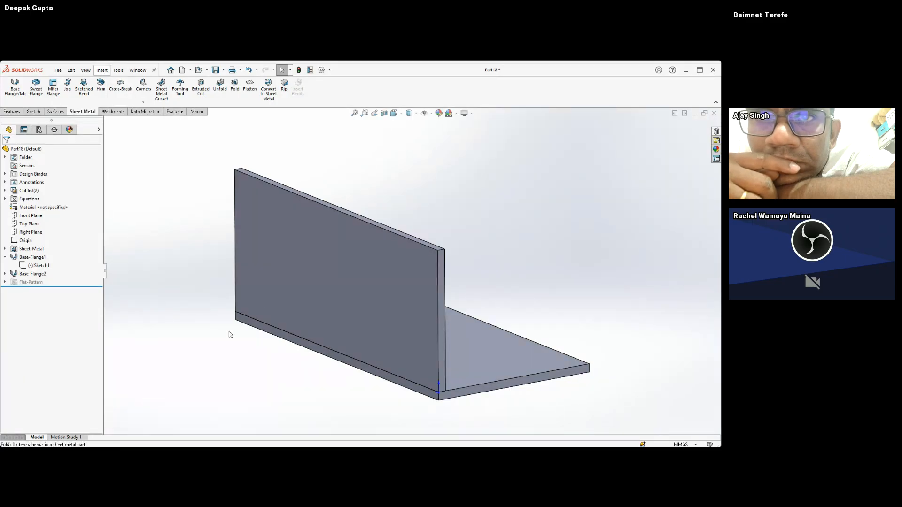
pyautogui.click(204, 377)
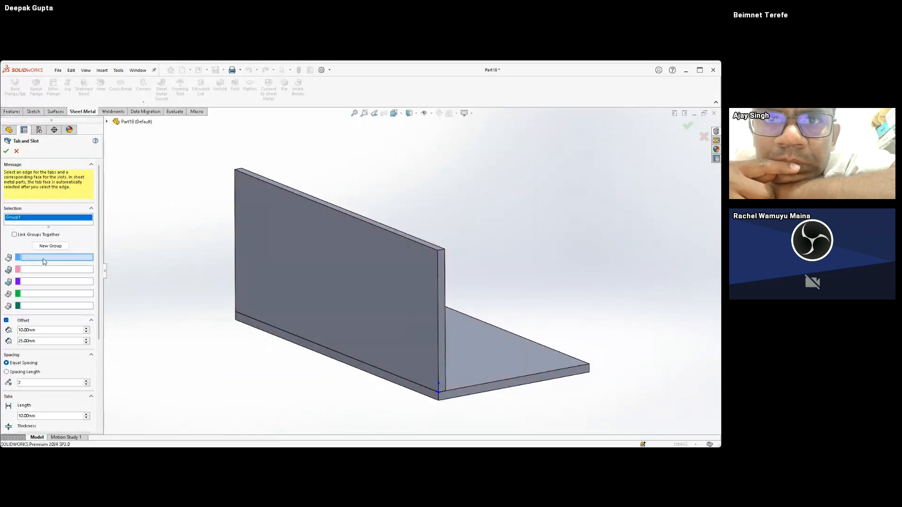
pyautogui.moveTo(351, 351); pyautogui.dragTo(130, 281, button='middle')
pyautogui.click(296, 307)
pyautogui.moveTo(199, 340); pyautogui.dragTo(425, 351, button='middle')
pyautogui.click(275, 316)
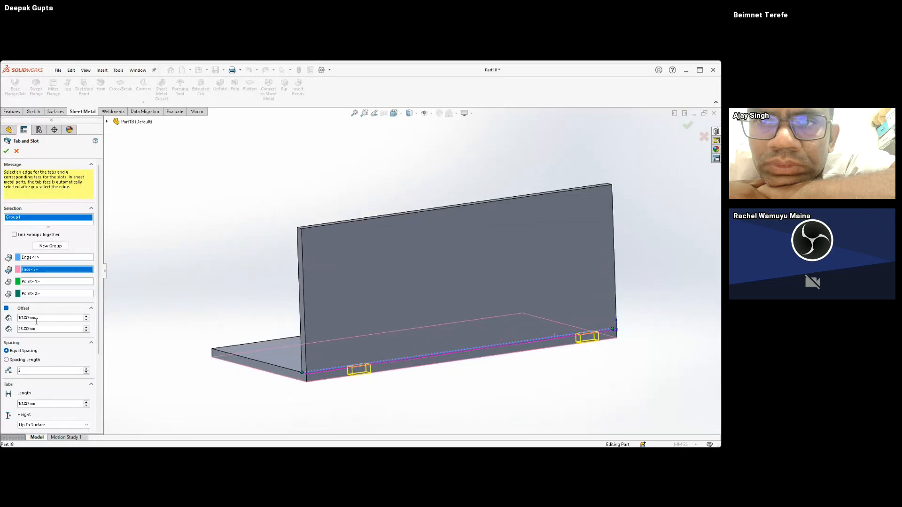
# Set the tab offsets from the two edge ends to 30 mm and 45 mm
pyautogui.click(7, 360)
pyautogui.click(33, 352)
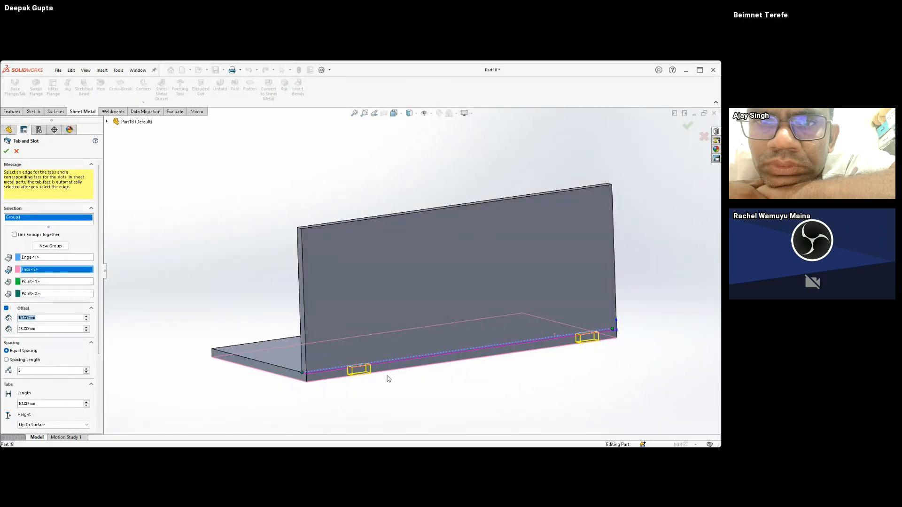
pyautogui.scroll(-3, 96, 361)
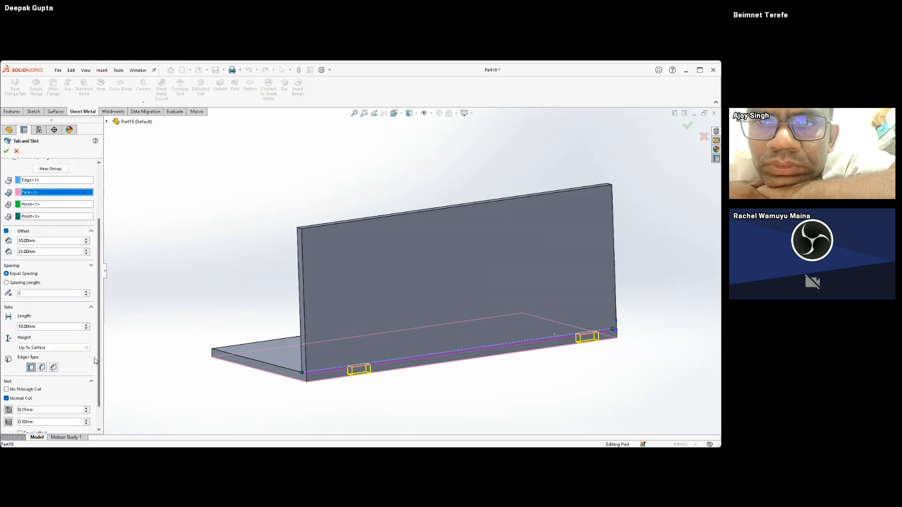
pyautogui.scroll(1, 94, 347)
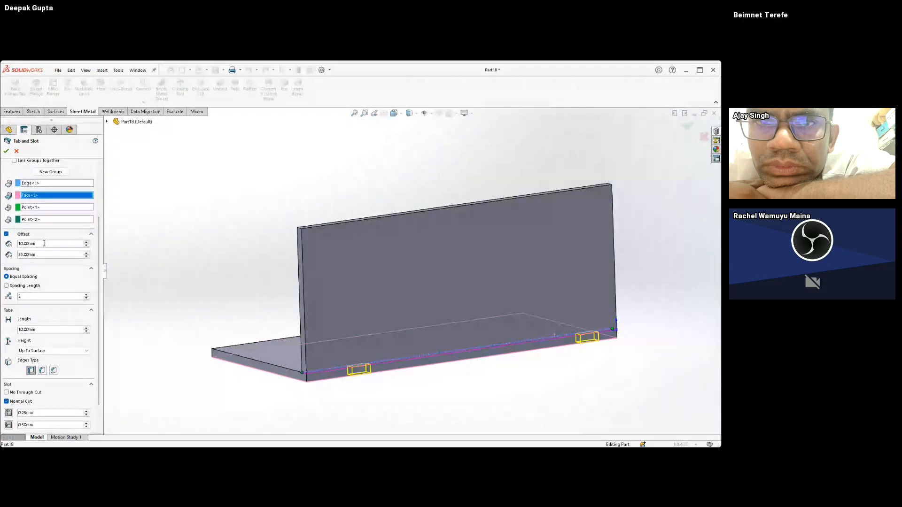
pyautogui.click(86, 242)
pyautogui.click(86, 242)
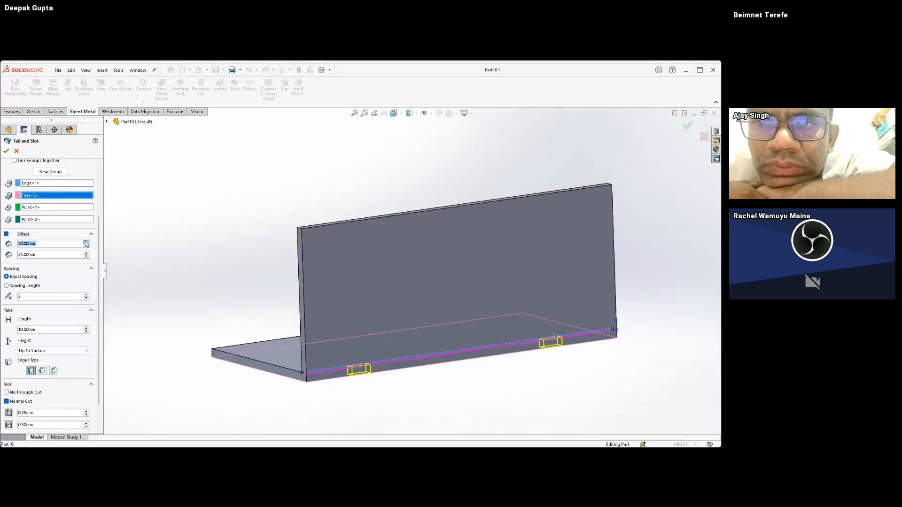
pyautogui.click(85, 254)
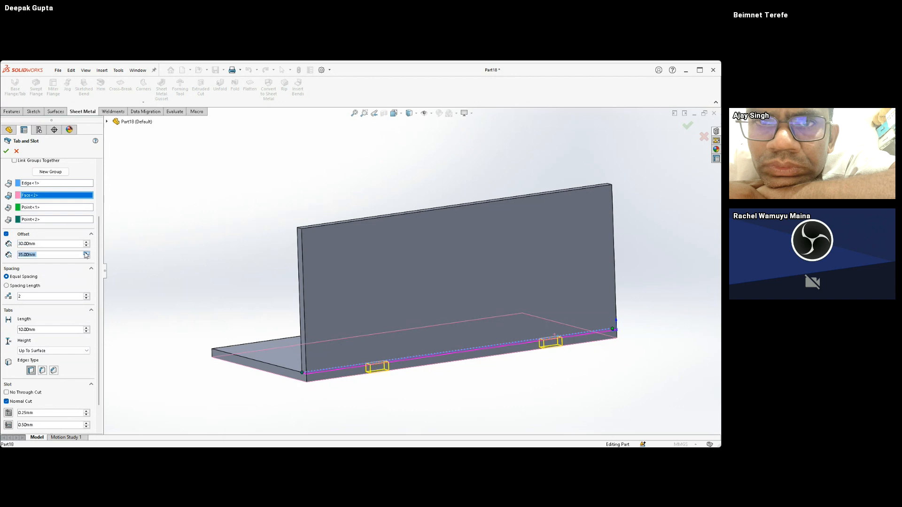
pyautogui.click(86, 253)
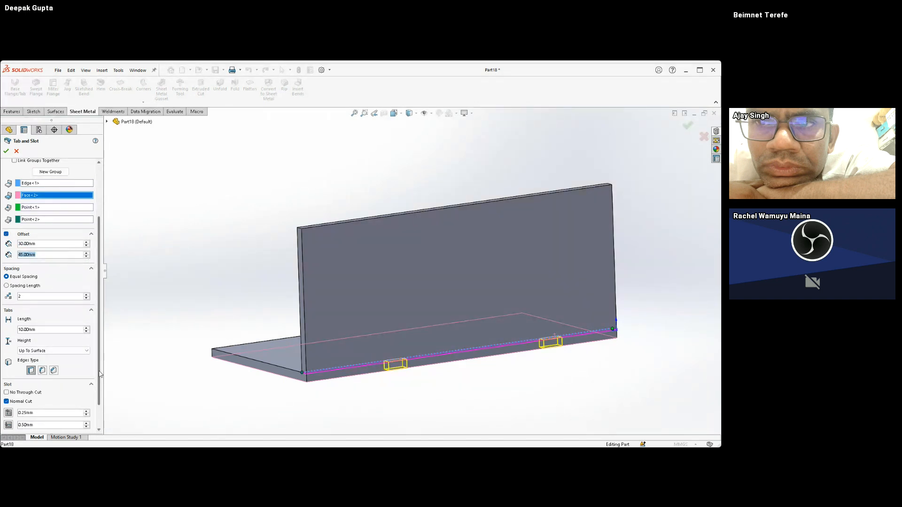
# Set the tab length to 25 mm and switch the tab height to Blind at 0.5 mm
pyautogui.click(50, 330)
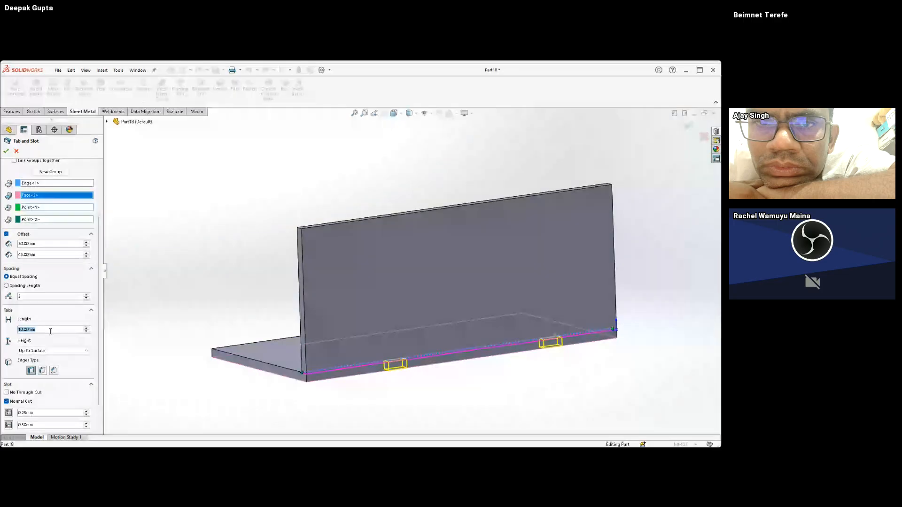
pyautogui.press('Return')
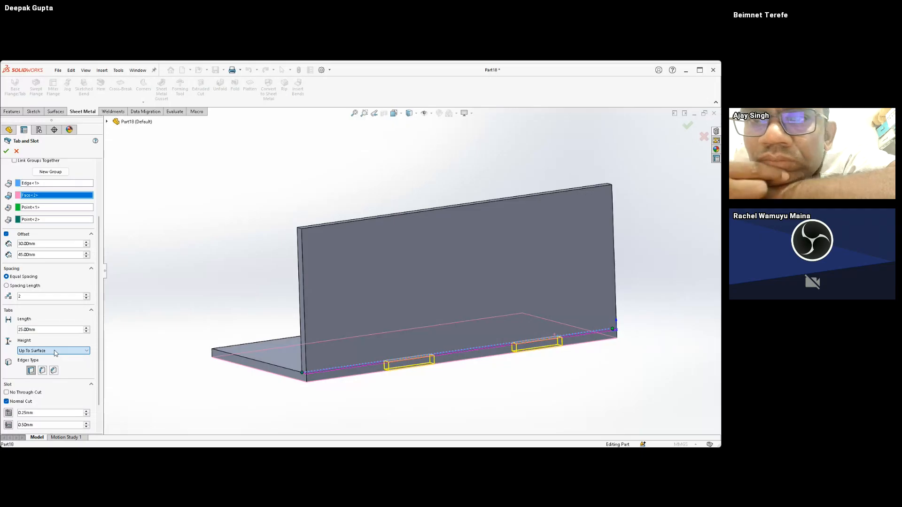
pyautogui.moveTo(203, 322); pyautogui.dragTo(190, 276, button='middle')
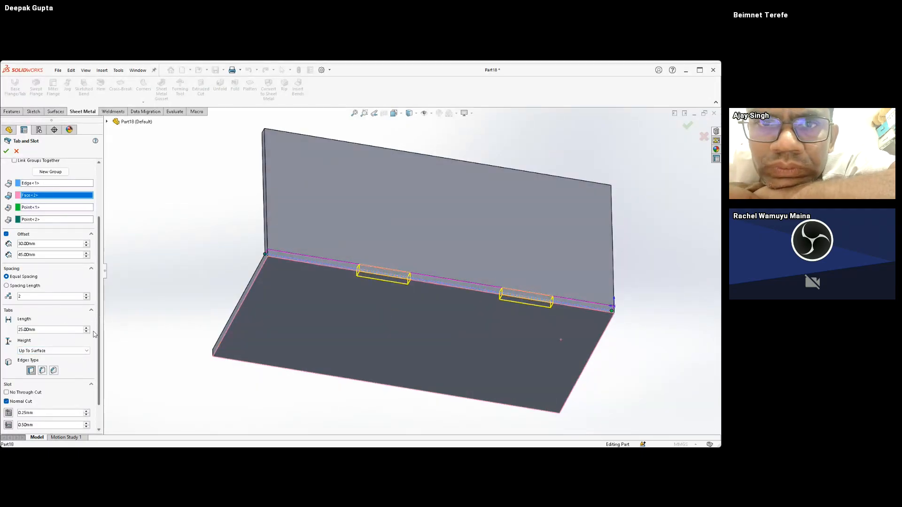
pyautogui.click(72, 357)
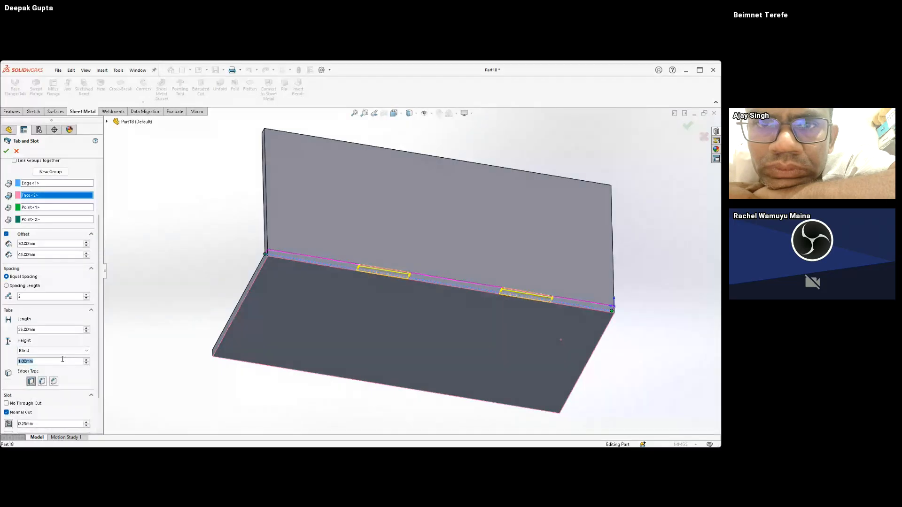
pyautogui.write('.5')
pyautogui.press('Return')
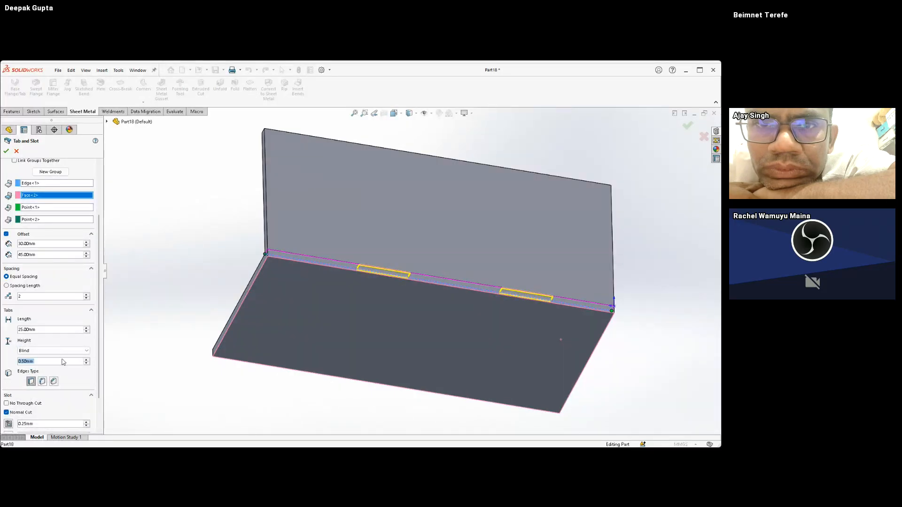
# Try a blind tab height of 1 mm and settle on 1.5 mm
pyautogui.scroll(-5, 389, 314)
pyautogui.moveTo(371, 252); pyautogui.dragTo(335, 224, button='middle')
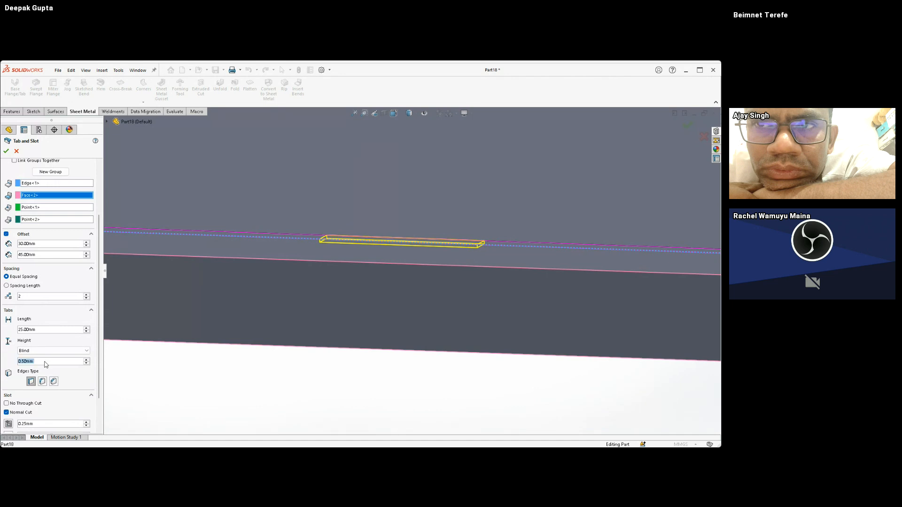
pyautogui.write('1')
pyautogui.press('Return')
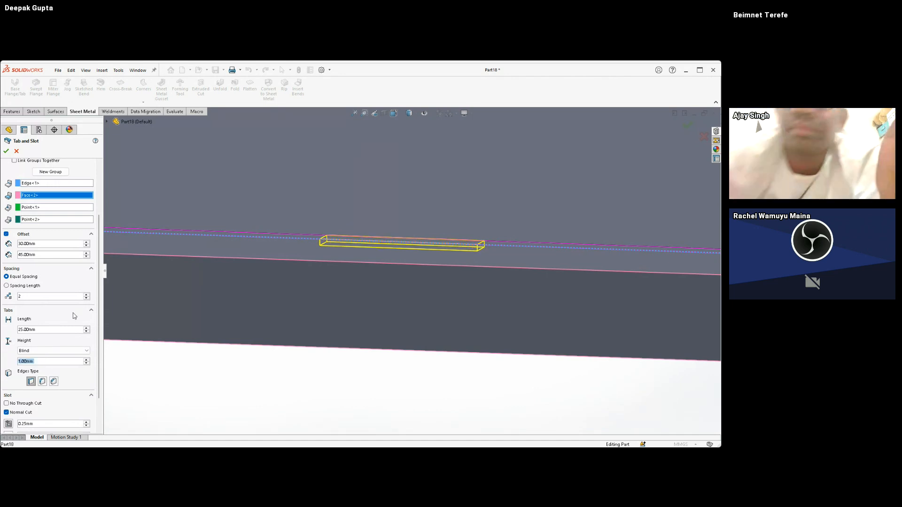
pyautogui.click(72, 312)
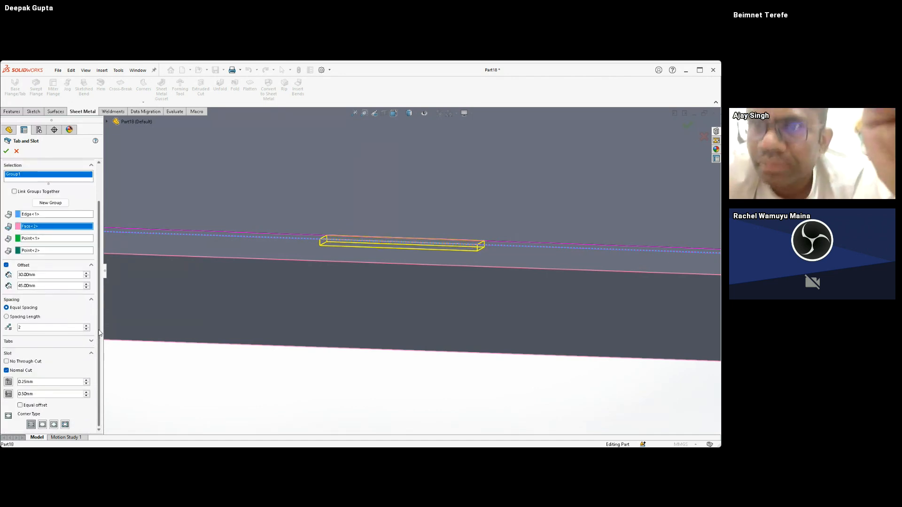
pyautogui.click(34, 343)
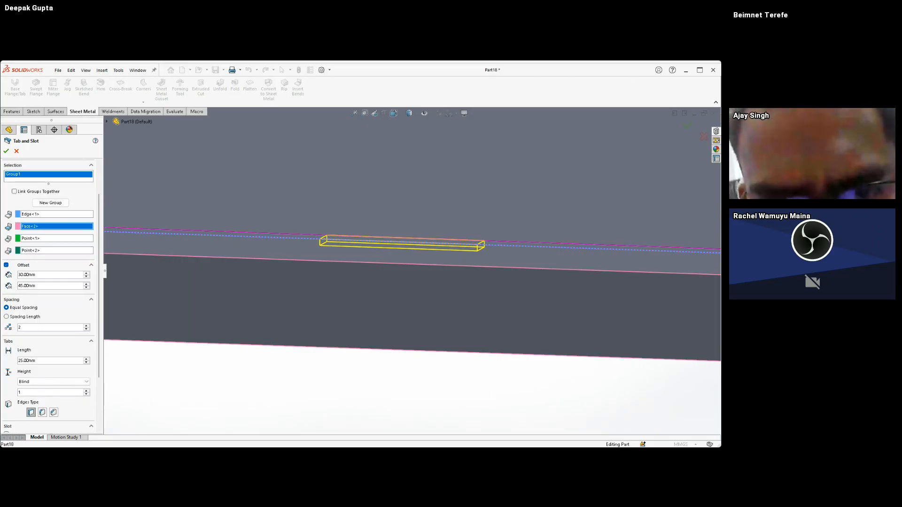
pyautogui.write('.5')
pyautogui.press('Return')
# Try the fillet edge type on the tabs and choose the chamfer type with a 1 mm distance
pyautogui.scroll(-5, 101, 353)
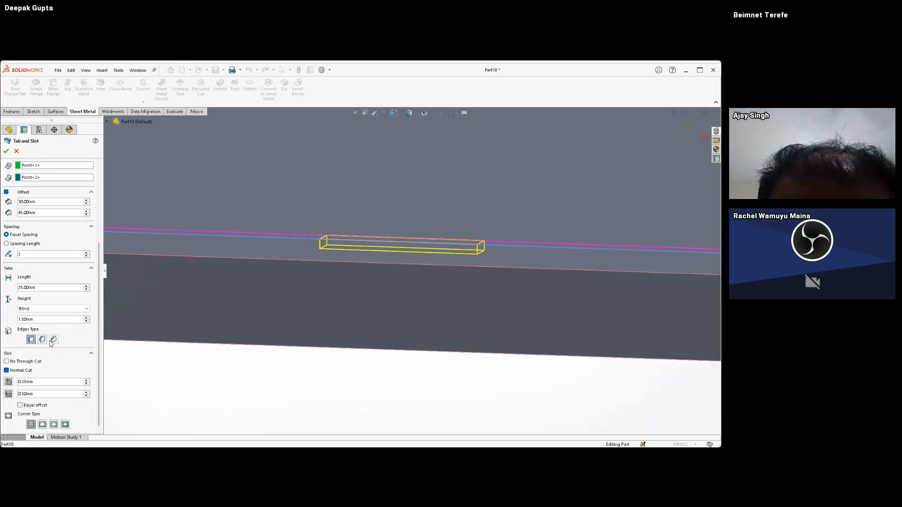
pyautogui.click(43, 340)
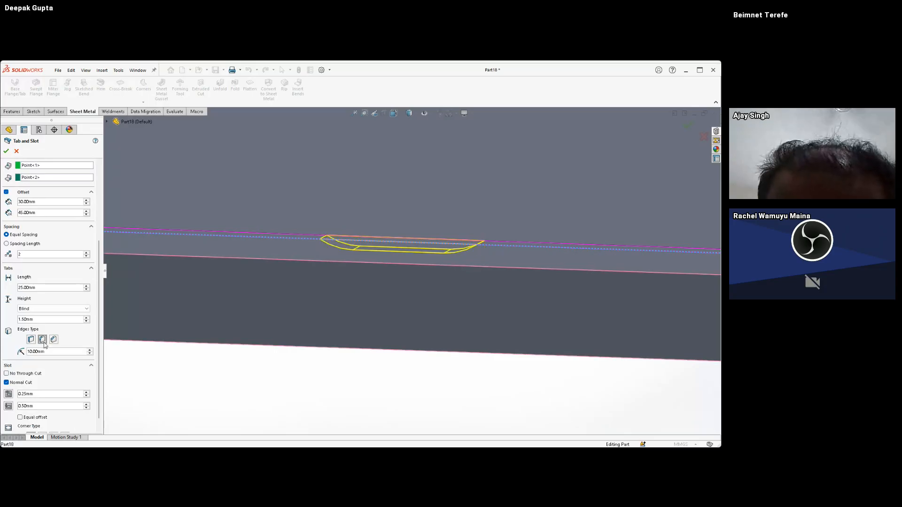
pyautogui.click(53, 340)
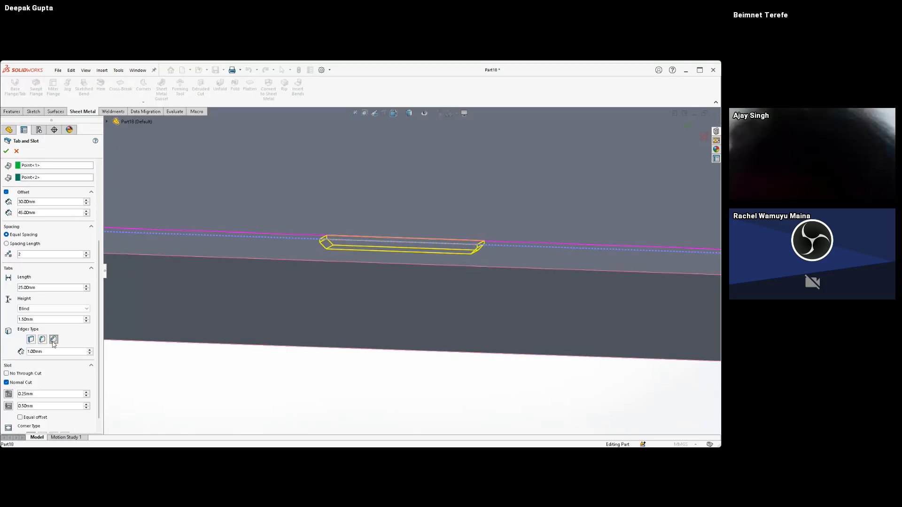
pyautogui.click(54, 352)
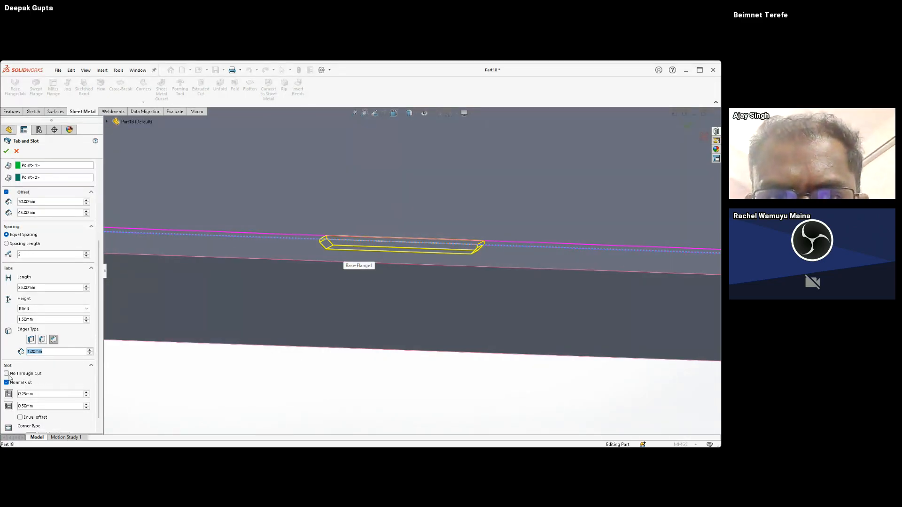
# Examine the tab preview from below and apply an equal offset of 0.25 mm to the slots
pyautogui.scroll(4, 375, 366)
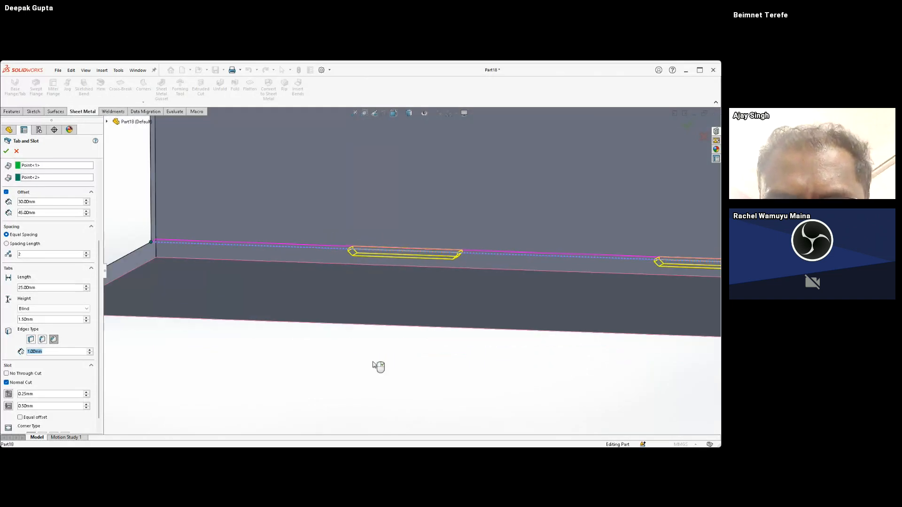
pyautogui.moveTo(425, 304); pyautogui.dragTo(417, 261, button='middle')
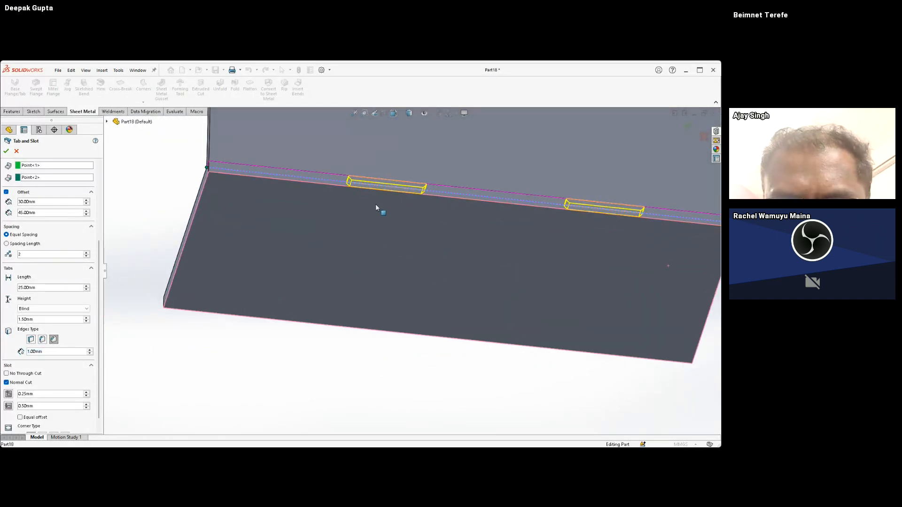
pyautogui.scroll(3, 352, 282)
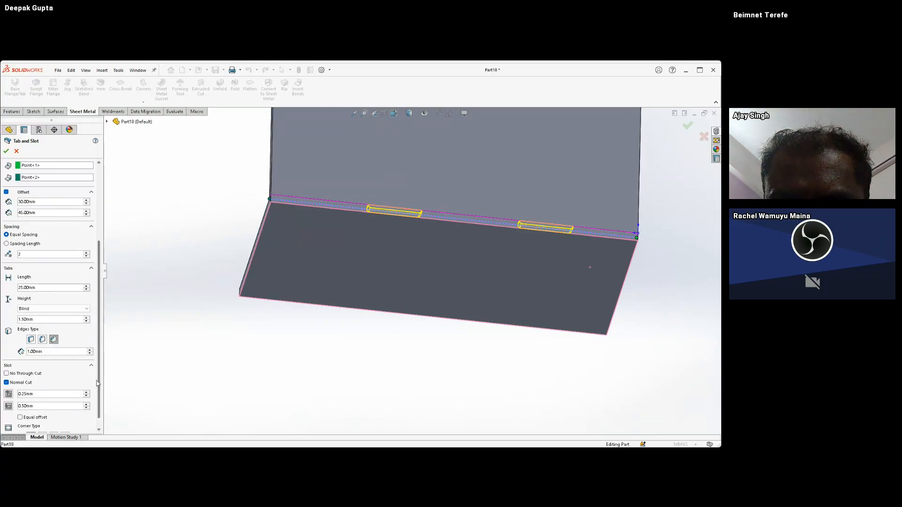
pyautogui.scroll(-1, 90, 397)
pyautogui.scroll(-5, 362, 240)
pyautogui.scroll(-1, 299, 252)
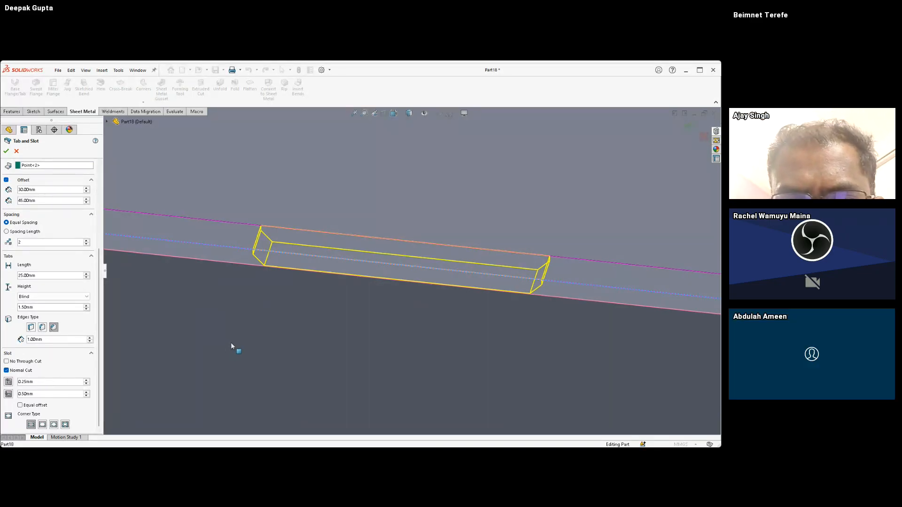
pyautogui.click(42, 406)
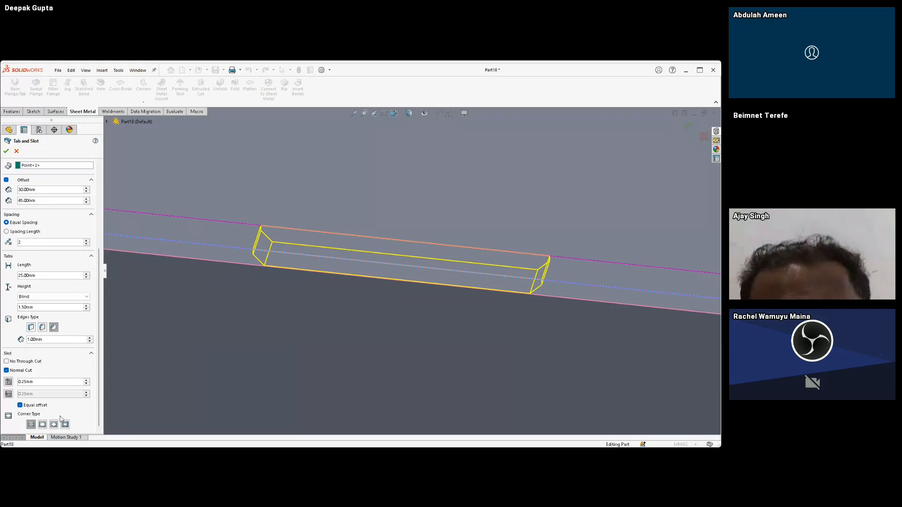
# Try other slot corner types, return to the first sharp-corner type and create the tabs and slots
pyautogui.click(43, 425)
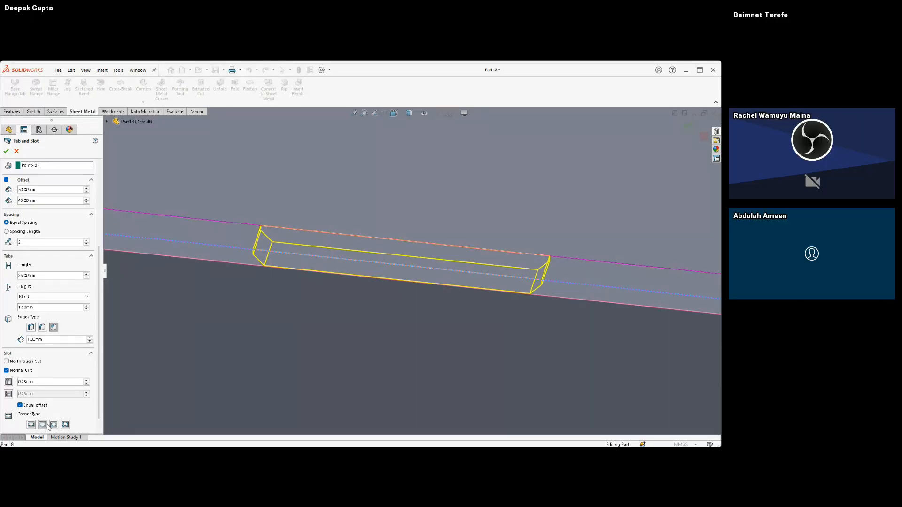
pyautogui.click(64, 425)
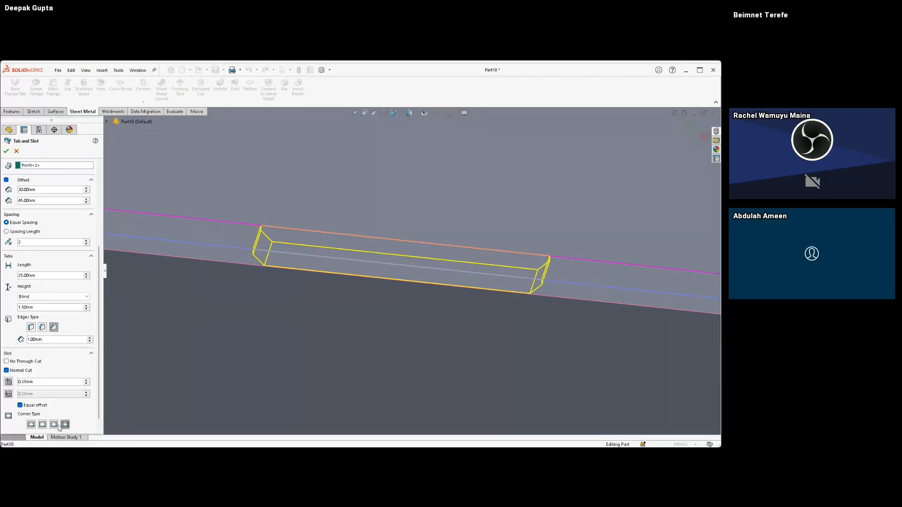
pyautogui.click(31, 425)
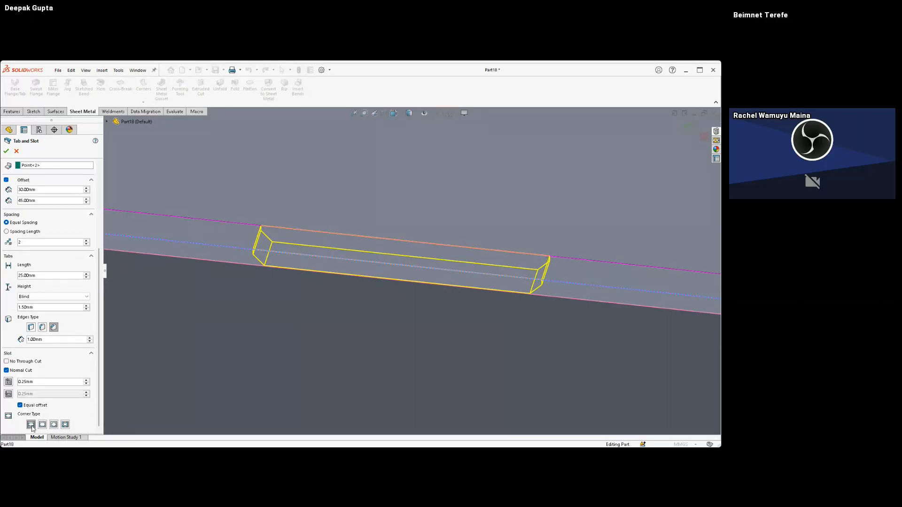
pyautogui.click(6, 152)
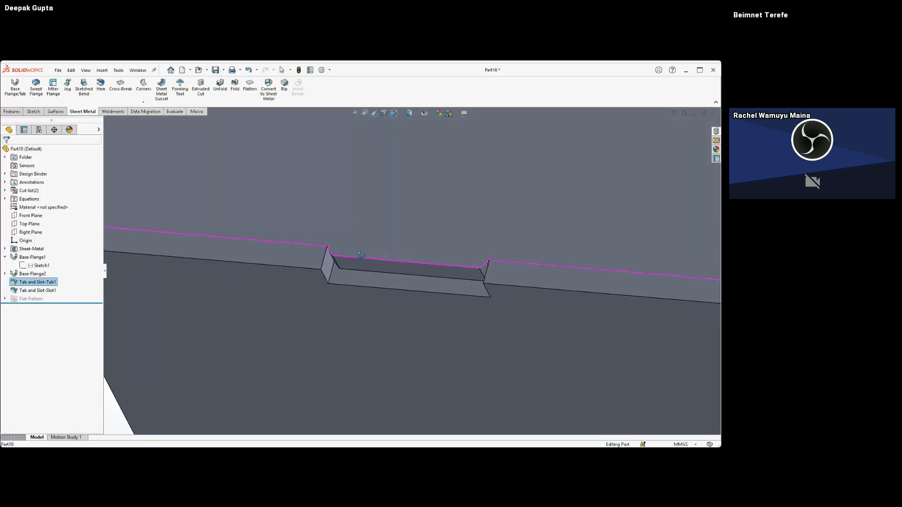
# Examine the finished tab and its slot up close on the plate's underside
pyautogui.moveTo(361, 256); pyautogui.dragTo(389, 262, button='middle')
pyautogui.scroll(2, 391, 262)
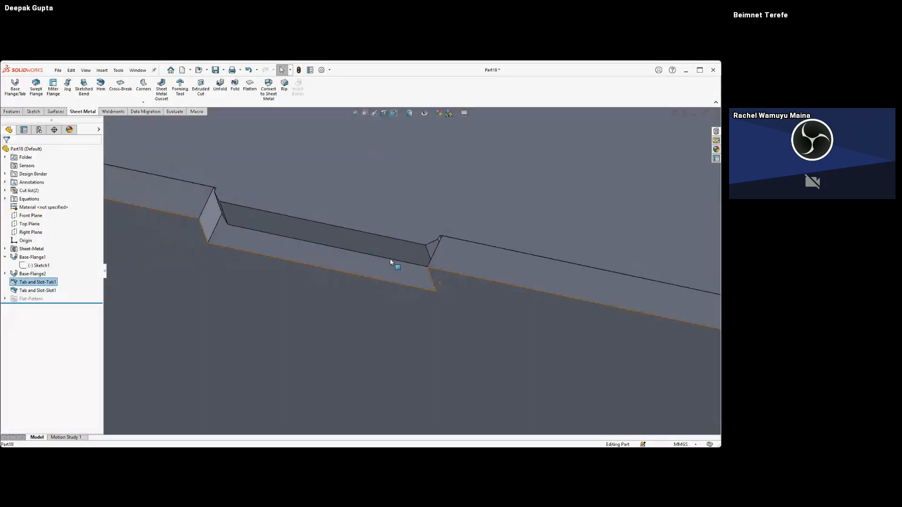
pyautogui.click(256, 244)
pyautogui.moveTo(255, 244); pyautogui.dragTo(262, 220, button='middle')
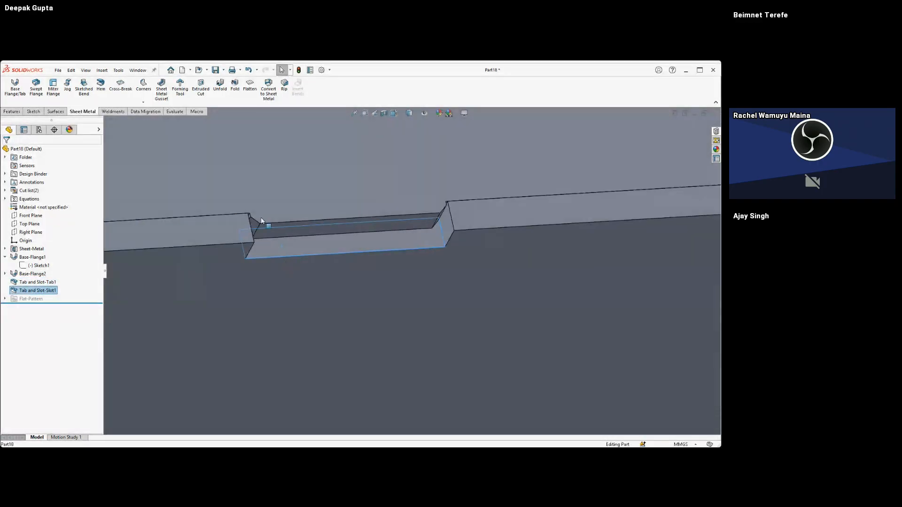
# Examine the tab and slot corner up close, then hide the slotted plate to inspect the chamfered tabs alone
pyautogui.scroll(-5, 261, 221)
pyautogui.press('Escape')
pyautogui.moveTo(357, 255); pyautogui.dragTo(343, 255, button='middle')
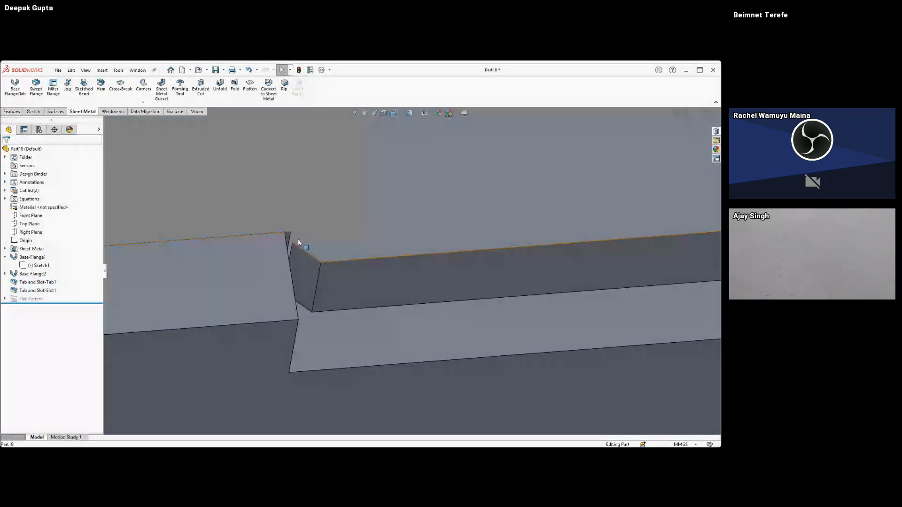
pyautogui.scroll(8, 428, 258)
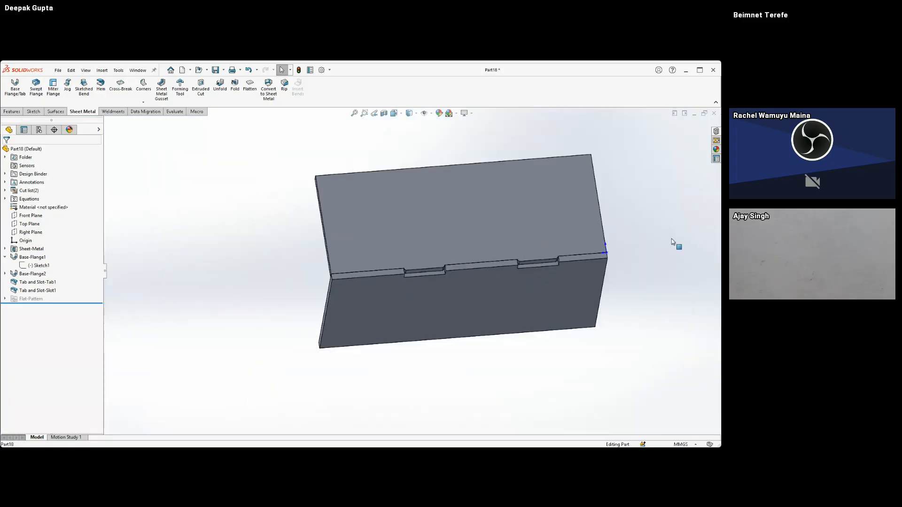
pyautogui.scroll(-8, 672, 240)
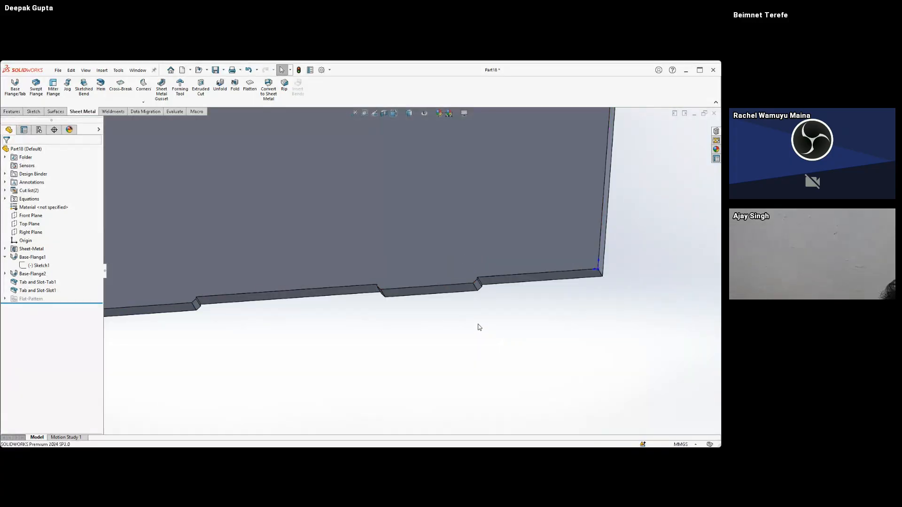
pyautogui.moveTo(463, 287); pyautogui.dragTo(497, 67, button='middle')
pyautogui.moveTo(449, 320); pyautogui.dragTo(418, 268, button='middle')
pyautogui.scroll(6, 385, 344)
pyautogui.scroll(-4, 331, 301)
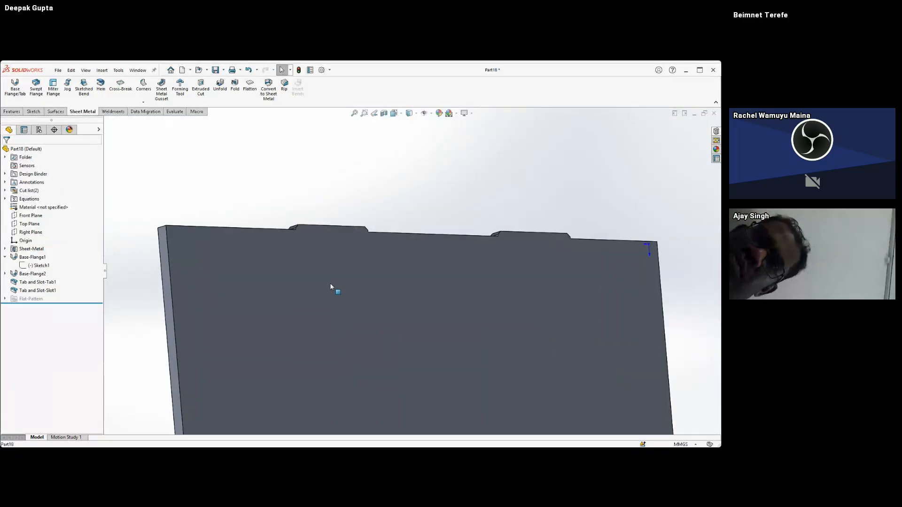
# Switch the visible bodies so only the slotted plate shows and examine the notches along its edge
pyautogui.moveTo(331, 287); pyautogui.dragTo(387, 380, button='middle')
pyautogui.press('Tab')
pyautogui.scroll(3, 397, 325)
pyautogui.scroll(-6, 234, 282)
pyautogui.moveTo(226, 299)
pyautogui.mouseDown(button='middle')
pyautogui.moveTo(205, 306)
pyautogui.moveTo(191, 329)
pyautogui.moveTo(225, 303)
pyautogui.mouseUp(button='middle')
pyautogui.scroll(5, 225, 302)
pyautogui.moveTo(244, 272); pyautogui.dragTo(243, 292, button='middle')
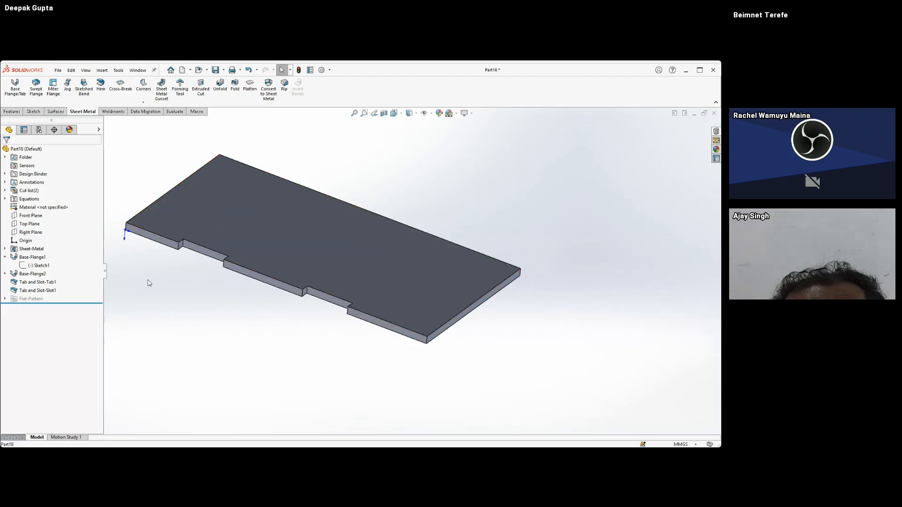
# Open the second base flange's sketch in the normal view and delete the existing relation on its line
pyautogui.click(5, 273)
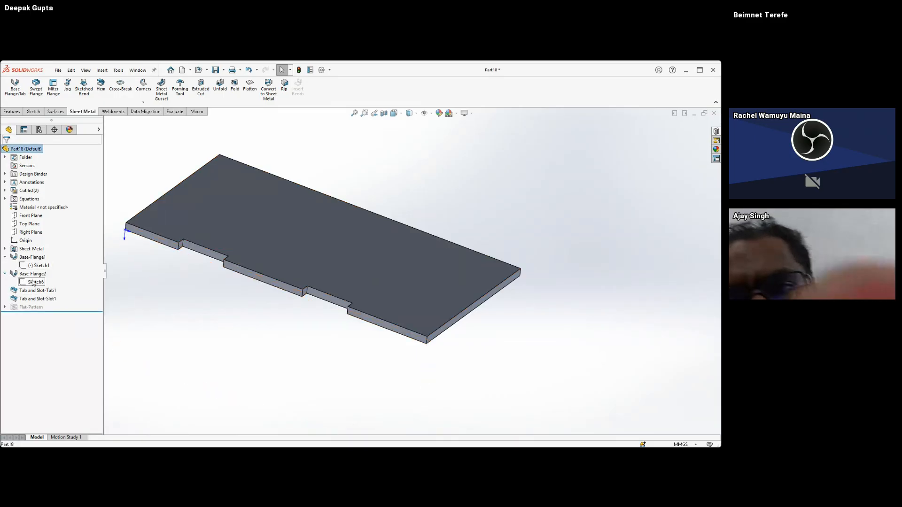
pyautogui.click(33, 282)
pyautogui.click(37, 261)
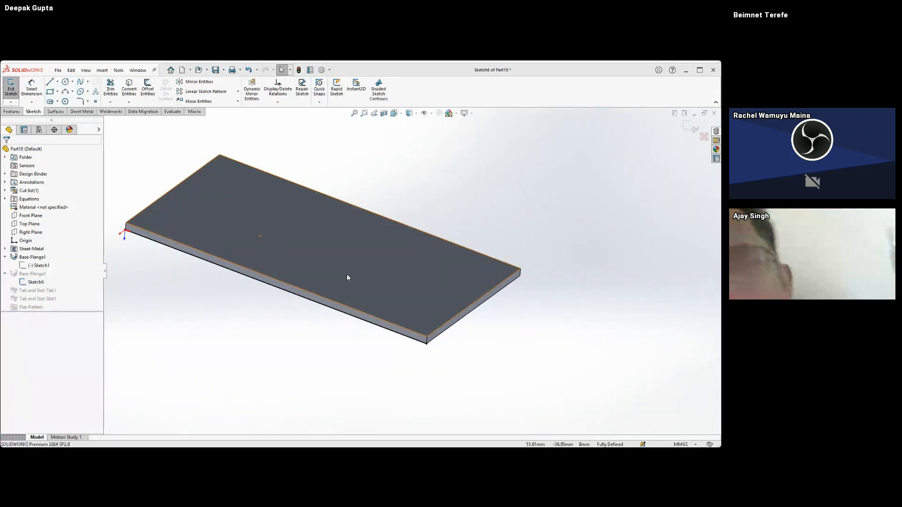
pyautogui.hotkey('ctrl', '8')
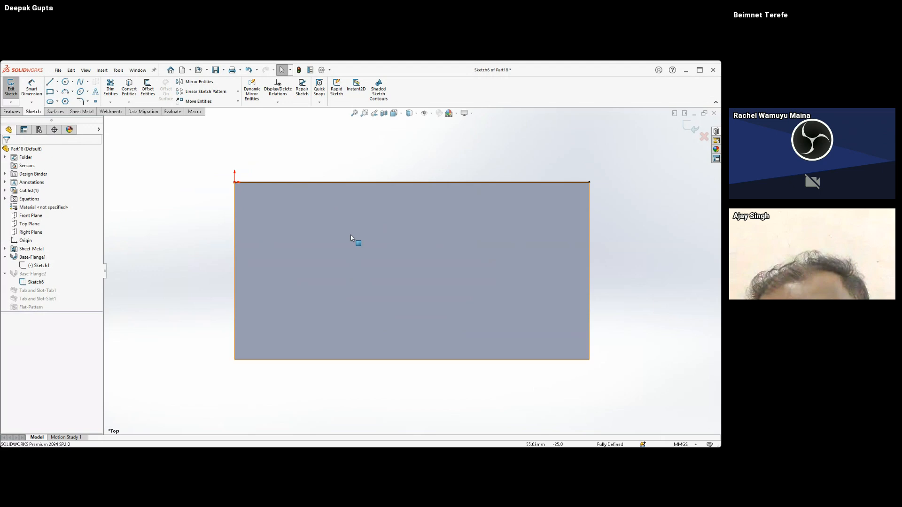
pyautogui.click(334, 184)
pyautogui.click(74, 175)
pyautogui.press('Delete')
pyautogui.press('Escape')
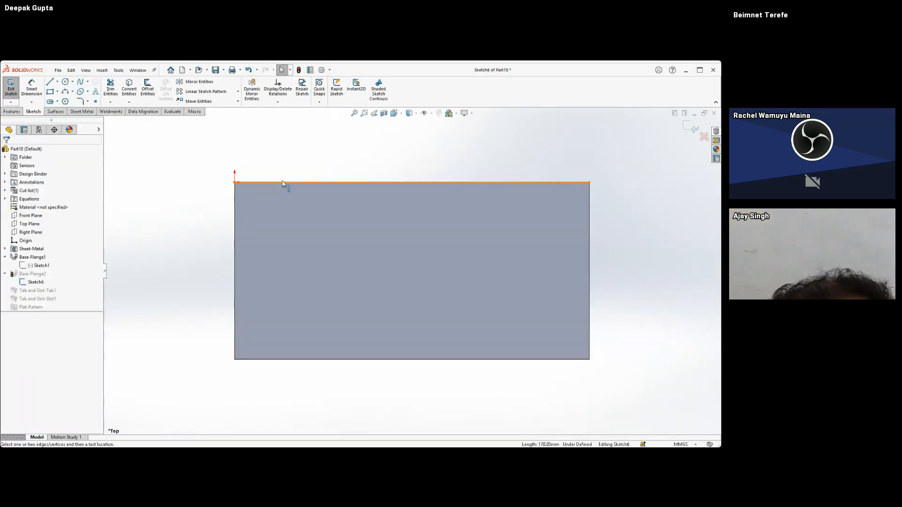
# Place the line across the middle of the plate with its ends on the short edges' midpoints and finish the sketch
pyautogui.moveTo(283, 181)
pyautogui.mouseDown()
pyautogui.moveTo(278, 239)
pyautogui.moveTo(238, 260)
pyautogui.moveTo(244, 272)
pyautogui.mouseUp()
pyautogui.click(236, 239)
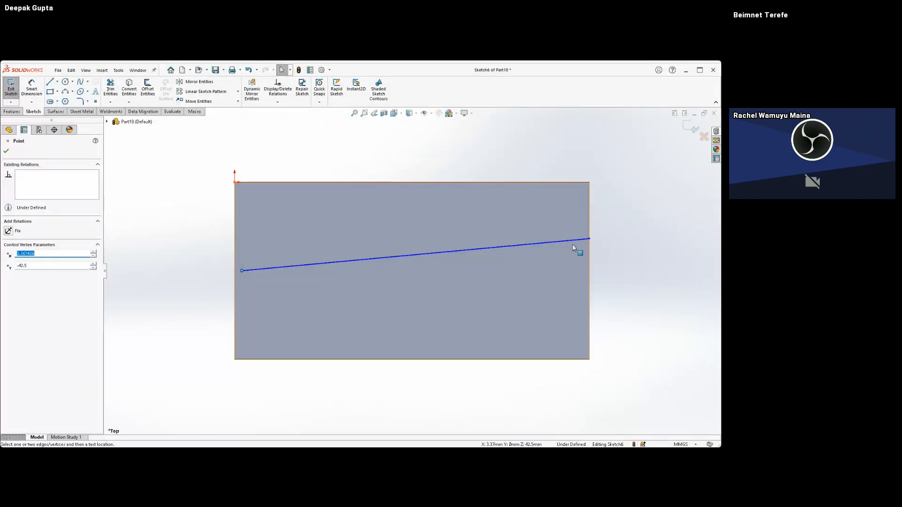
pyautogui.moveTo(590, 239); pyautogui.dragTo(590, 271)
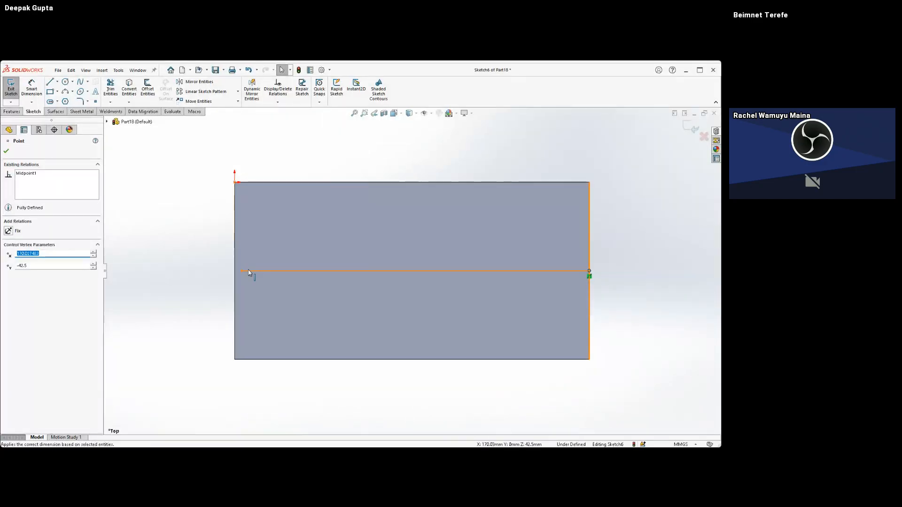
pyautogui.moveTo(242, 274); pyautogui.dragTo(234, 271)
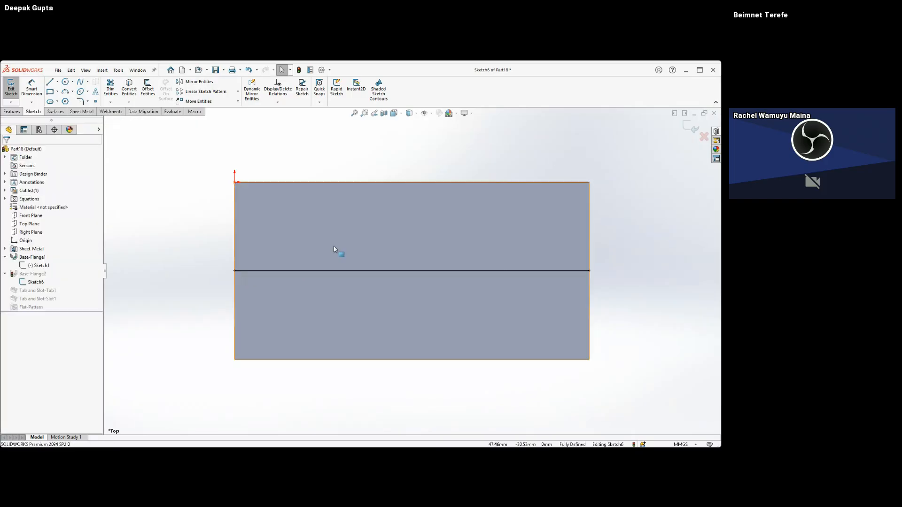
pyautogui.click(694, 128)
pyautogui.hotkey('ctrl', '7')
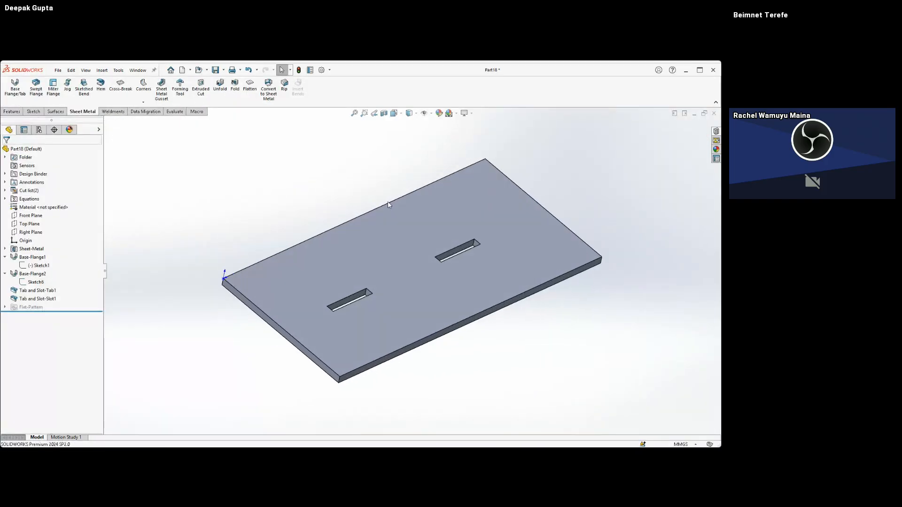
pyautogui.moveTo(410, 267); pyautogui.dragTo(376, 267, button='middle')
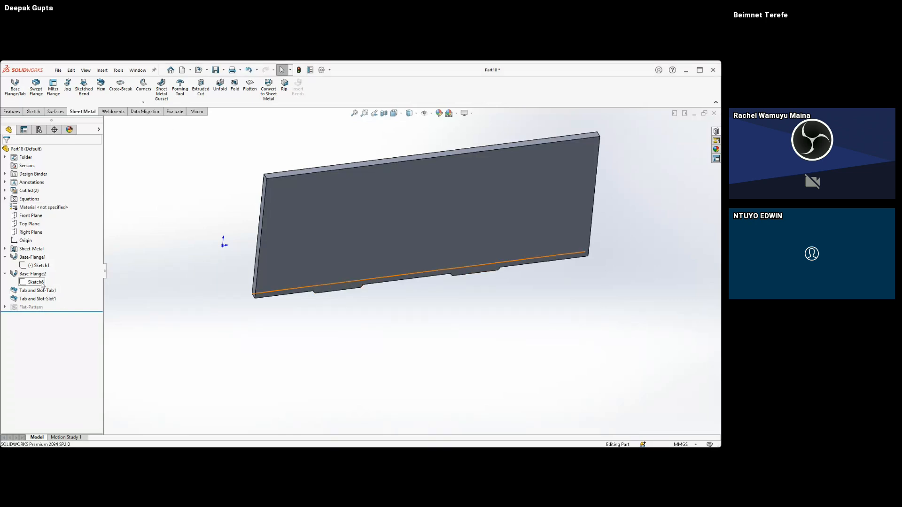
# Replace the line in the first base flange's sketch with a horizontal line about 99 mm long from the origin, followed by a tangent arc
pyautogui.click(41, 267)
pyautogui.click(48, 247)
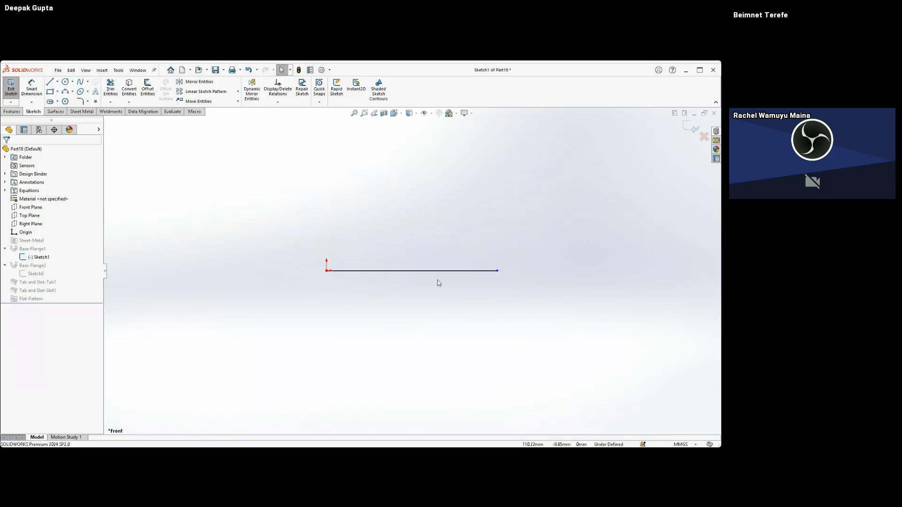
pyautogui.click(436, 272)
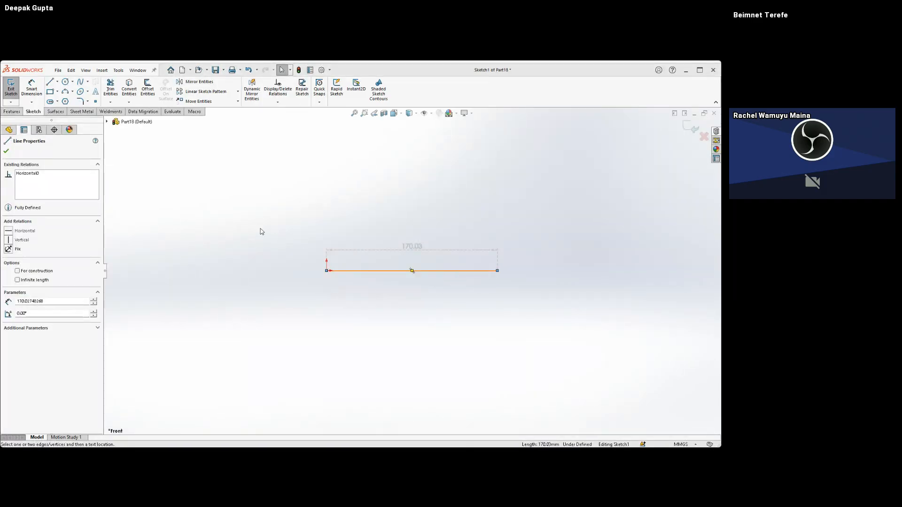
pyautogui.press('Delete')
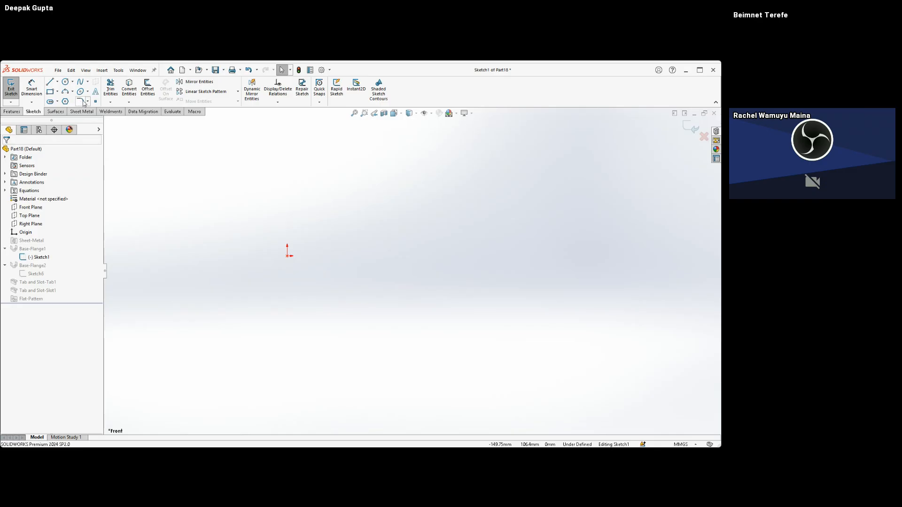
pyautogui.click(49, 82)
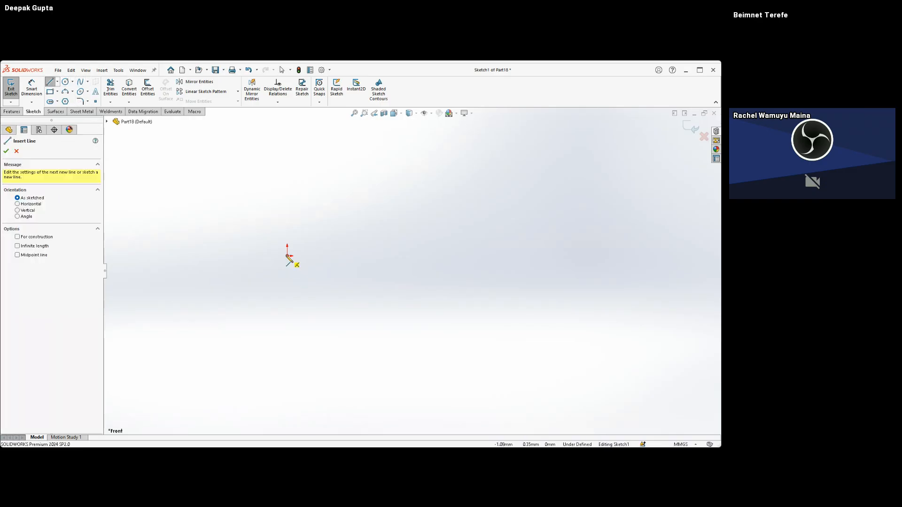
pyautogui.click(288, 256)
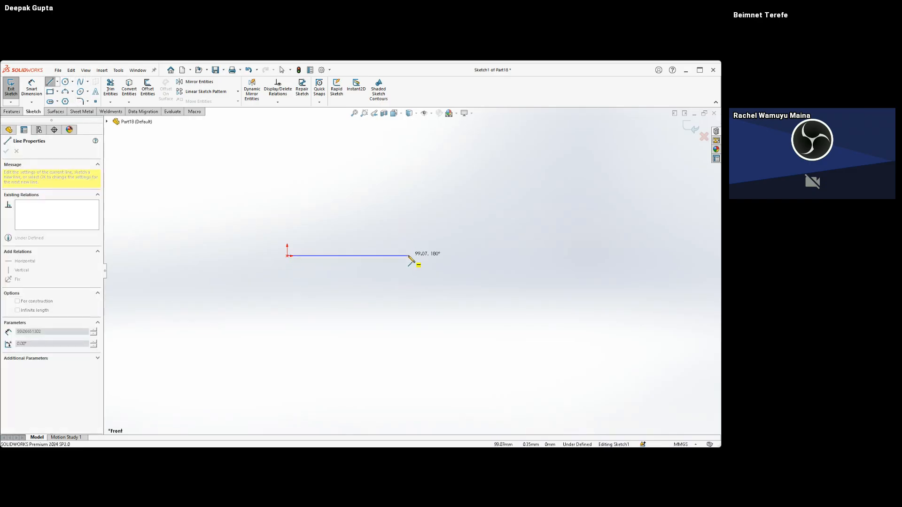
pyautogui.click(408, 257)
pyautogui.click(501, 290)
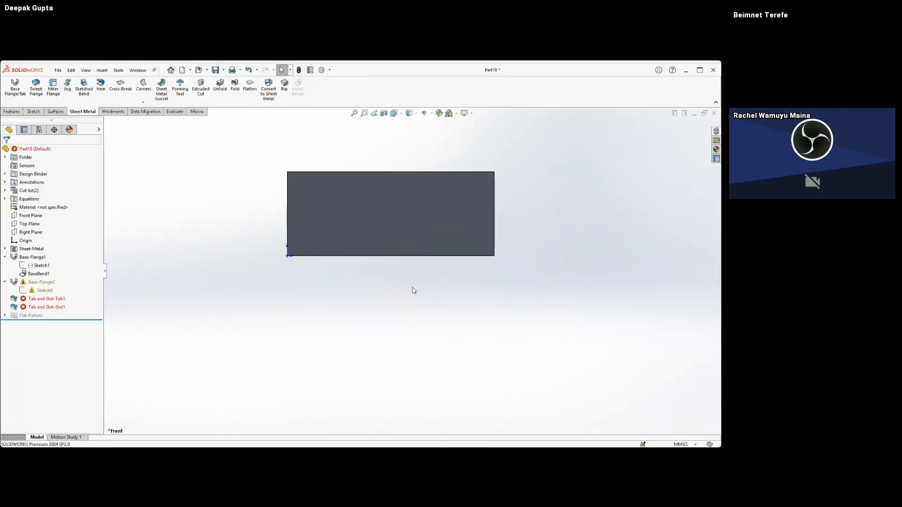
# Suppress the second base flange and both tab-and-slot features
pyautogui.moveTo(413, 292)
pyautogui.mouseDown(button='middle')
pyautogui.moveTo(326, 317)
pyautogui.moveTo(263, 310)
pyautogui.mouseUp(button='middle')
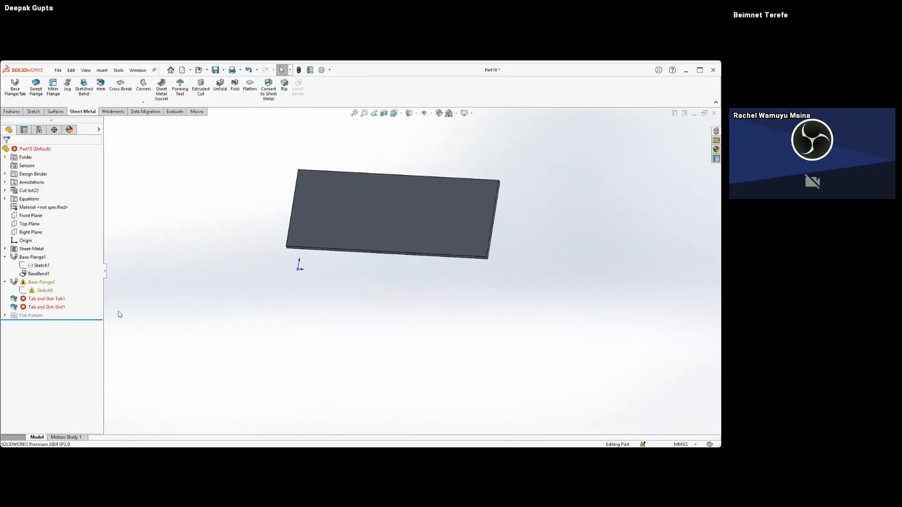
pyautogui.click(41, 282)
pyautogui.keyDown('shift'); pyautogui.click(47, 307); pyautogui.keyUp('shift')
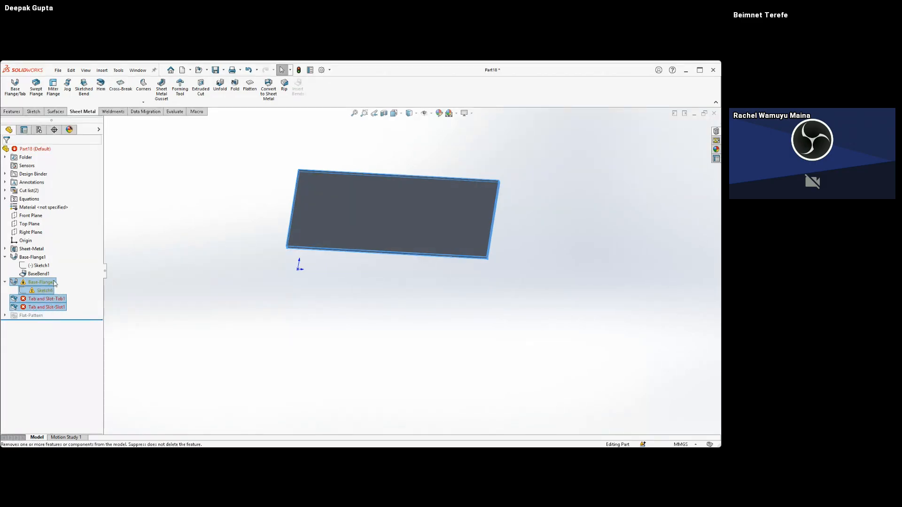
# Show the first base flange's sketch and its curved sheet body
pyautogui.click(43, 266)
pyautogui.click(46, 254)
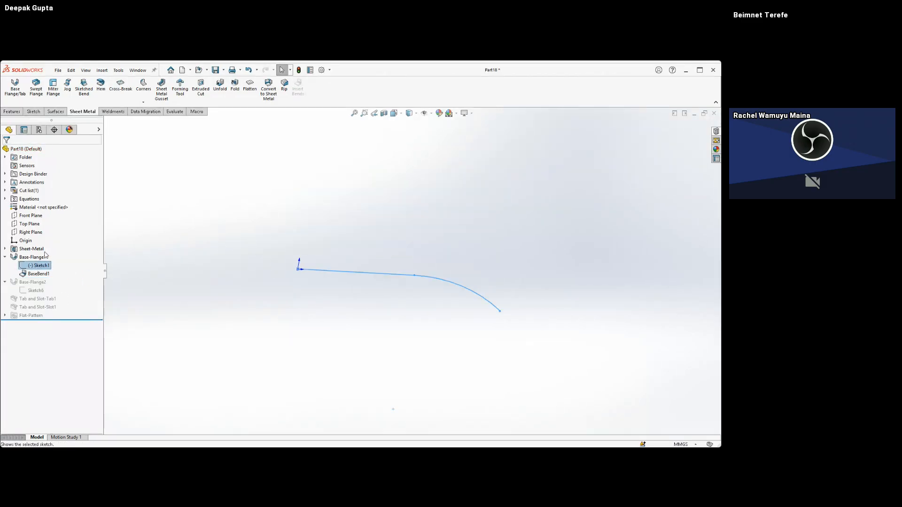
pyautogui.click(44, 257)
pyautogui.click(47, 245)
pyautogui.moveTo(342, 288)
pyautogui.mouseDown(button='middle')
pyautogui.moveTo(353, 337)
pyautogui.moveTo(341, 294)
pyautogui.moveTo(356, 155)
pyautogui.moveTo(332, 252)
pyautogui.moveTo(428, 232)
pyautogui.moveTo(415, 356)
pyautogui.moveTo(452, 362)
pyautogui.moveTo(420, 359)
pyautogui.moveTo(390, 320)
pyautogui.mouseUp(button='middle')
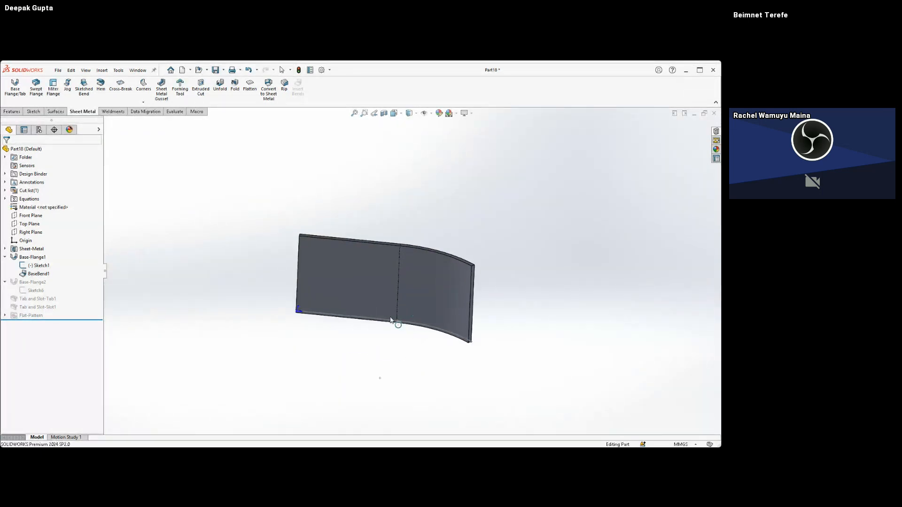
# Reassign the second base flange's sketch plane to the thin lower edge face along the first flange's straight section
pyautogui.click(35, 291)
pyautogui.moveTo(345, 371)
pyautogui.mouseDown(button='middle')
pyautogui.moveTo(350, 392)
pyautogui.moveTo(310, 175)
pyautogui.moveTo(304, 205)
pyautogui.mouseUp(button='middle')
pyautogui.scroll(-1, 305, 282)
pyautogui.click(164, 297)
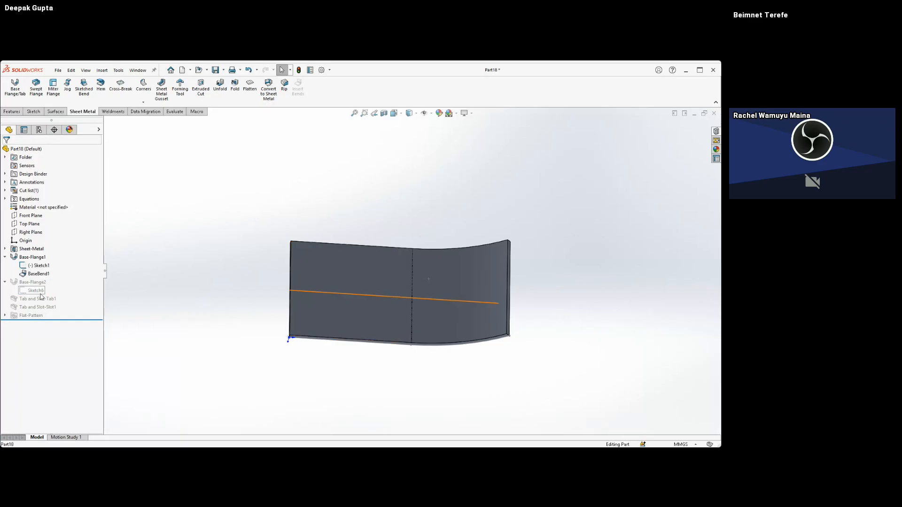
pyautogui.click(41, 294)
pyautogui.click(56, 272)
pyautogui.moveTo(272, 249); pyautogui.dragTo(260, 296, button='middle')
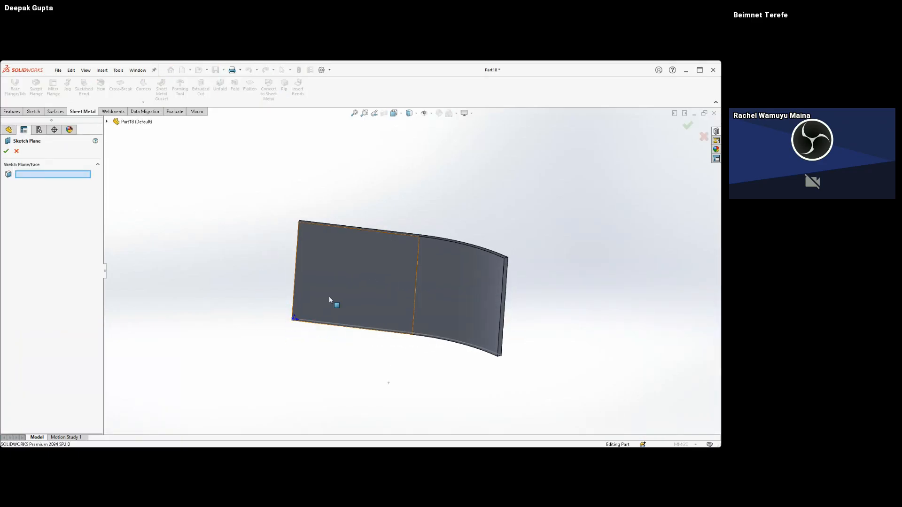
pyautogui.scroll(-7, 423, 237)
pyautogui.scroll(4, 386, 275)
pyautogui.moveTo(386, 275); pyautogui.dragTo(398, 376, button='middle')
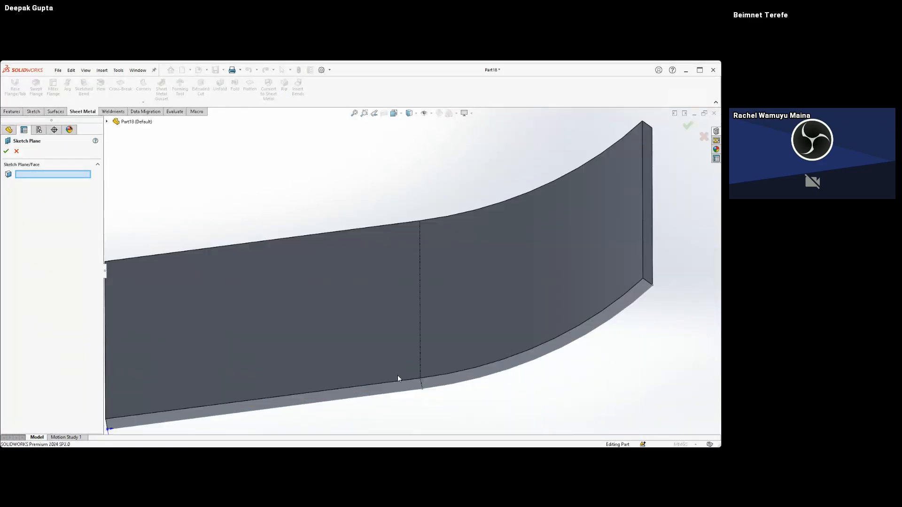
pyautogui.click(396, 388)
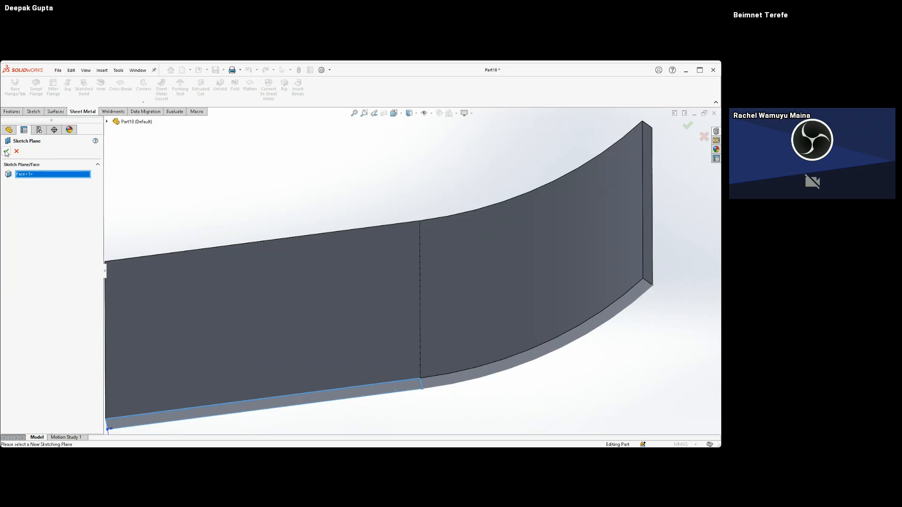
pyautogui.press('f')
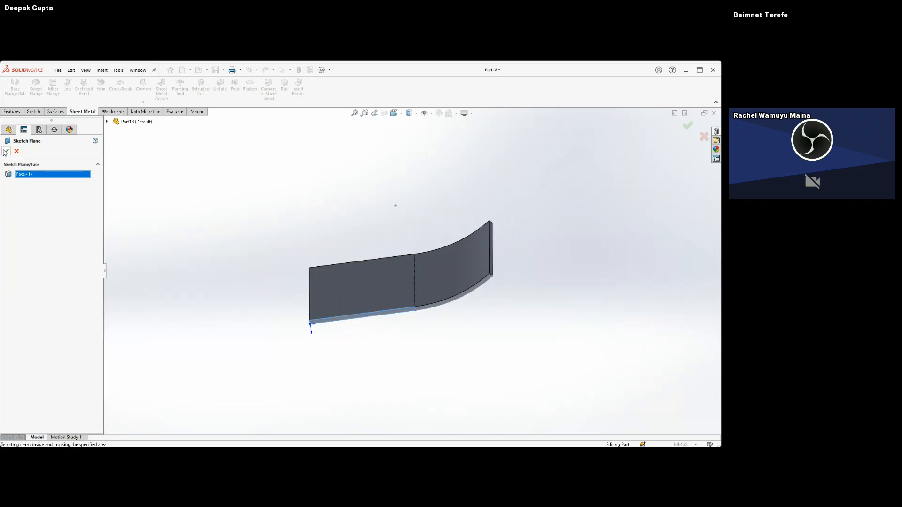
pyautogui.click(6, 152)
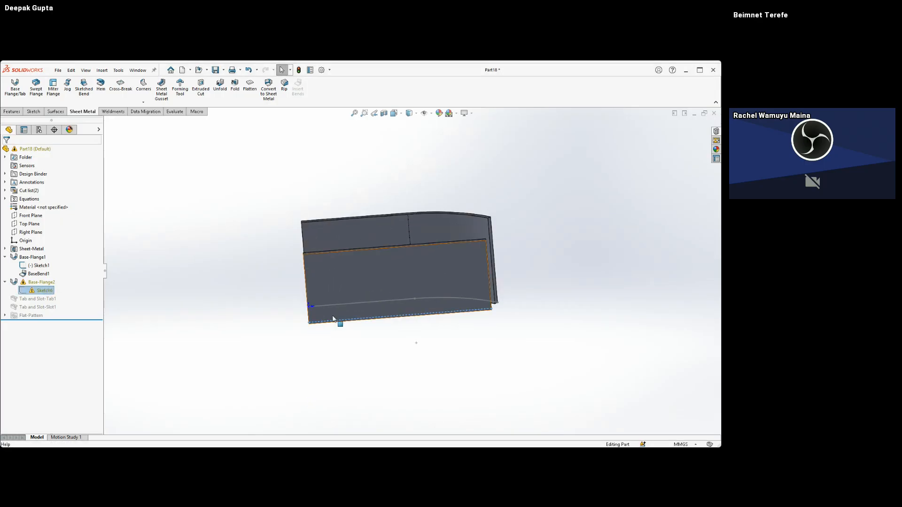
# Reassign the second base flange's sketch plane to the large flat face of the first flange
pyautogui.moveTo(332, 320)
pyautogui.mouseDown(button='middle')
pyautogui.moveTo(385, 321)
pyautogui.moveTo(360, 320)
pyautogui.mouseUp(button='middle')
pyautogui.click(51, 292)
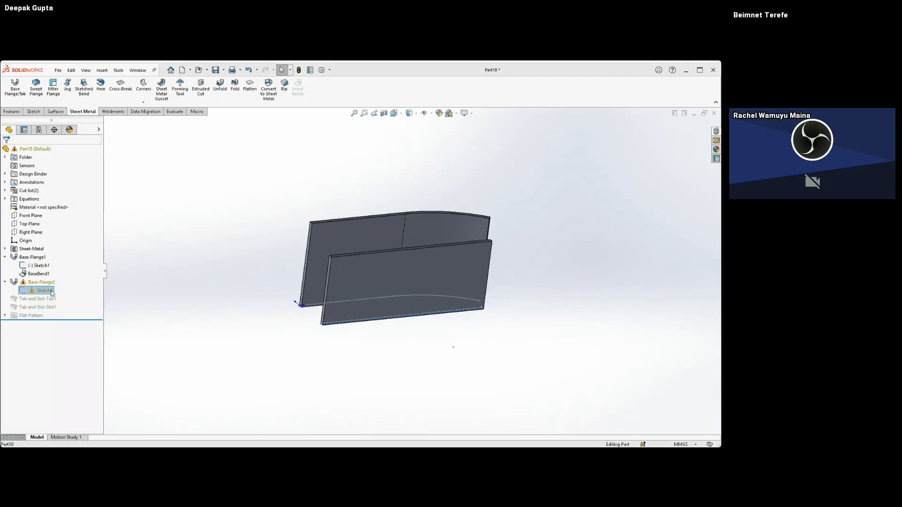
pyautogui.click(334, 247)
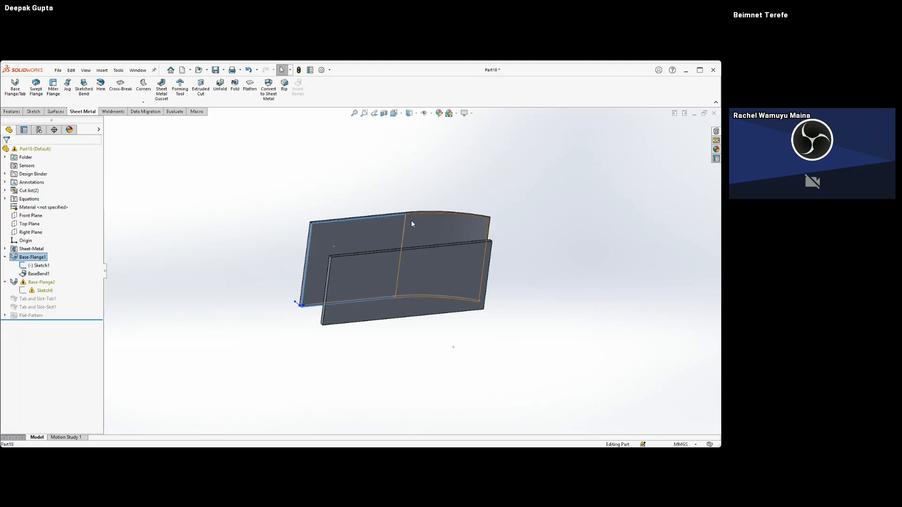
pyautogui.hotkey('ctrl', '8')
pyautogui.click(360, 282)
pyautogui.scroll(2, 334, 363)
pyautogui.click(205, 316)
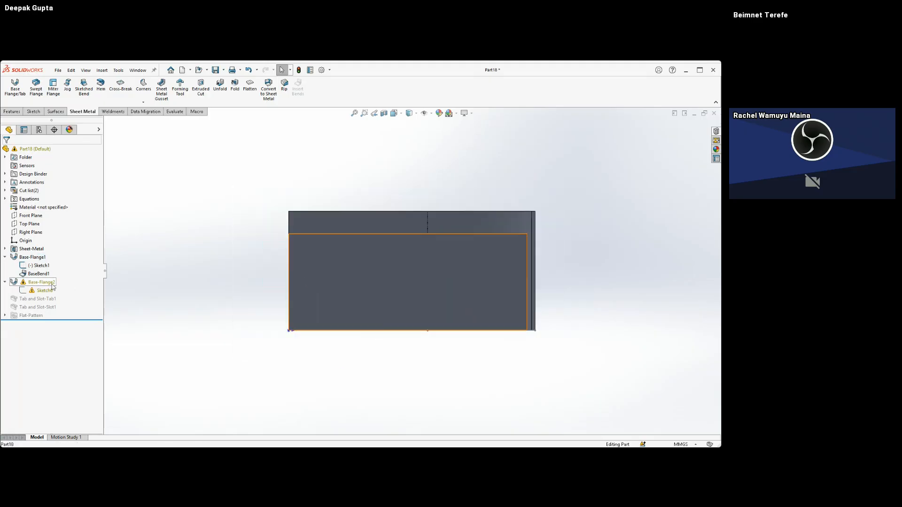
pyautogui.click(45, 291)
pyautogui.click(58, 276)
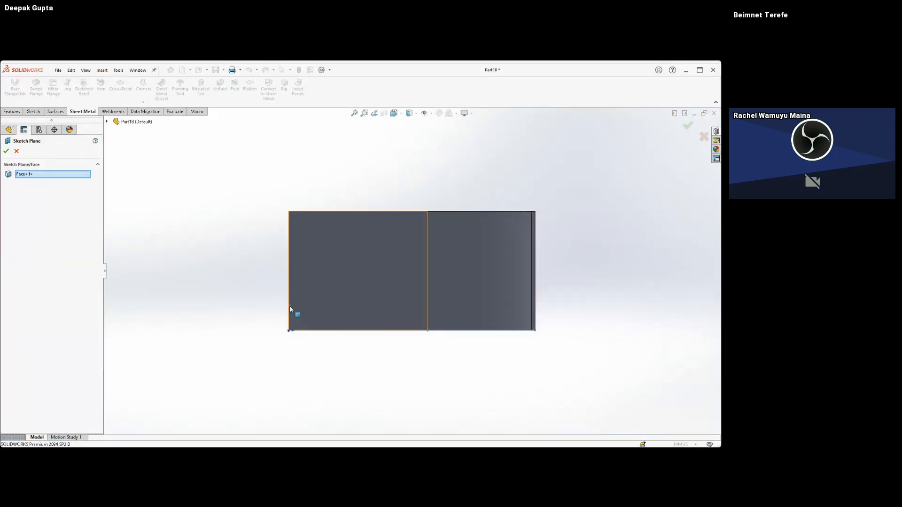
pyautogui.click(320, 255)
pyautogui.press('Return')
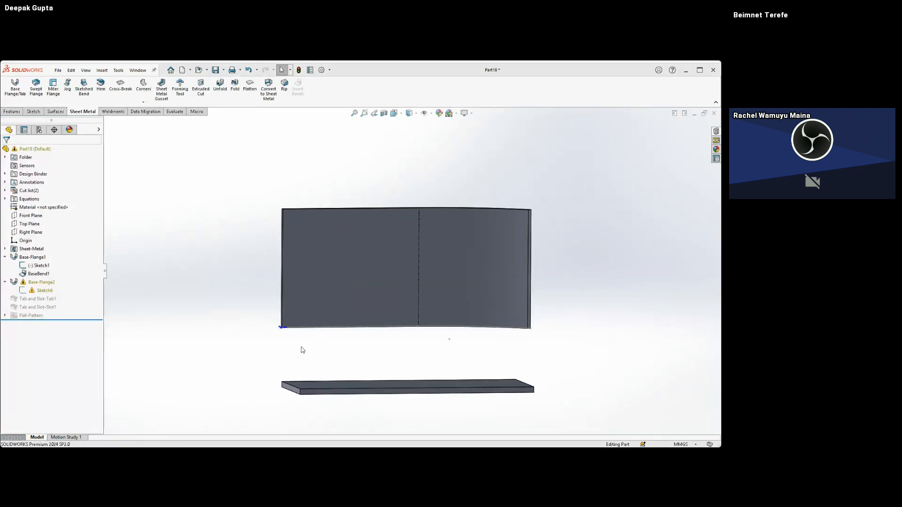
# Open the second base flange's sketch for editing and delete all of its sketch relations
pyautogui.hotkey('ctrl', '1')
pyautogui.click(42, 294)
pyautogui.click(51, 273)
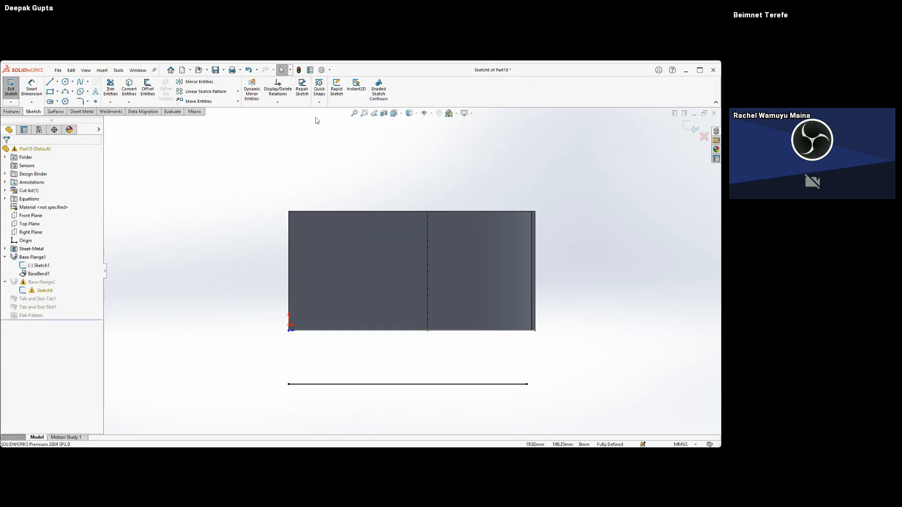
pyautogui.click(278, 89)
pyautogui.click(68, 285)
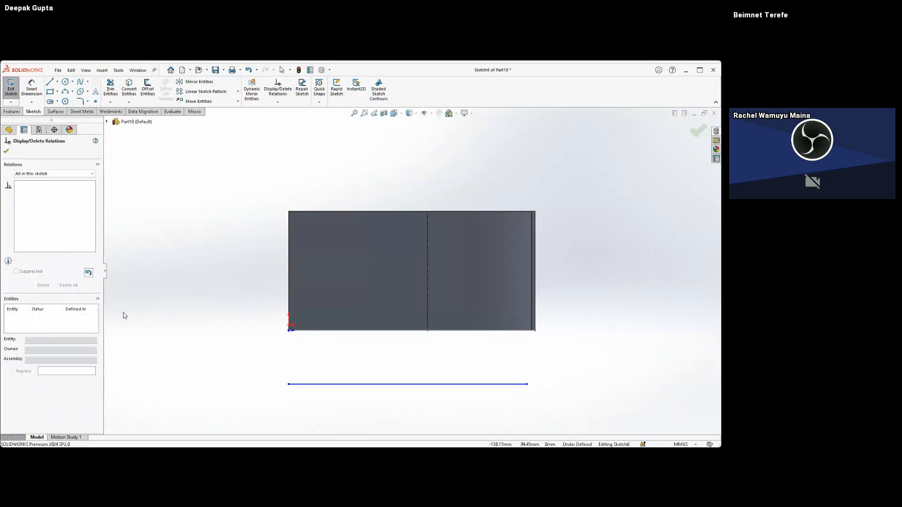
pyautogui.press('Escape')
# Move the sketch line's endpoints up to the two ends of the first flange's lower edge and finish the sketch
pyautogui.moveTo(289, 384)
pyautogui.mouseDown()
pyautogui.moveTo(220, 343)
pyautogui.moveTo(218, 314)
pyautogui.moveTo(281, 339)
pyautogui.moveTo(293, 331)
pyautogui.mouseUp()
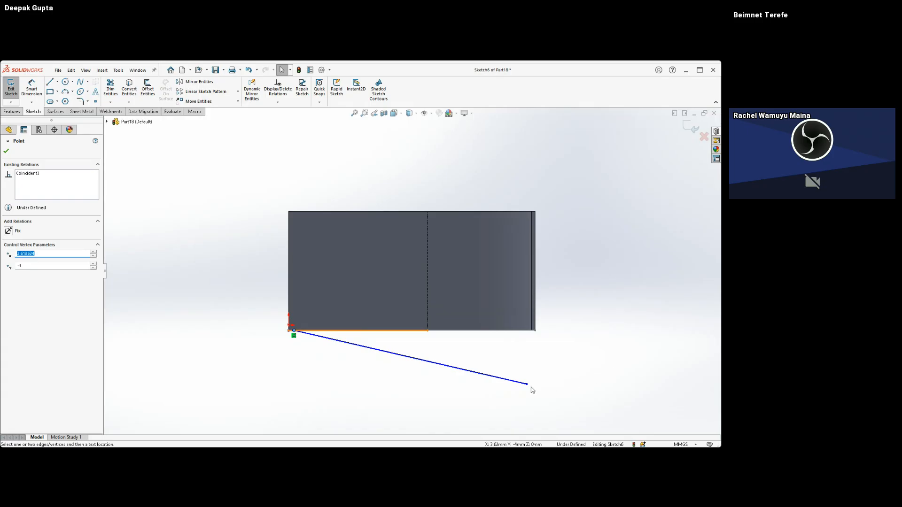
pyautogui.moveTo(528, 385); pyautogui.dragTo(539, 338)
pyautogui.click(567, 329)
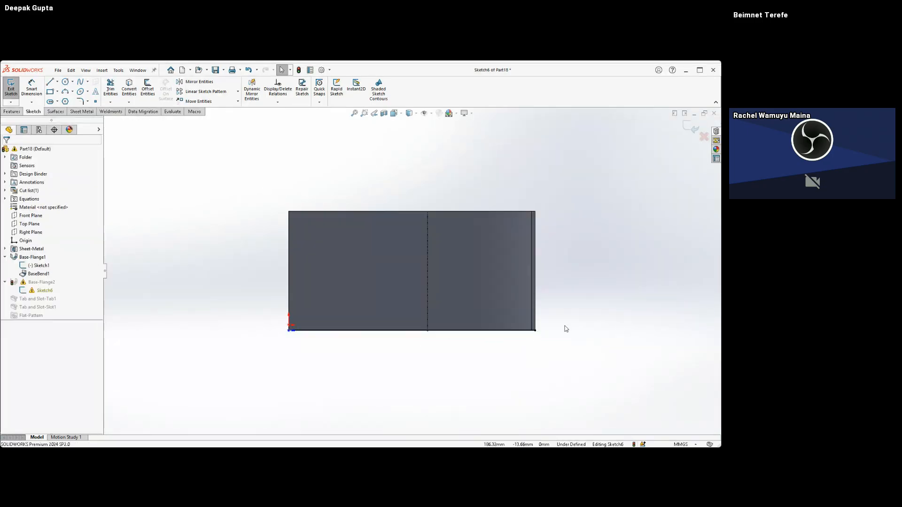
pyautogui.click(690, 127)
# Edit the second base flange to extend blind in a second direction so the plate spans both sides of the curved flange
pyautogui.moveTo(472, 317)
pyautogui.mouseDown(button='middle')
pyautogui.moveTo(441, 347)
pyautogui.moveTo(459, 345)
pyautogui.moveTo(552, 391)
pyautogui.moveTo(425, 320)
pyautogui.moveTo(442, 262)
pyautogui.mouseUp(button='middle')
pyautogui.click(33, 282)
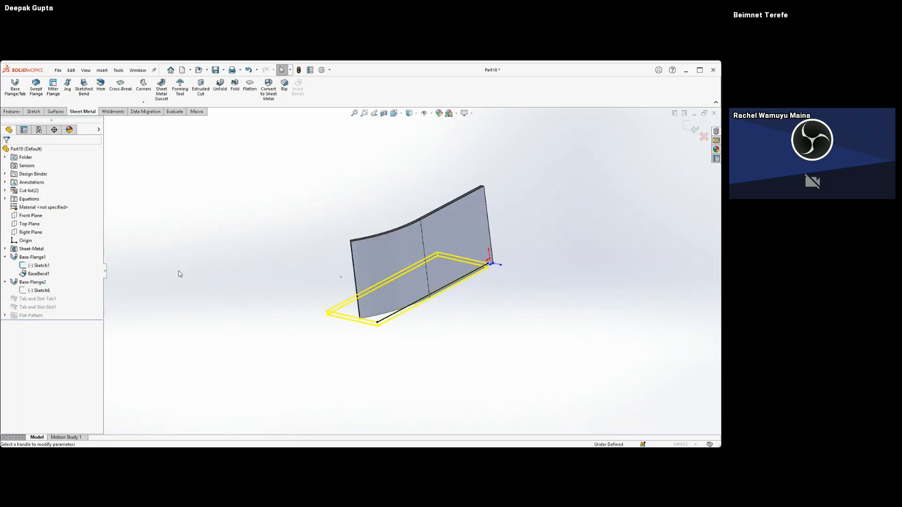
pyautogui.moveTo(307, 307); pyautogui.dragTo(352, 316, button='middle')
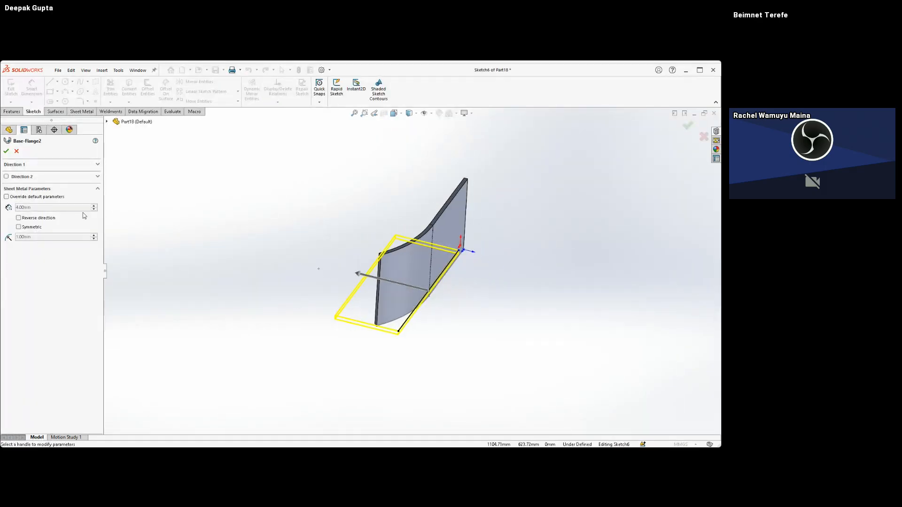
pyautogui.click(6, 176)
pyautogui.click(434, 294)
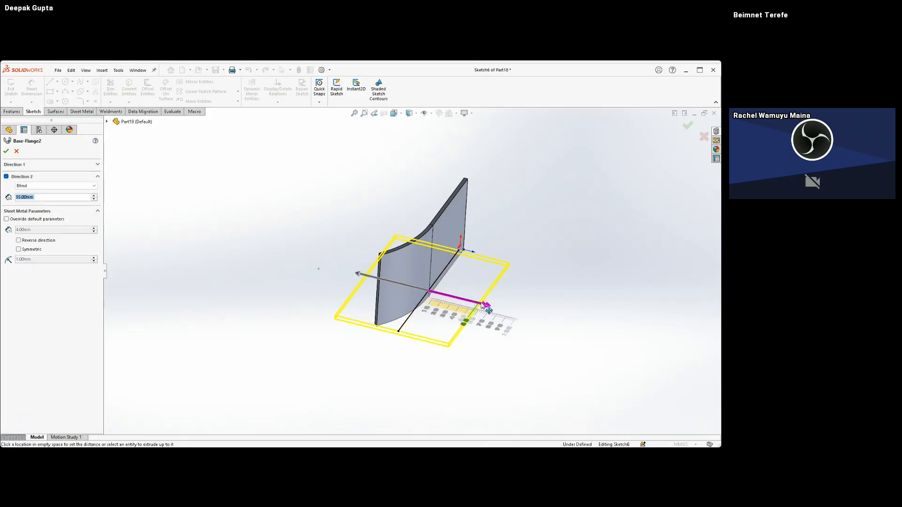
pyautogui.click(481, 305)
pyautogui.rightClick(483, 305)
pyautogui.moveTo(484, 308); pyautogui.dragTo(462, 281, button='middle')
pyautogui.scroll(-2, 470, 274)
pyautogui.click(88, 341)
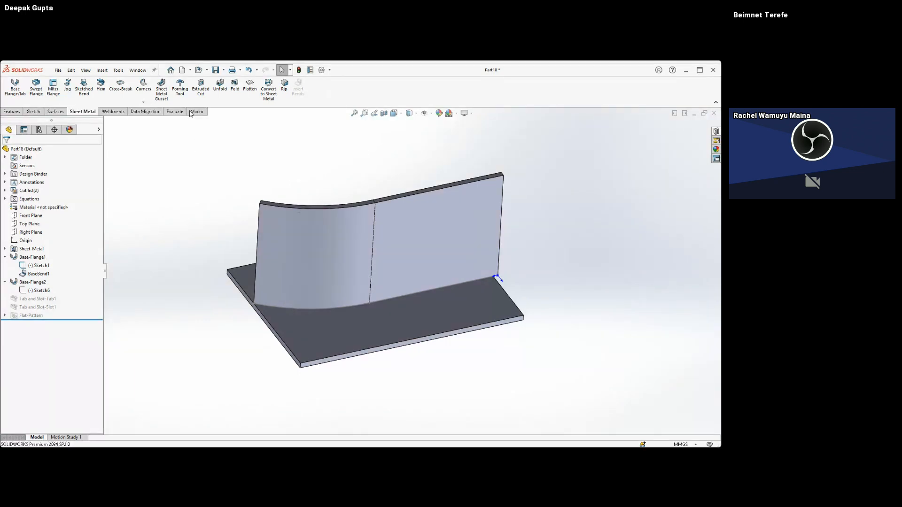
pyautogui.click(36, 299)
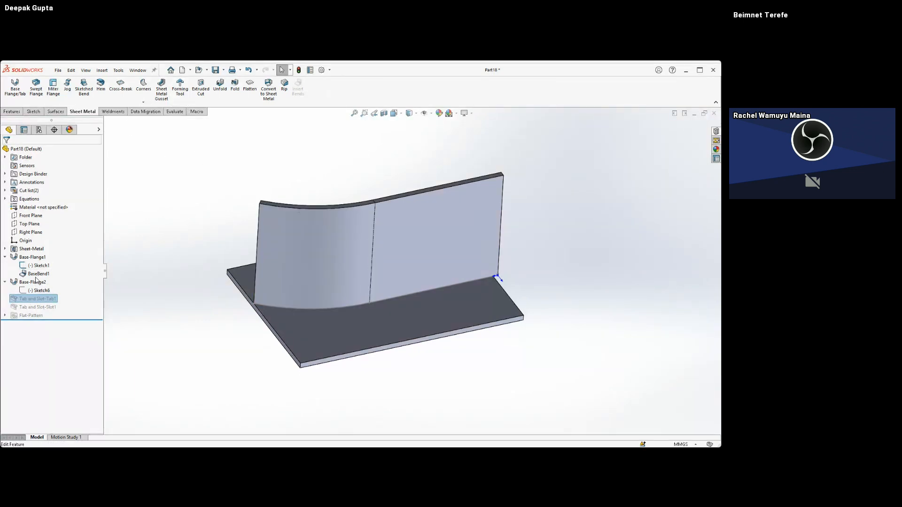
pyautogui.click(35, 281)
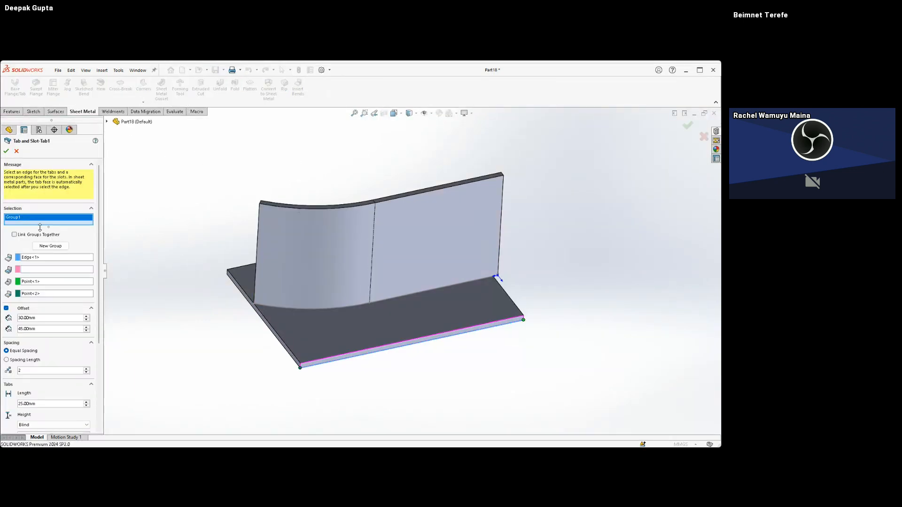
pyautogui.click(66, 258)
pyautogui.press('Delete')
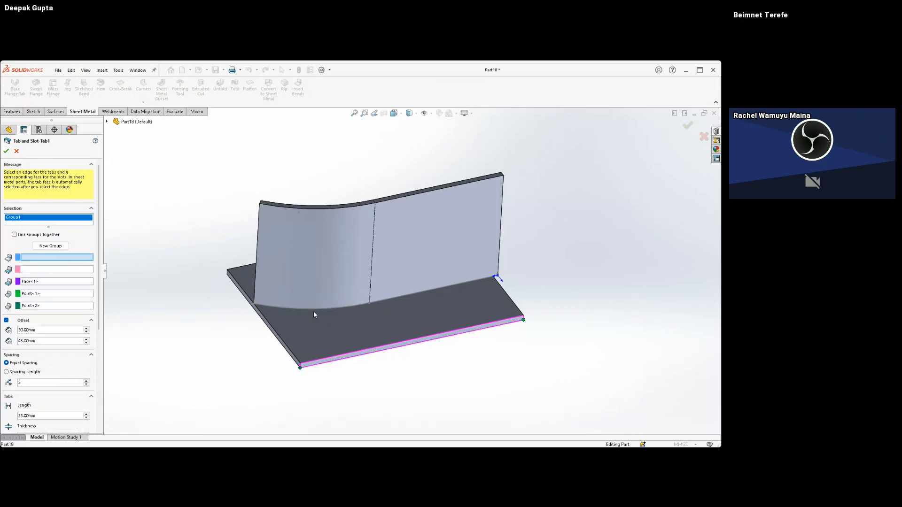
pyautogui.moveTo(312, 313); pyautogui.dragTo(250, 325, button='middle')
pyautogui.press('Escape')
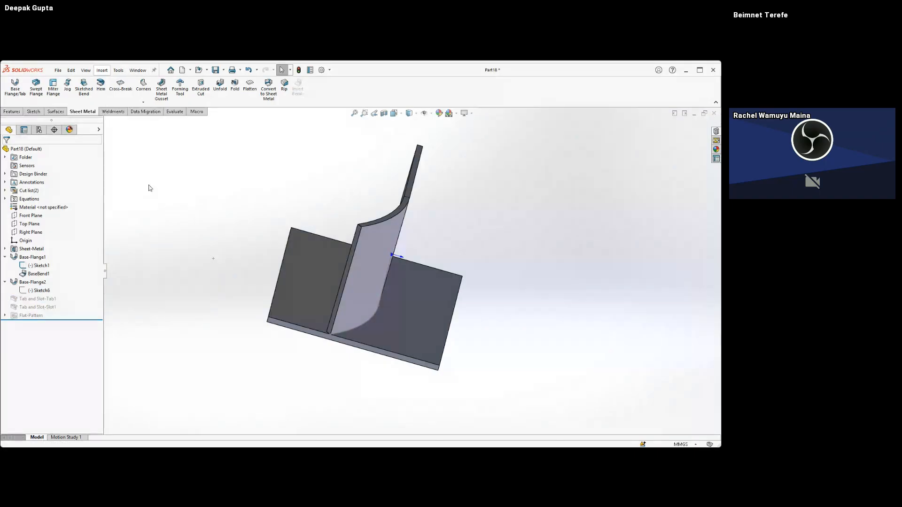
# Start a new Tab and Slot with the first flange's curved lower edge for the tabs and the plate's underside for the slots
pyautogui.click(212, 376)
pyautogui.moveTo(353, 335); pyautogui.dragTo(433, 308, button='middle')
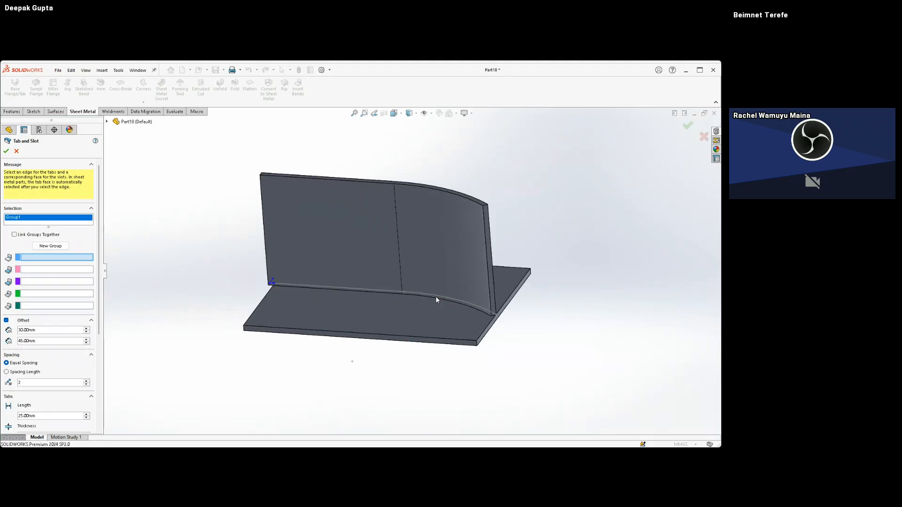
pyautogui.click(435, 298)
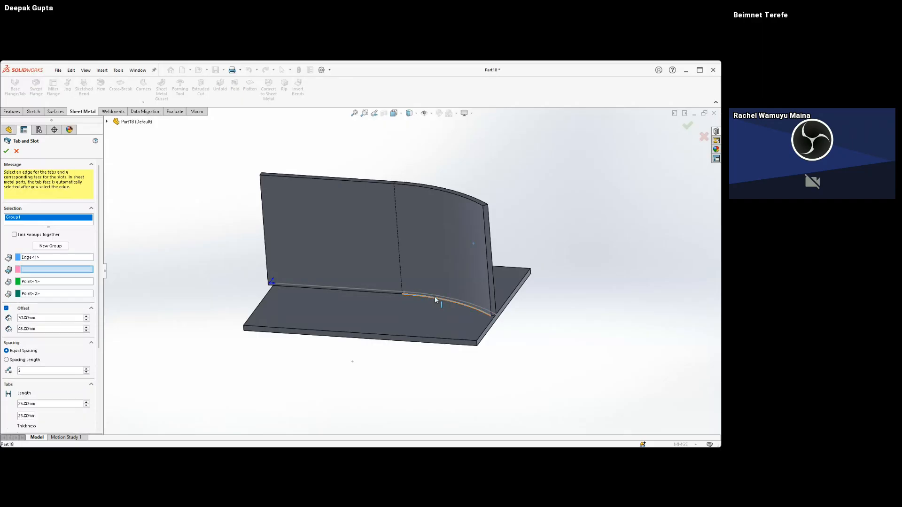
pyautogui.moveTo(434, 312); pyautogui.dragTo(497, 284, button='middle')
pyautogui.scroll(-3, 499, 283)
pyautogui.click(499, 283)
pyautogui.moveTo(407, 286); pyautogui.dragTo(411, 302, button='middle')
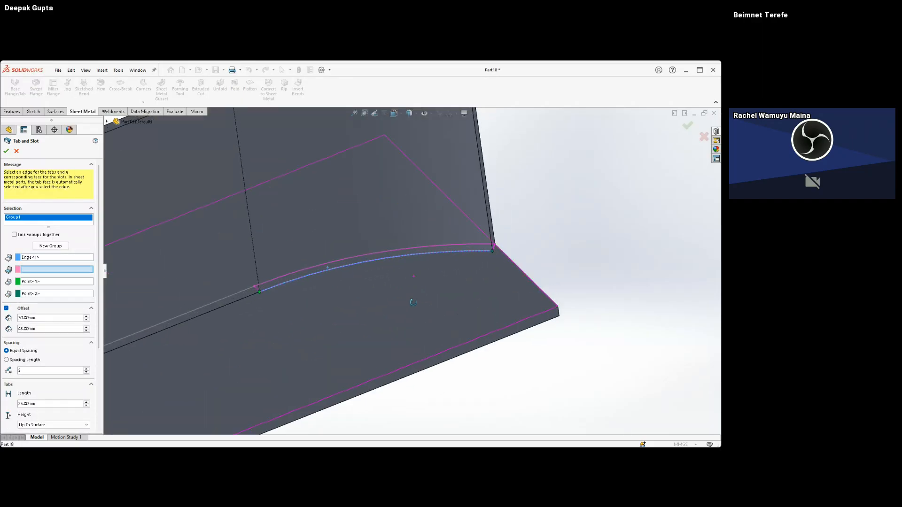
pyautogui.moveTo(383, 331); pyautogui.dragTo(400, 267, button='middle')
pyautogui.click(434, 319)
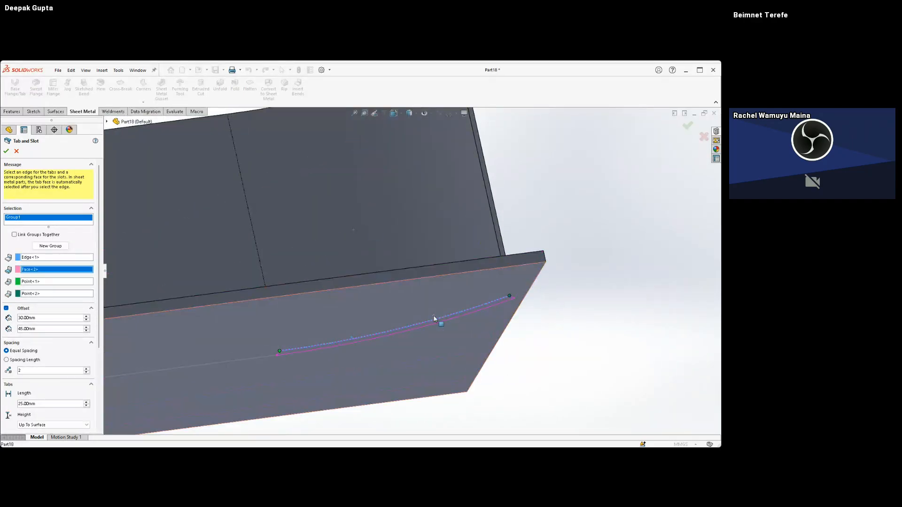
# Turn off the tab offset and set the tab spacing by a spacing length of 30 mm
pyautogui.moveTo(404, 309); pyautogui.dragTo(406, 413, button='middle')
pyautogui.scroll(2, 417, 357)
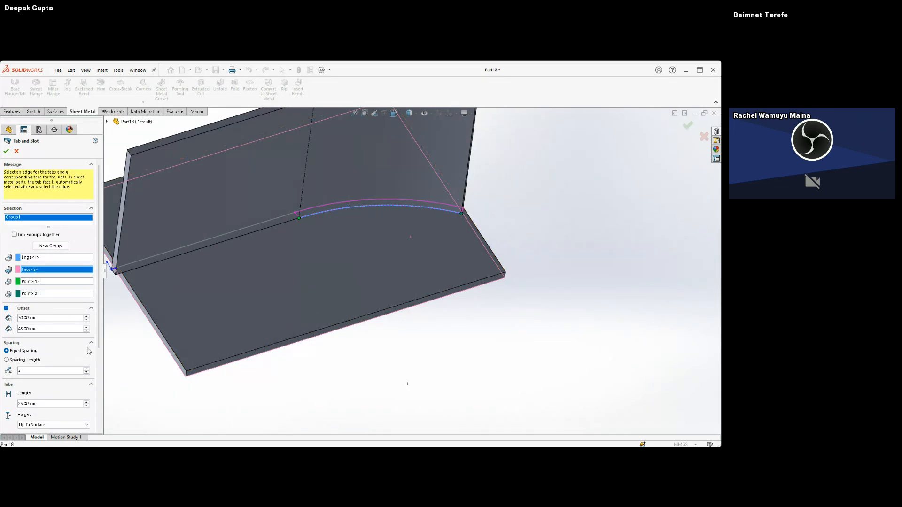
pyautogui.click(6, 308)
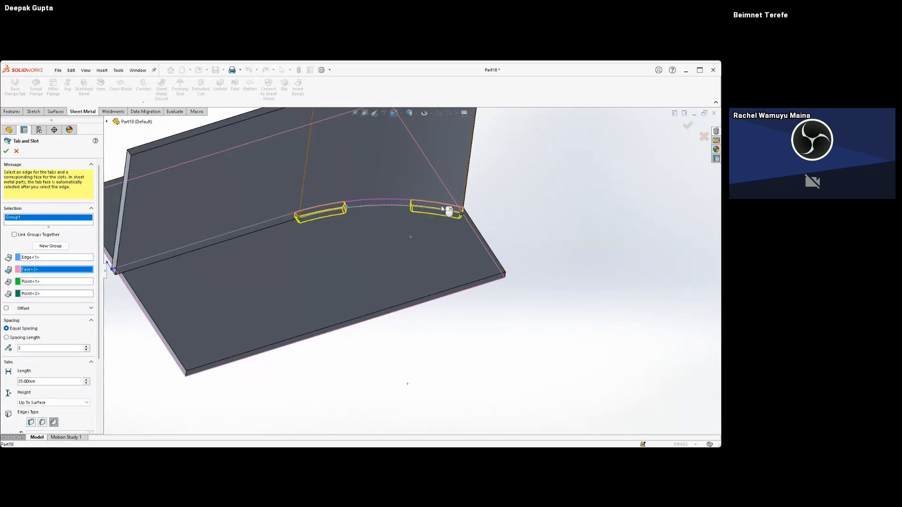
pyautogui.scroll(-2, 451, 210)
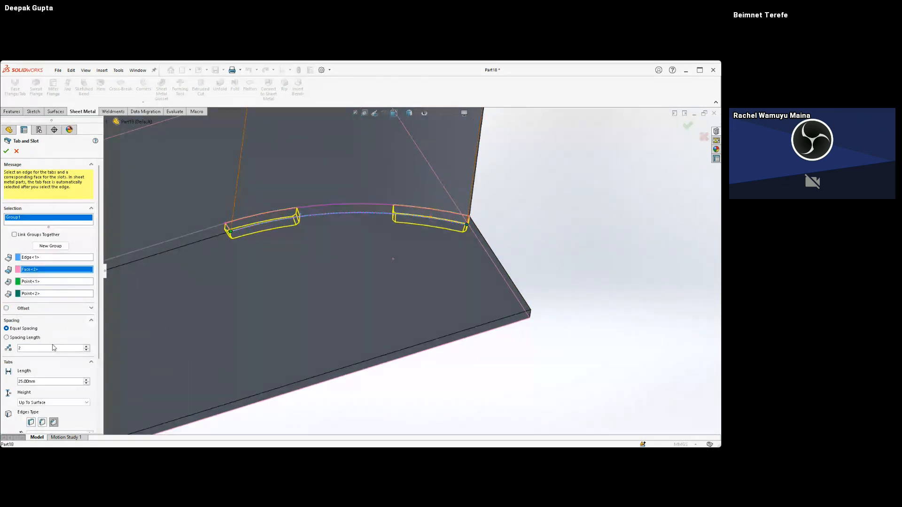
pyautogui.click(37, 340)
pyautogui.doubleClick(55, 348)
pyautogui.write('30')
pyautogui.press('Return')
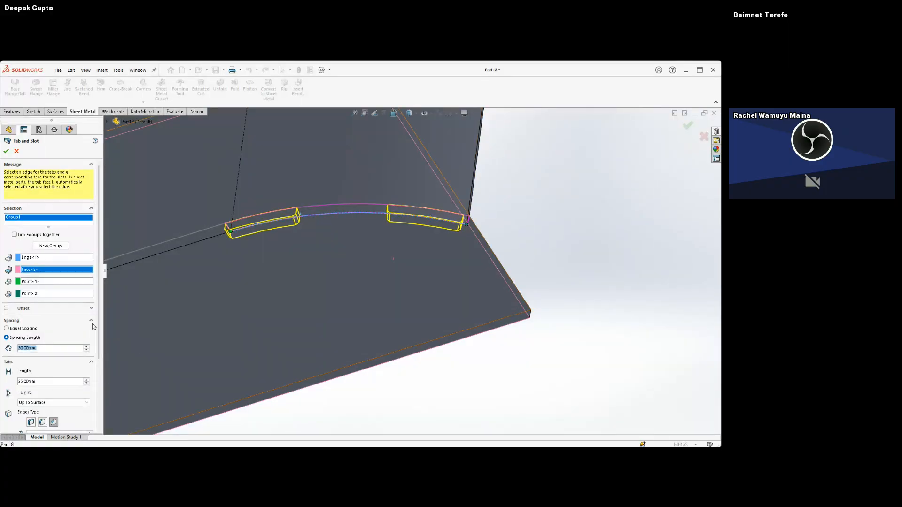
# Enable offsets of 10 mm at both ends, use equal spacing with 2 tabs, and create the Tab and Slot
pyautogui.click(7, 309)
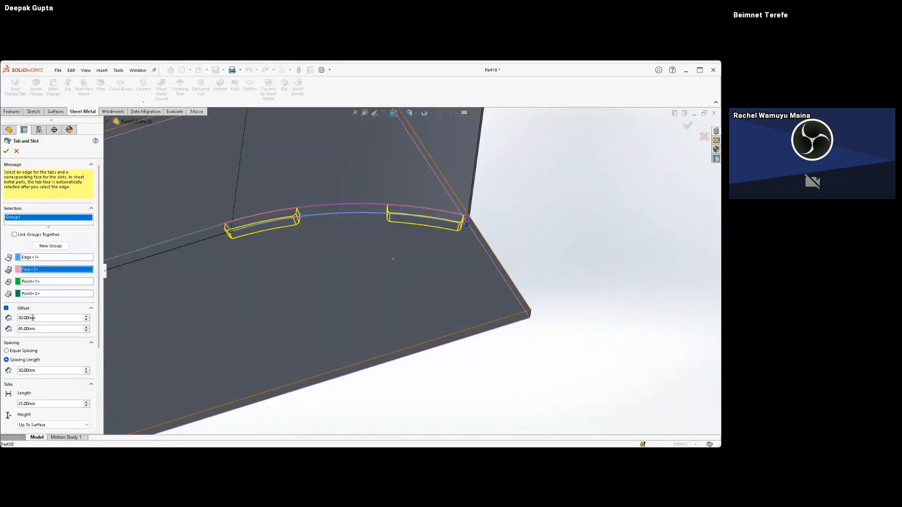
pyautogui.doubleClick(49, 320)
pyautogui.write('10')
pyautogui.press('Tab')
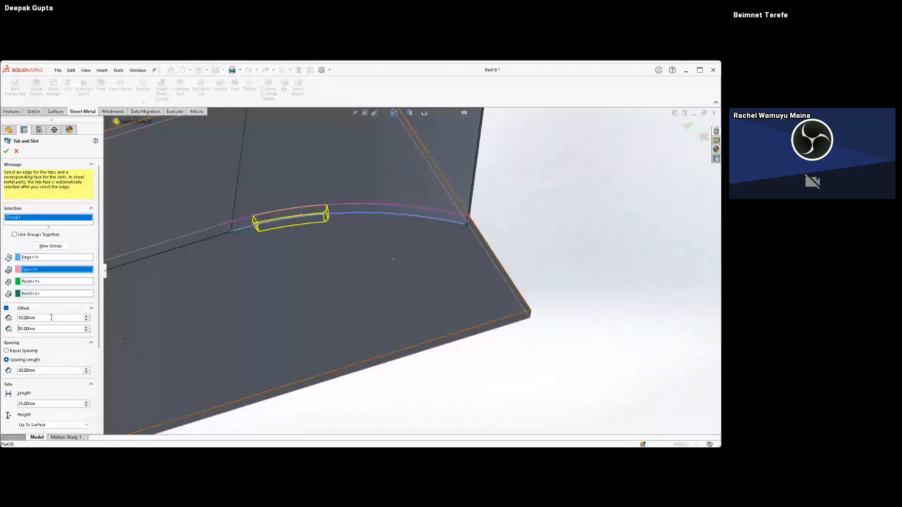
pyautogui.write('10')
pyautogui.press('Return')
pyautogui.click(7, 351)
pyautogui.click(86, 369)
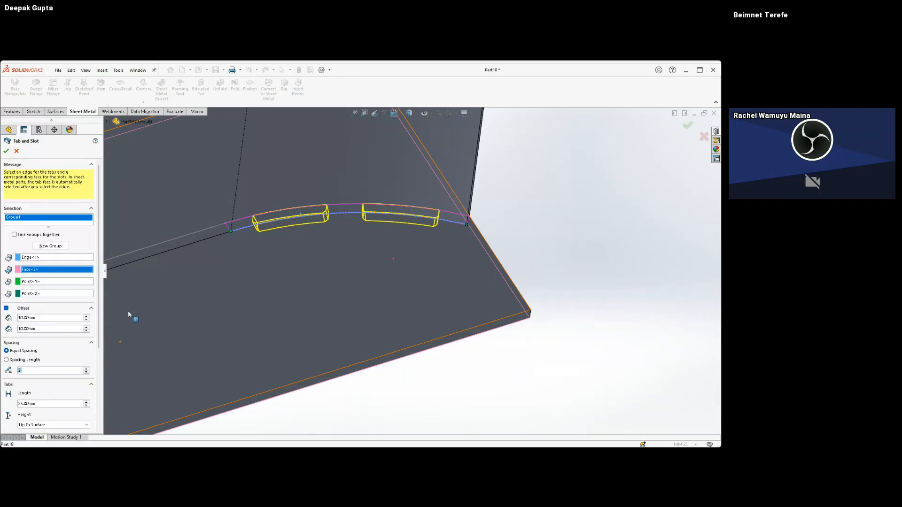
pyautogui.click(6, 151)
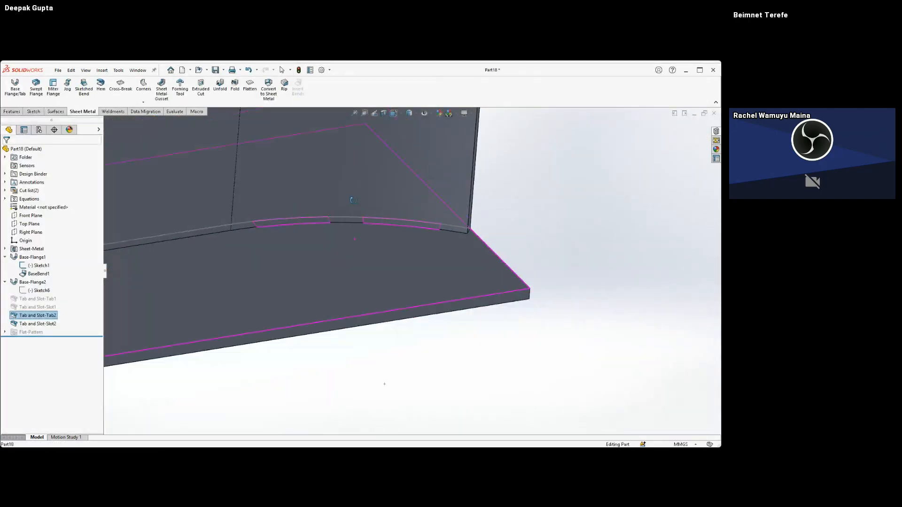
# Hide the curved flange body and examine the curved slots cut through the plate
pyautogui.moveTo(353, 200); pyautogui.dragTo(353, 262, button='middle')
pyautogui.scroll(4, 353, 262)
pyautogui.press('Tab')
pyautogui.moveTo(357, 187); pyautogui.dragTo(381, 338, button='middle')
pyautogui.scroll(1, 382, 338)
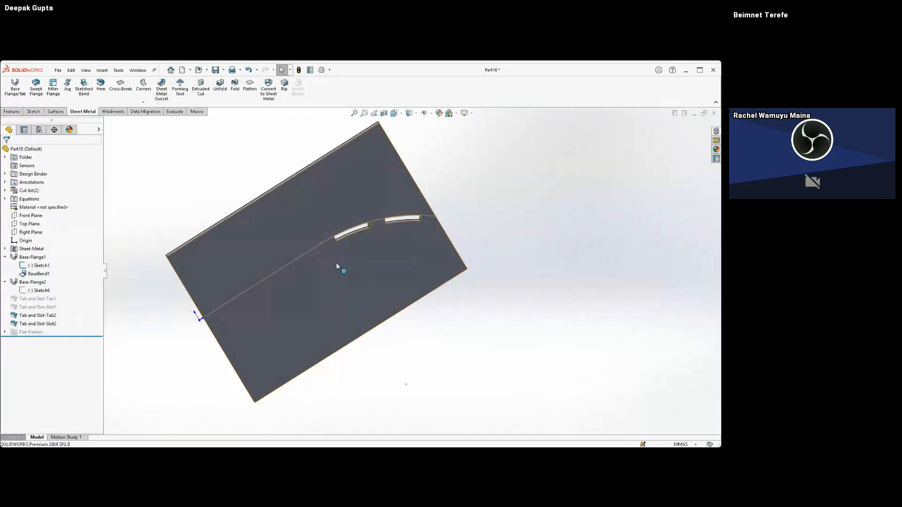
# Hide the first base flange's sketch and show the curved flange body again
pyautogui.click(43, 266)
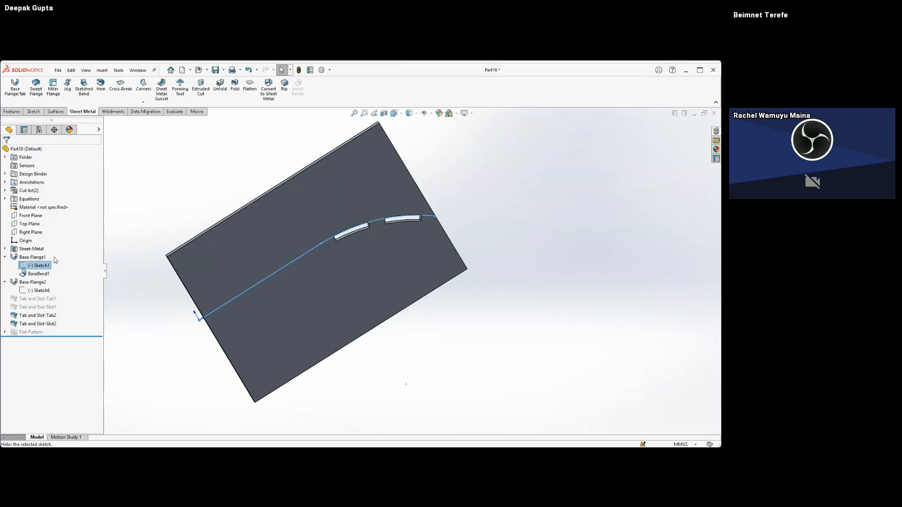
pyautogui.click(54, 260)
pyautogui.moveTo(266, 269); pyautogui.dragTo(269, 222, button='middle')
pyautogui.hotkey('shift', 'Tab')
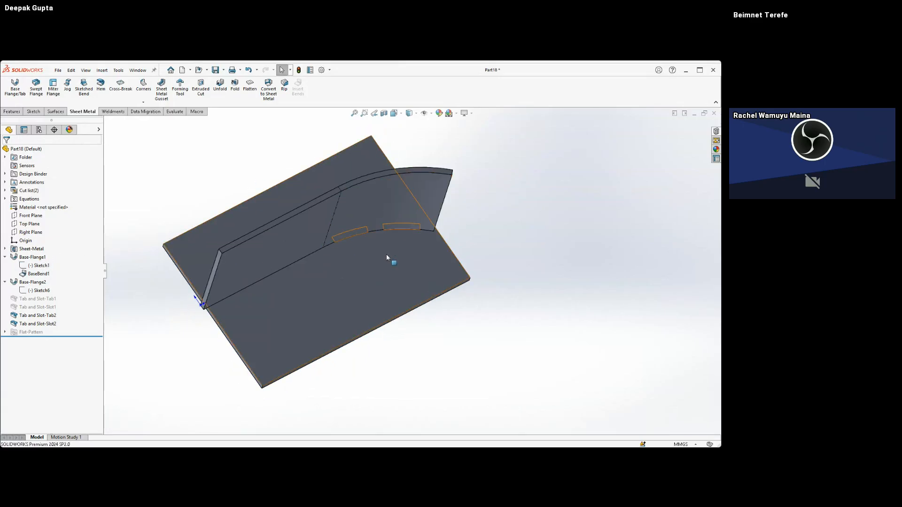
# Hide the flat plate body and examine the tabs along the flange's curved edge
pyautogui.press('Tab')
pyautogui.moveTo(387, 255); pyautogui.dragTo(516, 182, button='middle')
pyautogui.scroll(-4, 287, 298)
pyautogui.moveTo(289, 301); pyautogui.dragTo(254, 115, button='middle')
pyautogui.scroll(-3, 258, 337)
pyautogui.moveTo(279, 313); pyautogui.dragTo(266, 342, button='middle')
pyautogui.scroll(3, 344, 290)
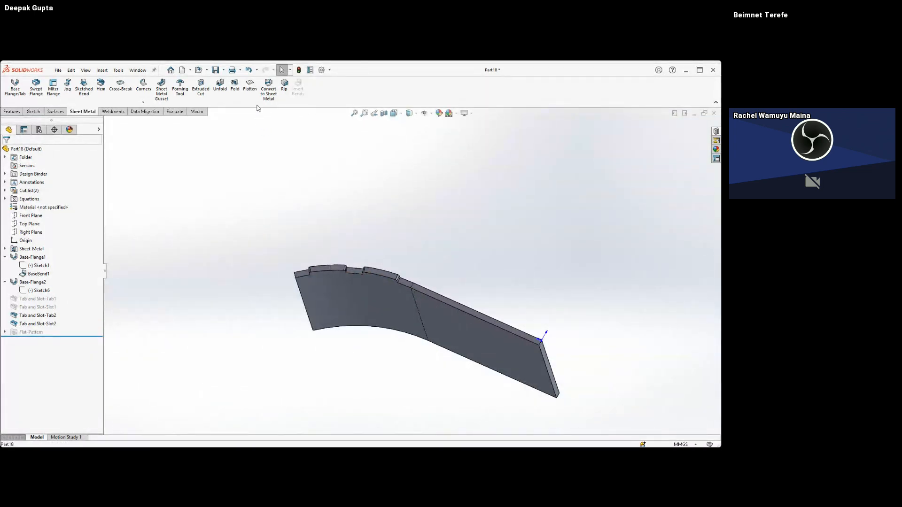
# Flatten the curved flange and inspect its tabs in the flat pattern
pyautogui.click(250, 85)
pyautogui.moveTo(380, 322); pyautogui.dragTo(413, 230, button='middle')
pyautogui.scroll(-2, 404, 329)
pyautogui.moveTo(387, 339); pyautogui.dragTo(383, 314, button='middle')
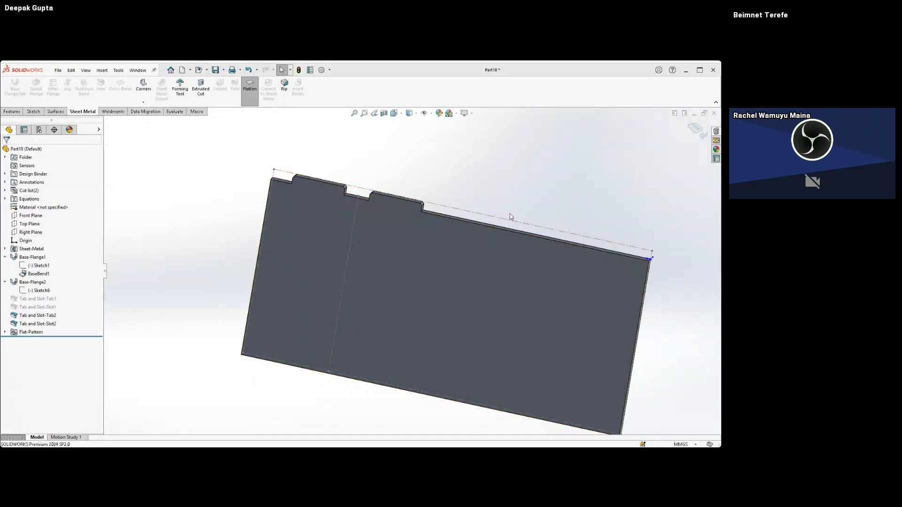